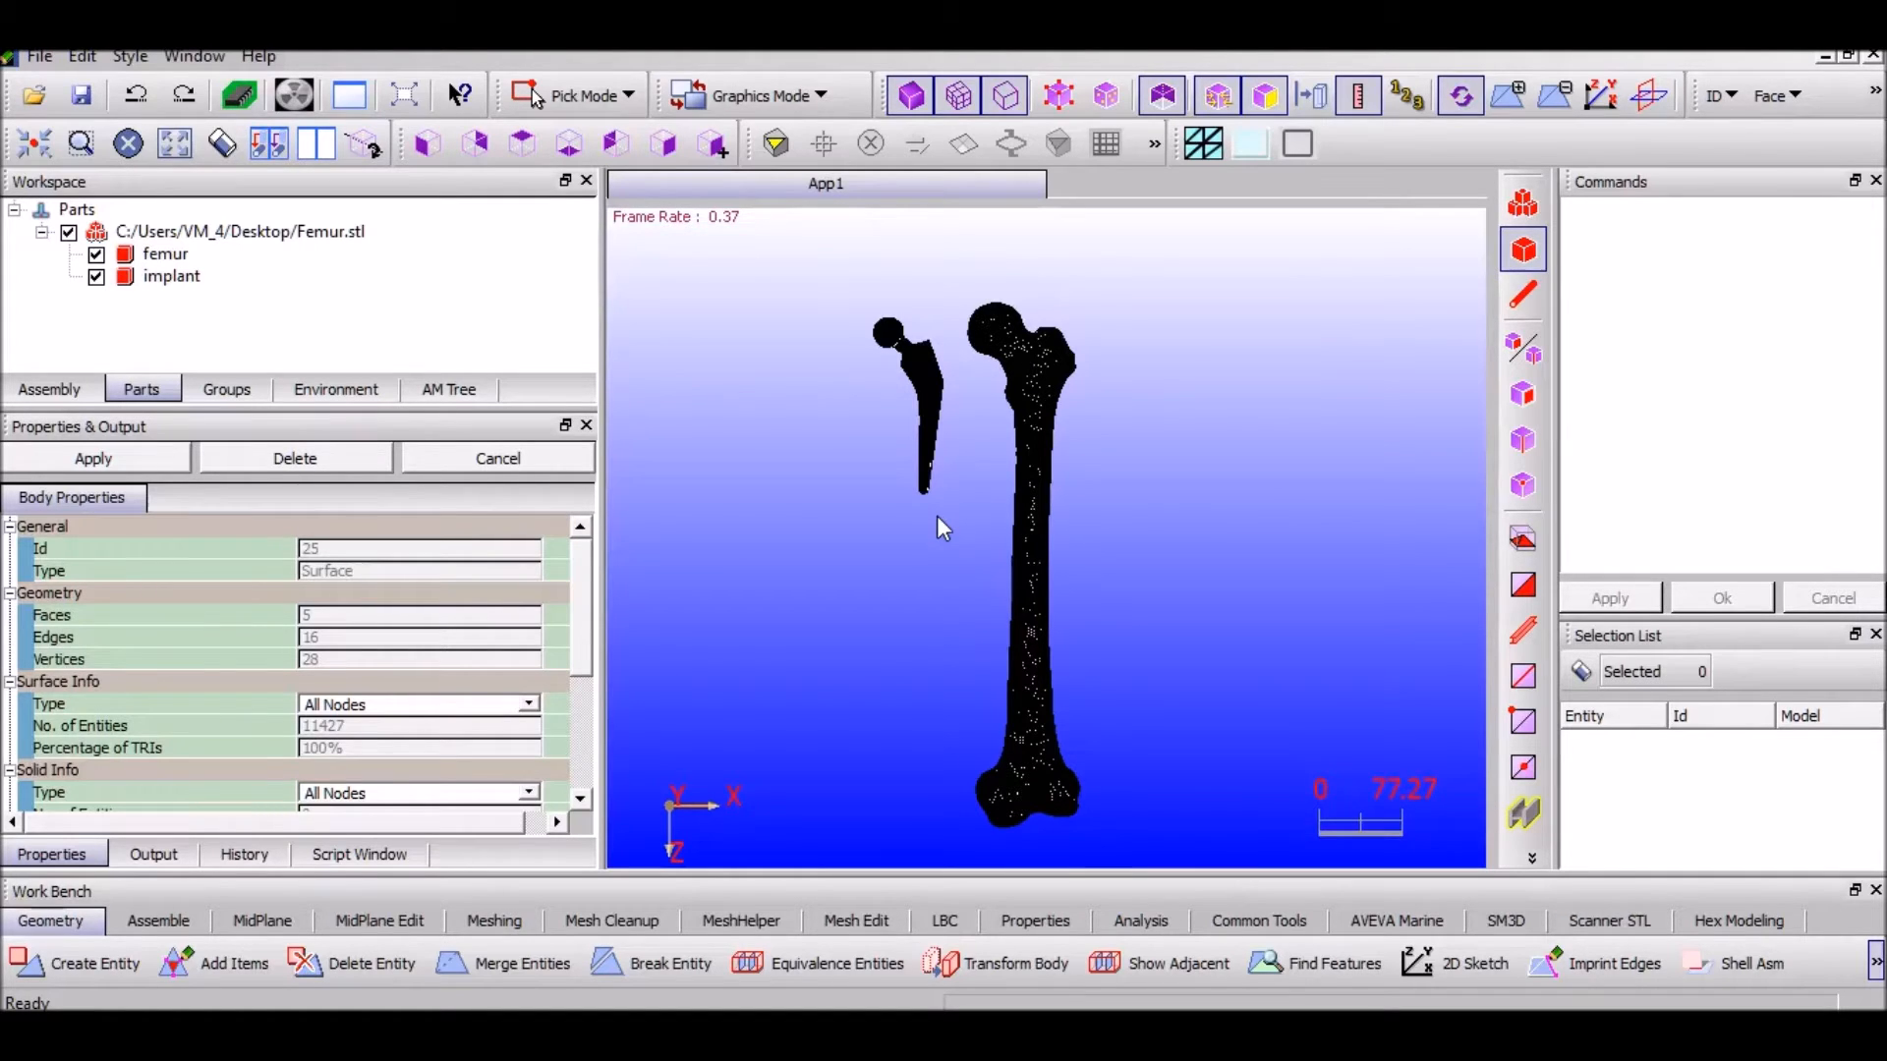
# Translate the implant by X 100, Y 35, Z 0 to move it into the femur
pyautogui.click(957, 969)
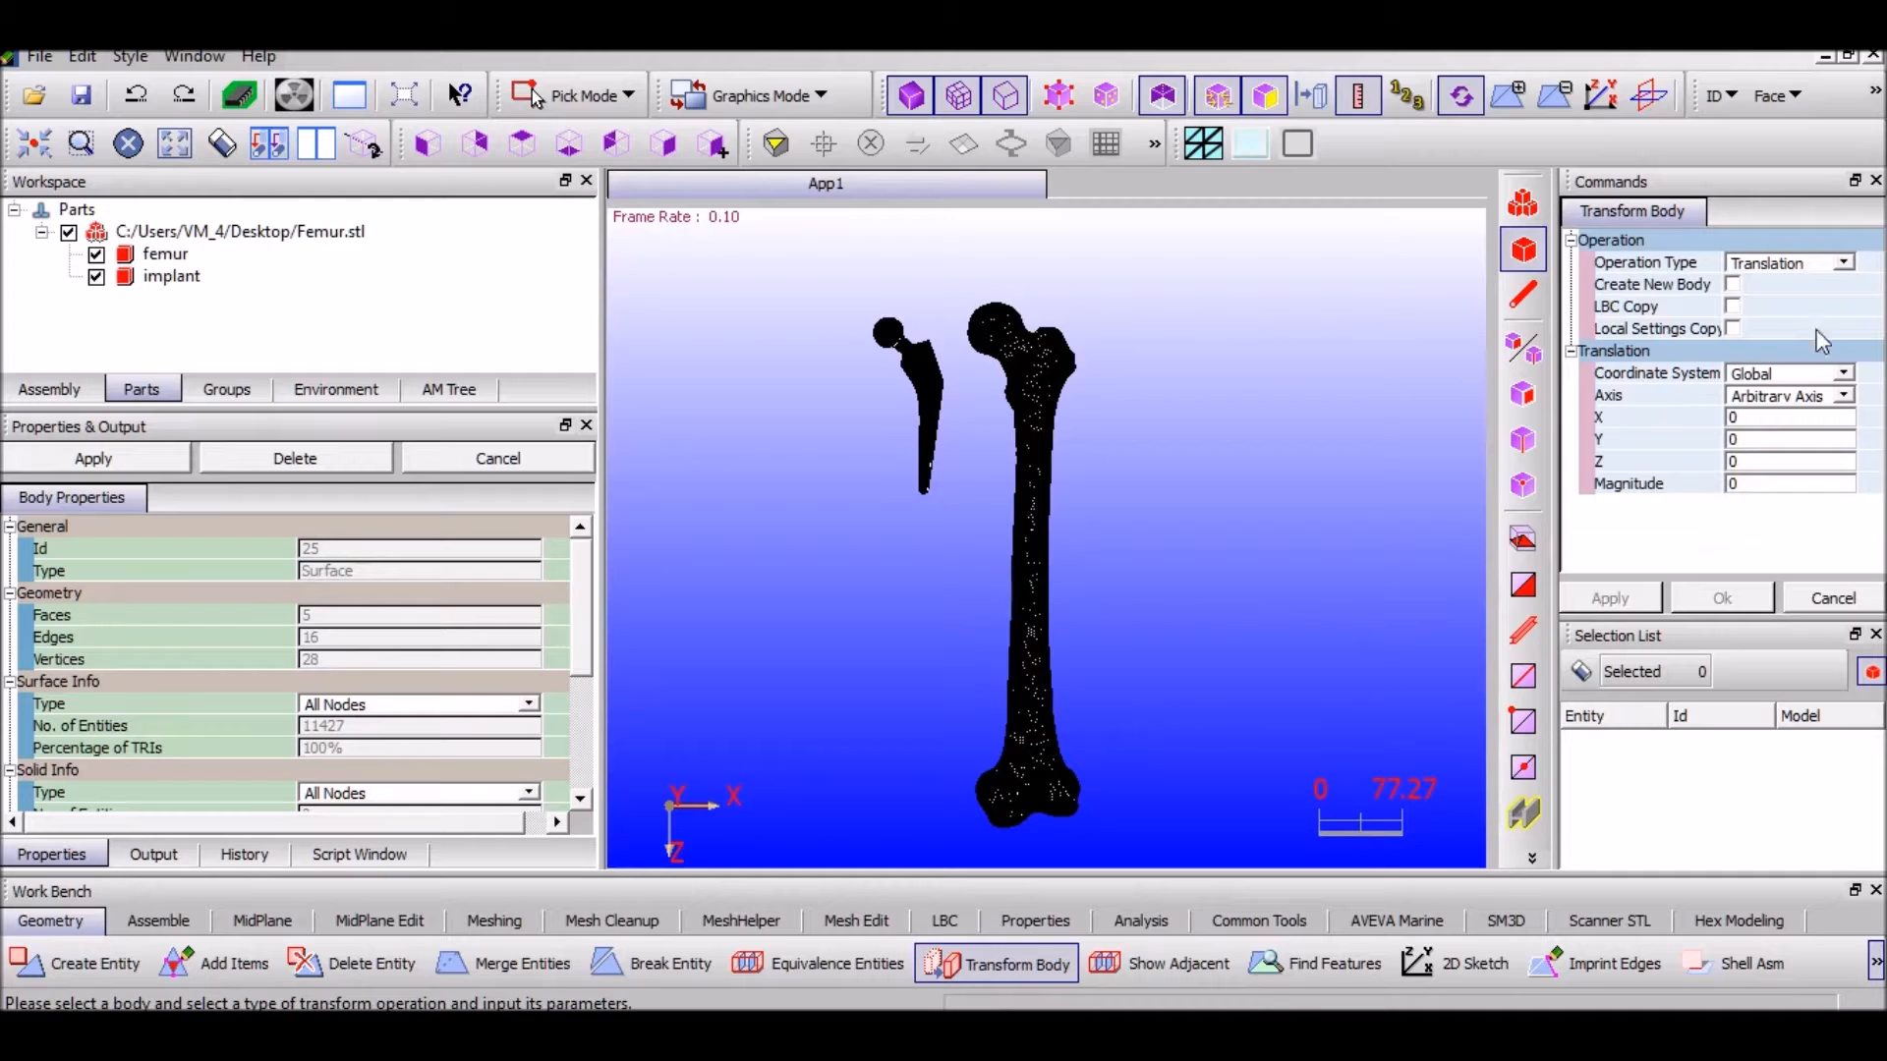
pyautogui.click(1764, 417)
pyautogui.write('100')
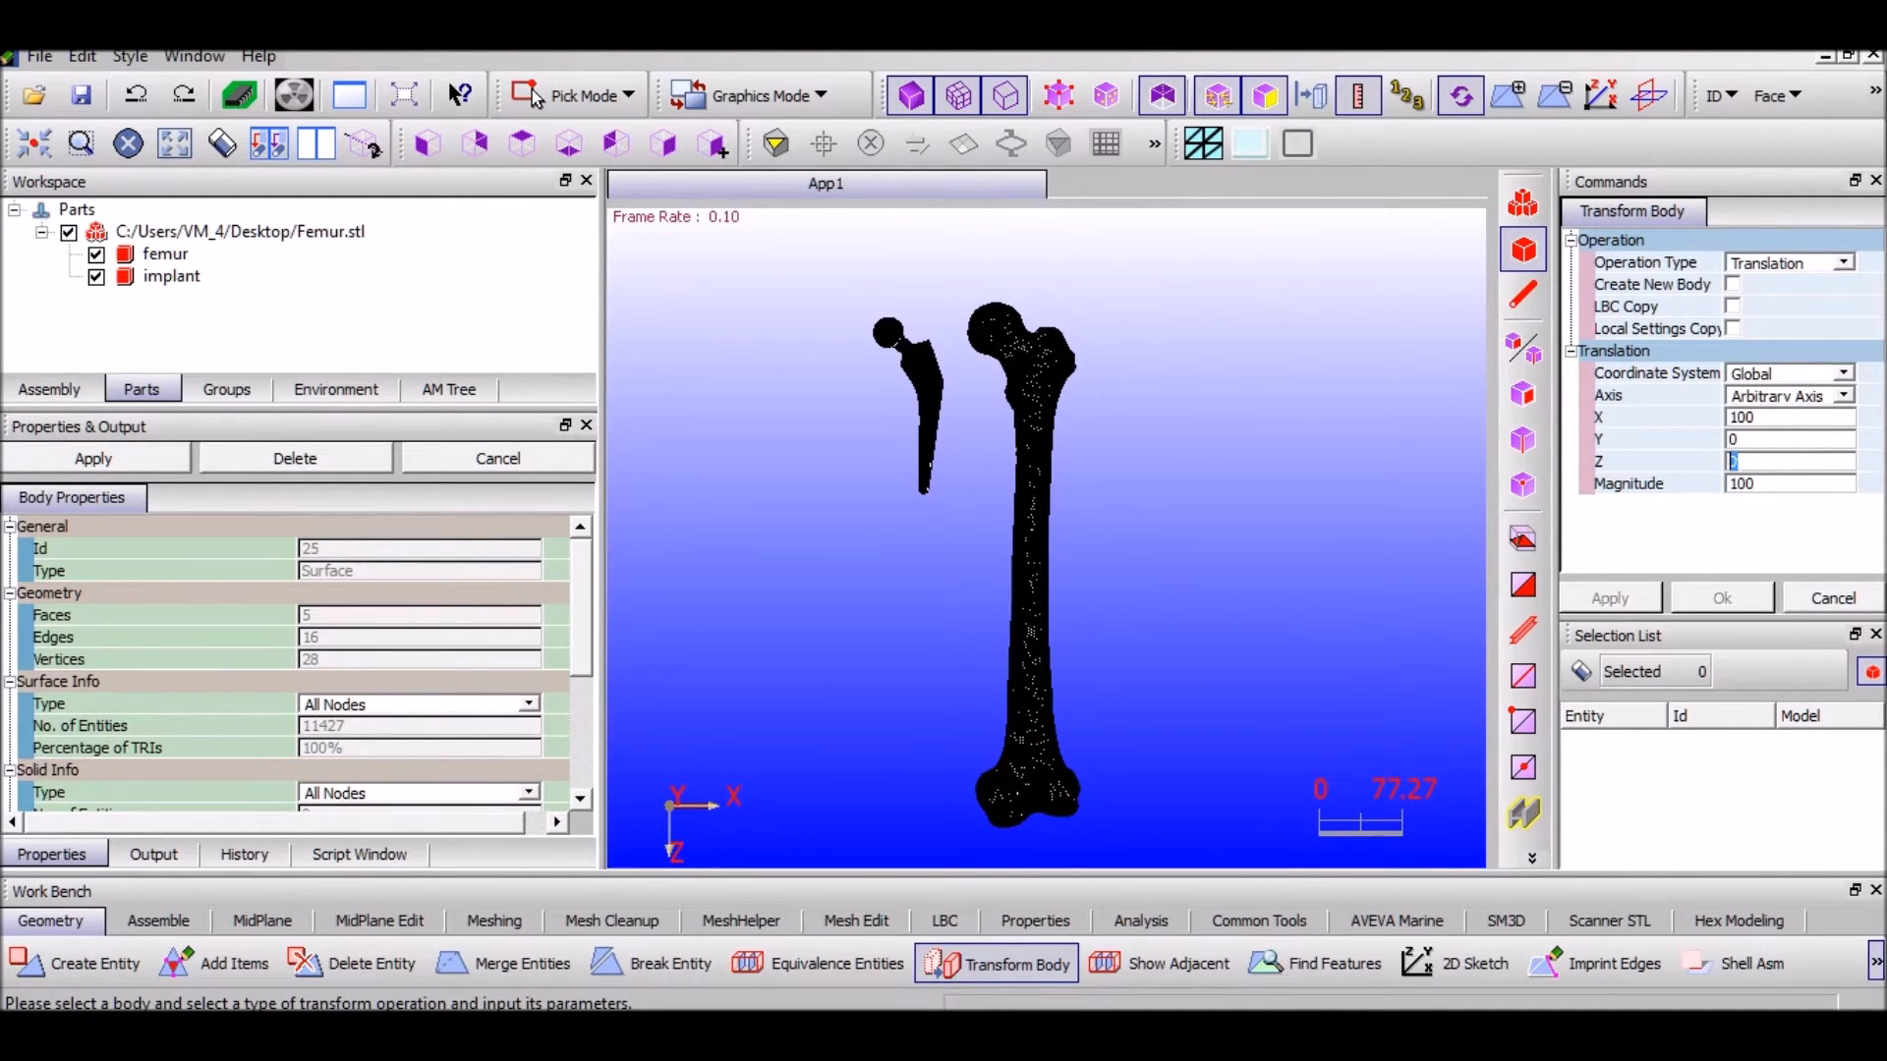
pyautogui.press('Tab')
pyautogui.write('35')
pyautogui.click(134, 281)
pyautogui.click(1608, 600)
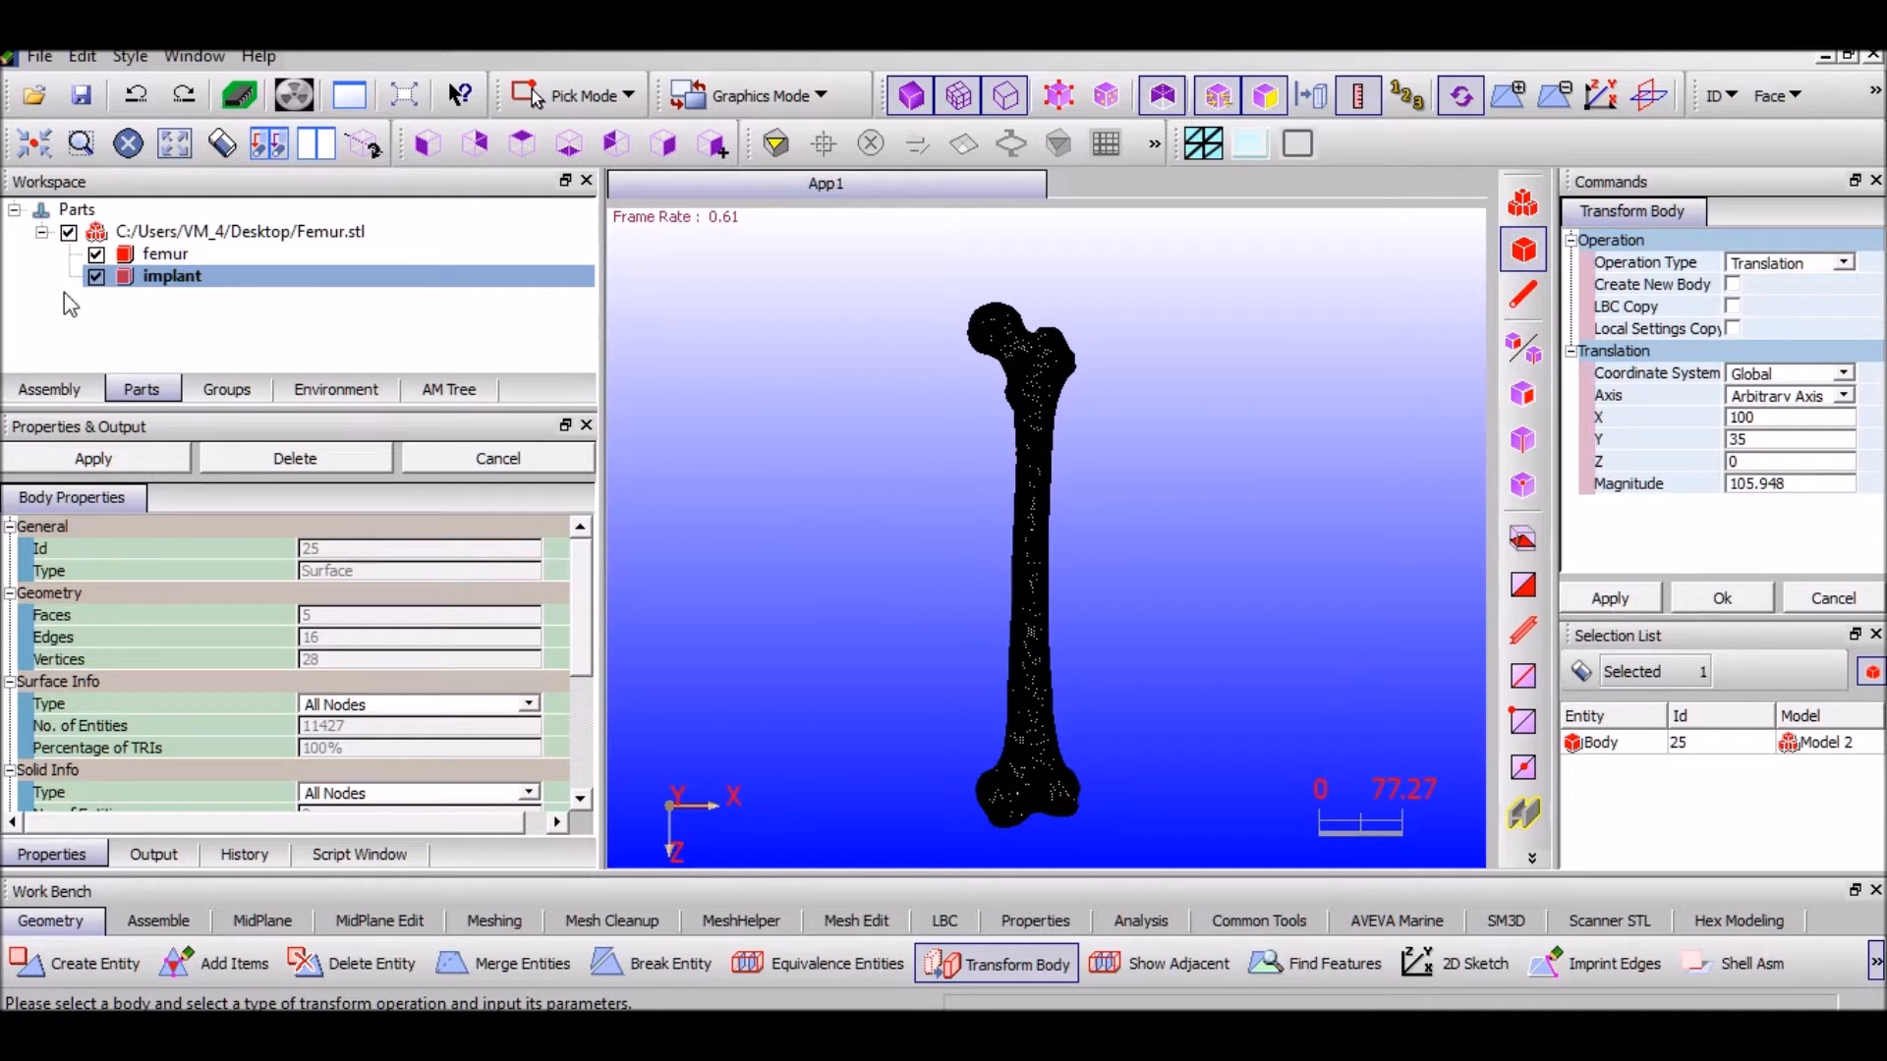
pyautogui.scroll(2, 1034, 432)
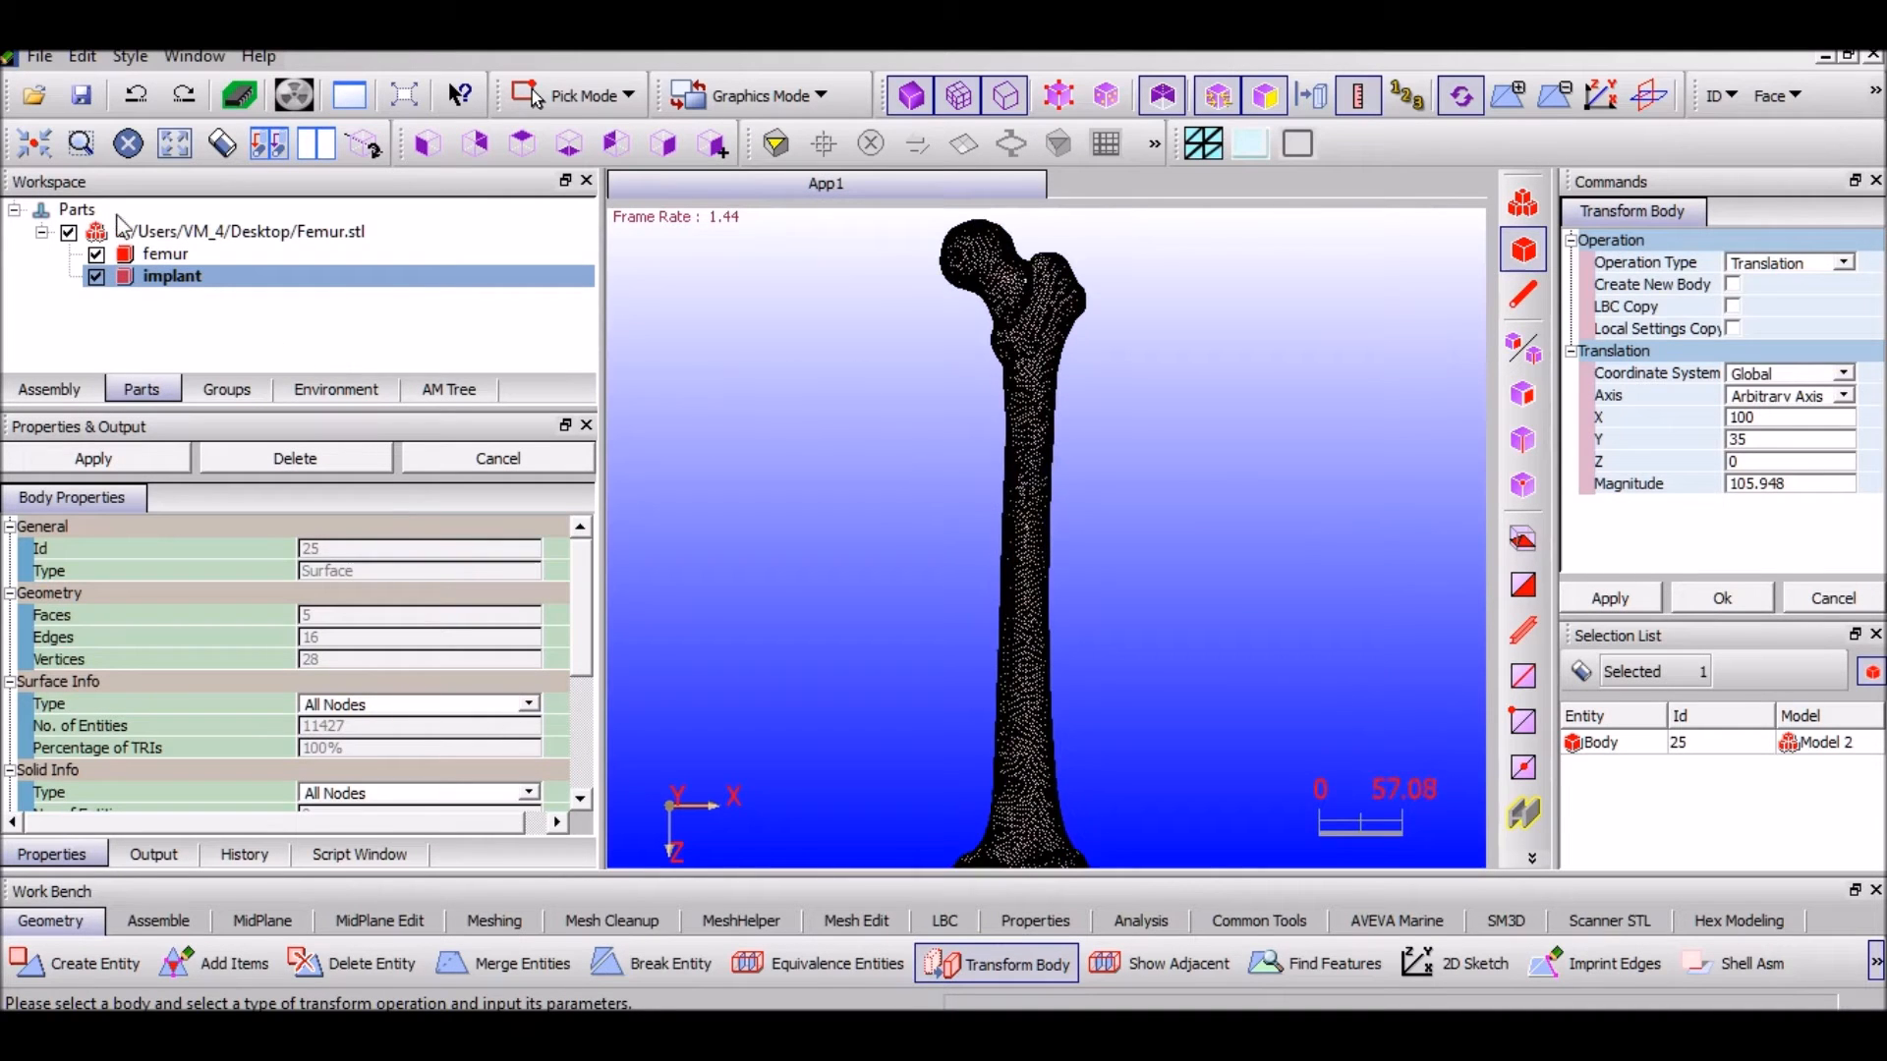
# Keep the femur's Custom colour and set its transparency to Very Low
pyautogui.click(138, 253)
pyautogui.scroll(-4, 443, 678)
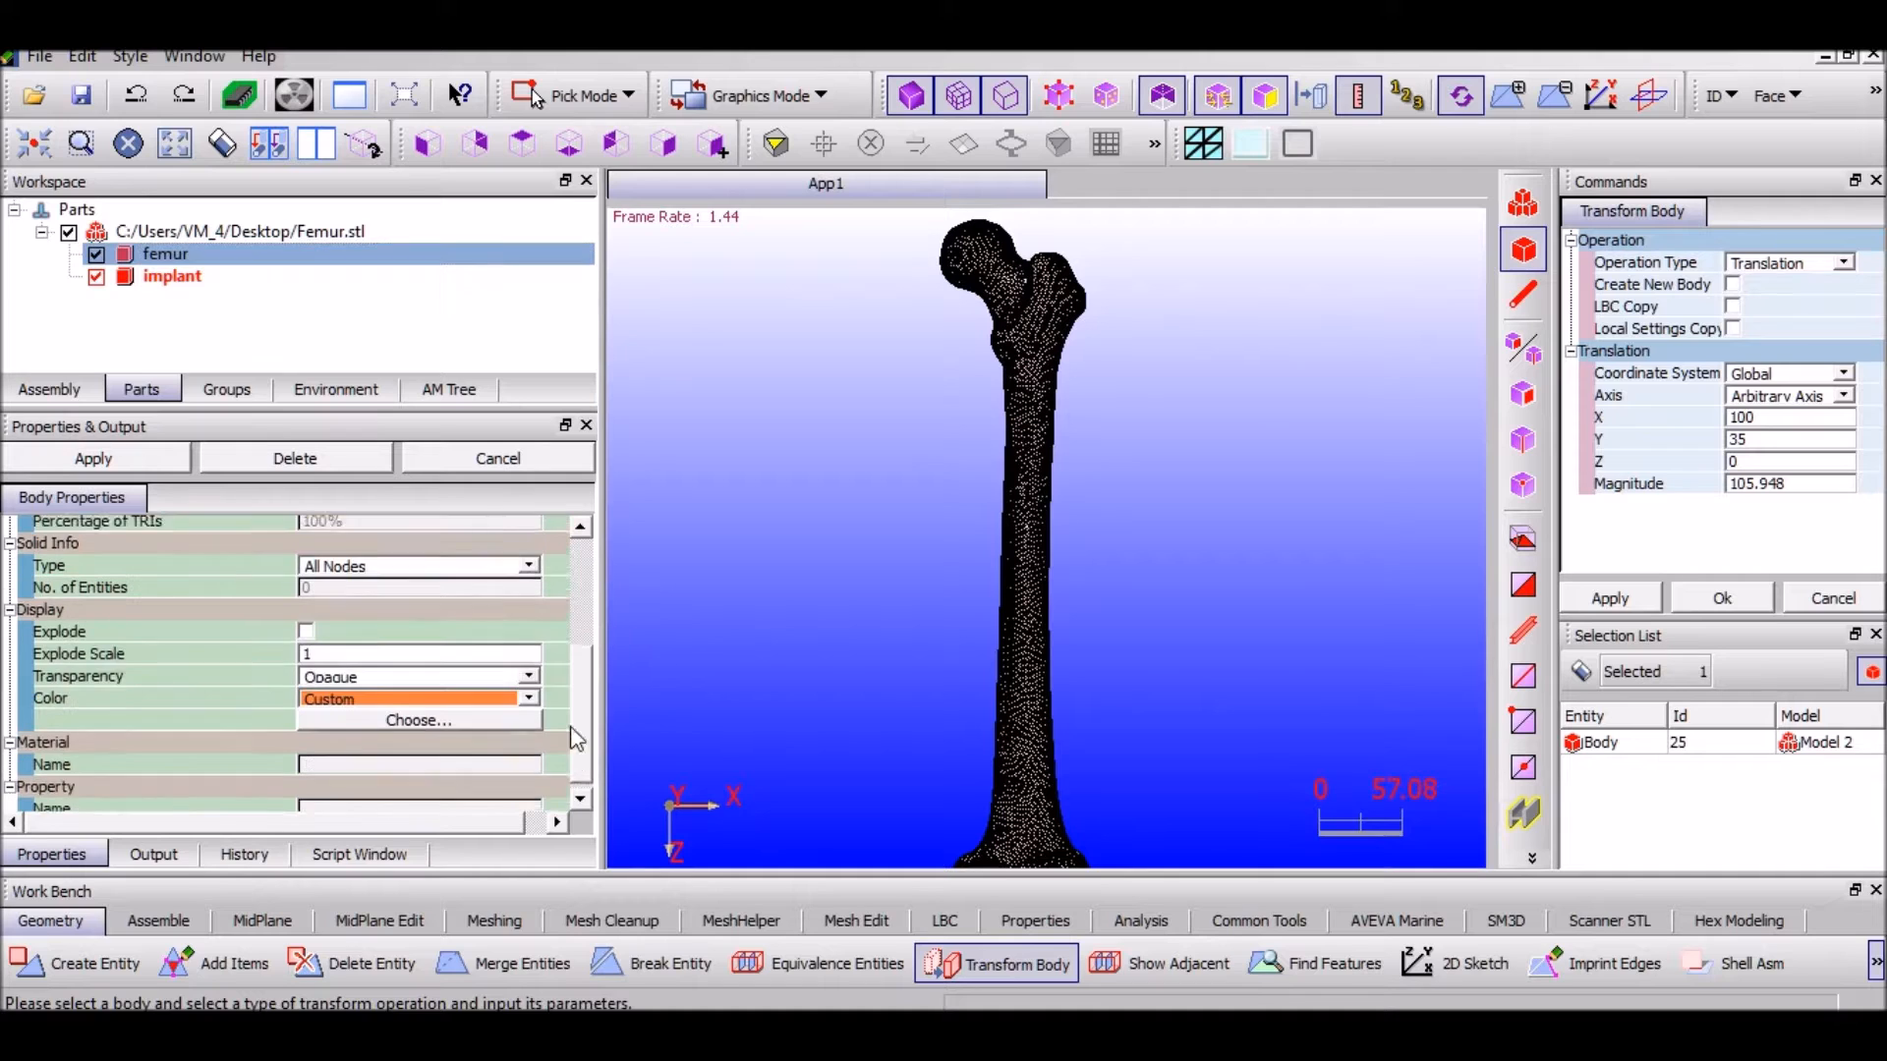
pyautogui.click(529, 691)
pyautogui.click(531, 688)
pyautogui.click(528, 668)
pyautogui.click(472, 699)
# Zoom in on the implant neck inside the femoral head and reselect the femur
pyautogui.moveTo(834, 486); pyautogui.dragTo(813, 653, button='middle')
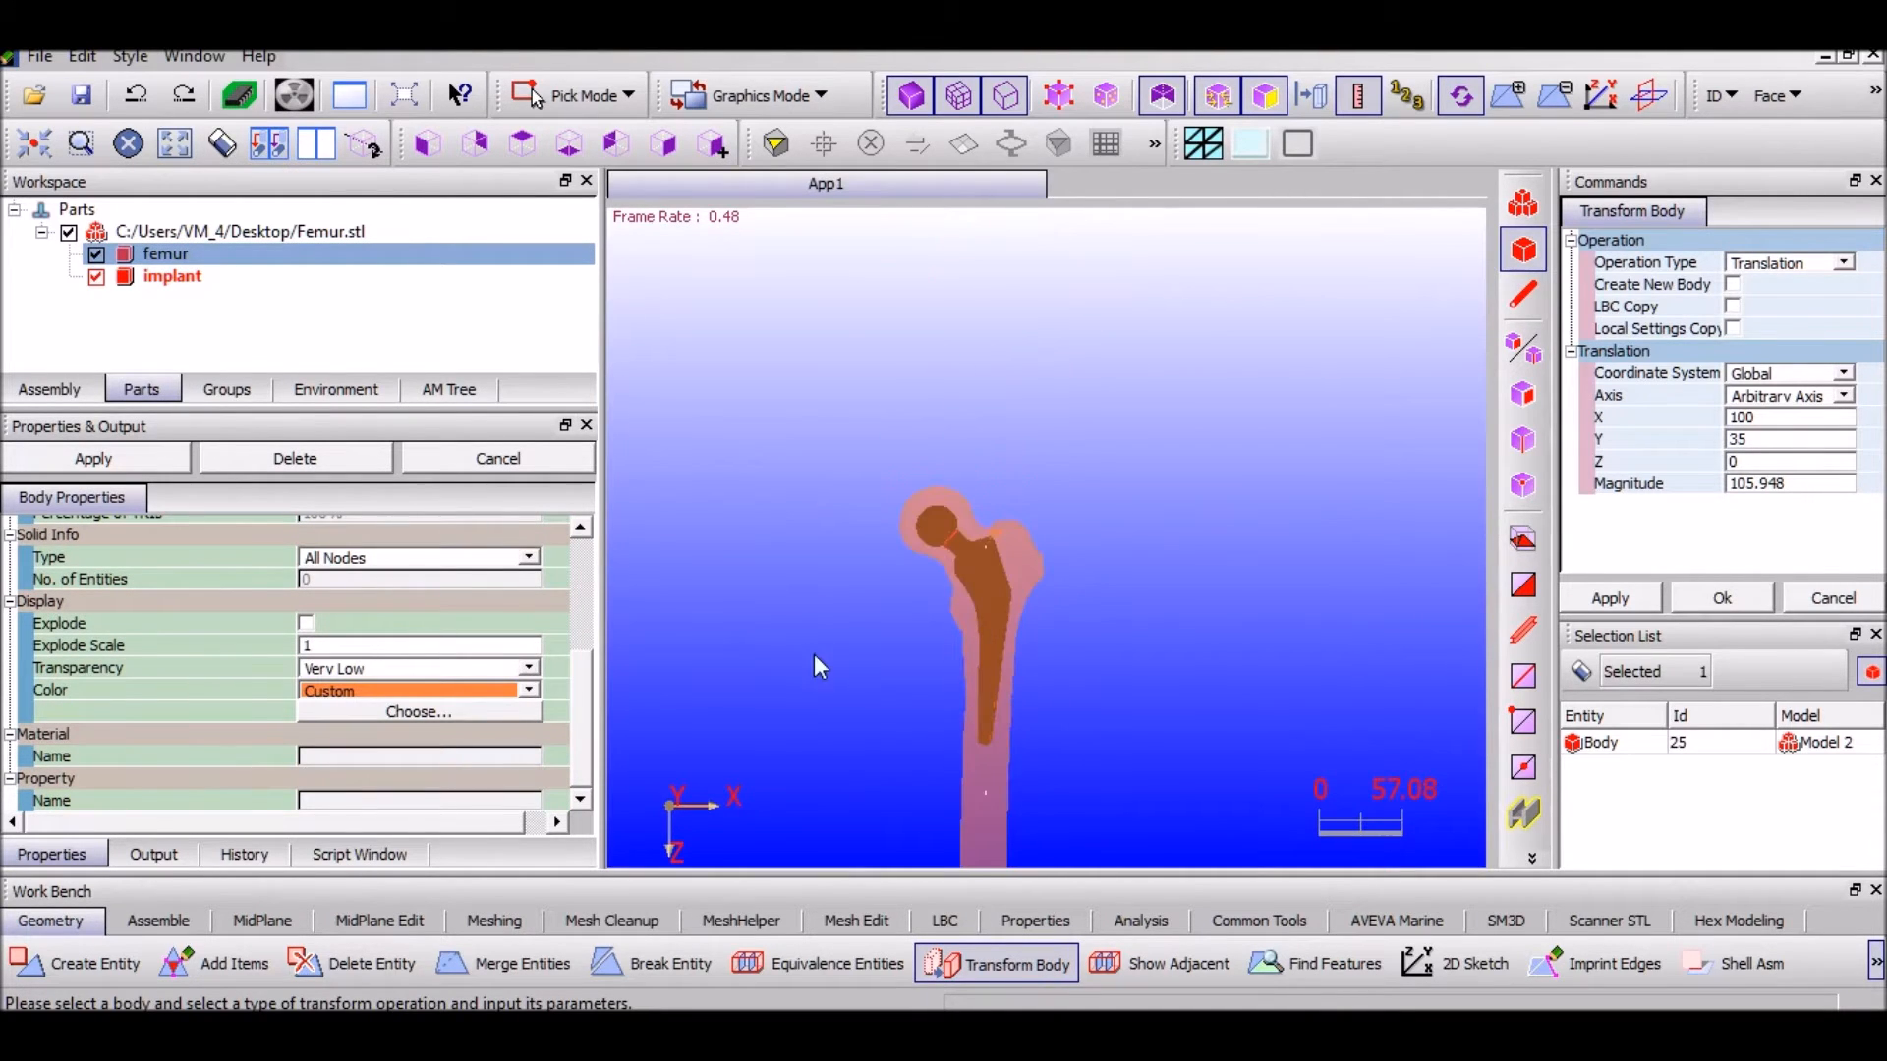
pyautogui.scroll(5, 864, 652)
pyautogui.moveTo(1094, 459); pyautogui.dragTo(1195, 387, button='middle')
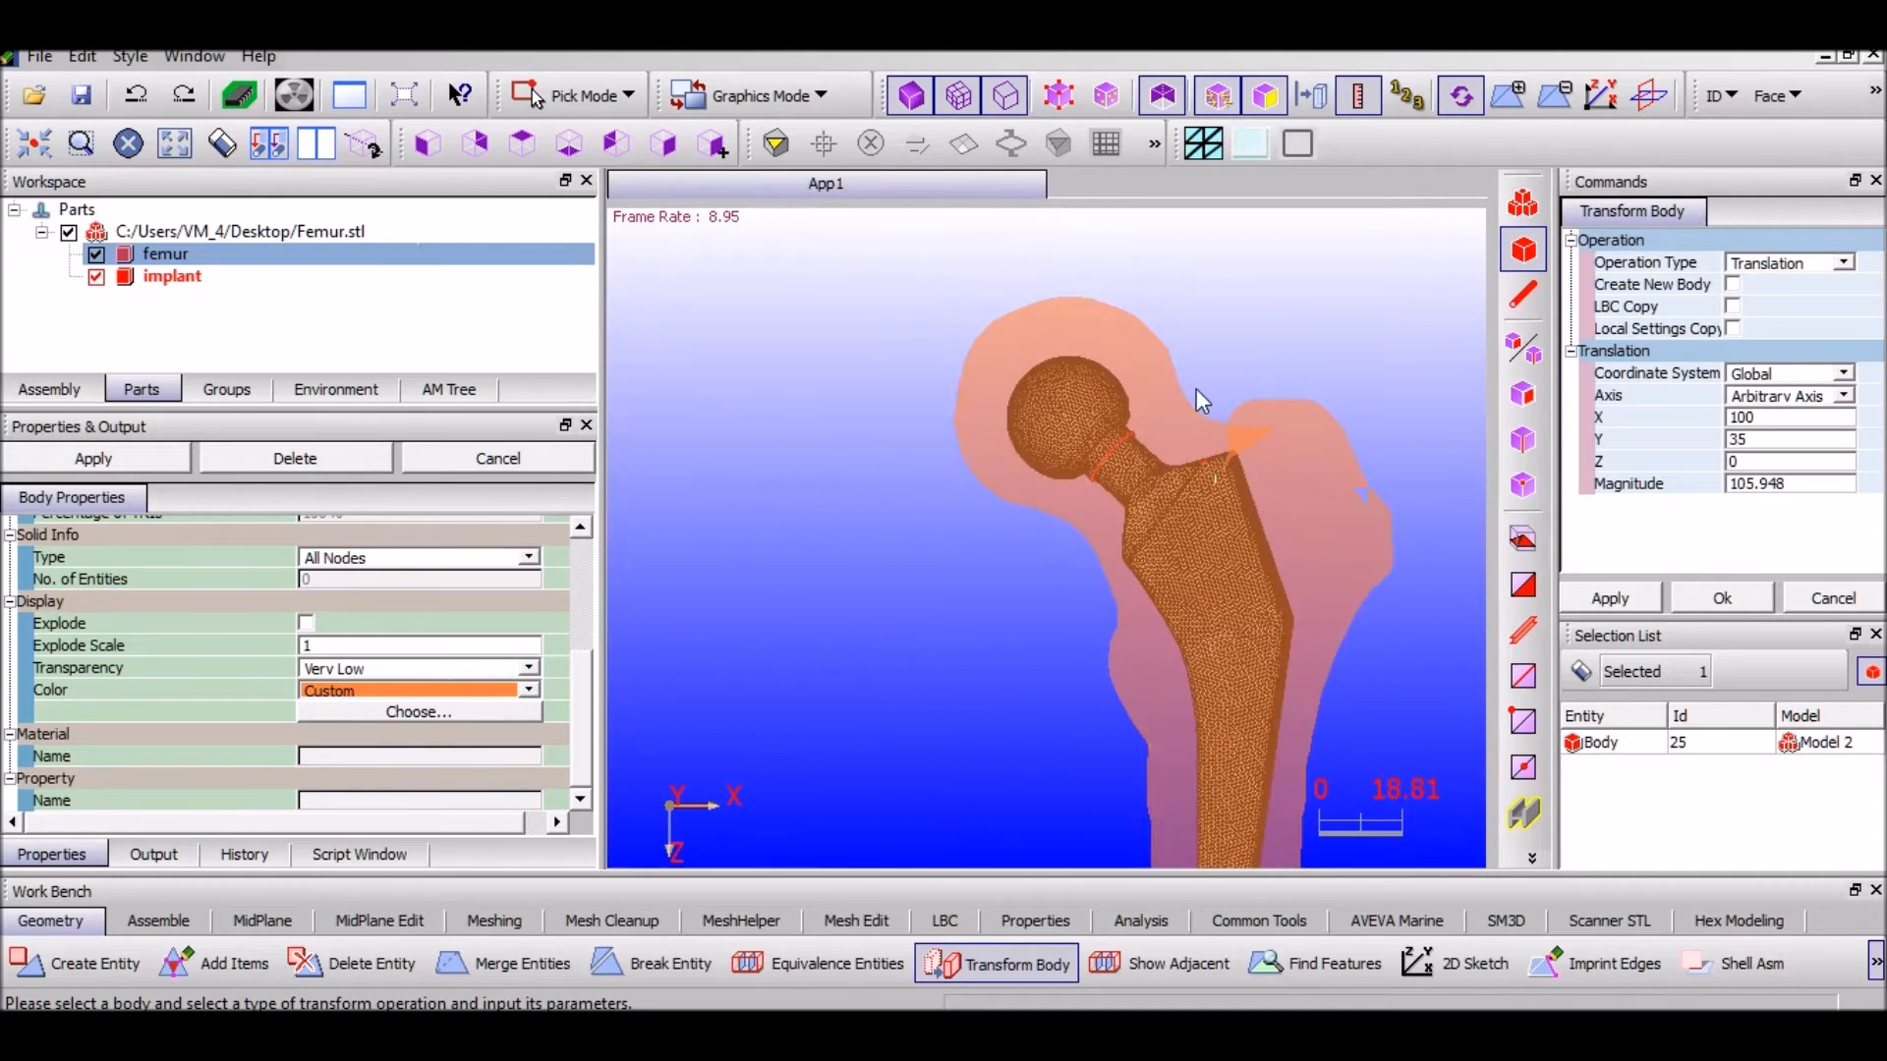
pyautogui.scroll(2, 1189, 395)
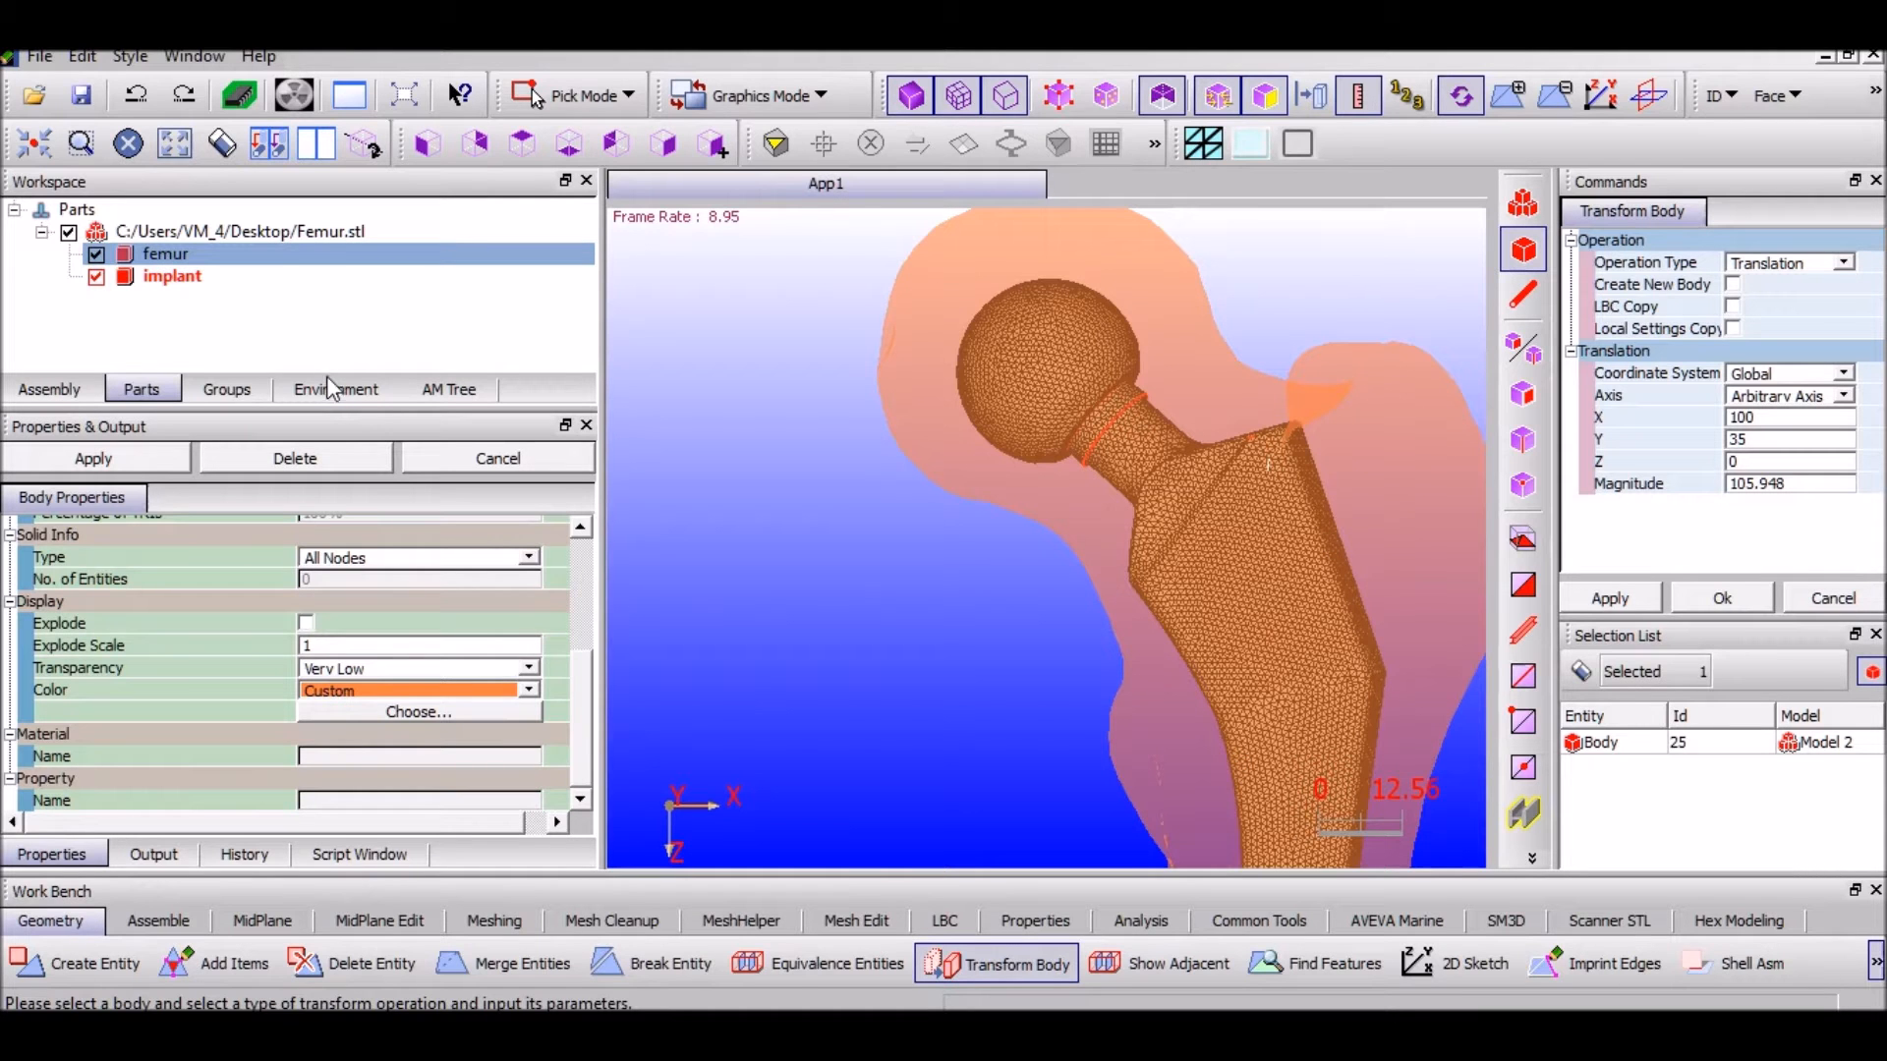
pyautogui.click(1581, 672)
pyautogui.scroll(2, 1295, 568)
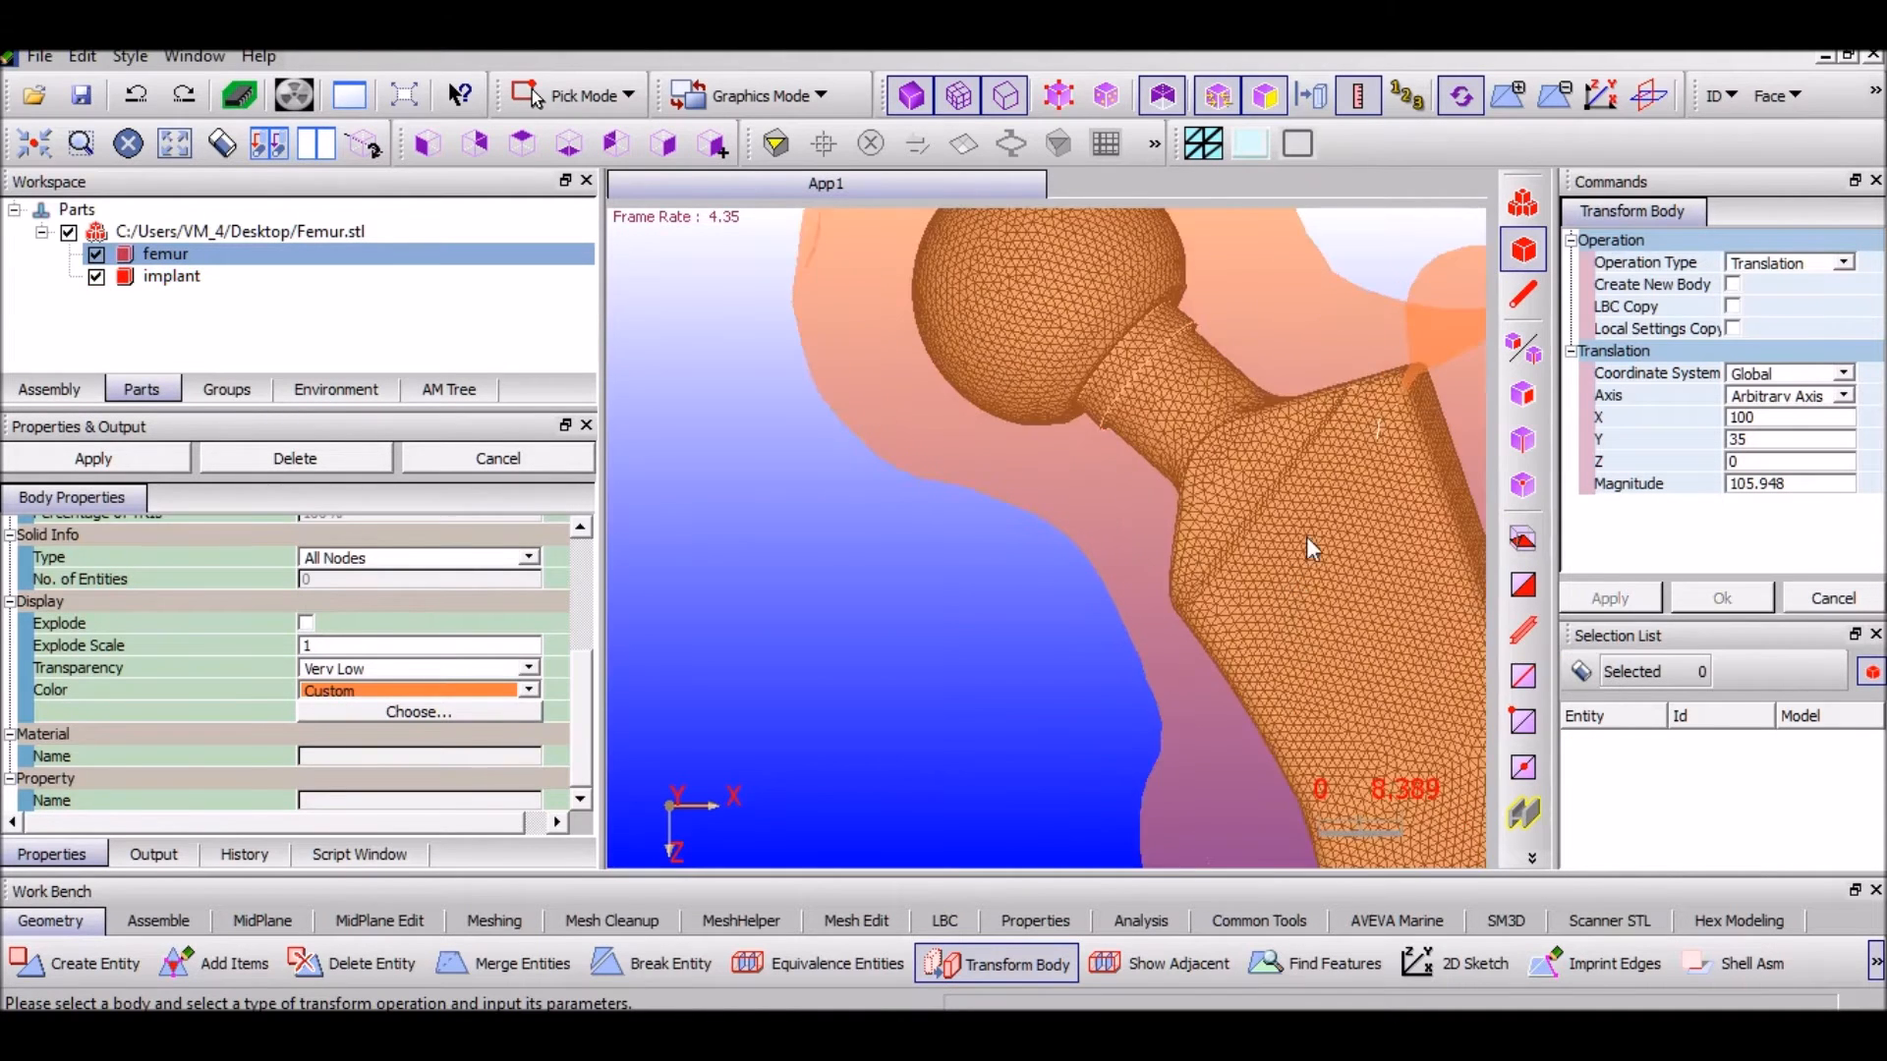
pyautogui.moveTo(1292, 517); pyautogui.dragTo(1212, 560, button='middle')
pyautogui.scroll(2, 1213, 560)
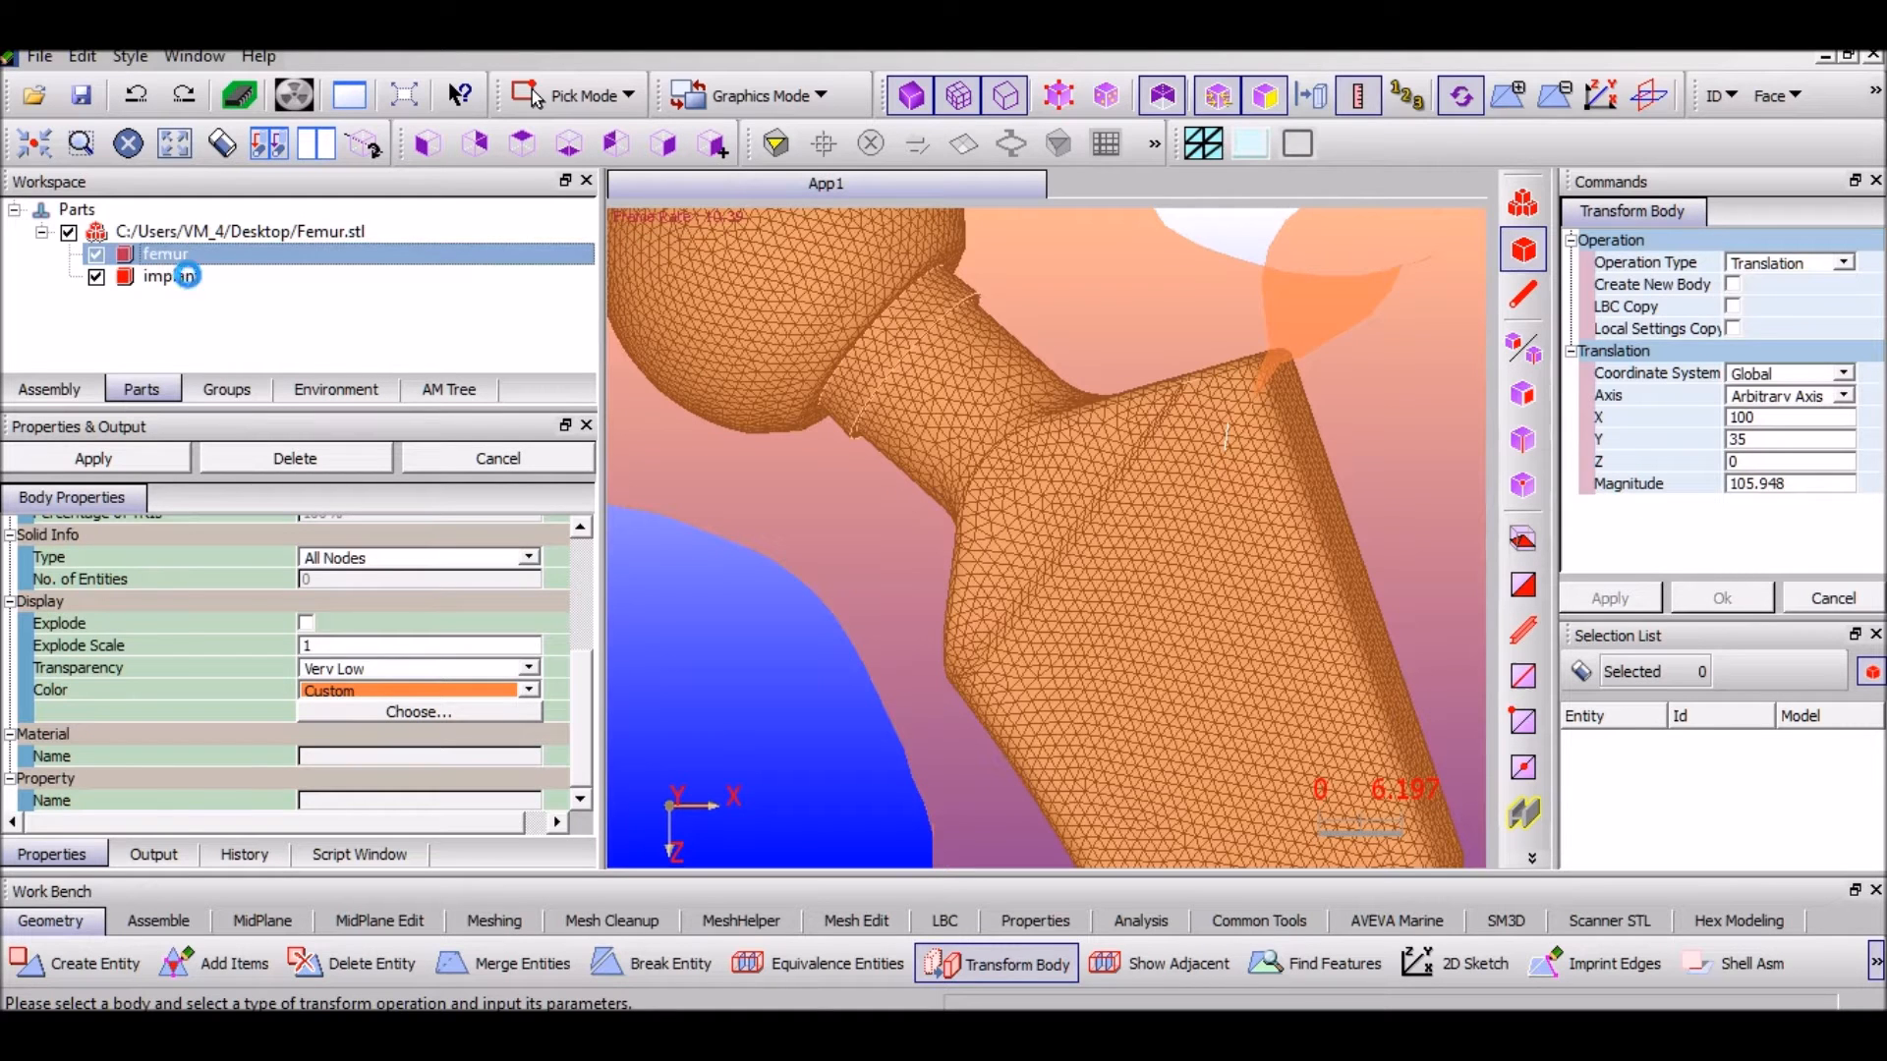
pyautogui.click(165, 255)
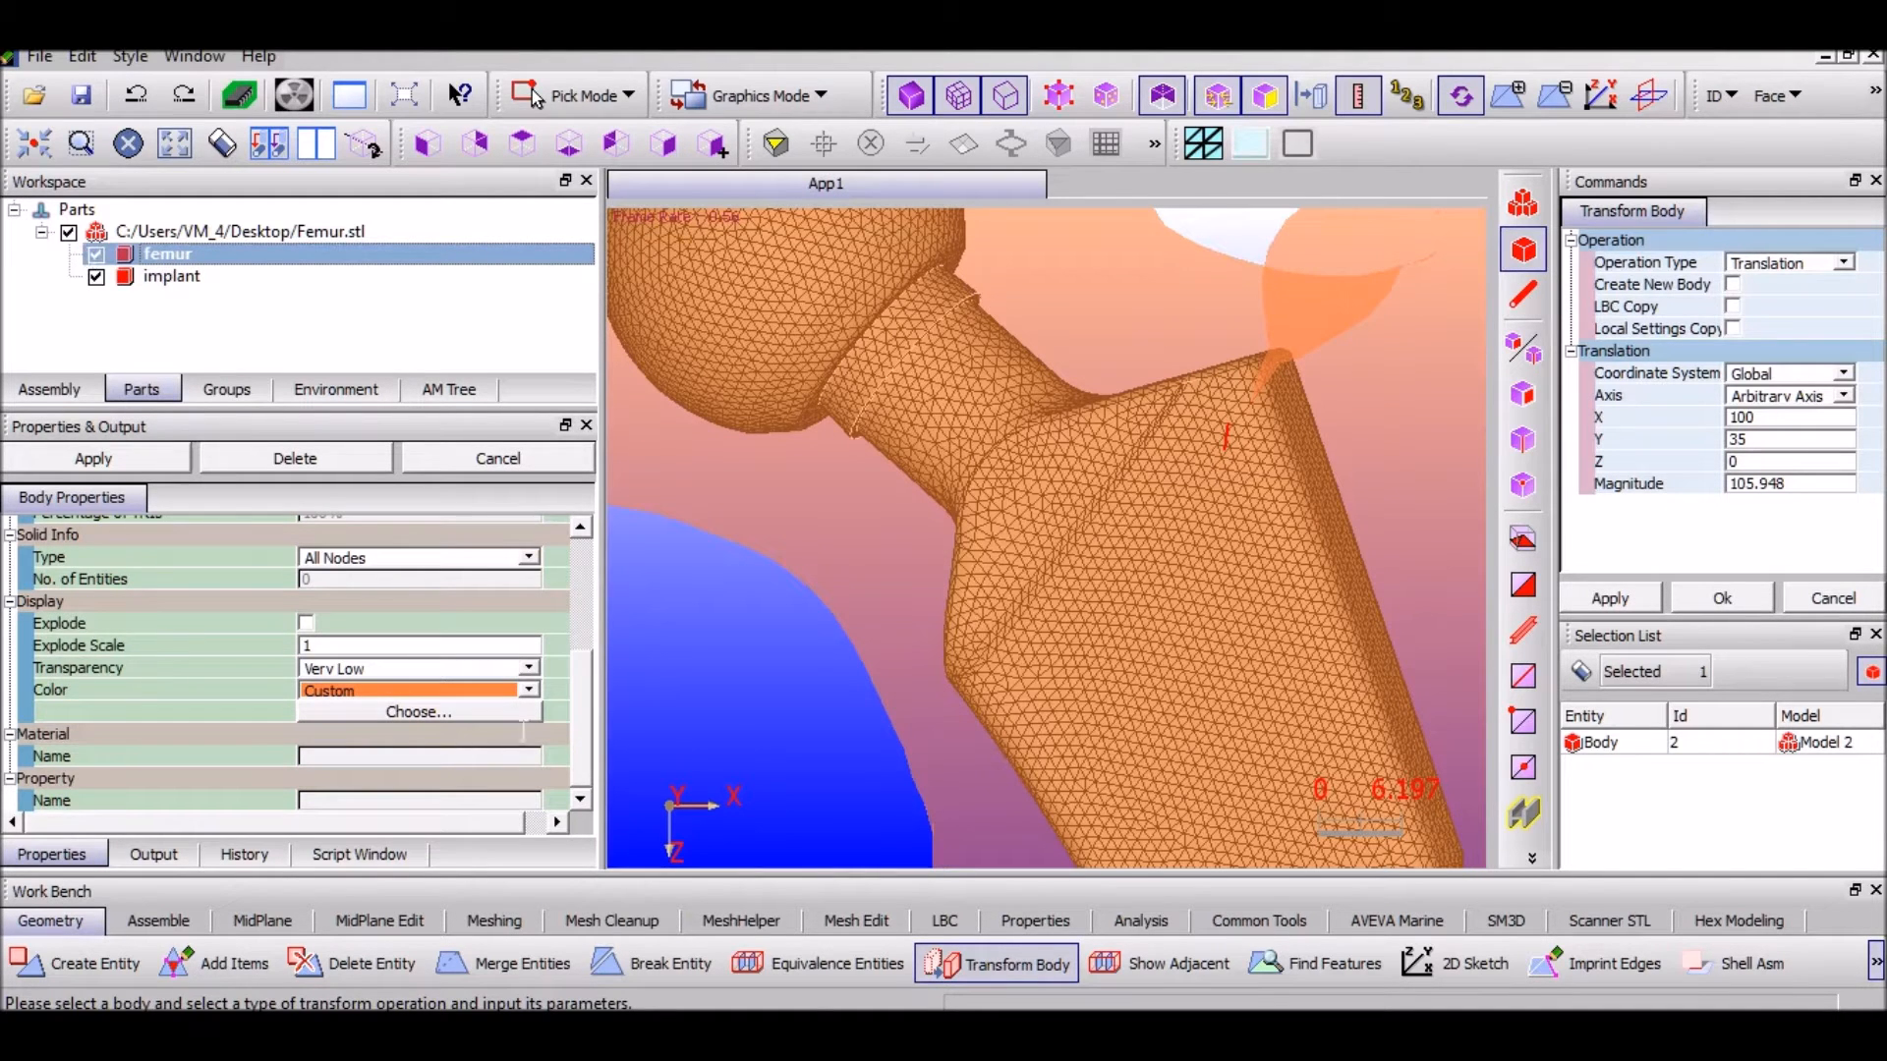
# Start a Body Cut with the section plane defined On 3Points
pyautogui.click(1872, 966)
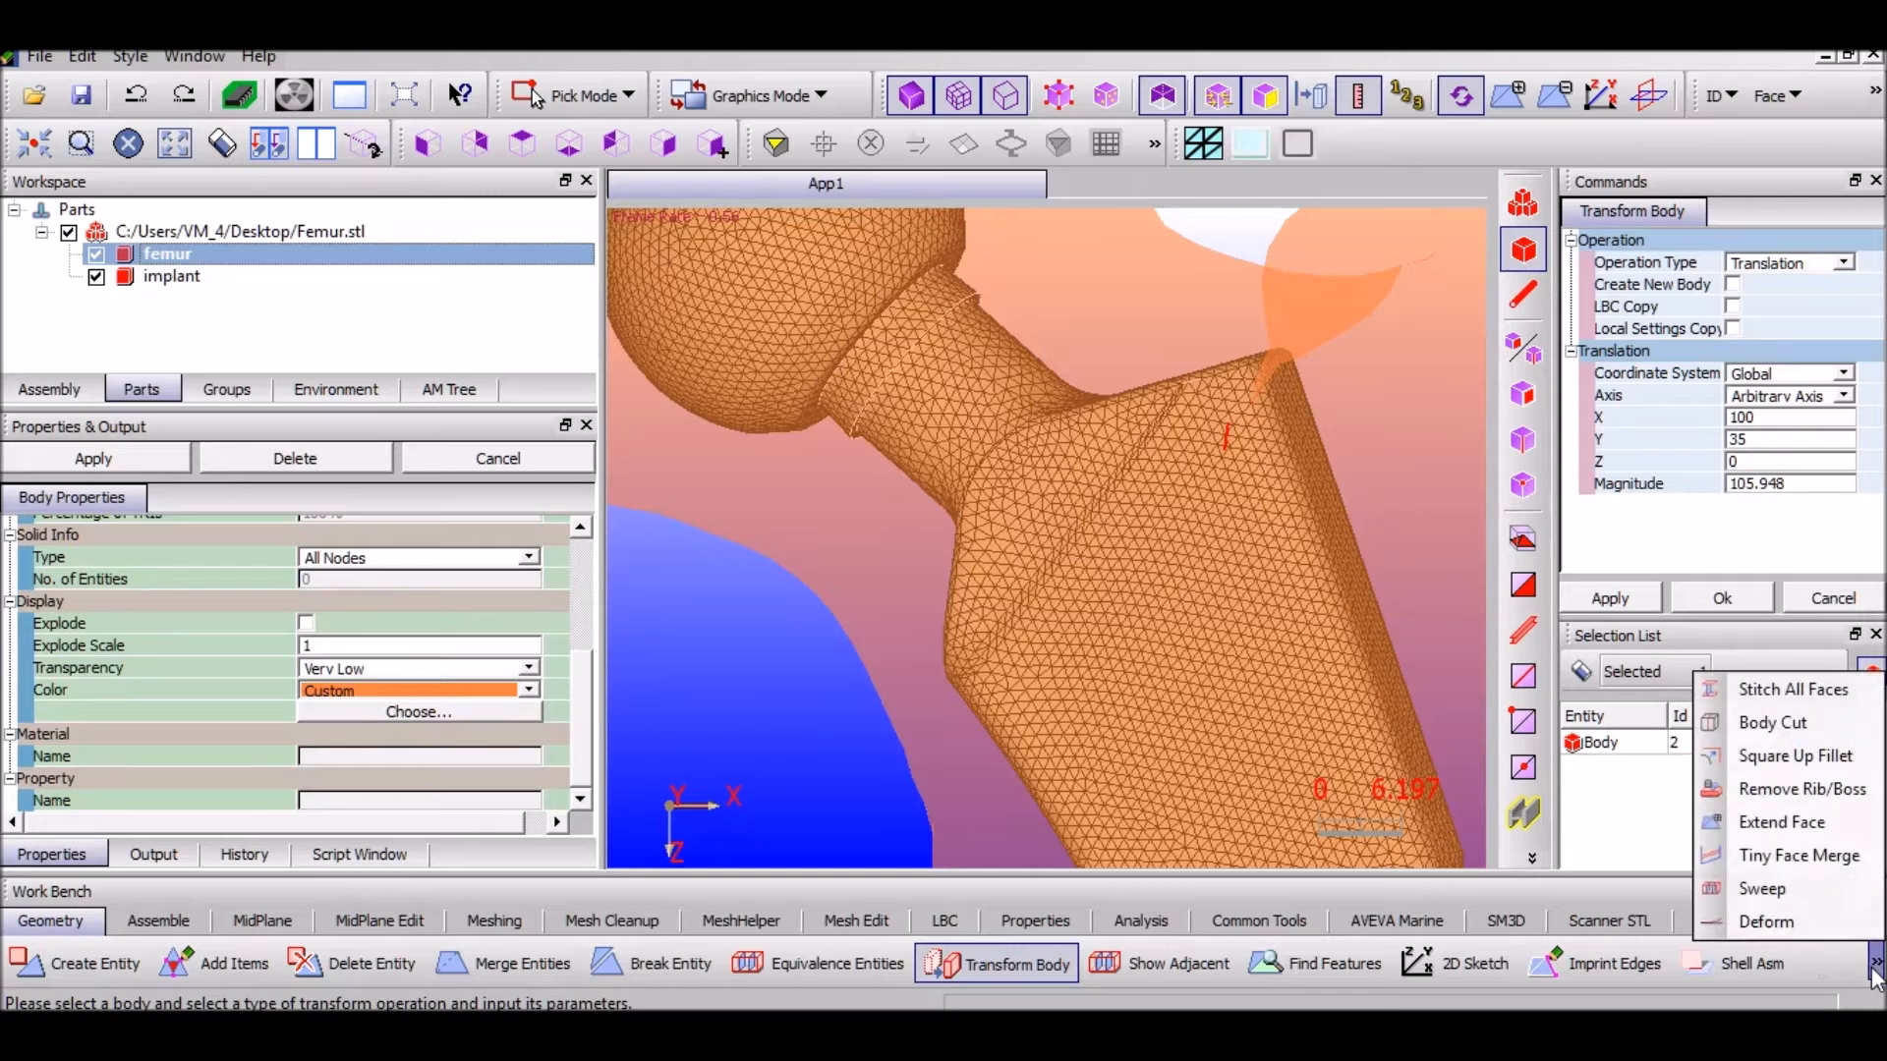
pyautogui.click(1816, 737)
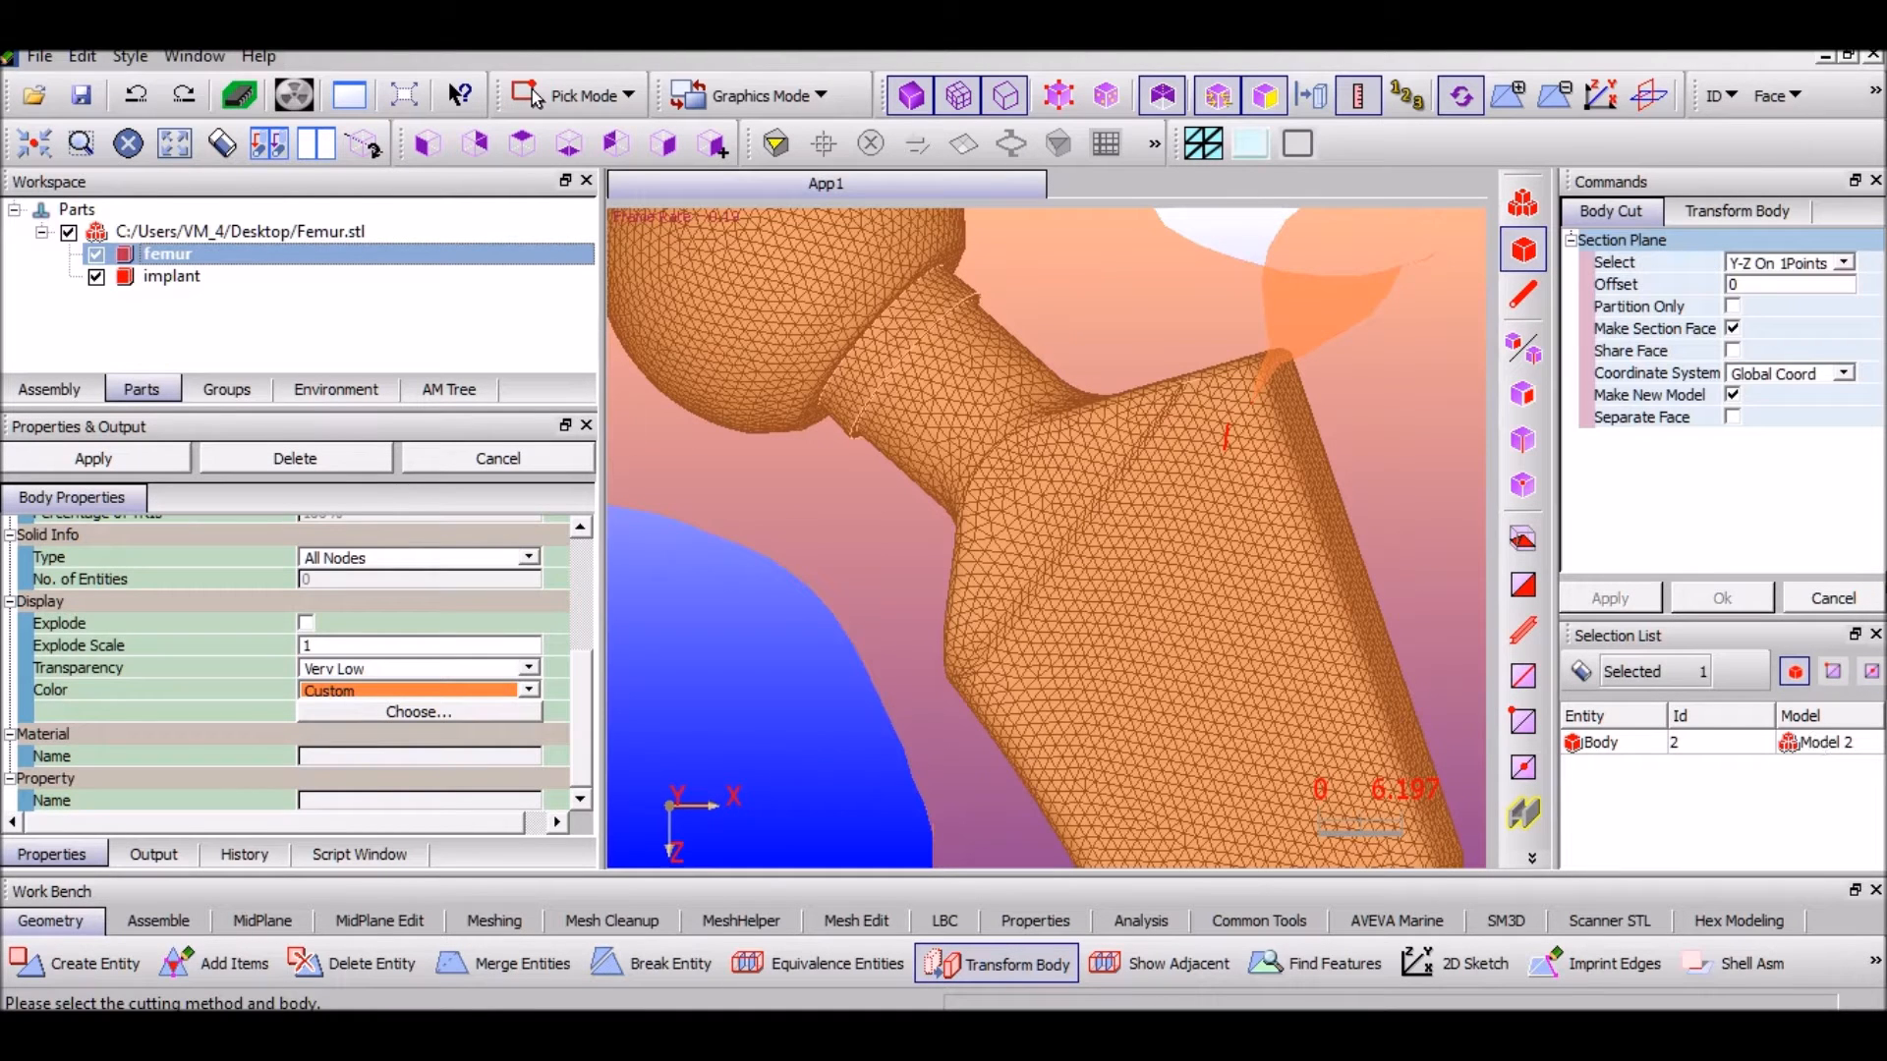
pyautogui.click(1844, 262)
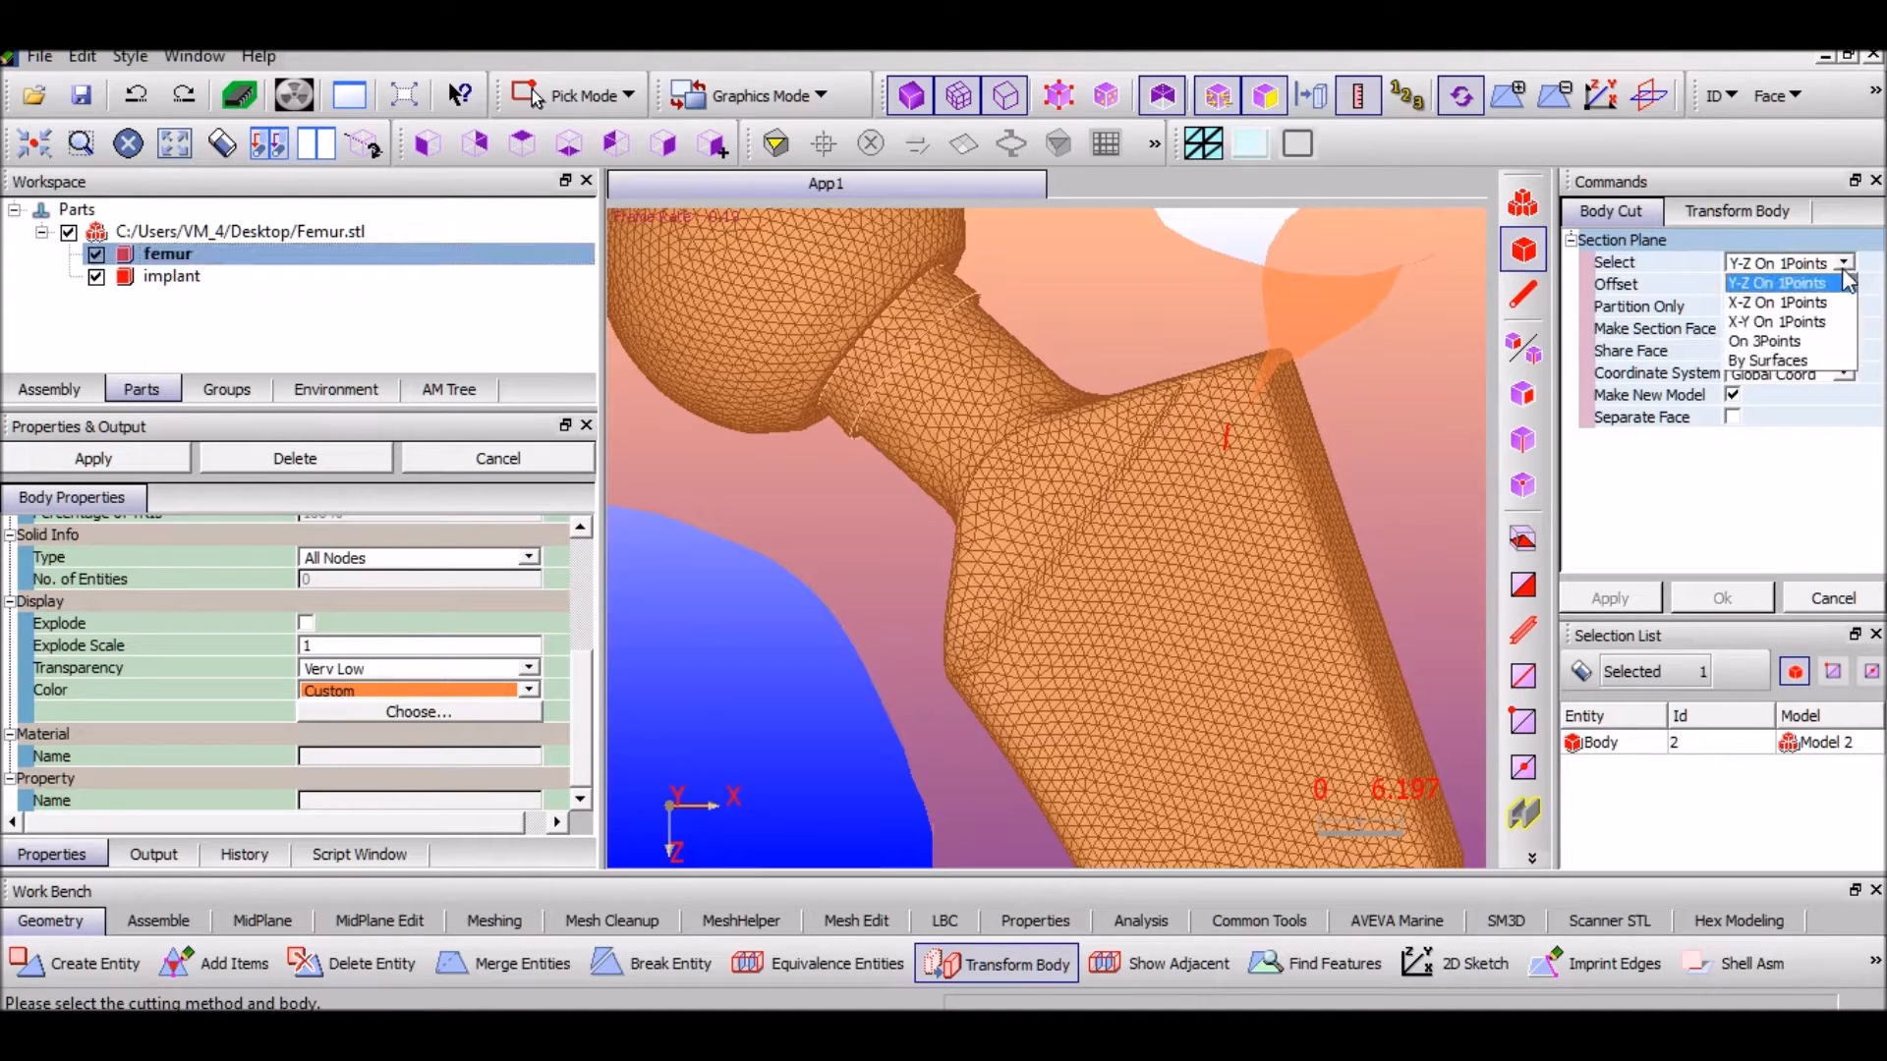
pyautogui.click(1784, 344)
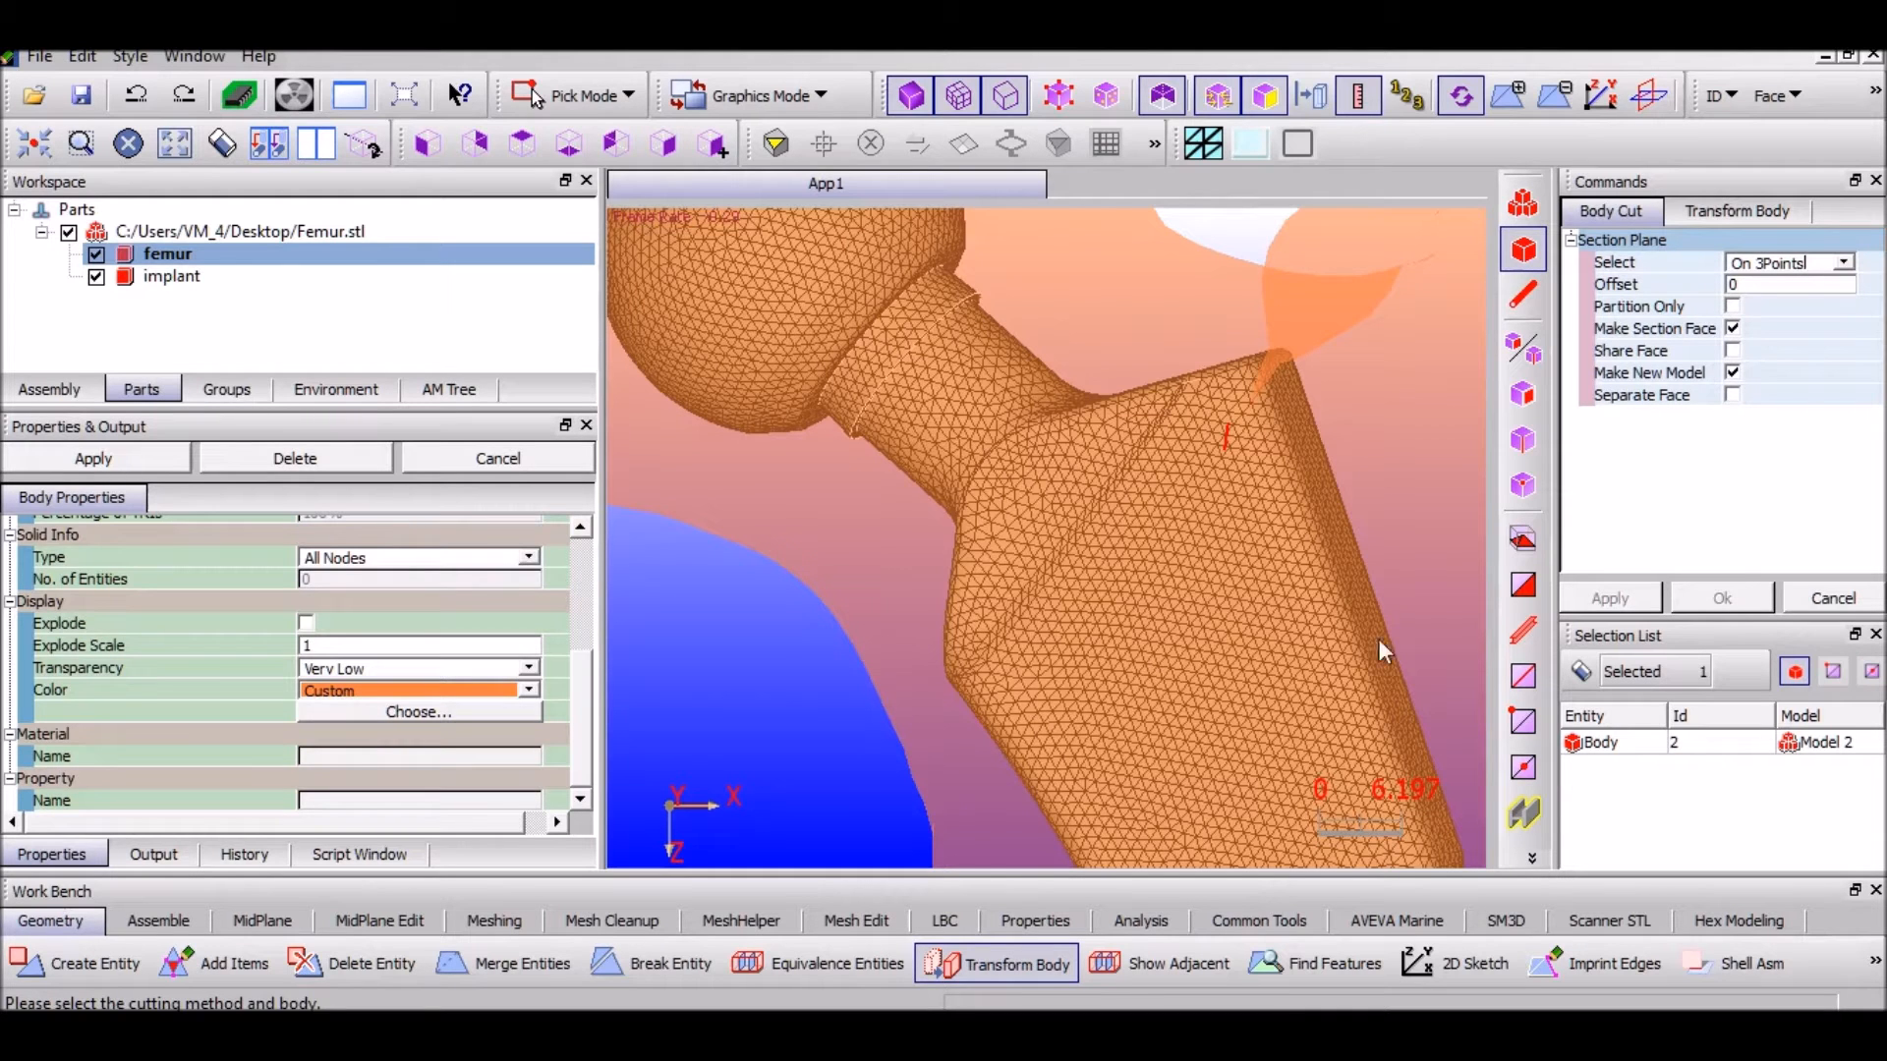
# Hide the femur and pick cut-plane nodes on the implant, clearing a stray node selection
pyautogui.click(95, 256)
pyautogui.scroll(5, 1171, 556)
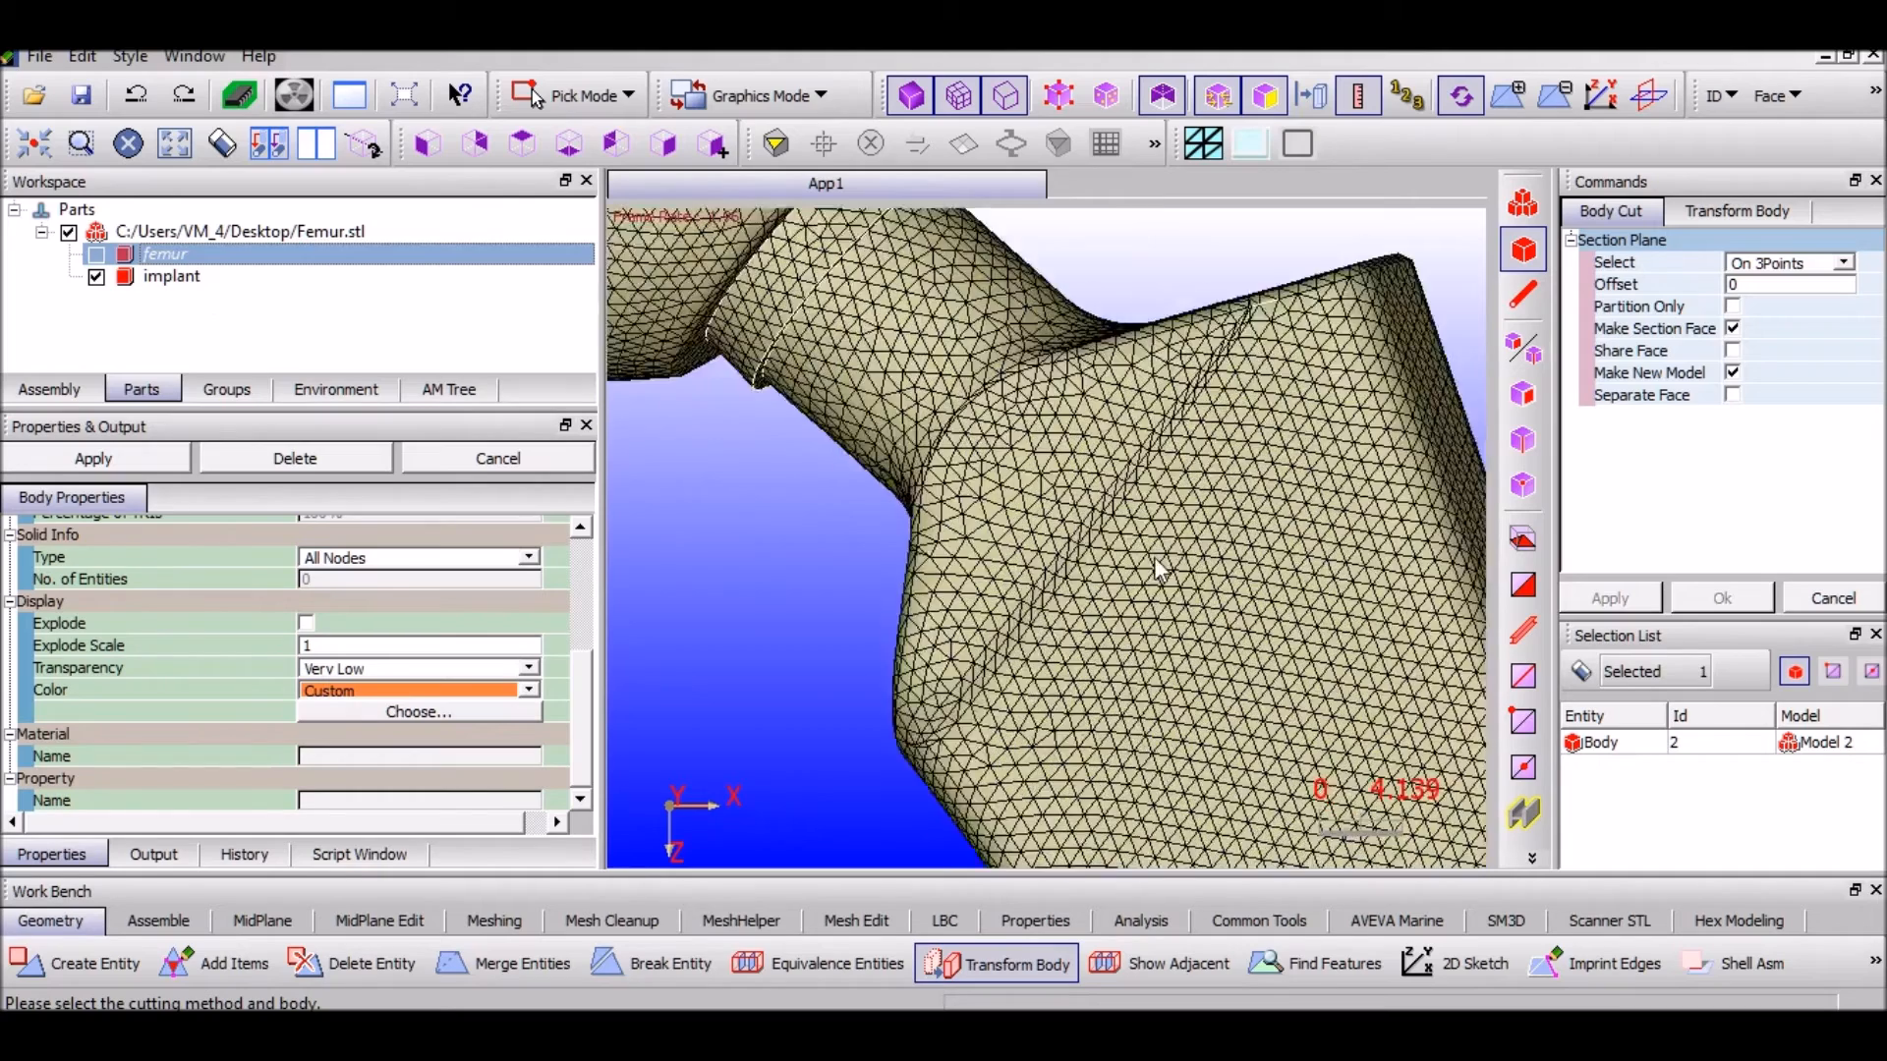
pyautogui.click(1524, 772)
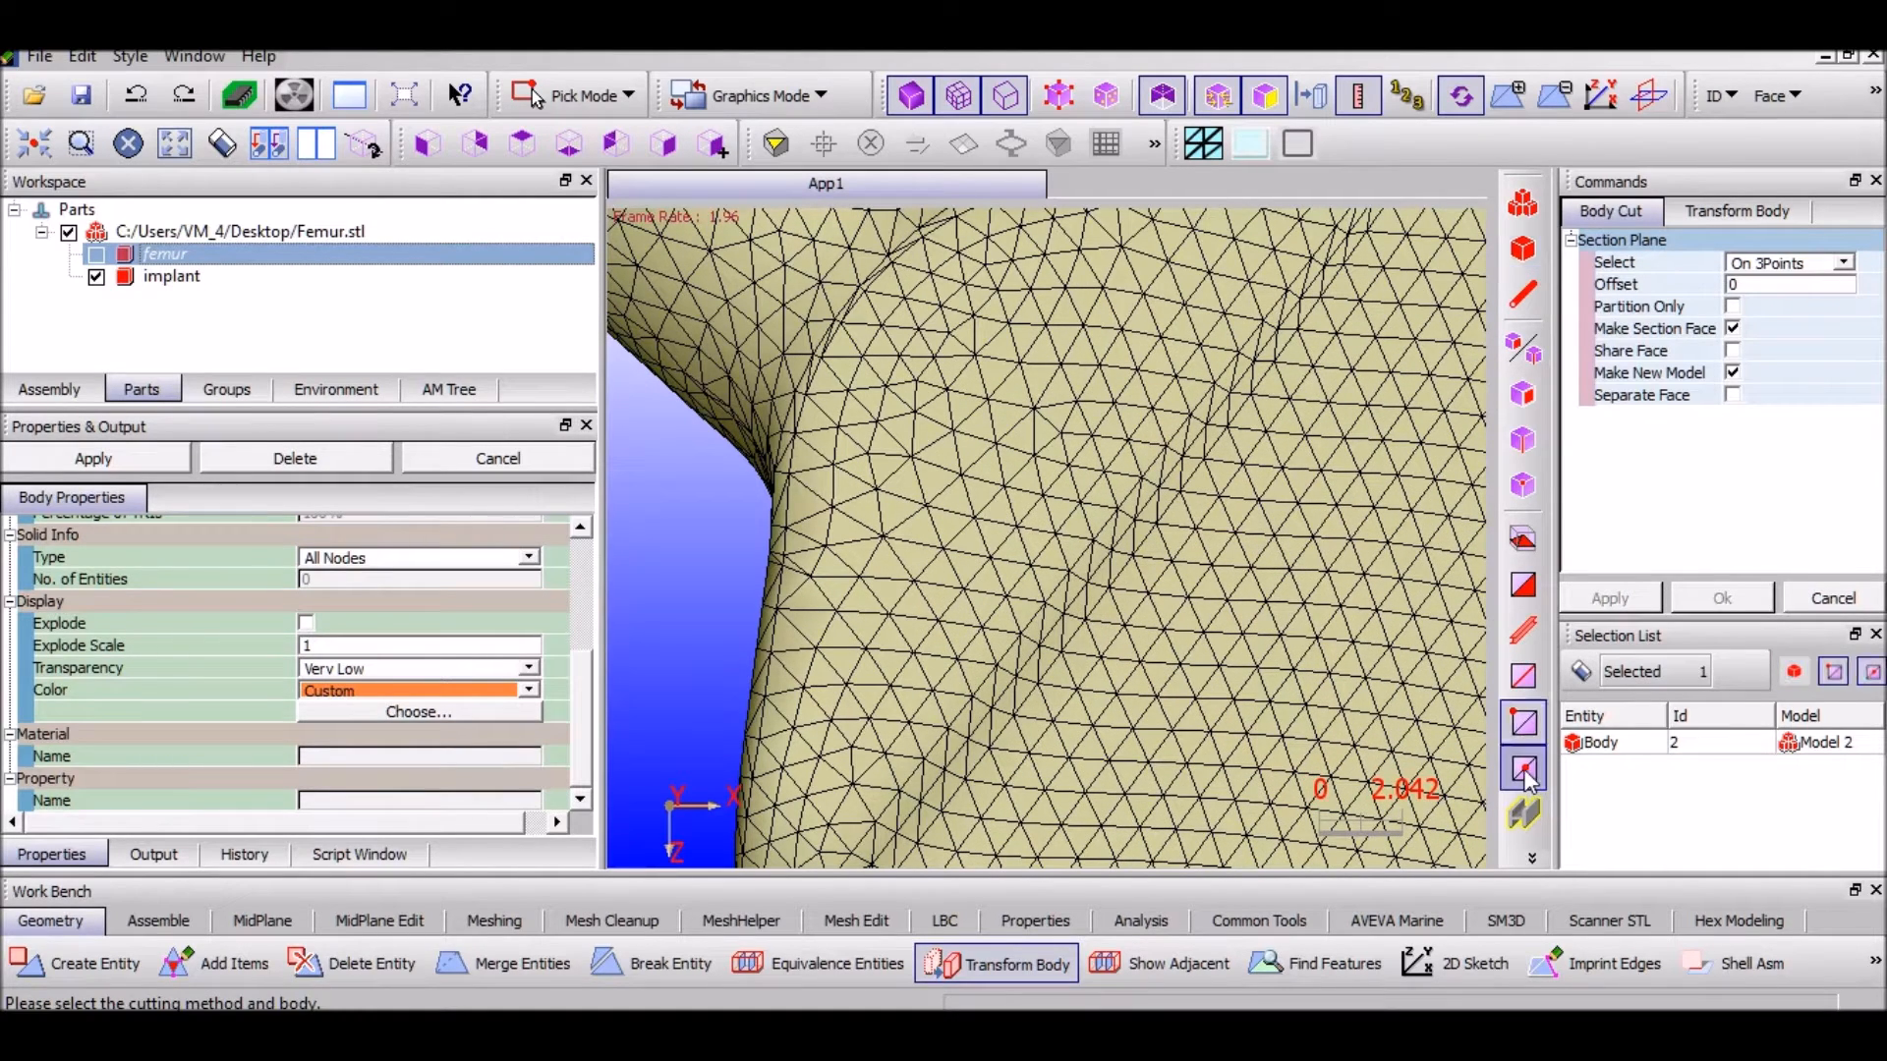
pyautogui.click(1154, 489)
pyautogui.moveTo(1279, 475); pyautogui.dragTo(1152, 641, button='middle')
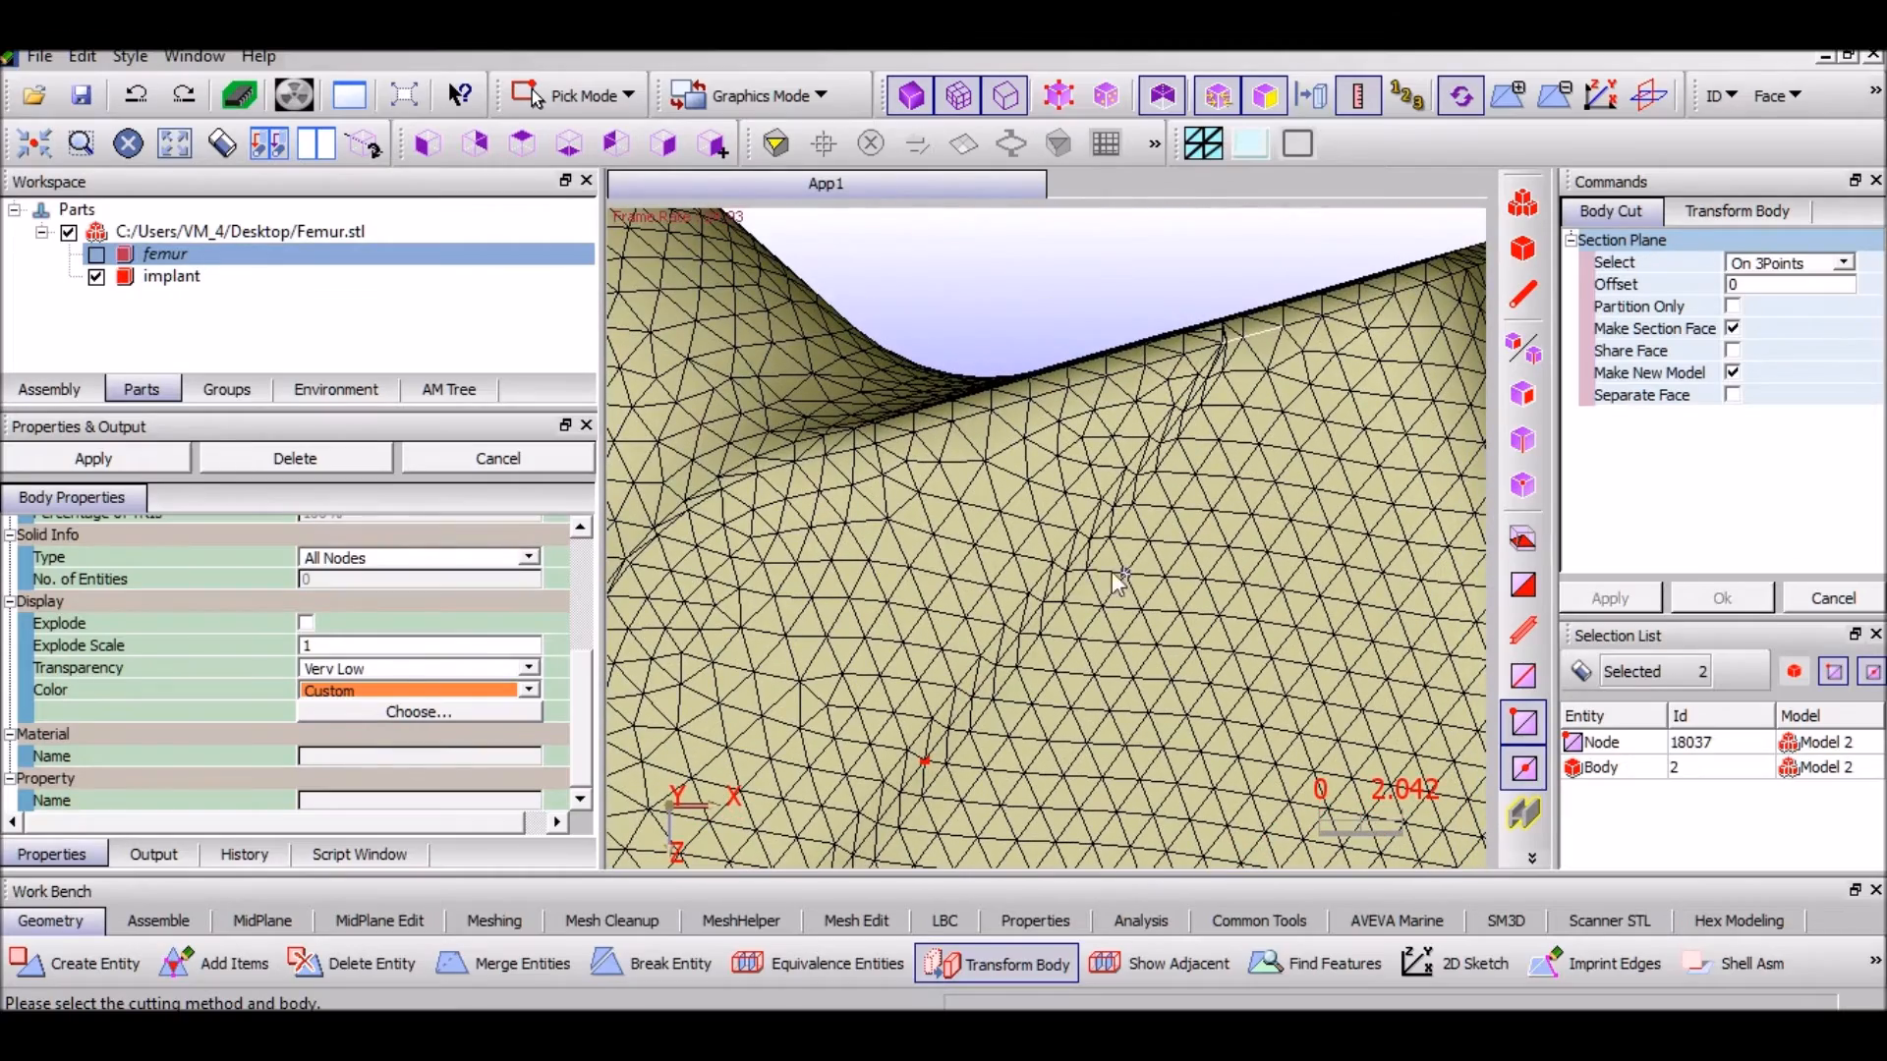
pyautogui.click(1088, 539)
pyautogui.scroll(-5, 1123, 625)
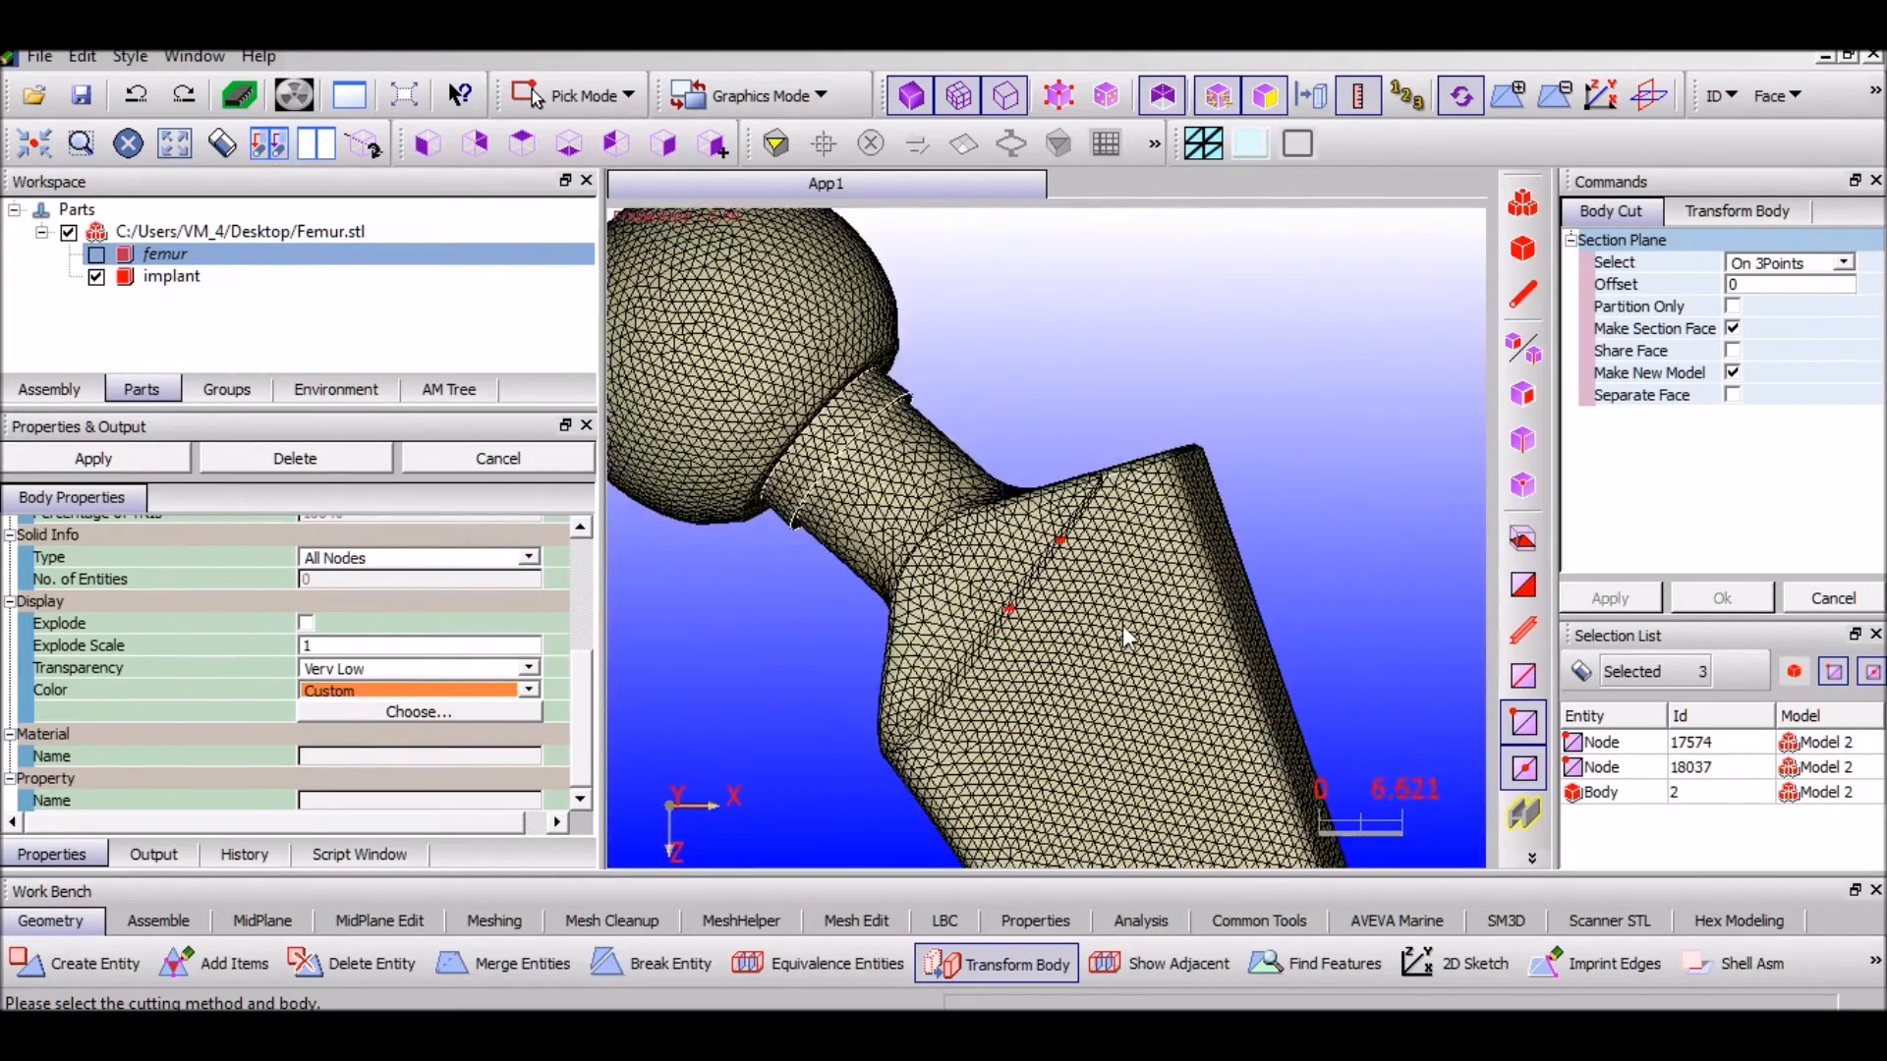
pyautogui.moveTo(861, 653); pyautogui.dragTo(905, 635, button='middle')
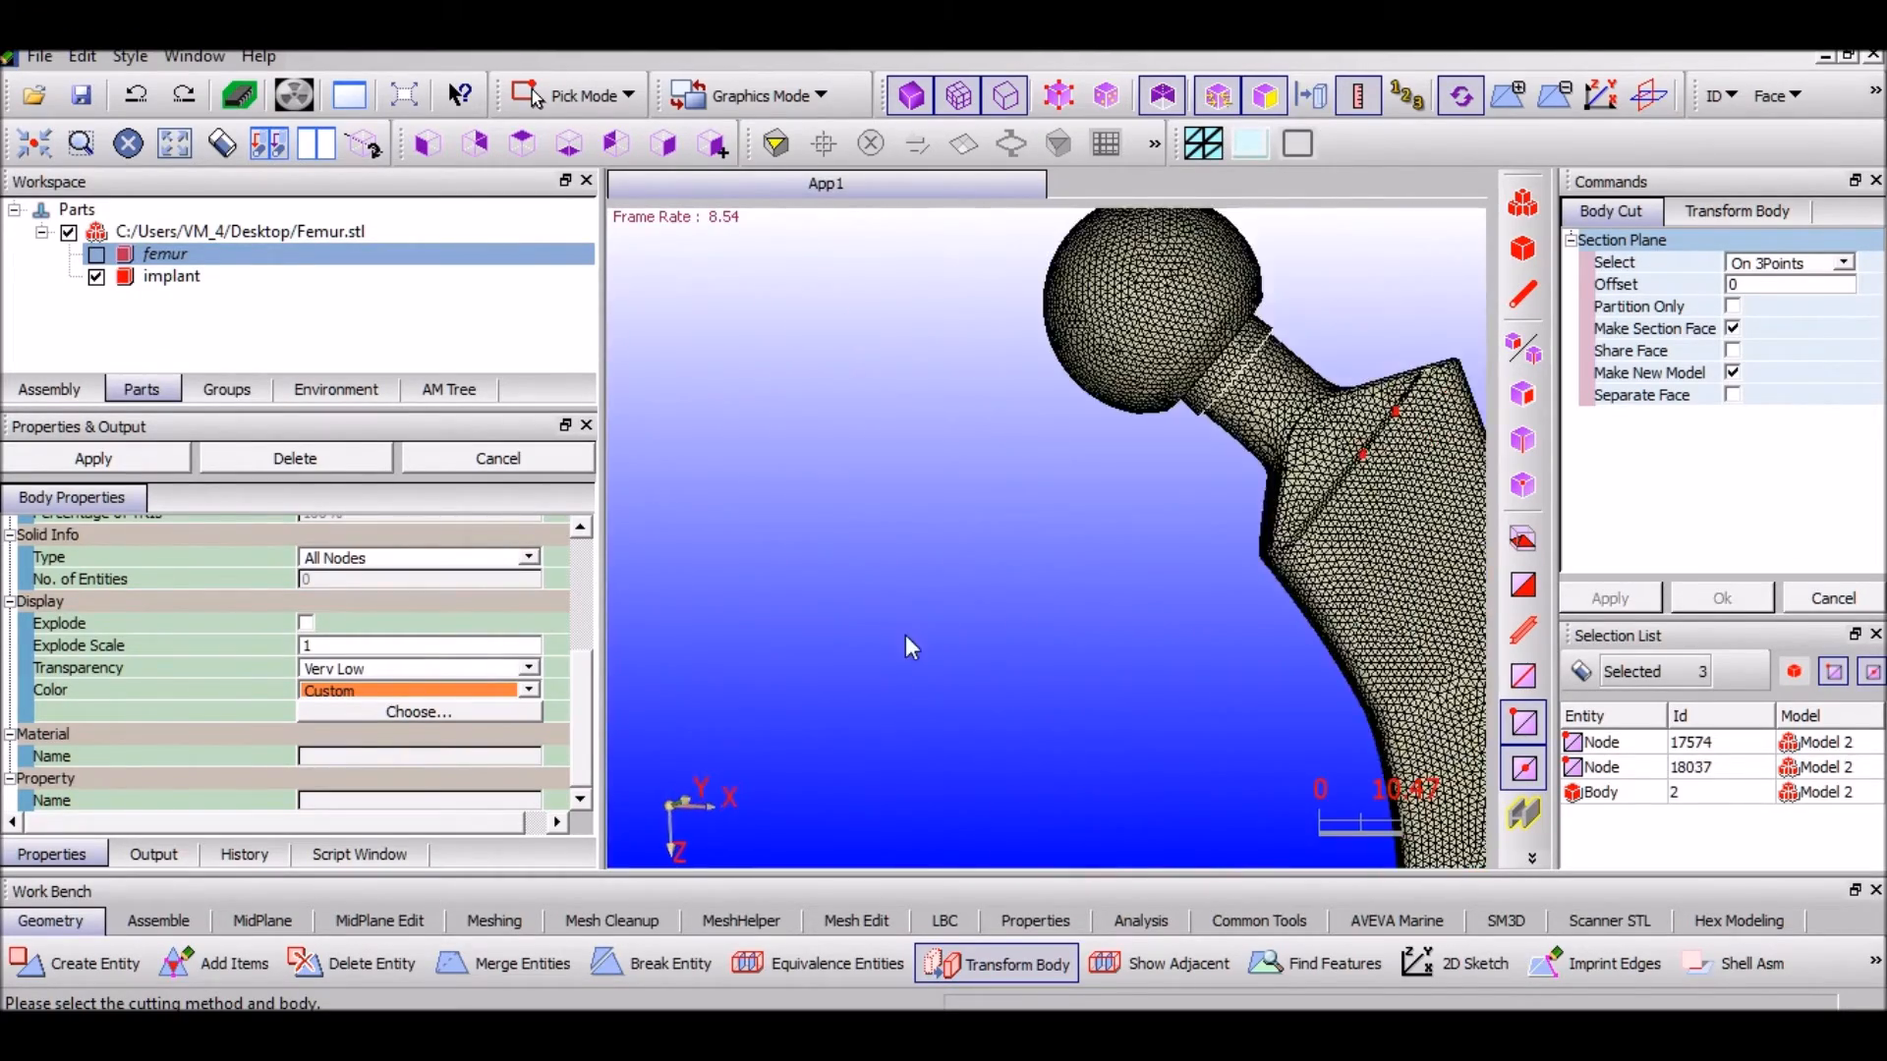
pyautogui.moveTo(1201, 542); pyautogui.dragTo(1010, 677, button='middle')
pyautogui.scroll(-4, 1010, 677)
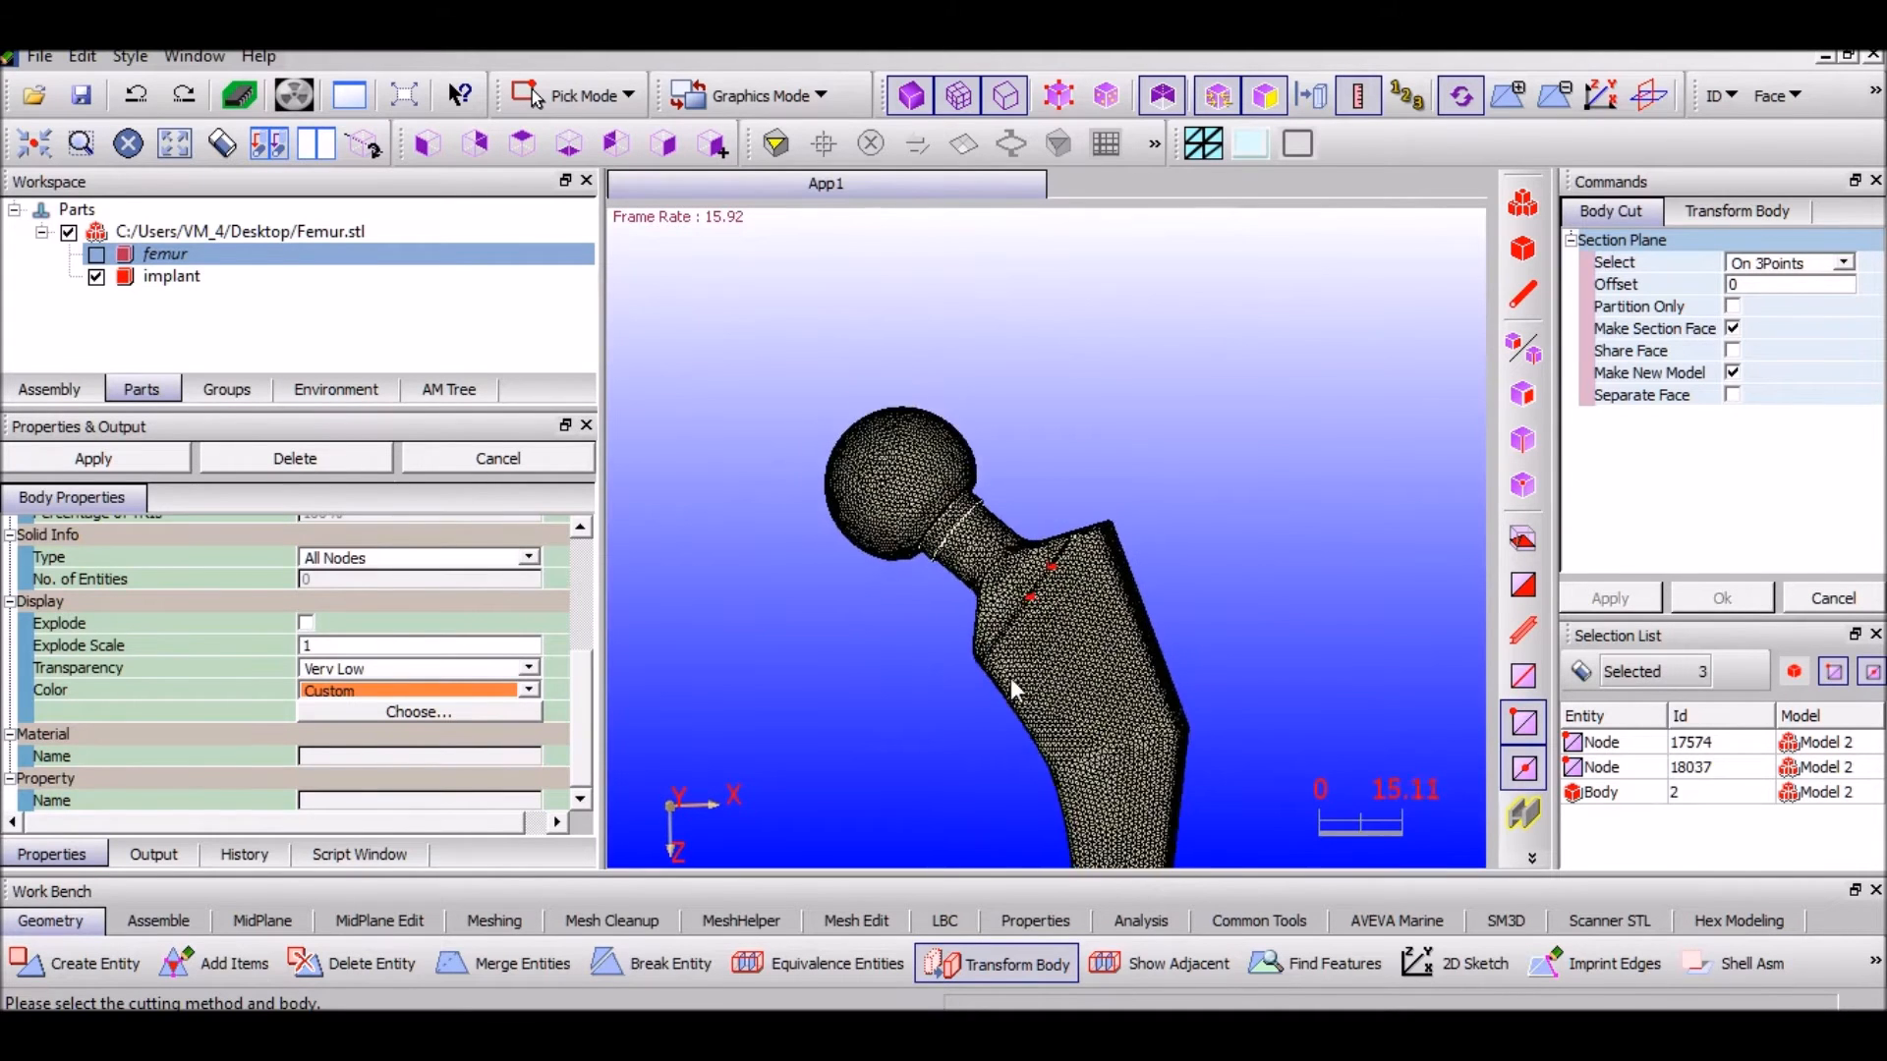
pyautogui.moveTo(820, 669); pyautogui.dragTo(945, 508)
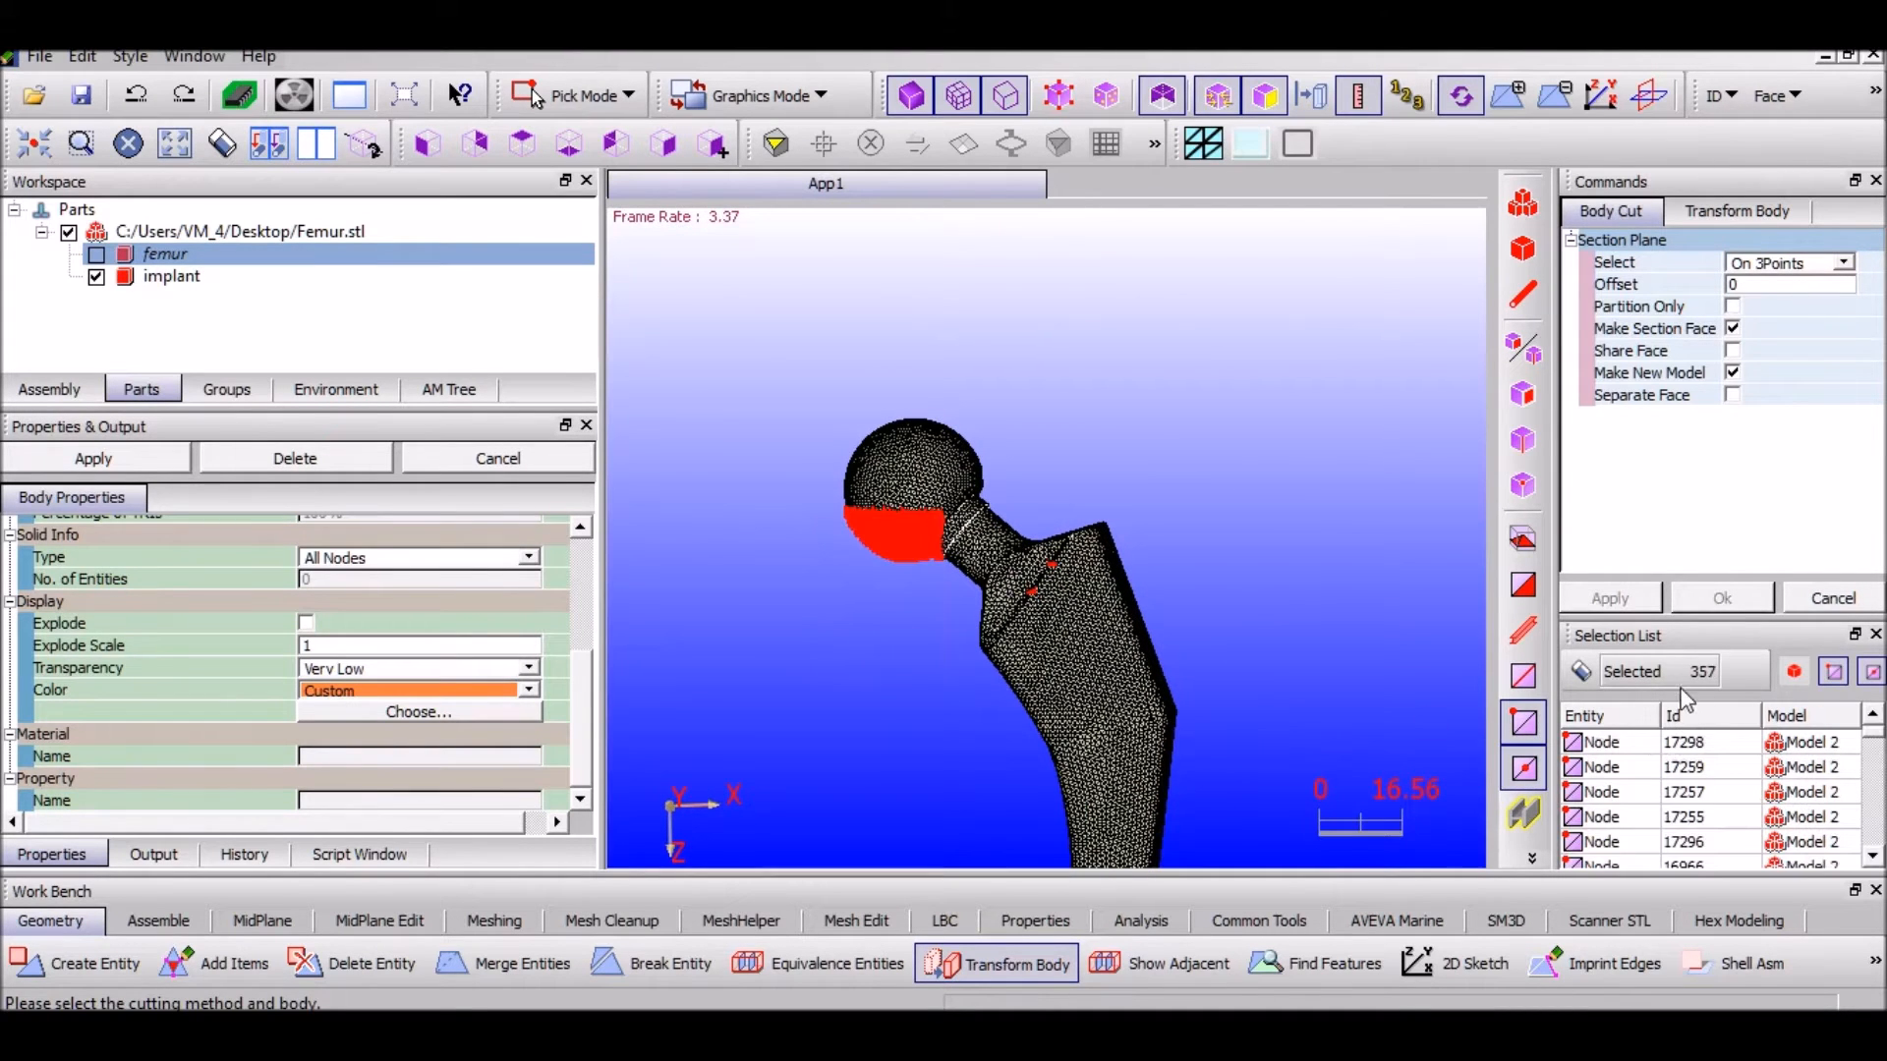
pyautogui.click(1584, 676)
# Pick three cut-plane nodes, add the femur as the body, and apply the cut to create Model 3
pyautogui.scroll(10, 1126, 672)
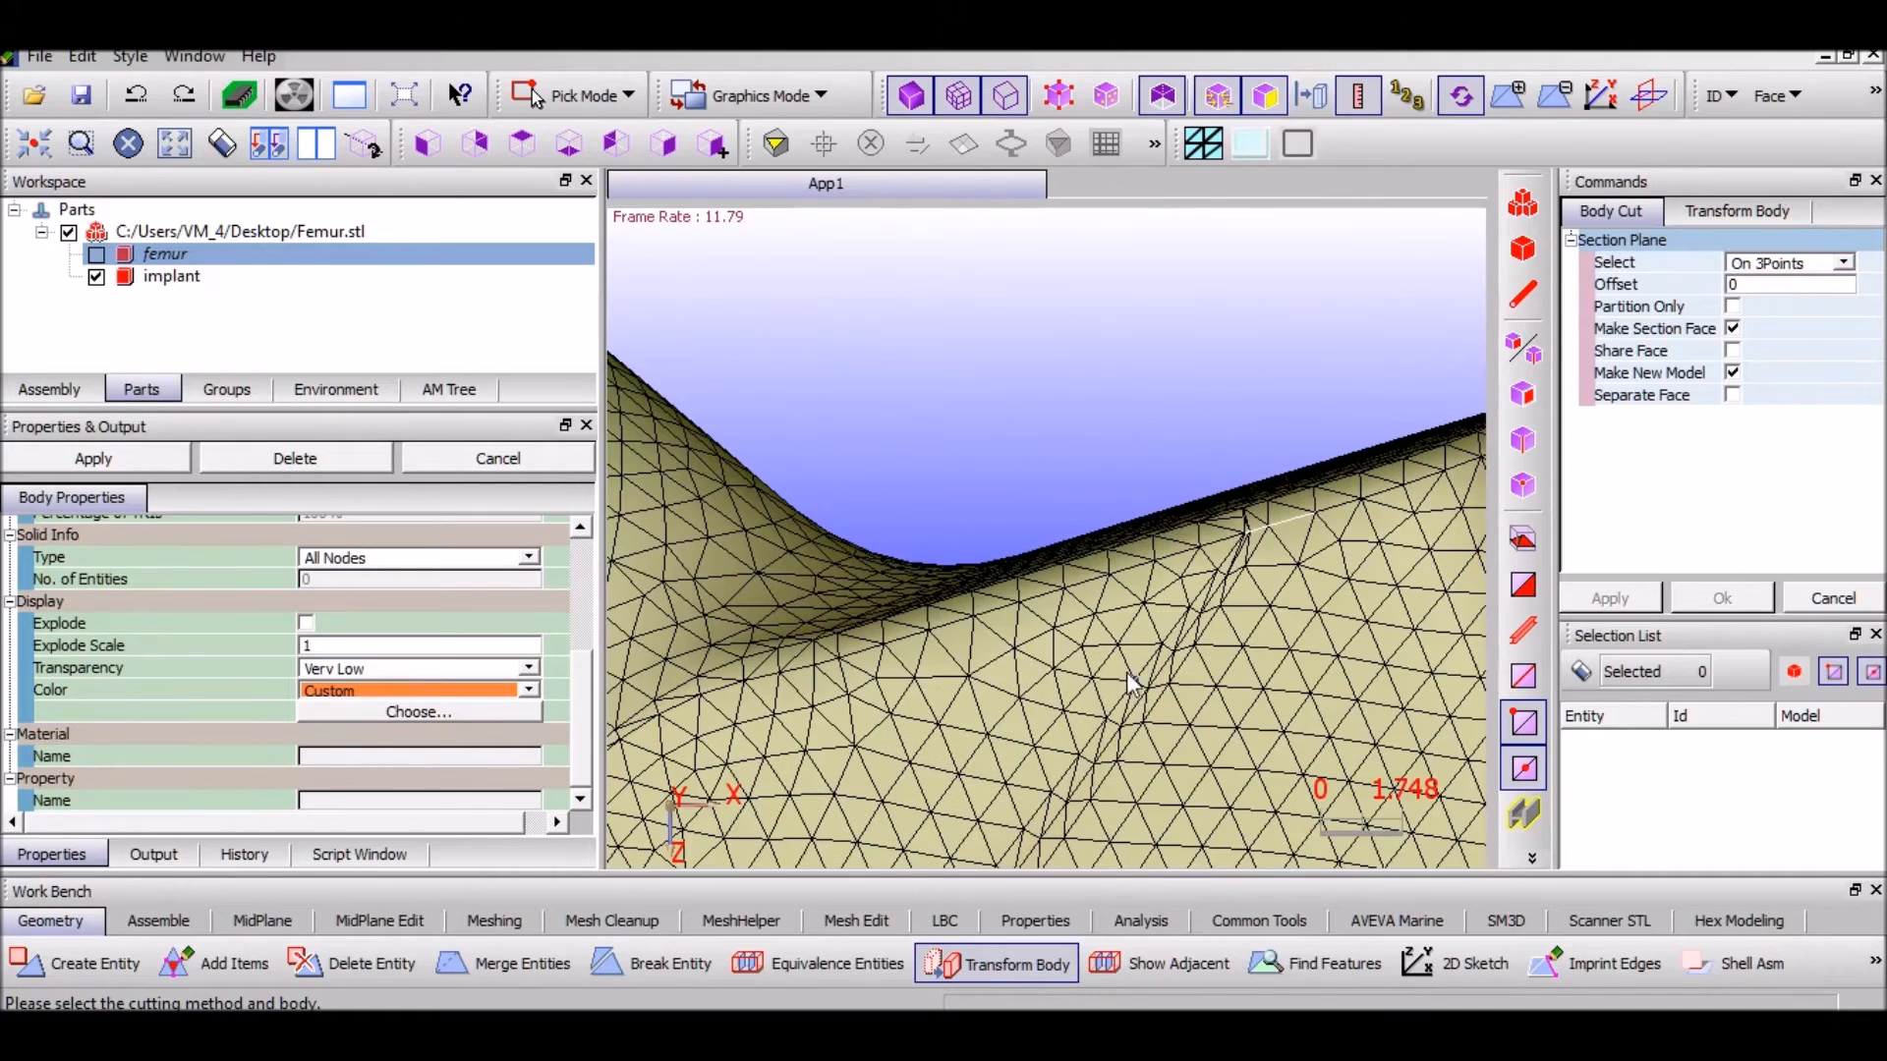
pyautogui.click(1147, 707)
pyautogui.moveTo(1146, 707); pyautogui.dragTo(1221, 613, button='middle')
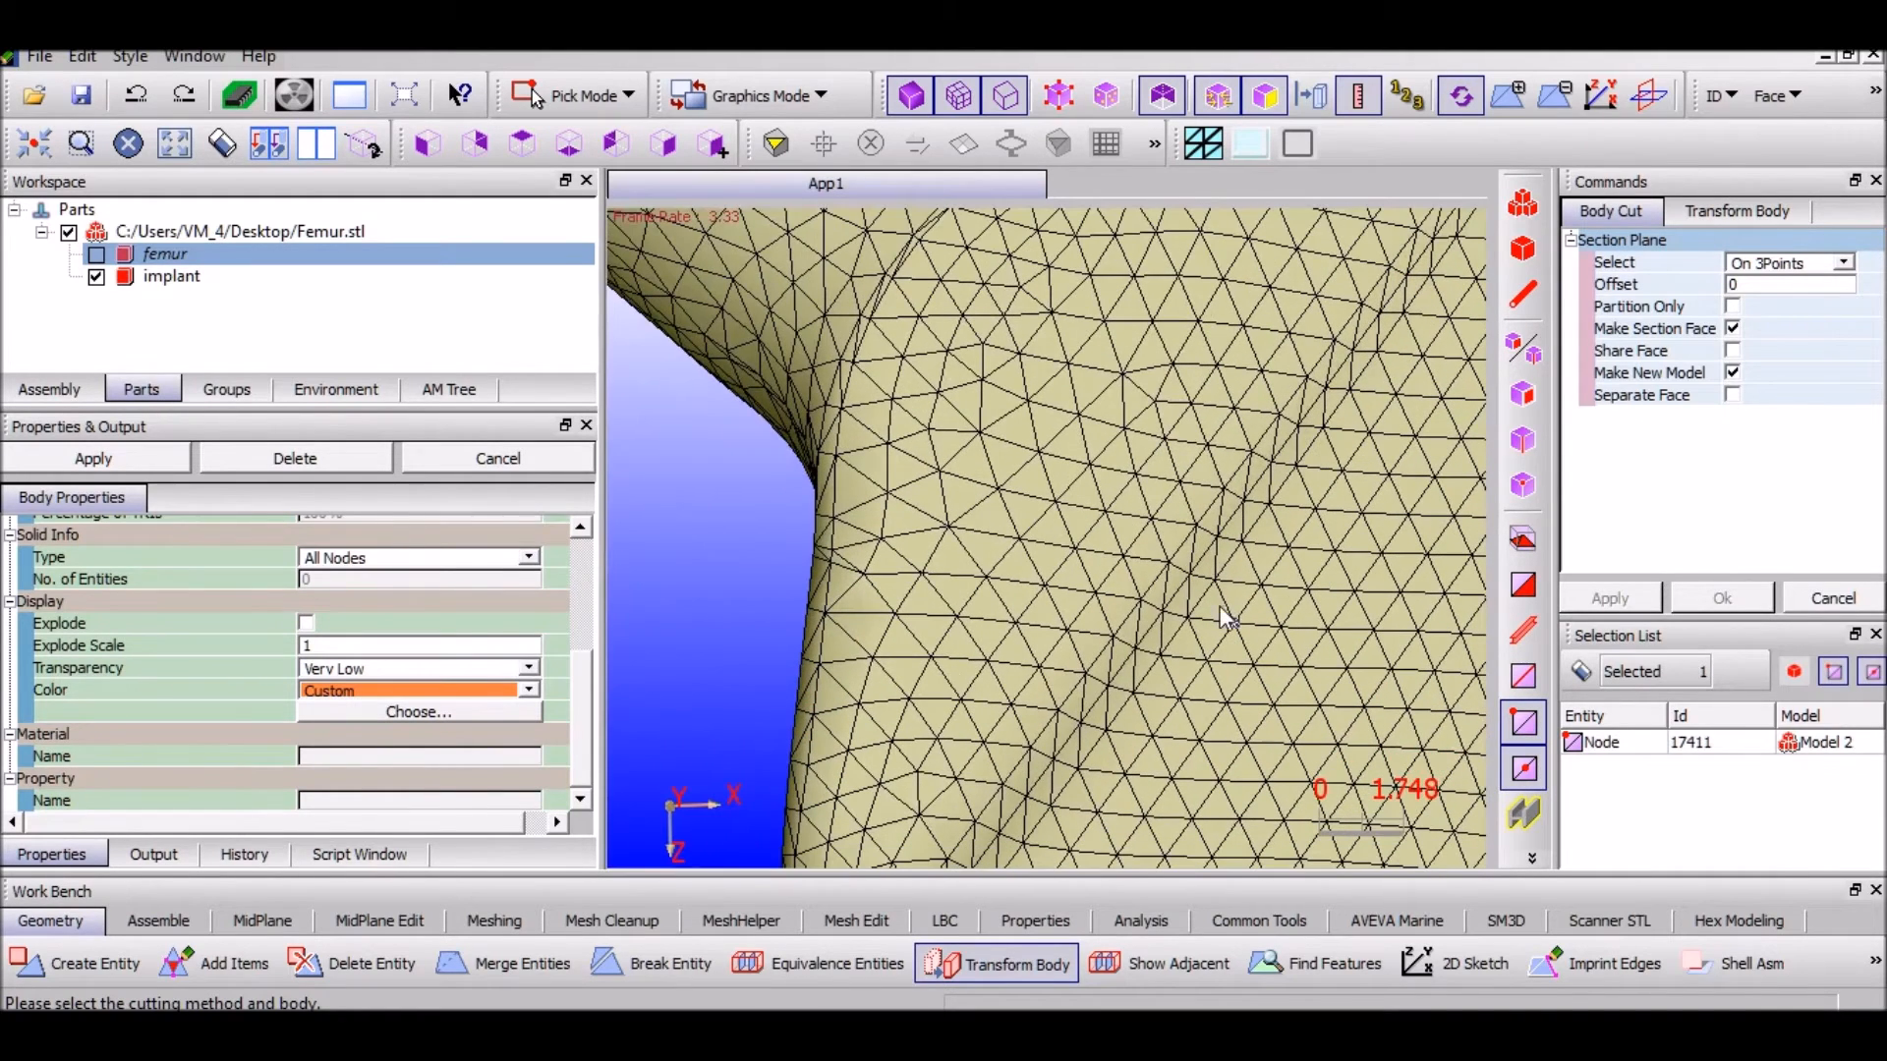
pyautogui.click(1112, 682)
pyautogui.moveTo(1111, 682); pyautogui.dragTo(1026, 336, button='middle')
pyautogui.scroll(-10, 1140, 593)
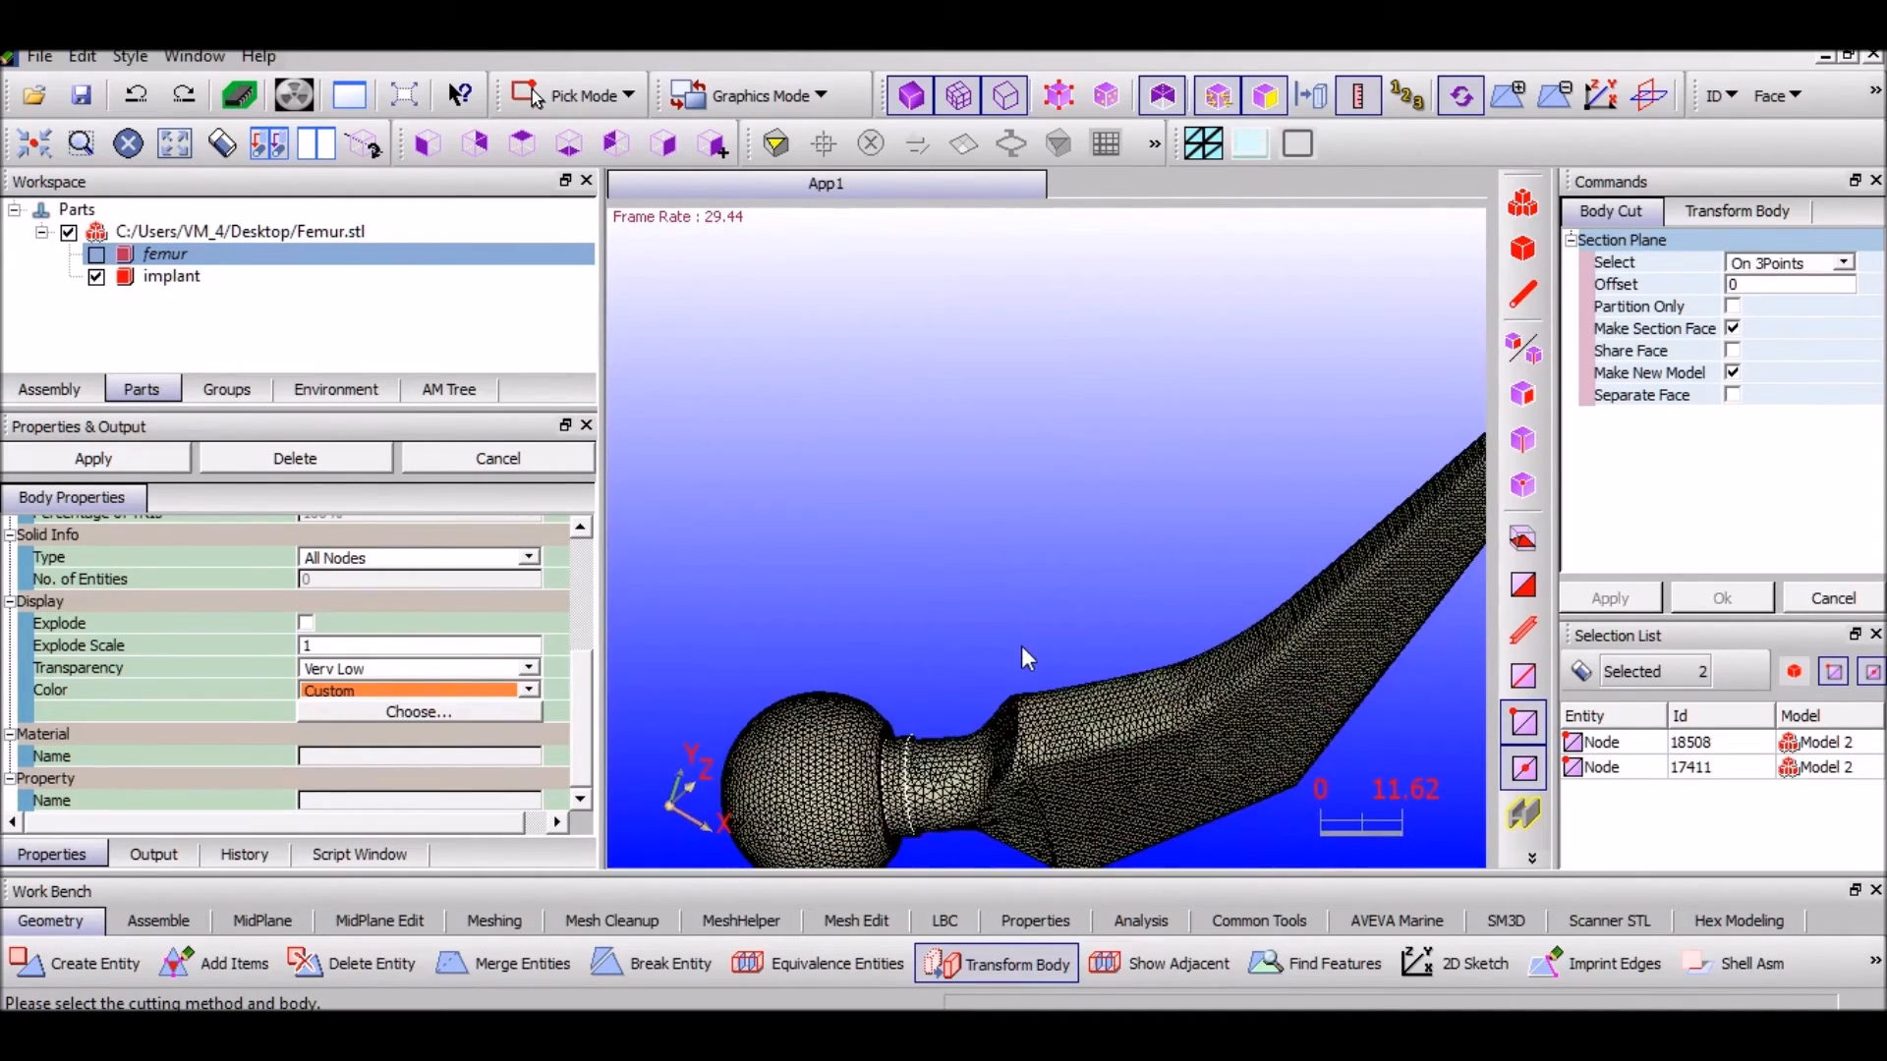
pyautogui.scroll(3, 1022, 646)
pyautogui.moveTo(1022, 646); pyautogui.dragTo(1059, 377, button='middle')
pyautogui.scroll(6, 1035, 504)
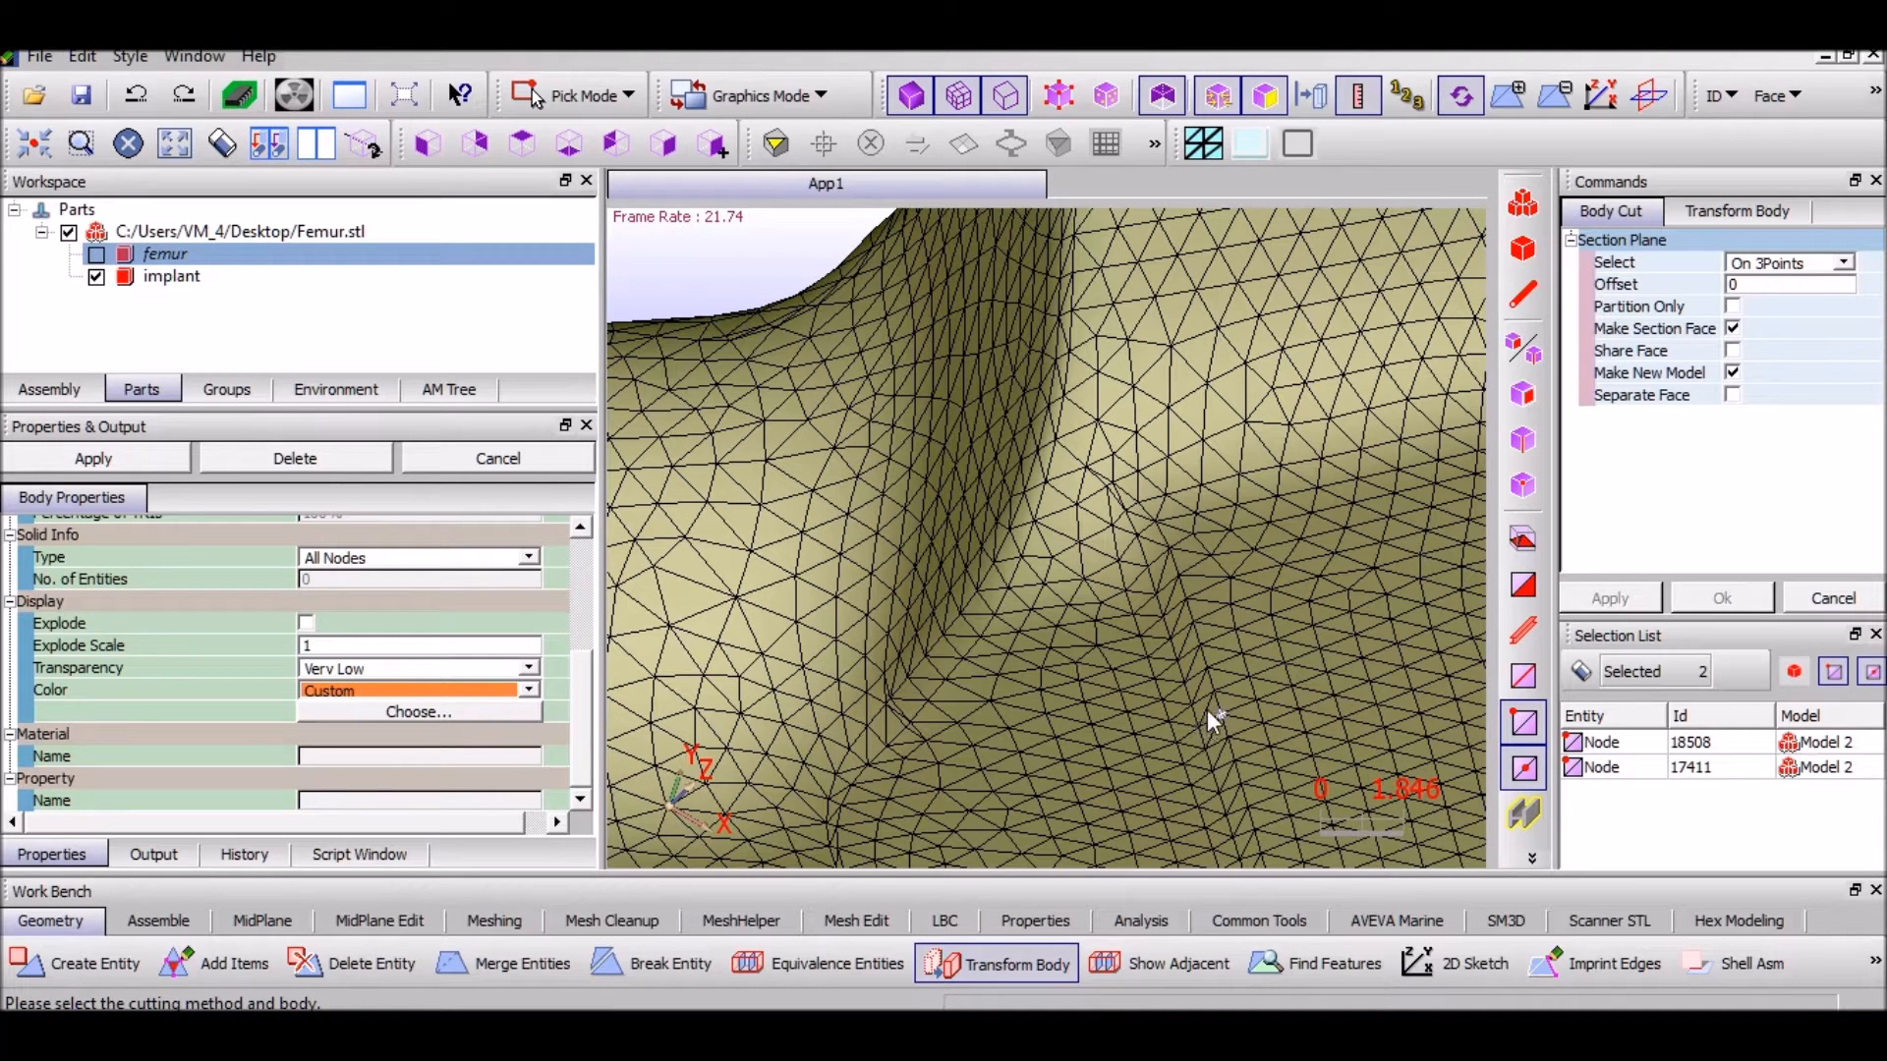
pyautogui.click(1198, 727)
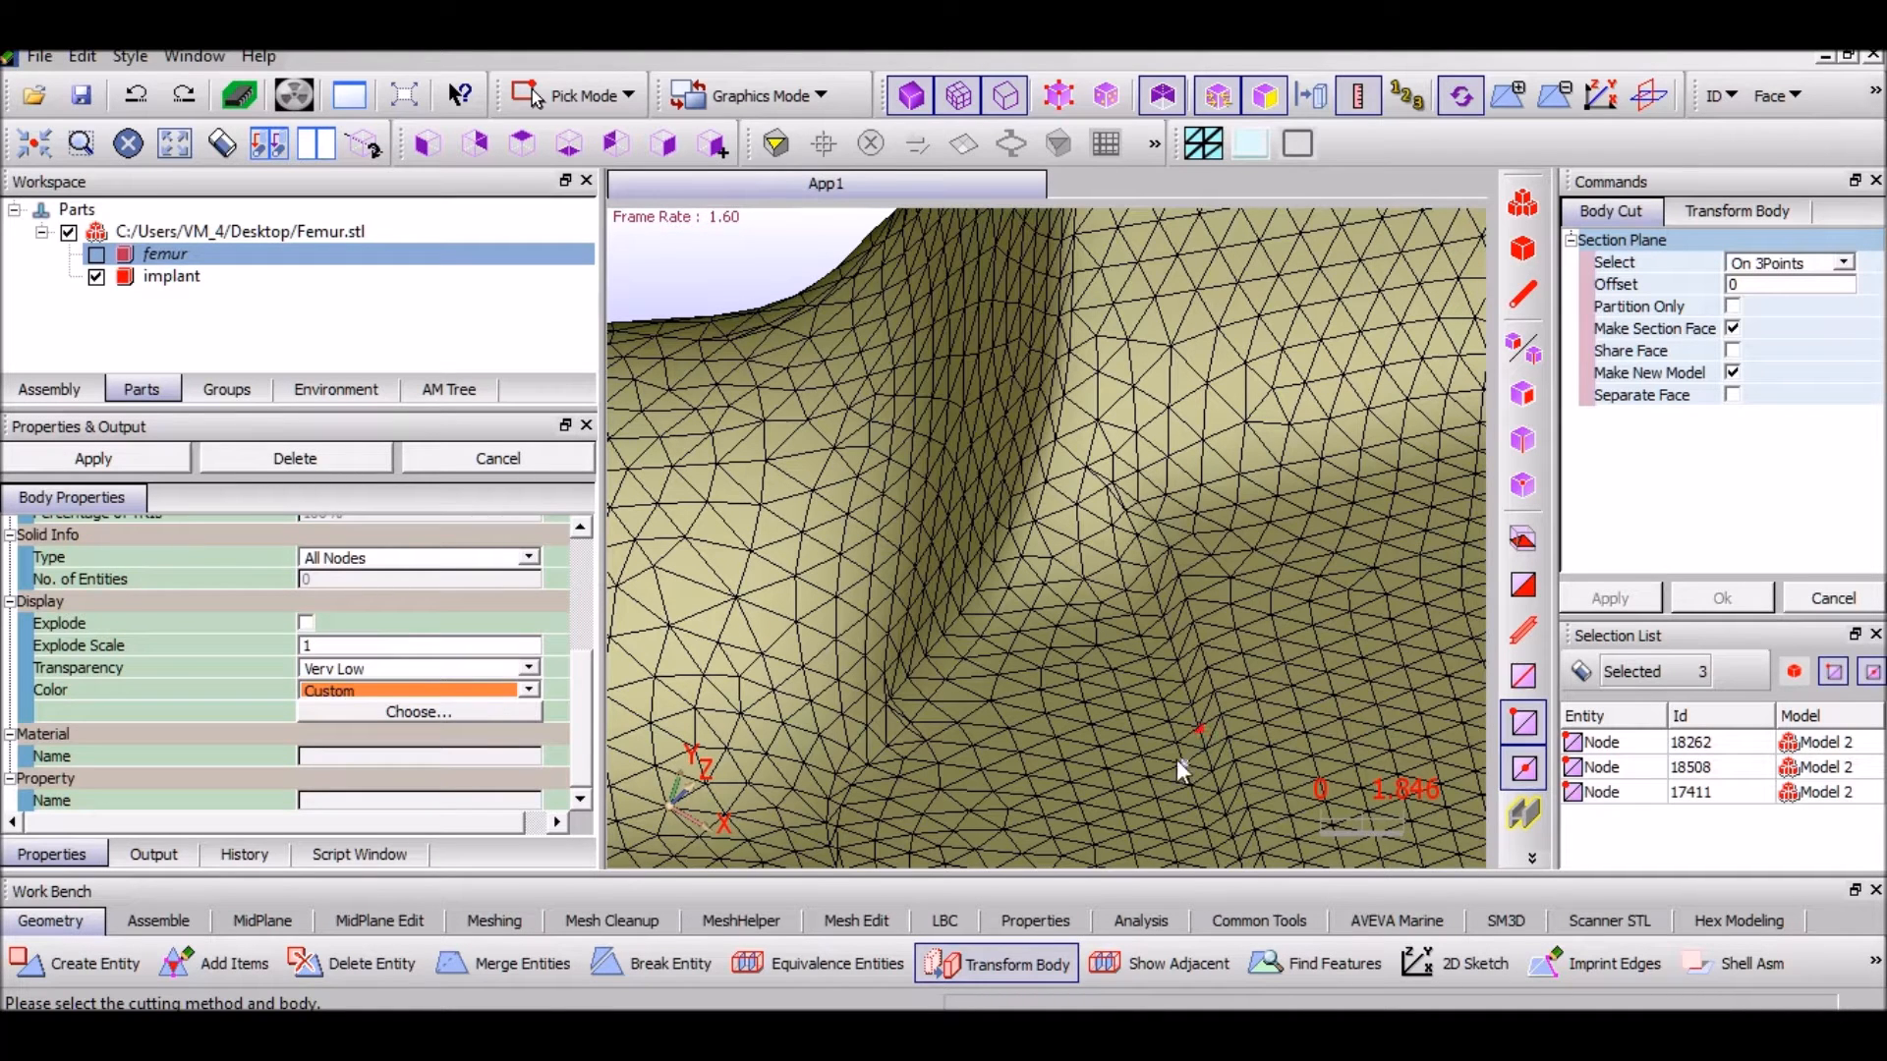
pyautogui.click(157, 254)
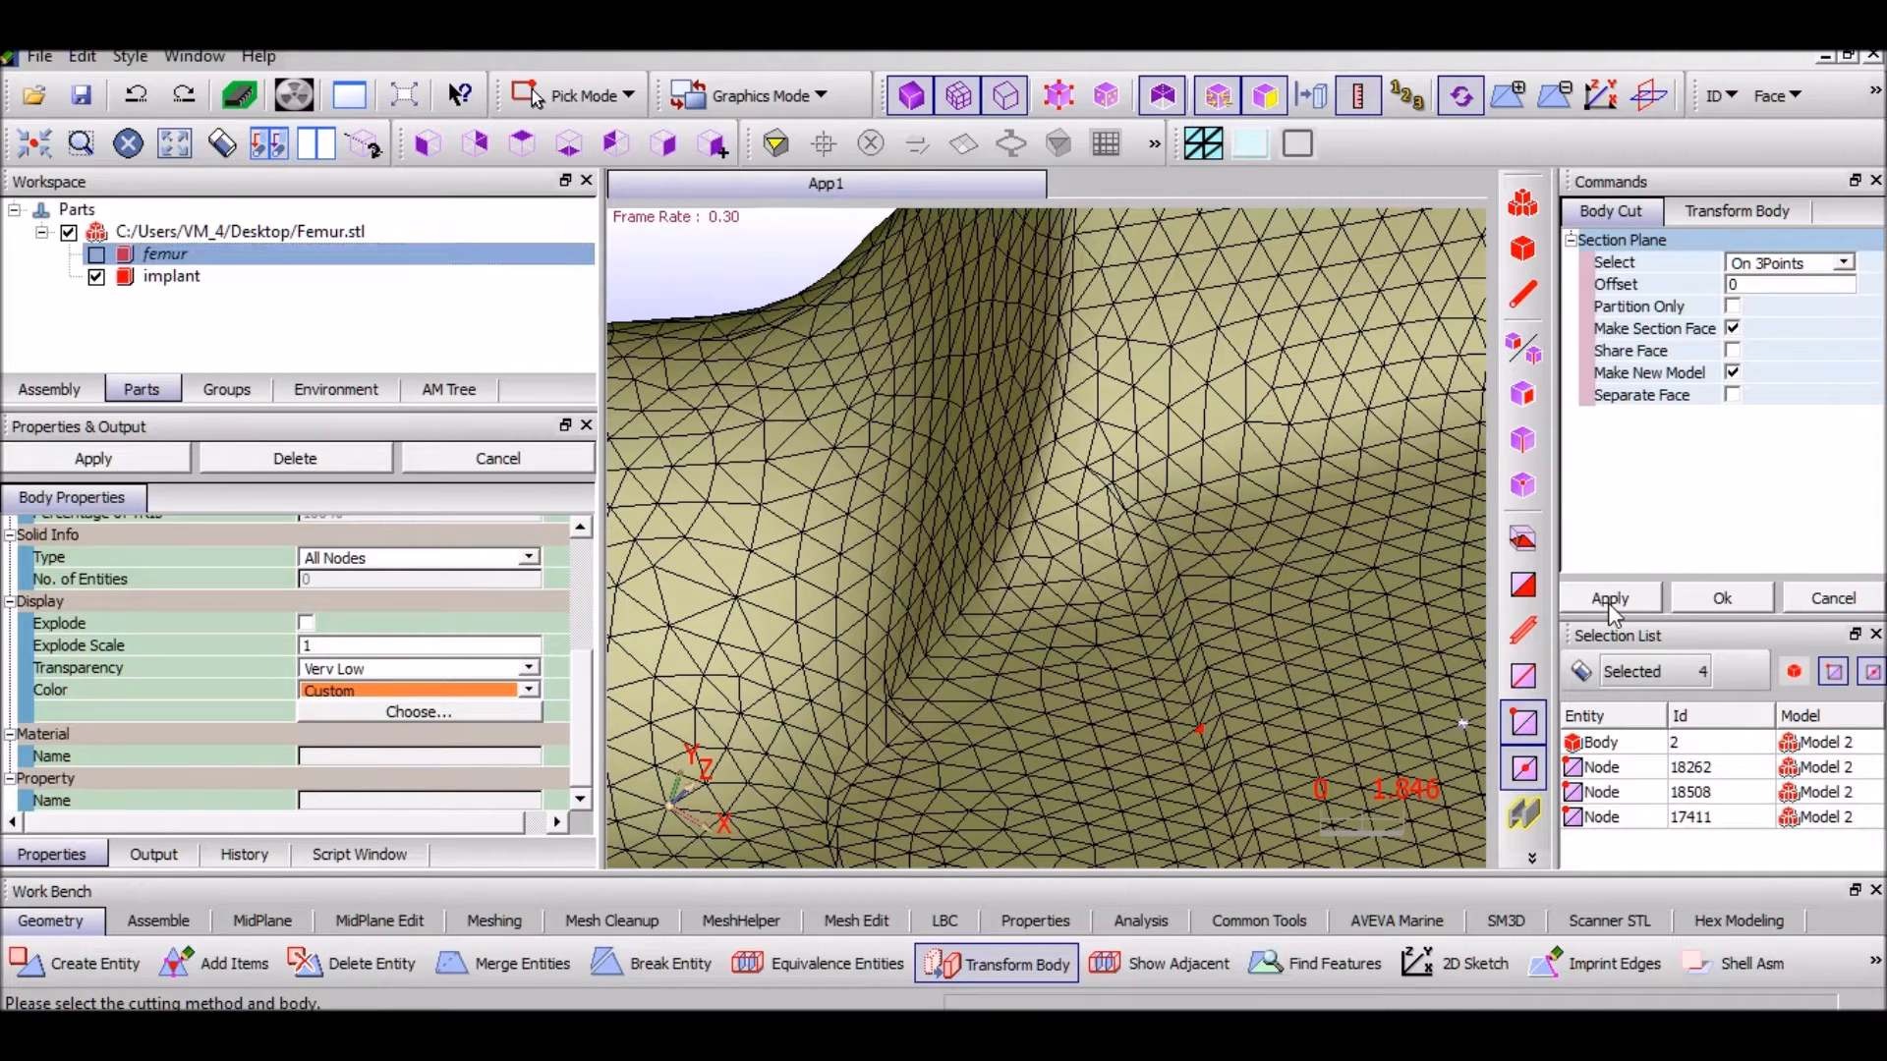
pyautogui.click(1609, 599)
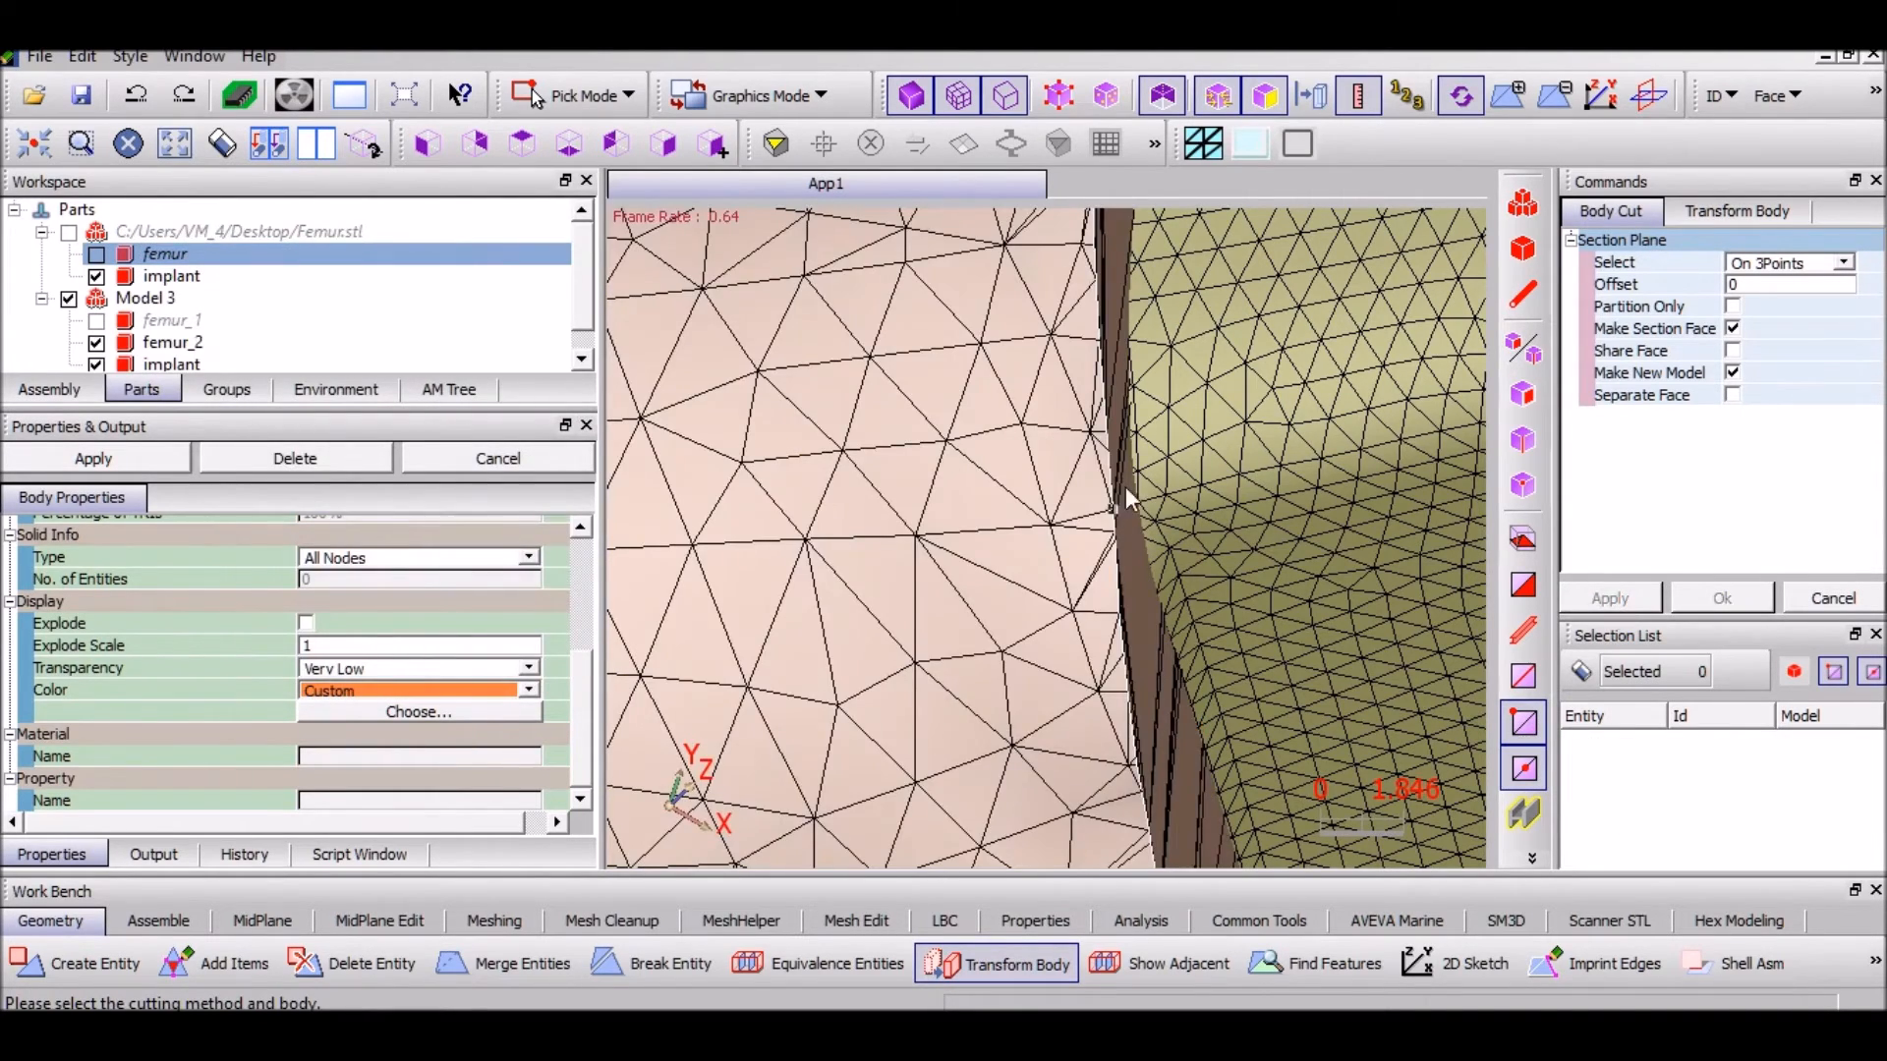
# Show femur_1 and delete the femur_2 piece from Model 3
pyautogui.scroll(-10, 969, 656)
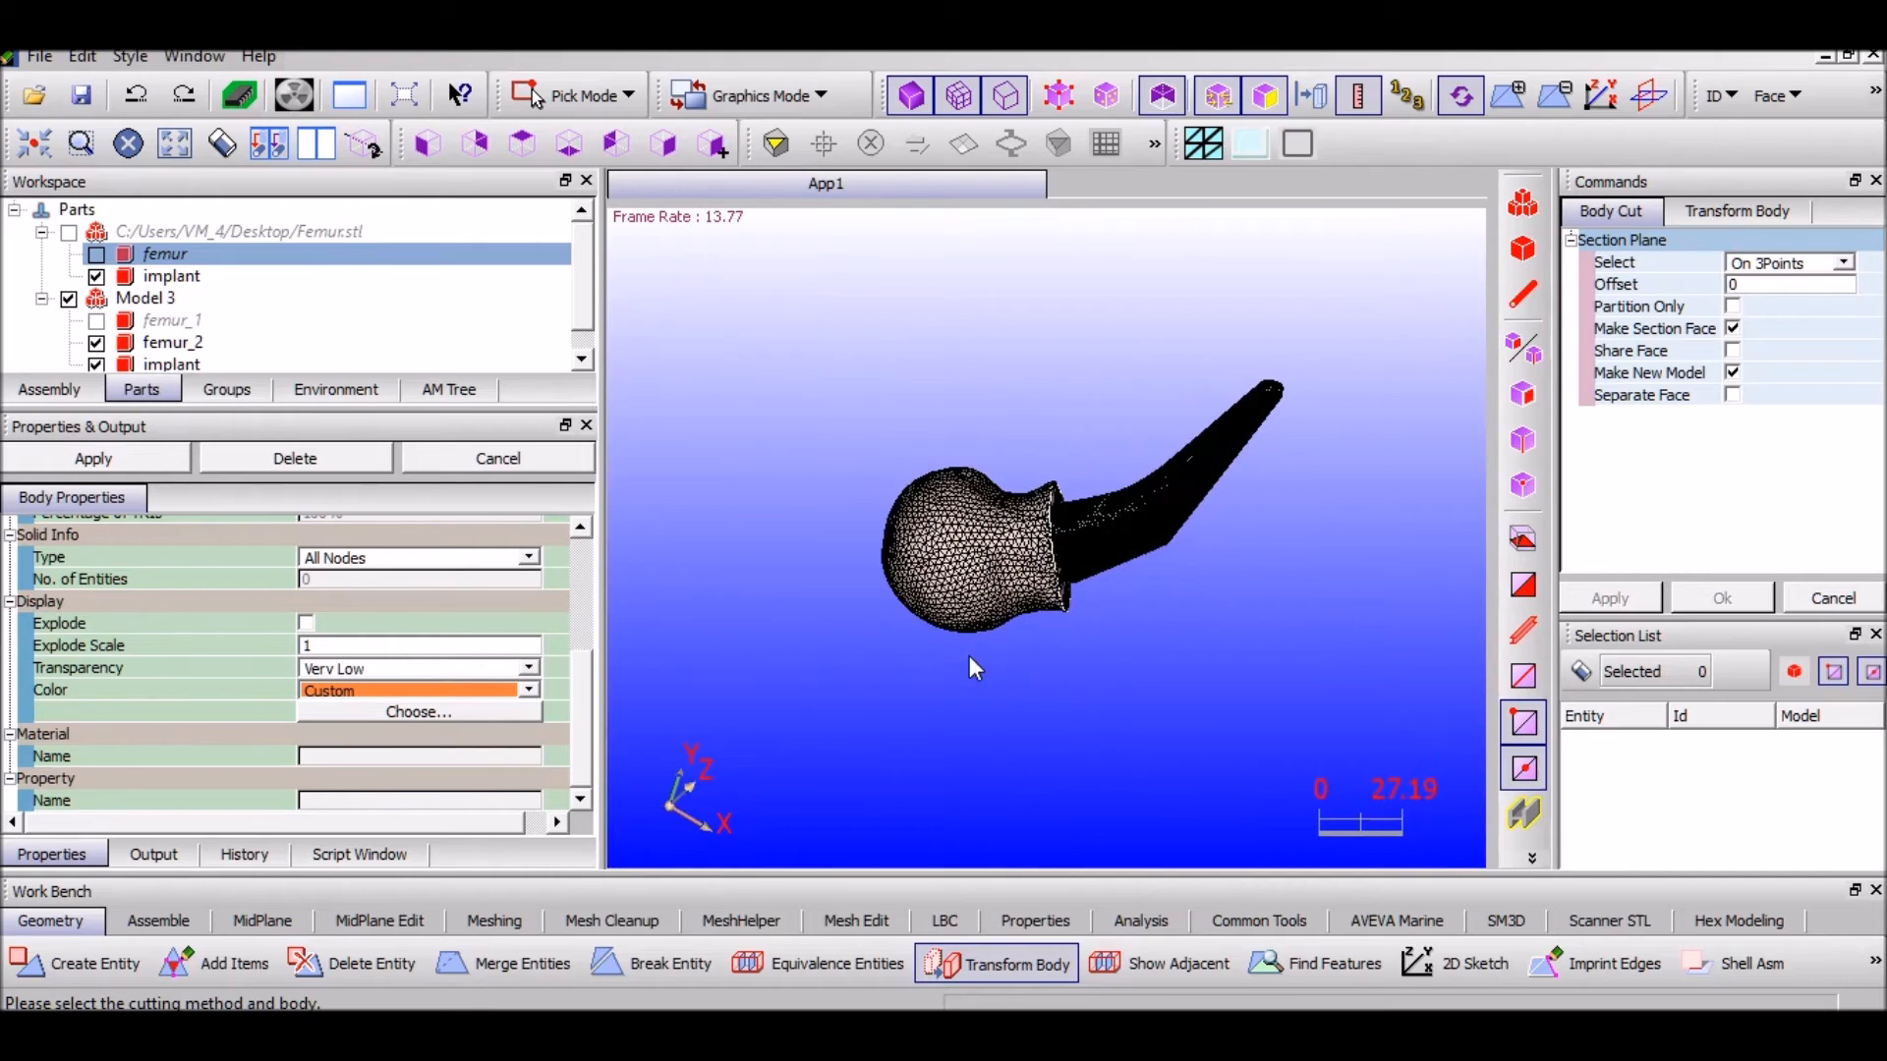
pyautogui.scroll(-3, 969, 656)
pyautogui.moveTo(902, 376); pyautogui.dragTo(1020, 434, button='middle')
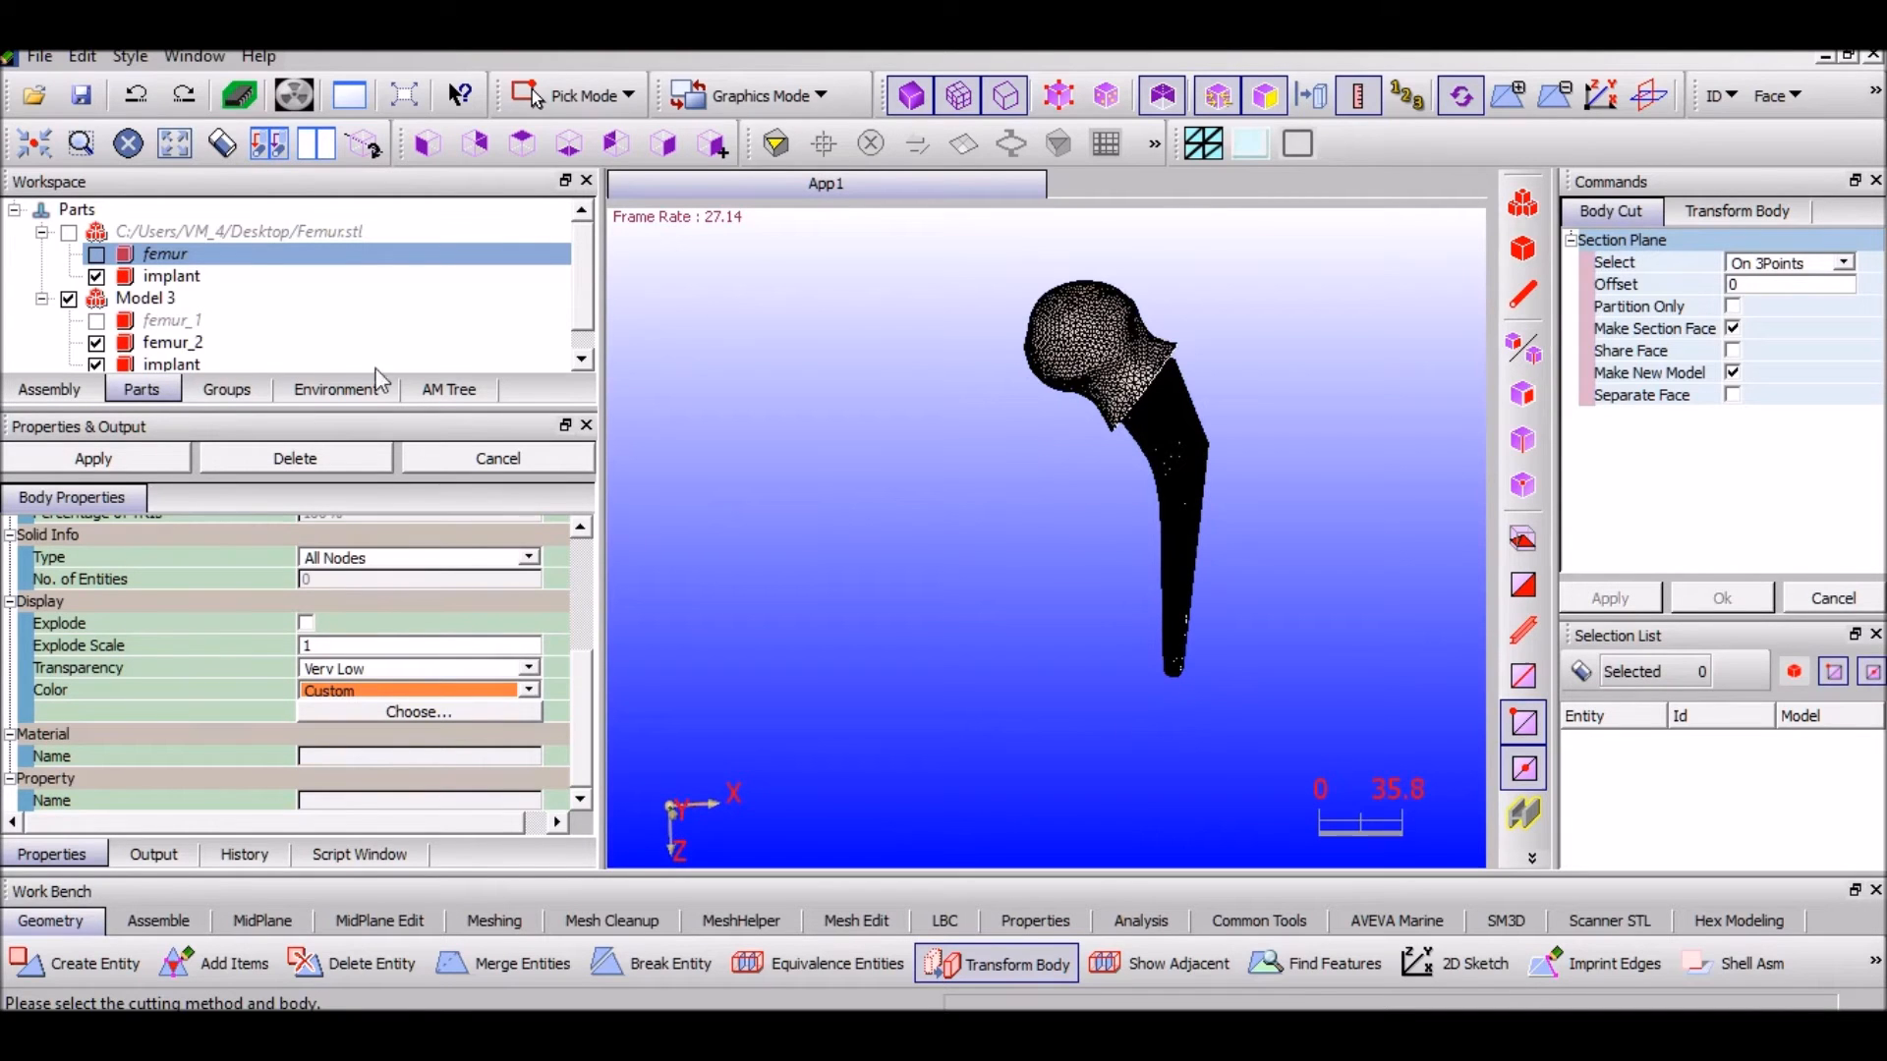
pyautogui.click(97, 321)
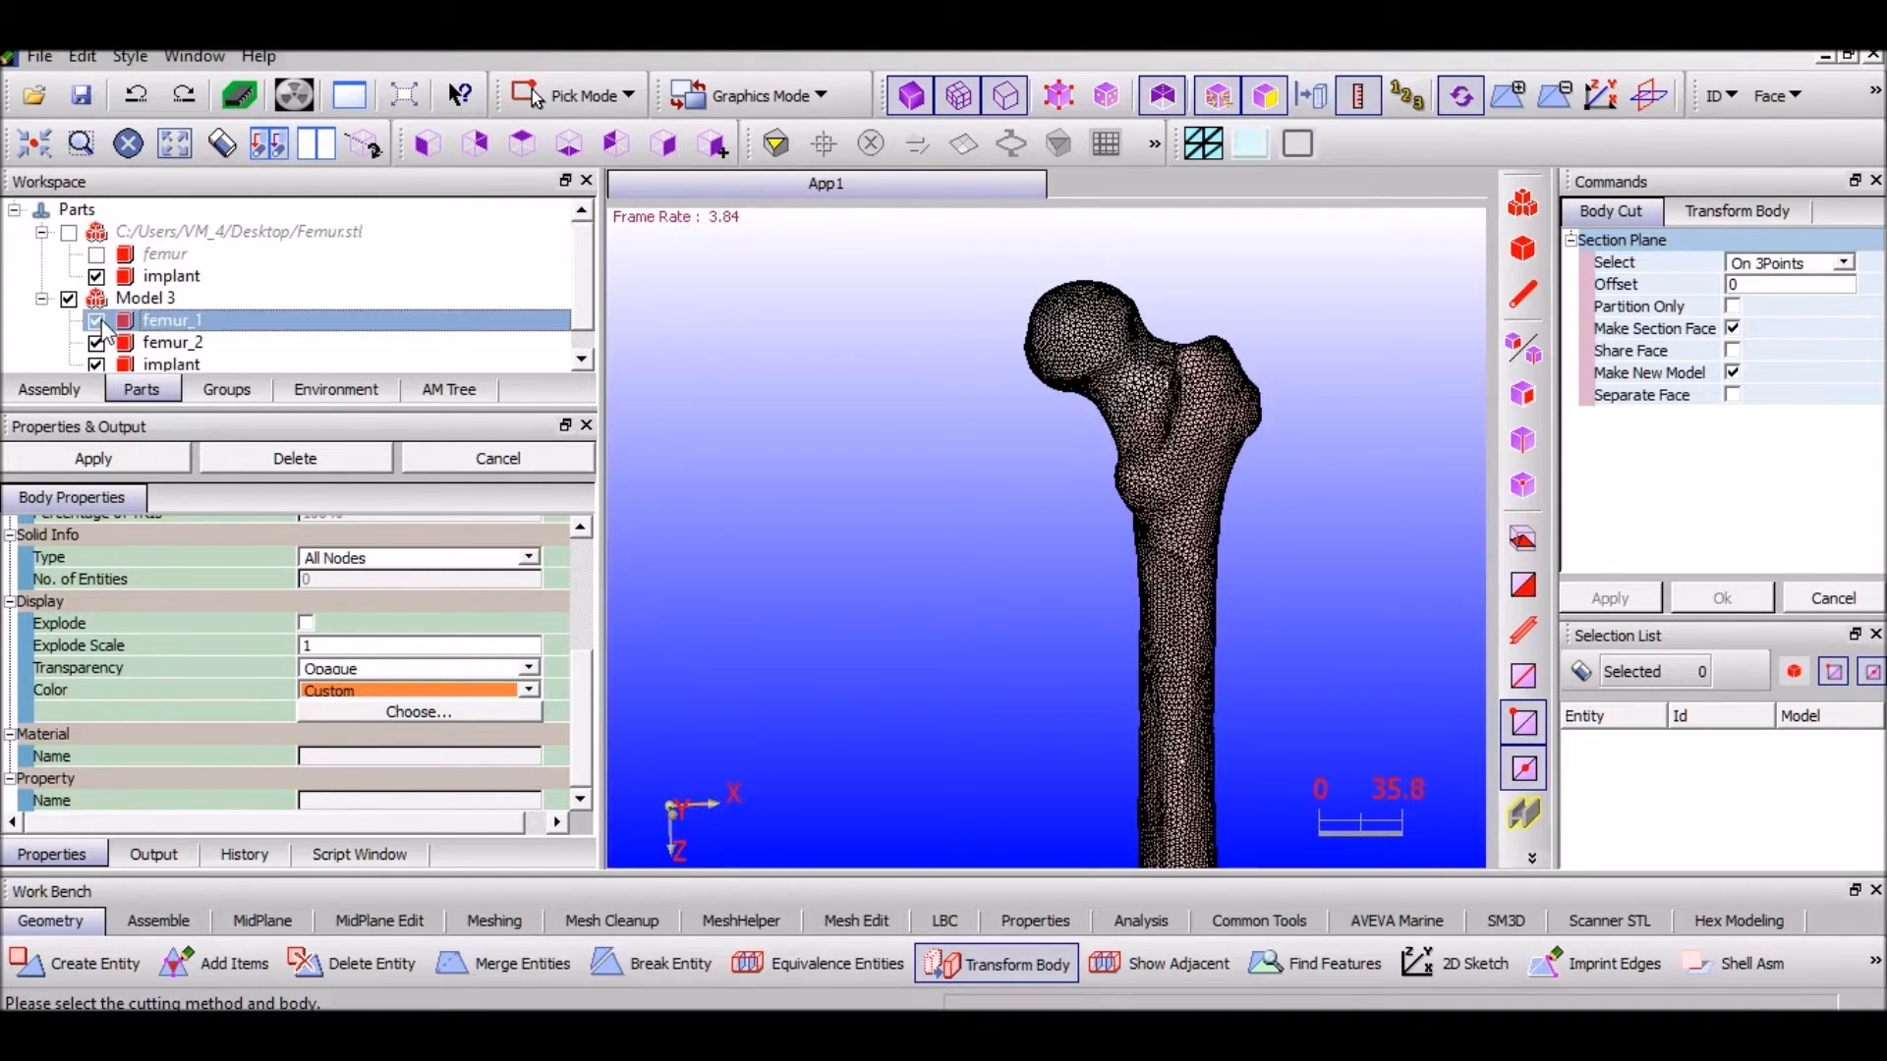
pyautogui.click(123, 344)
pyautogui.rightClick(123, 344)
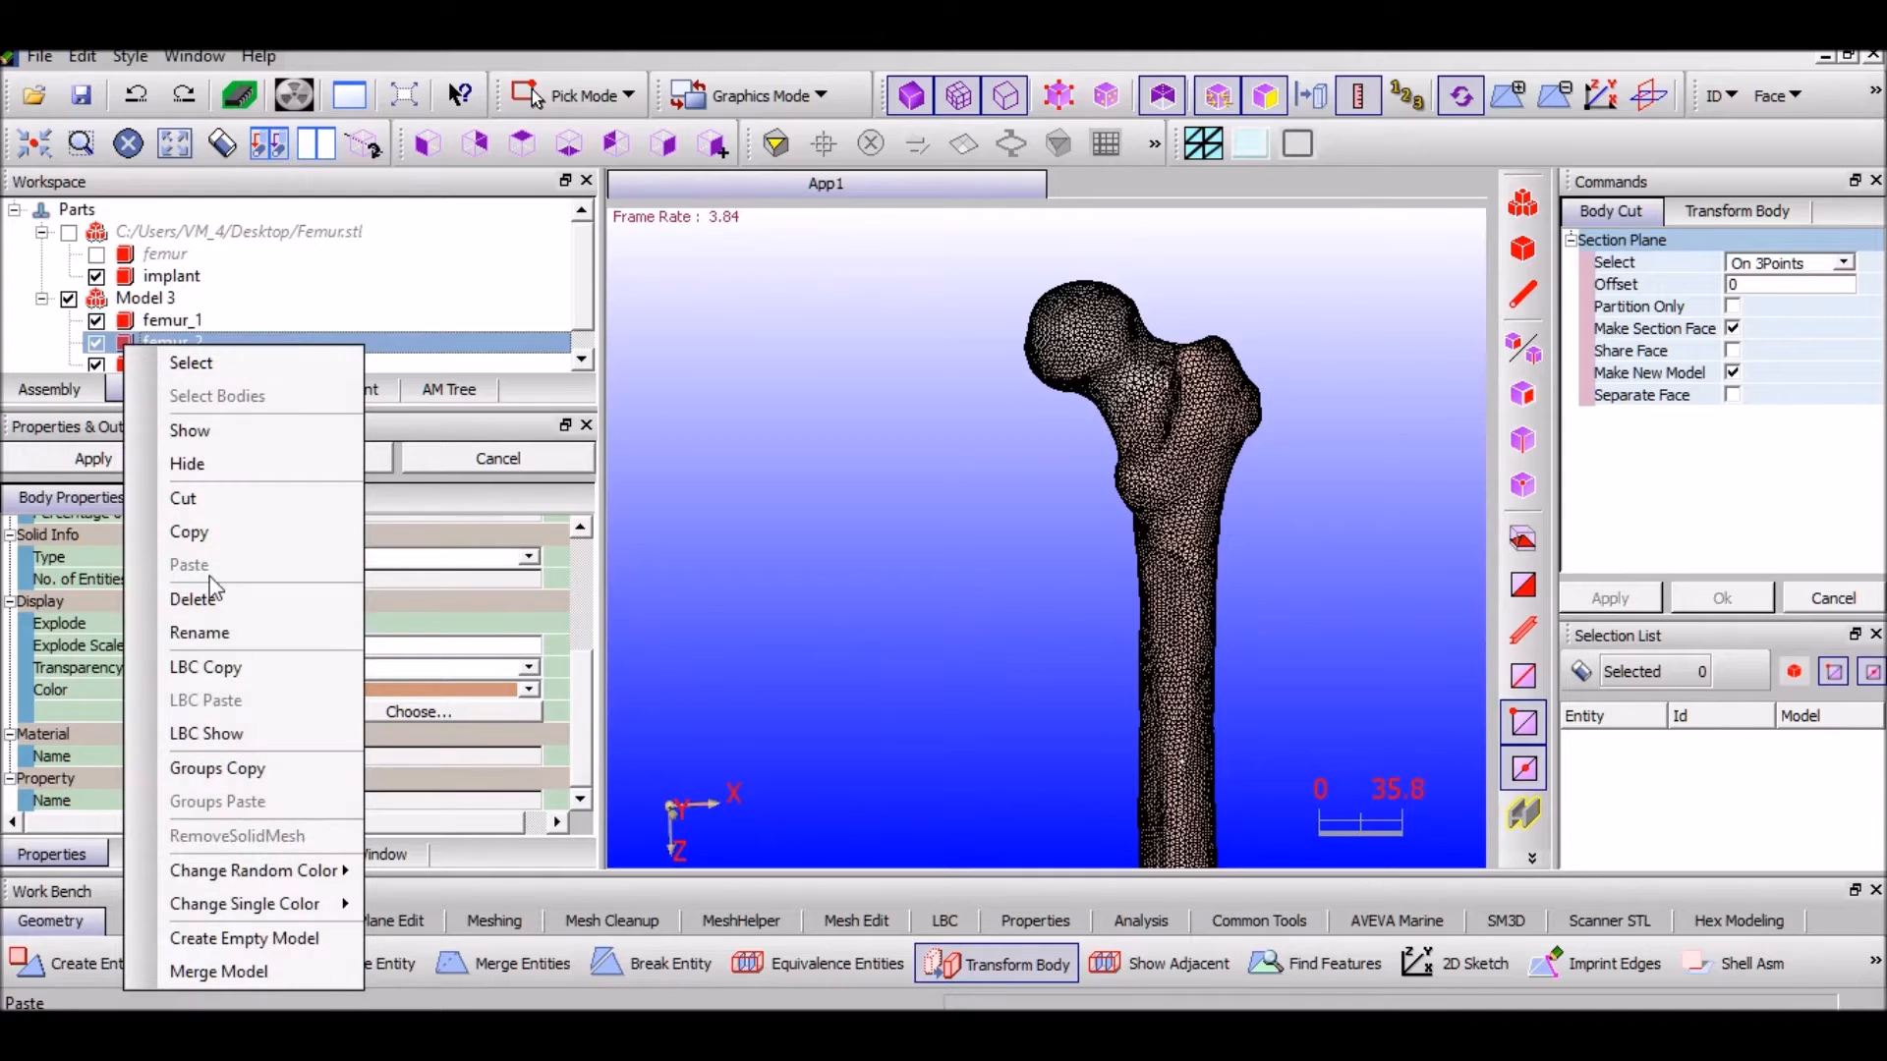
pyautogui.click(196, 599)
# Zoom and pan to bring the exposed implant ball into view
pyautogui.scroll(3, 1172, 378)
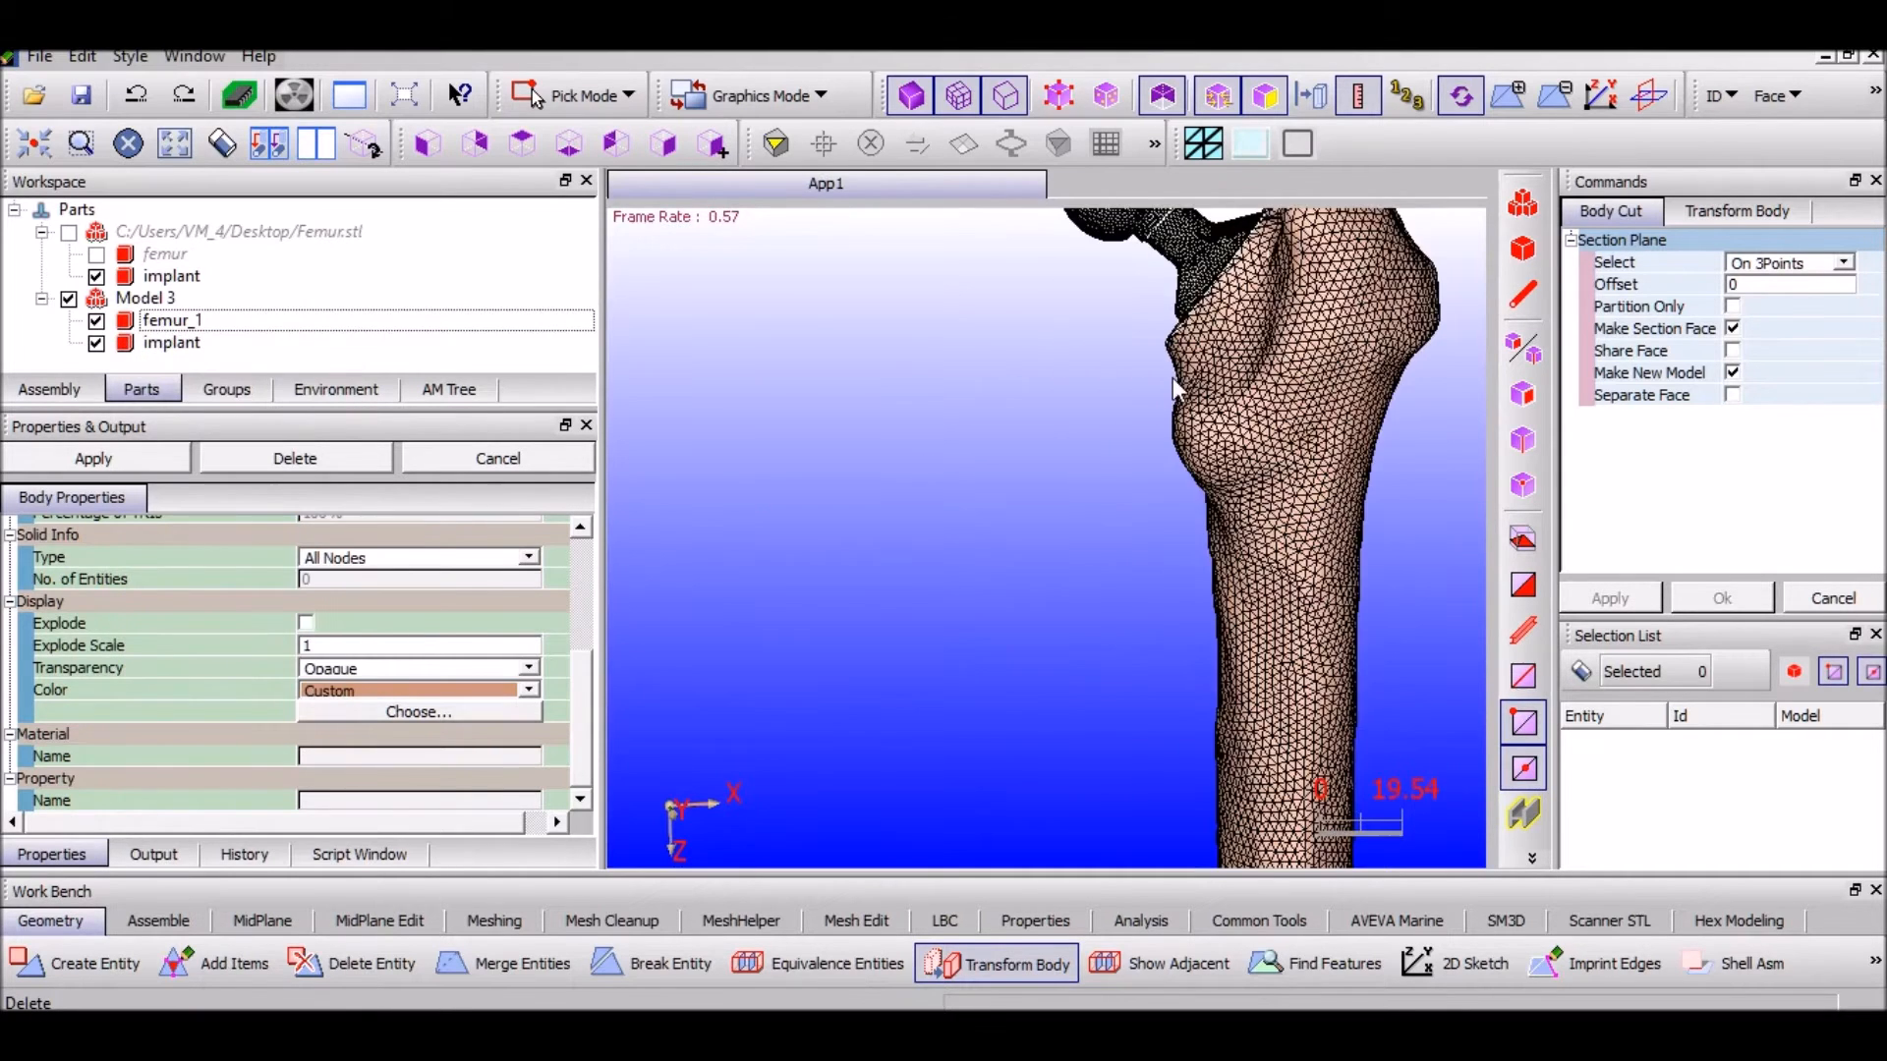
pyautogui.moveTo(981, 544); pyautogui.dragTo(879, 717, button='middle')
pyautogui.scroll(3, 878, 716)
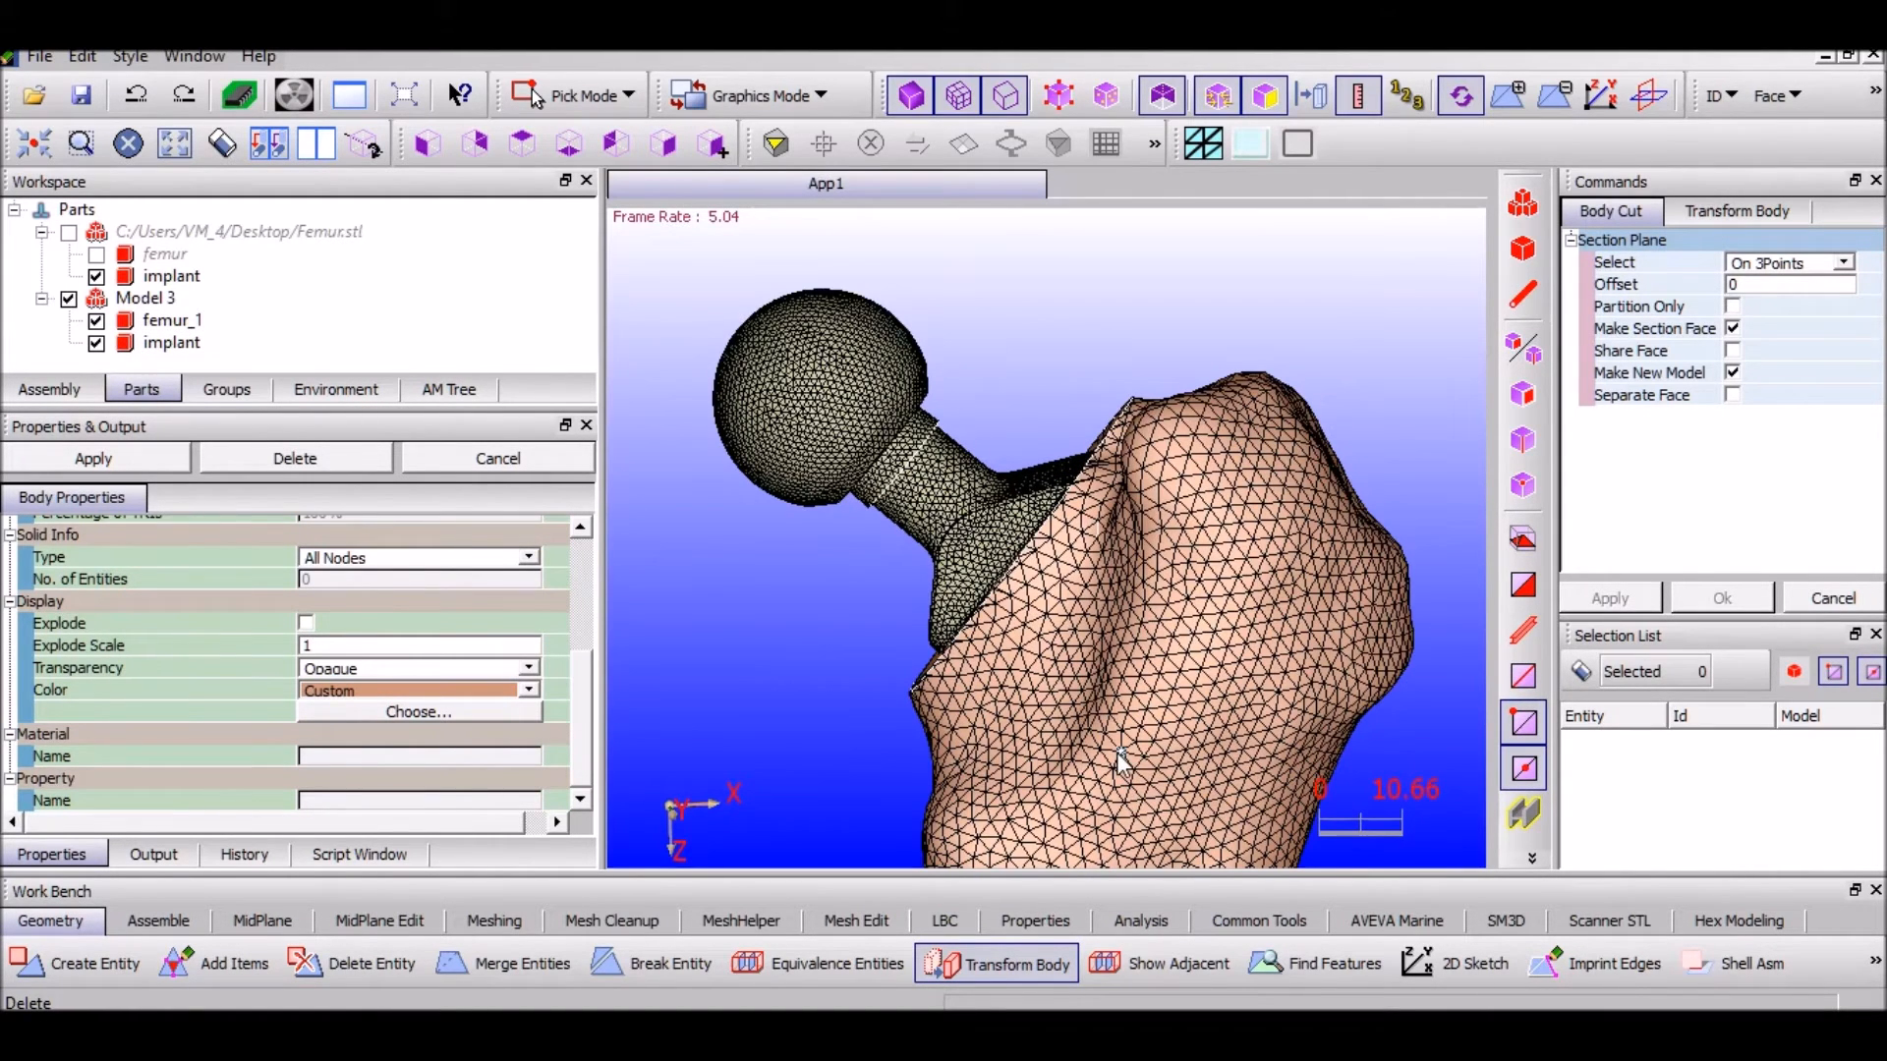
pyautogui.scroll(-2, 1120, 759)
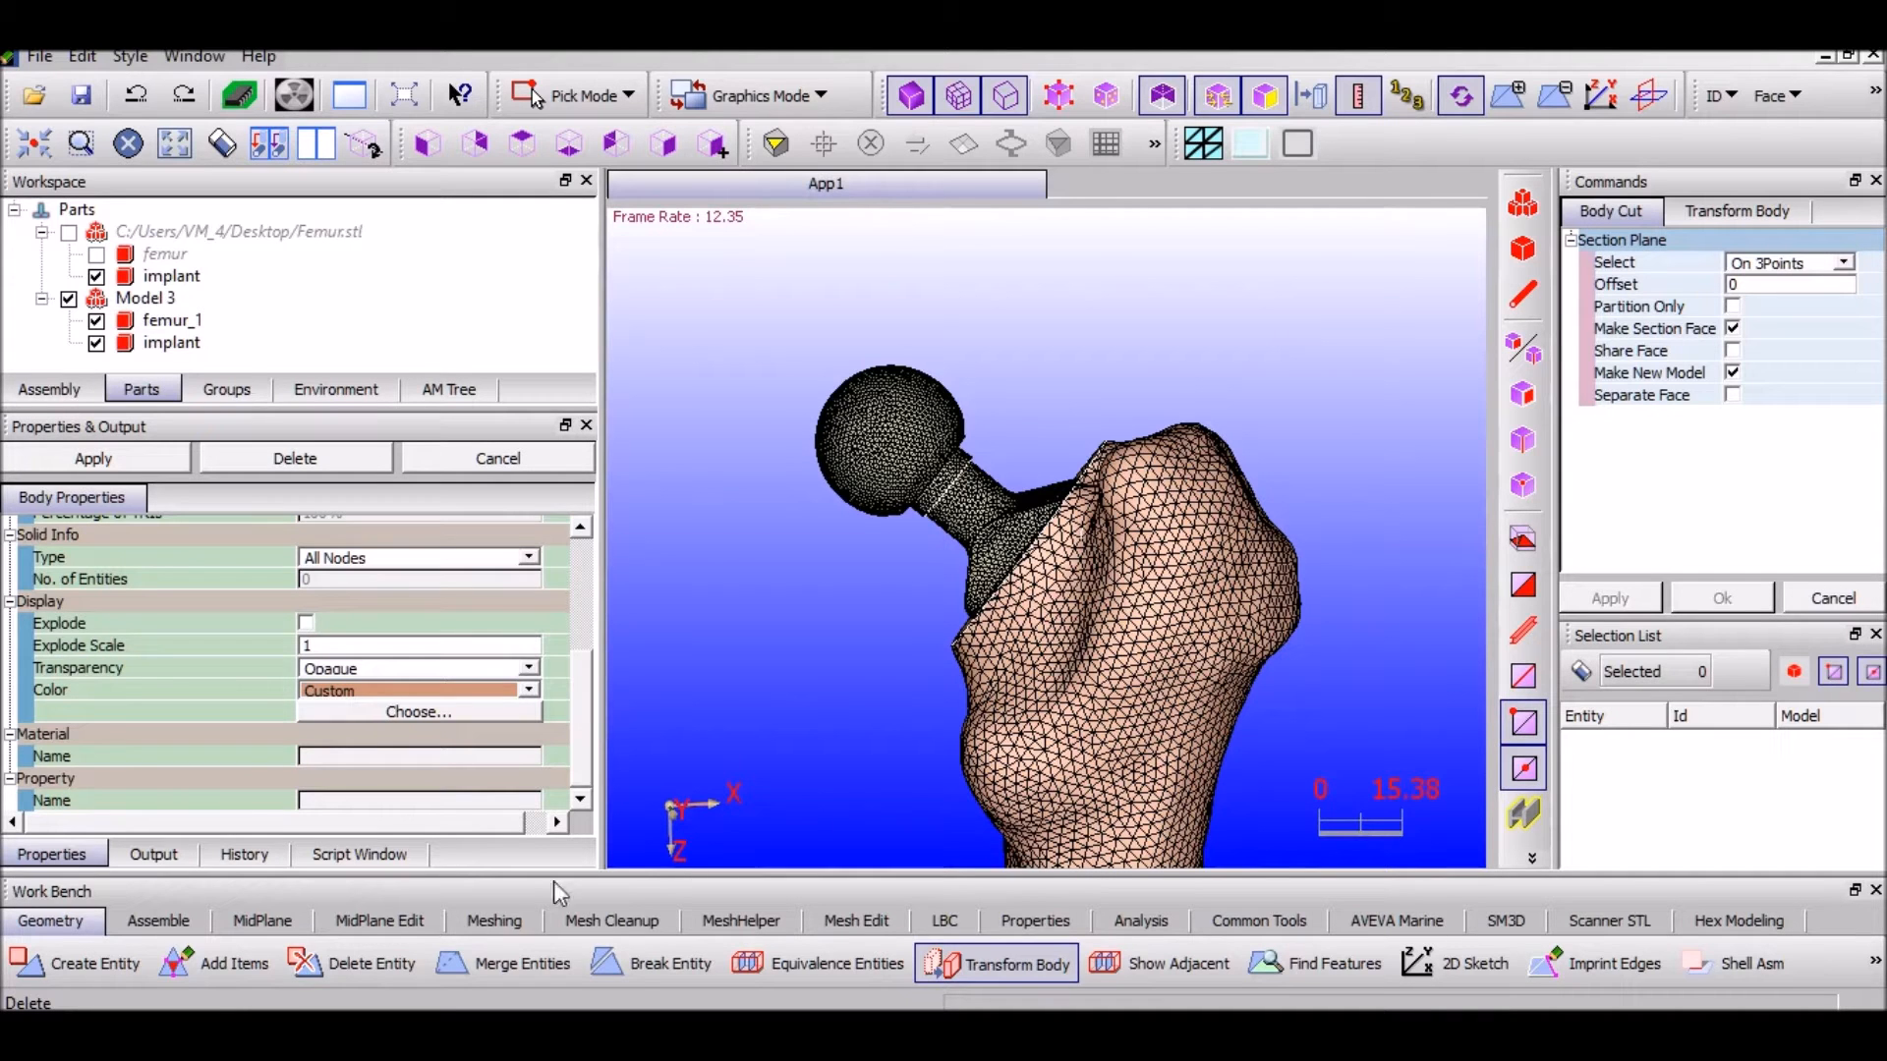
pyautogui.click(478, 921)
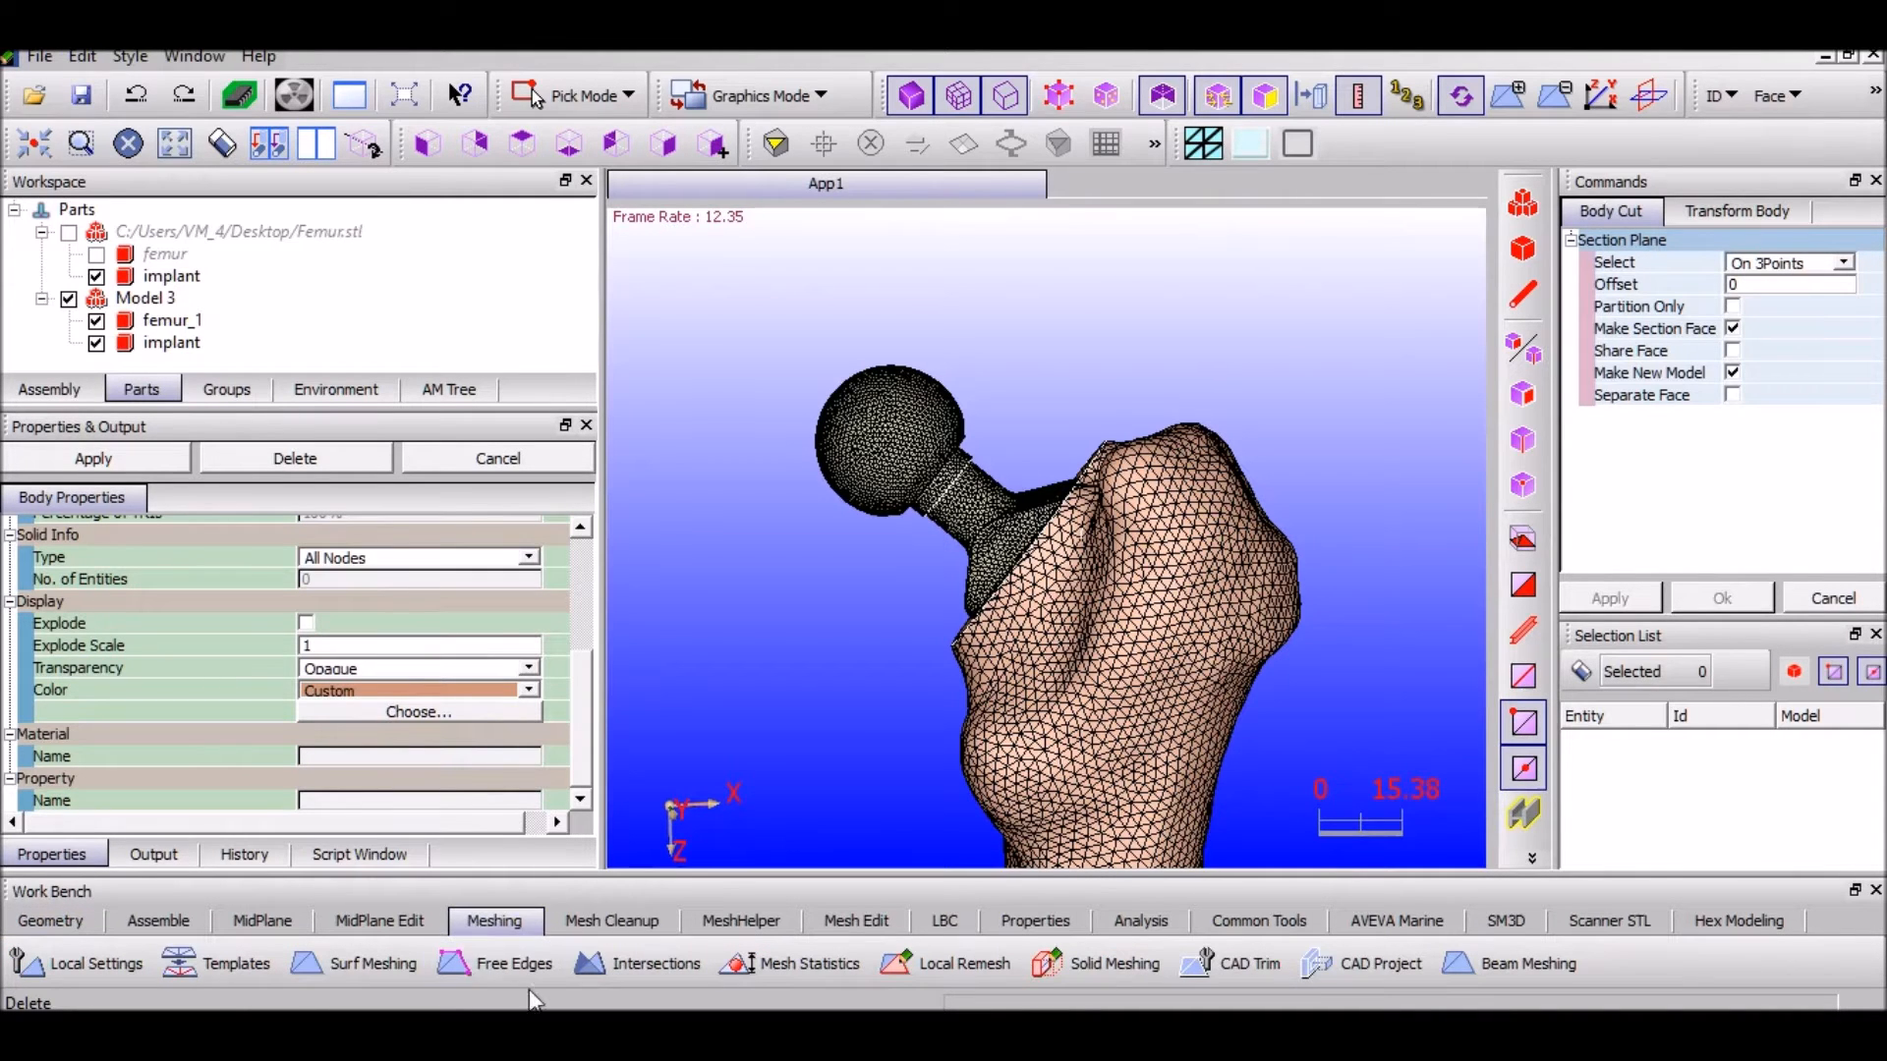
# Enter Local Remesh element sizes of average 2, minimum 1 and maximum 3
pyautogui.click(486, 951)
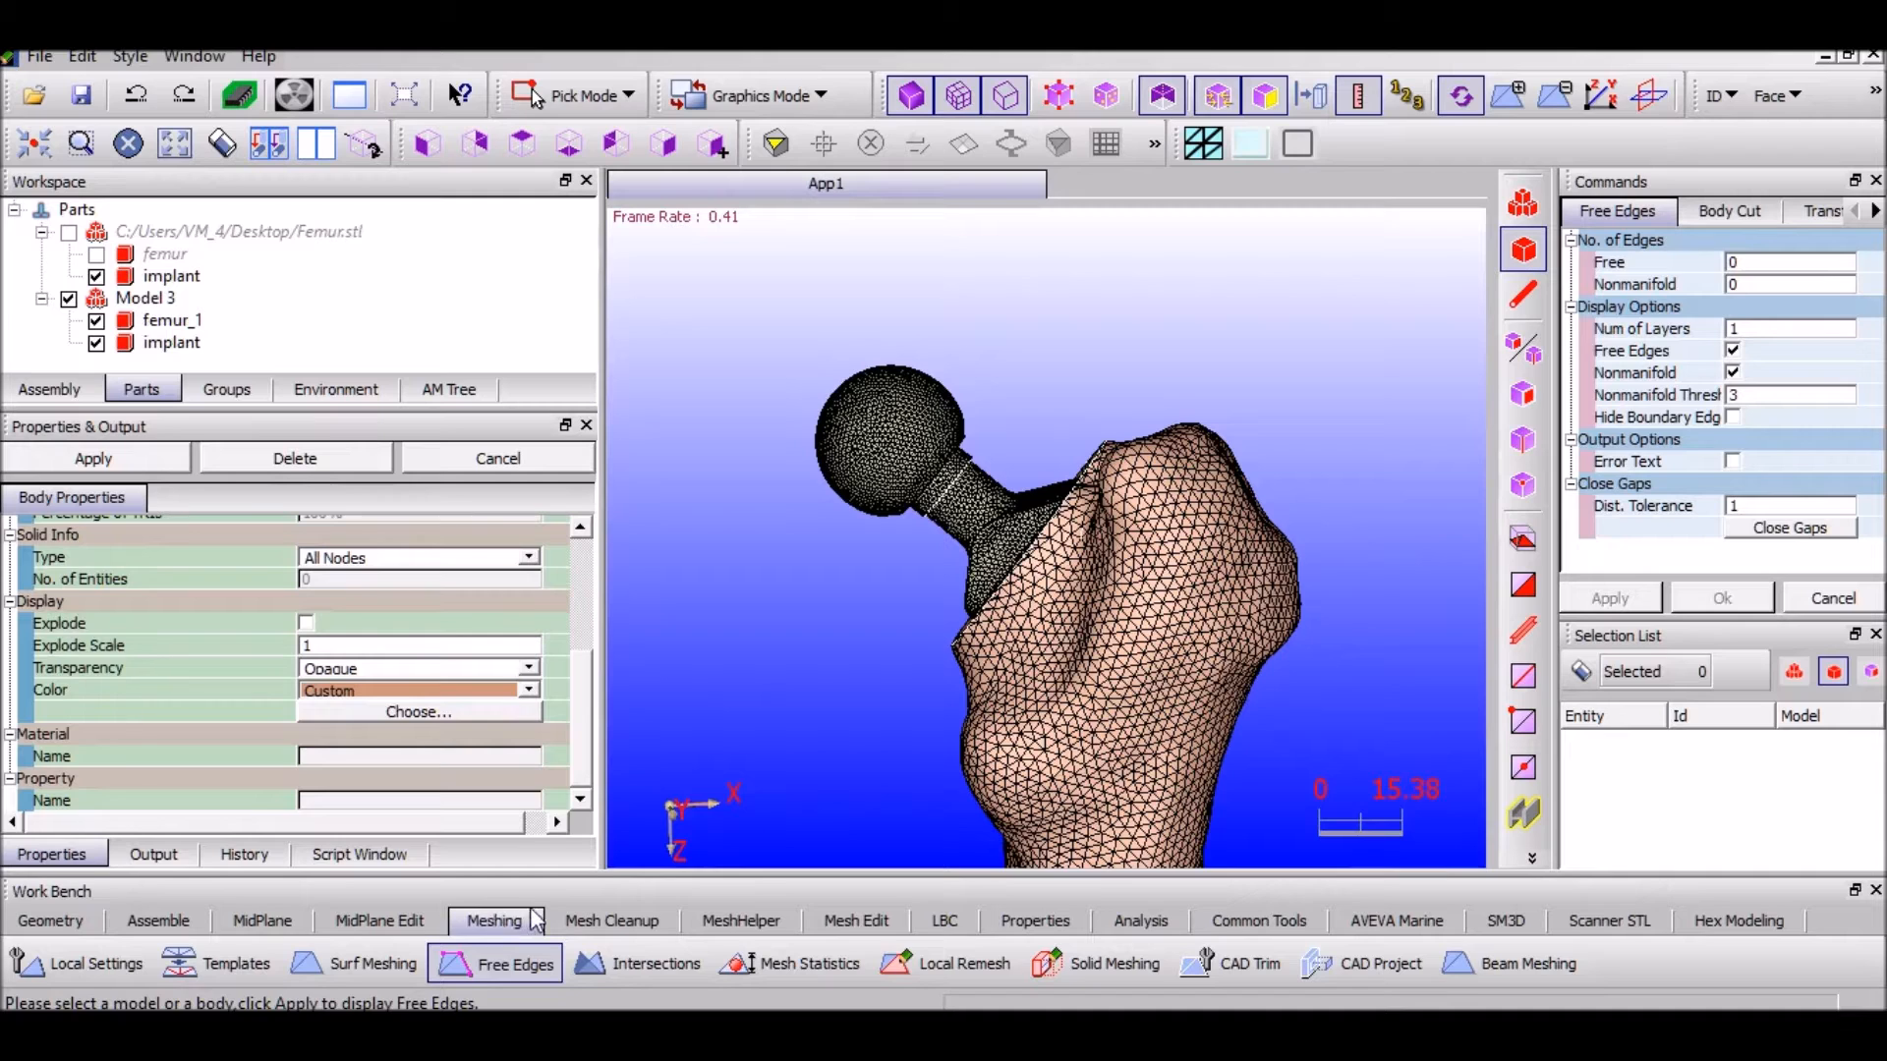
pyautogui.click(924, 966)
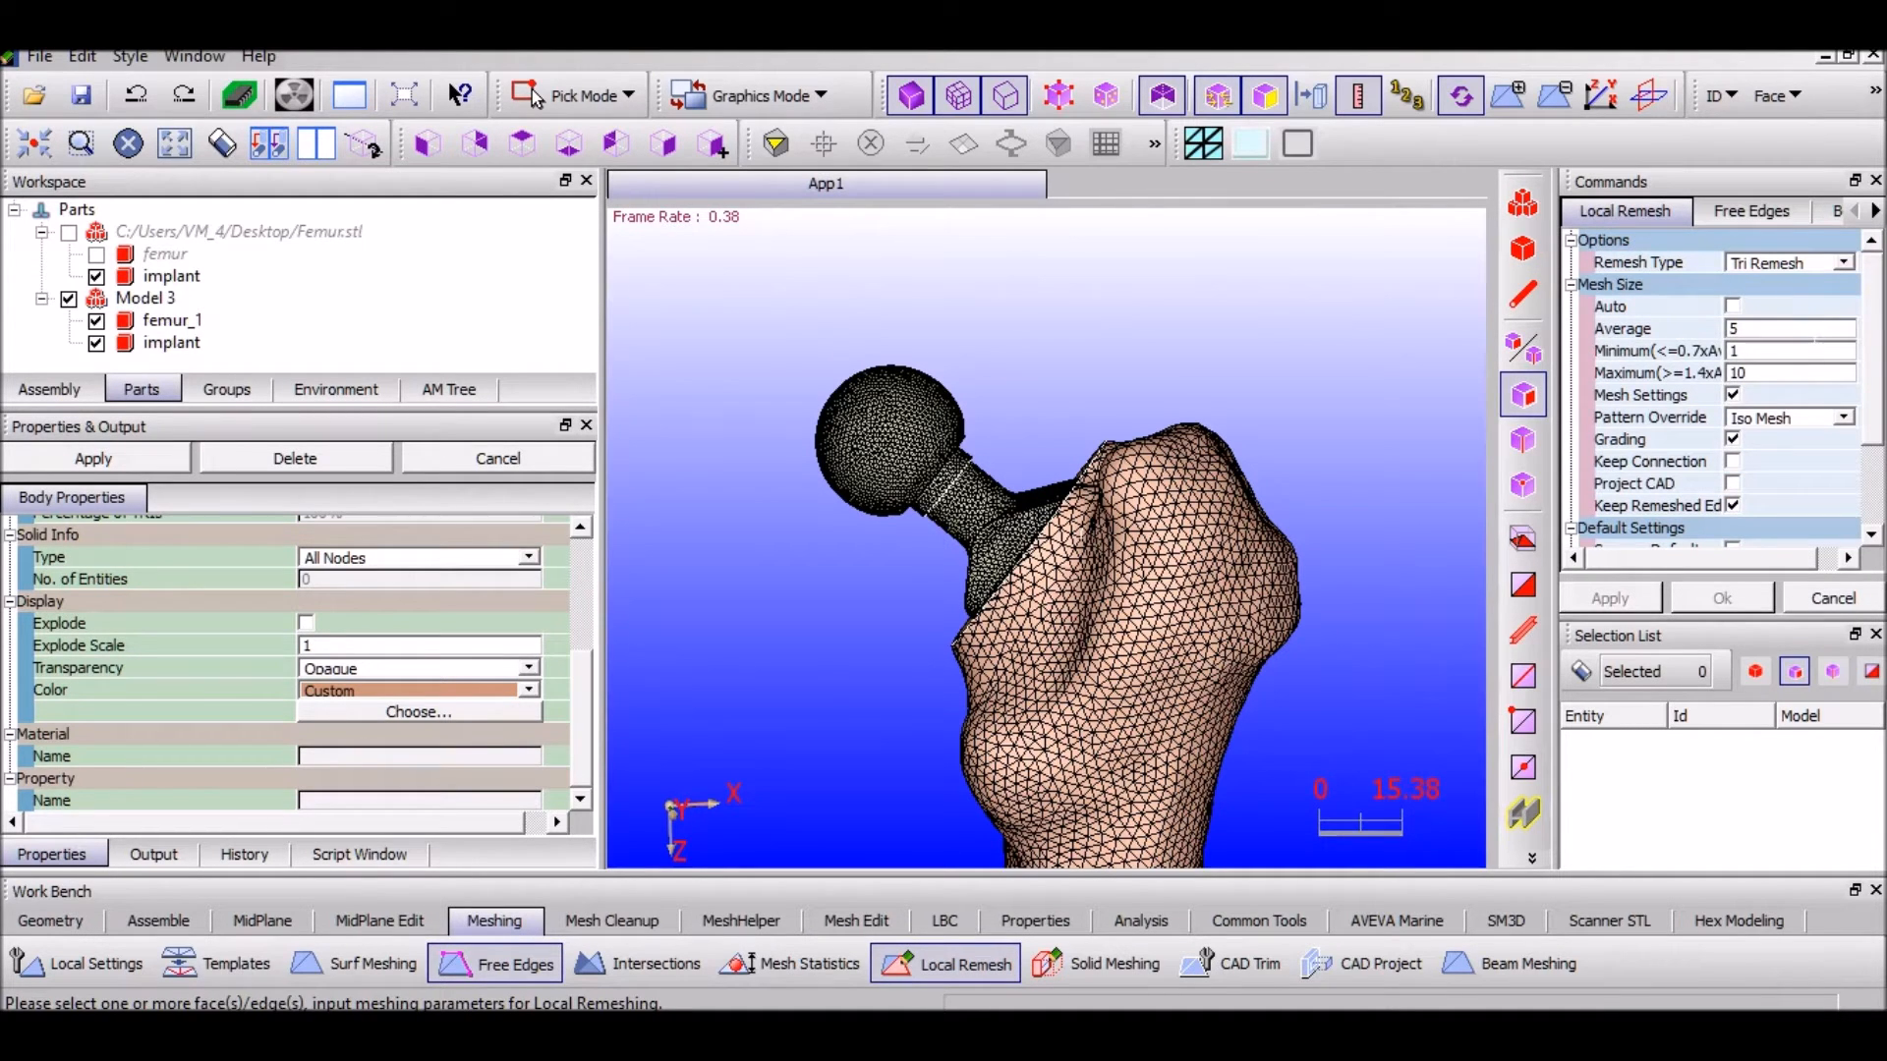
pyautogui.press('BackSpace')
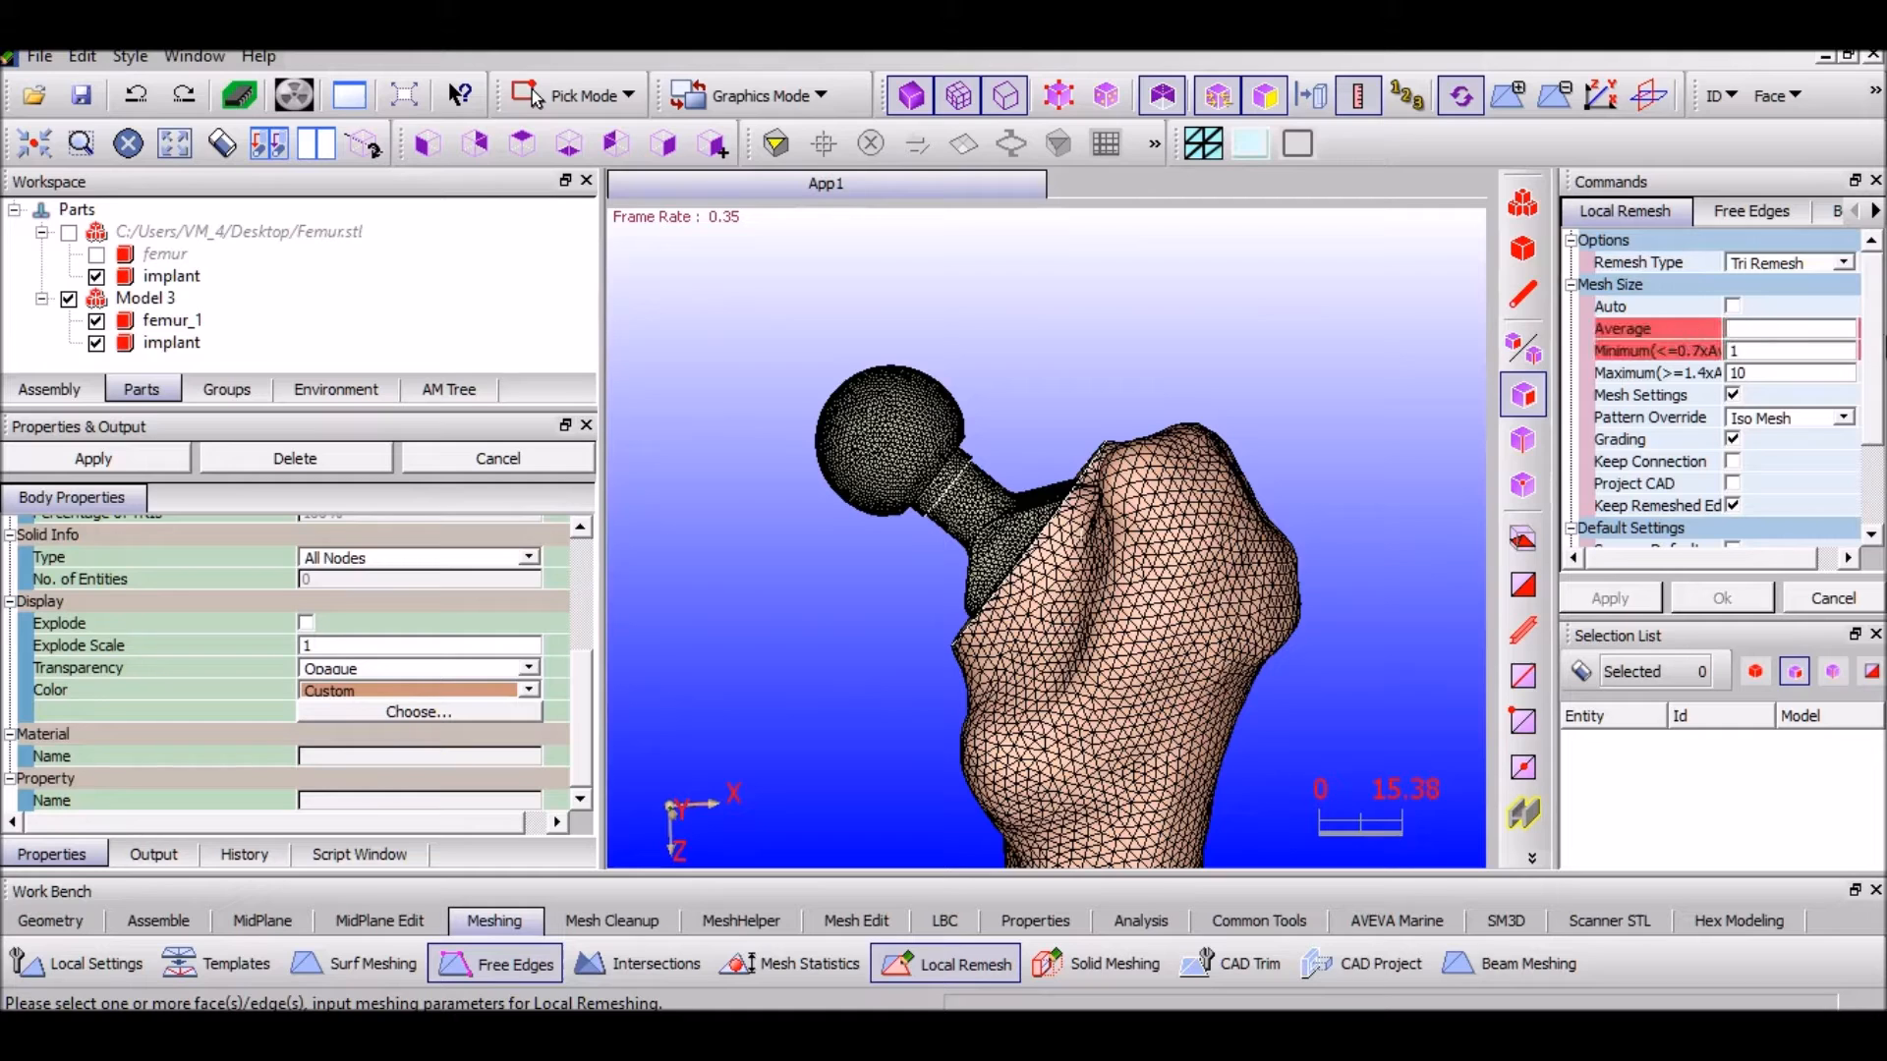
pyautogui.doubleClick(1737, 373)
pyautogui.press('BackSpace')
pyautogui.press('BackSpace')
pyautogui.write('1')
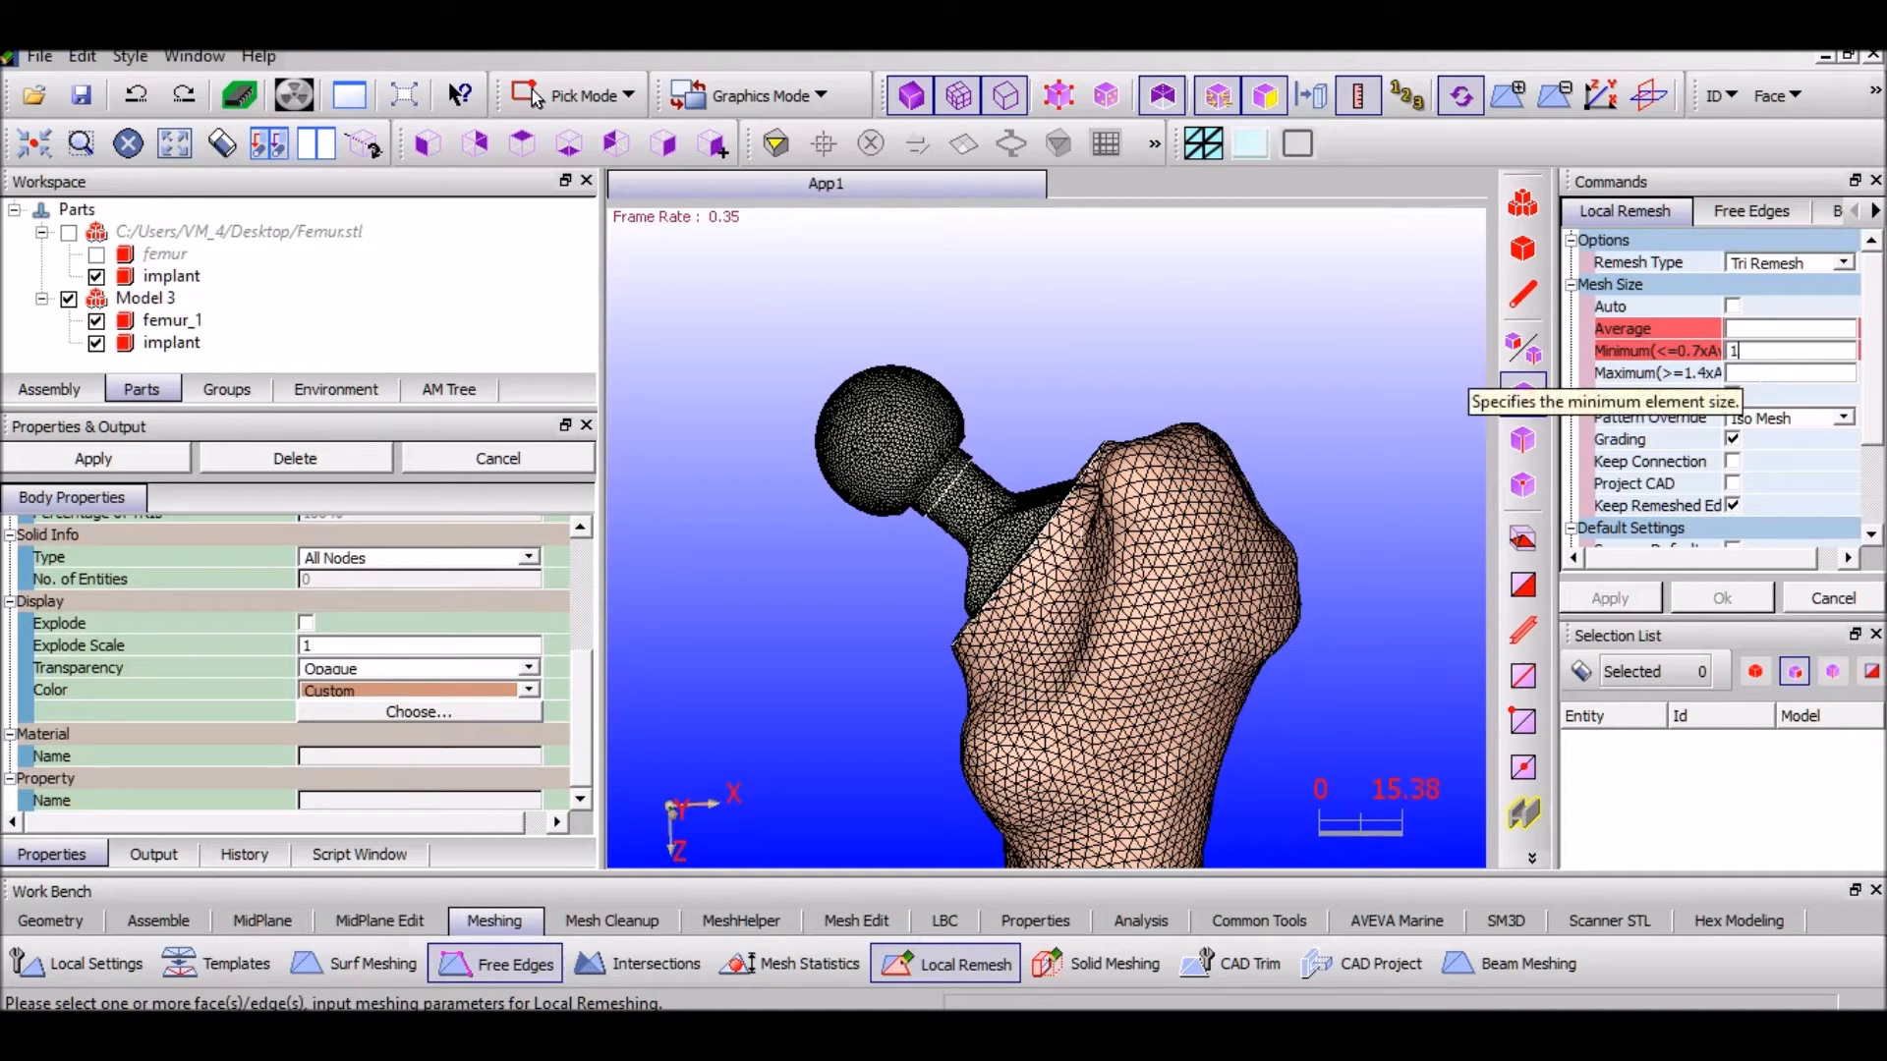
pyautogui.press('Tab')
pyautogui.write('3')
pyautogui.click(1731, 329)
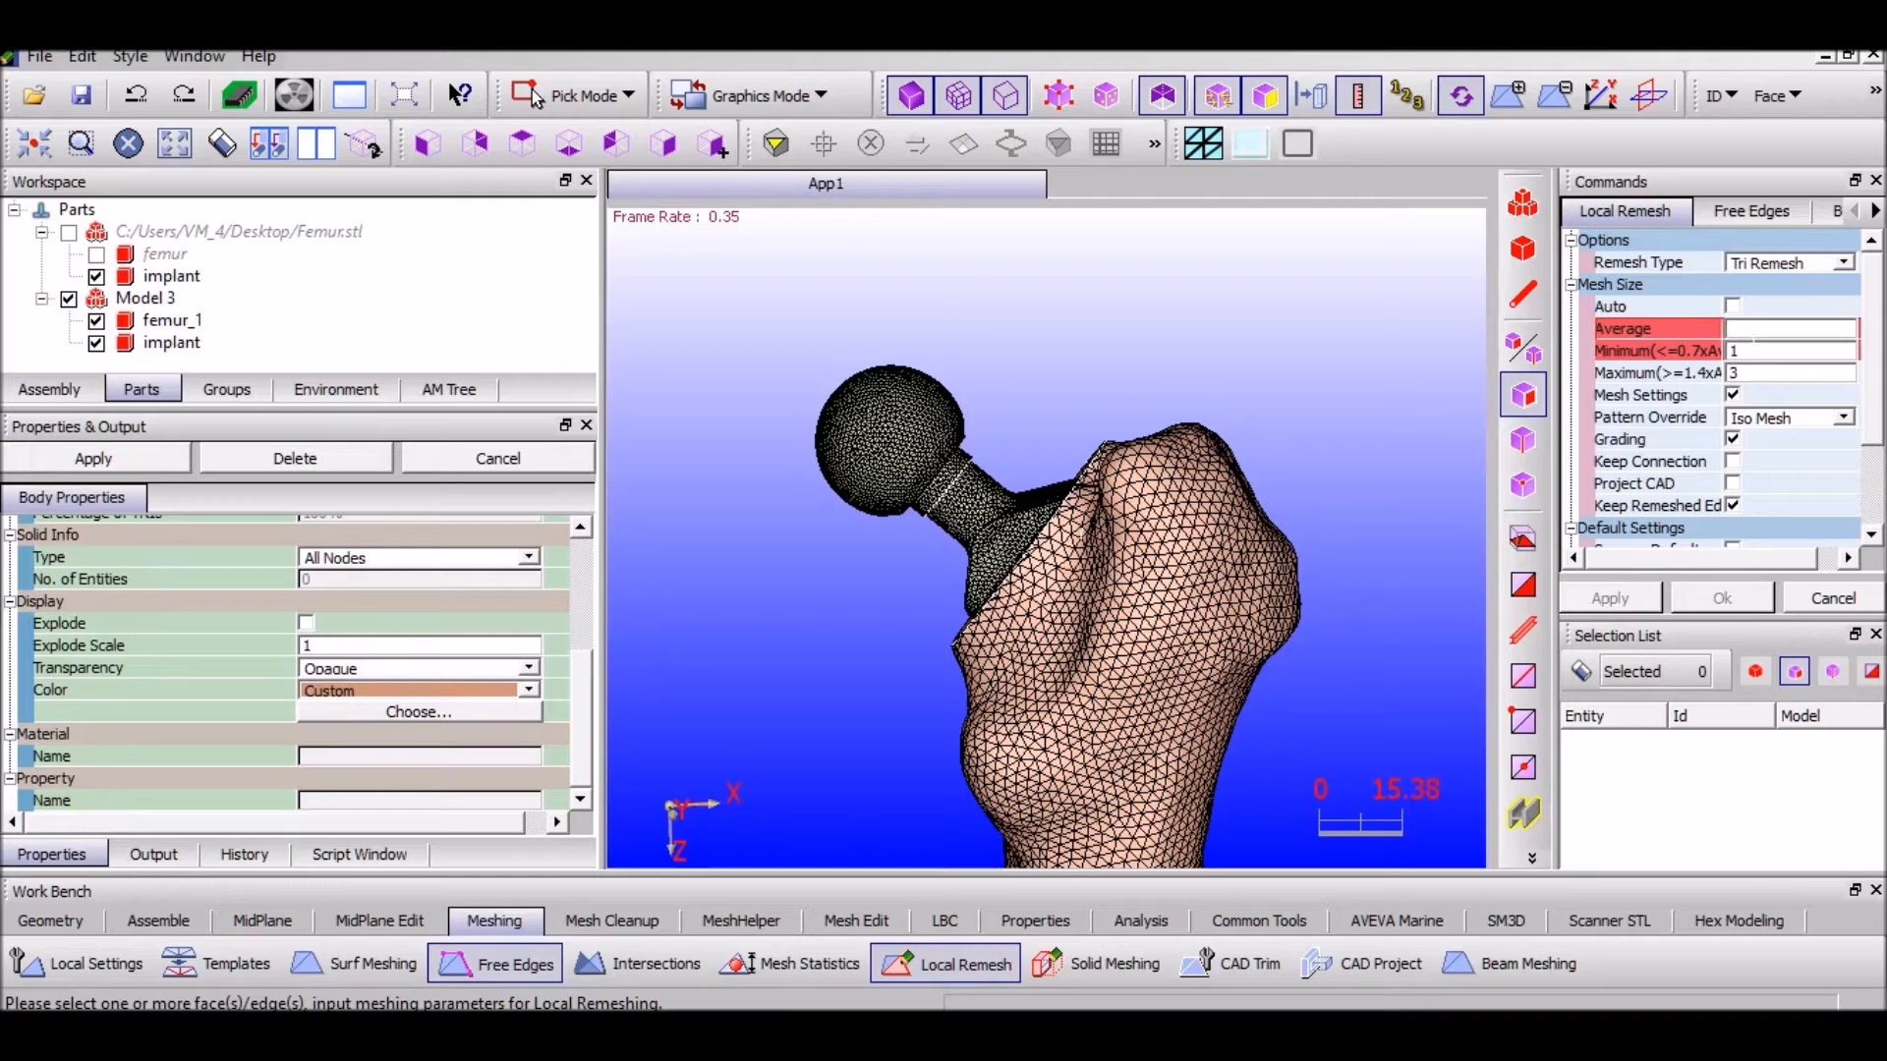
pyautogui.write('2')
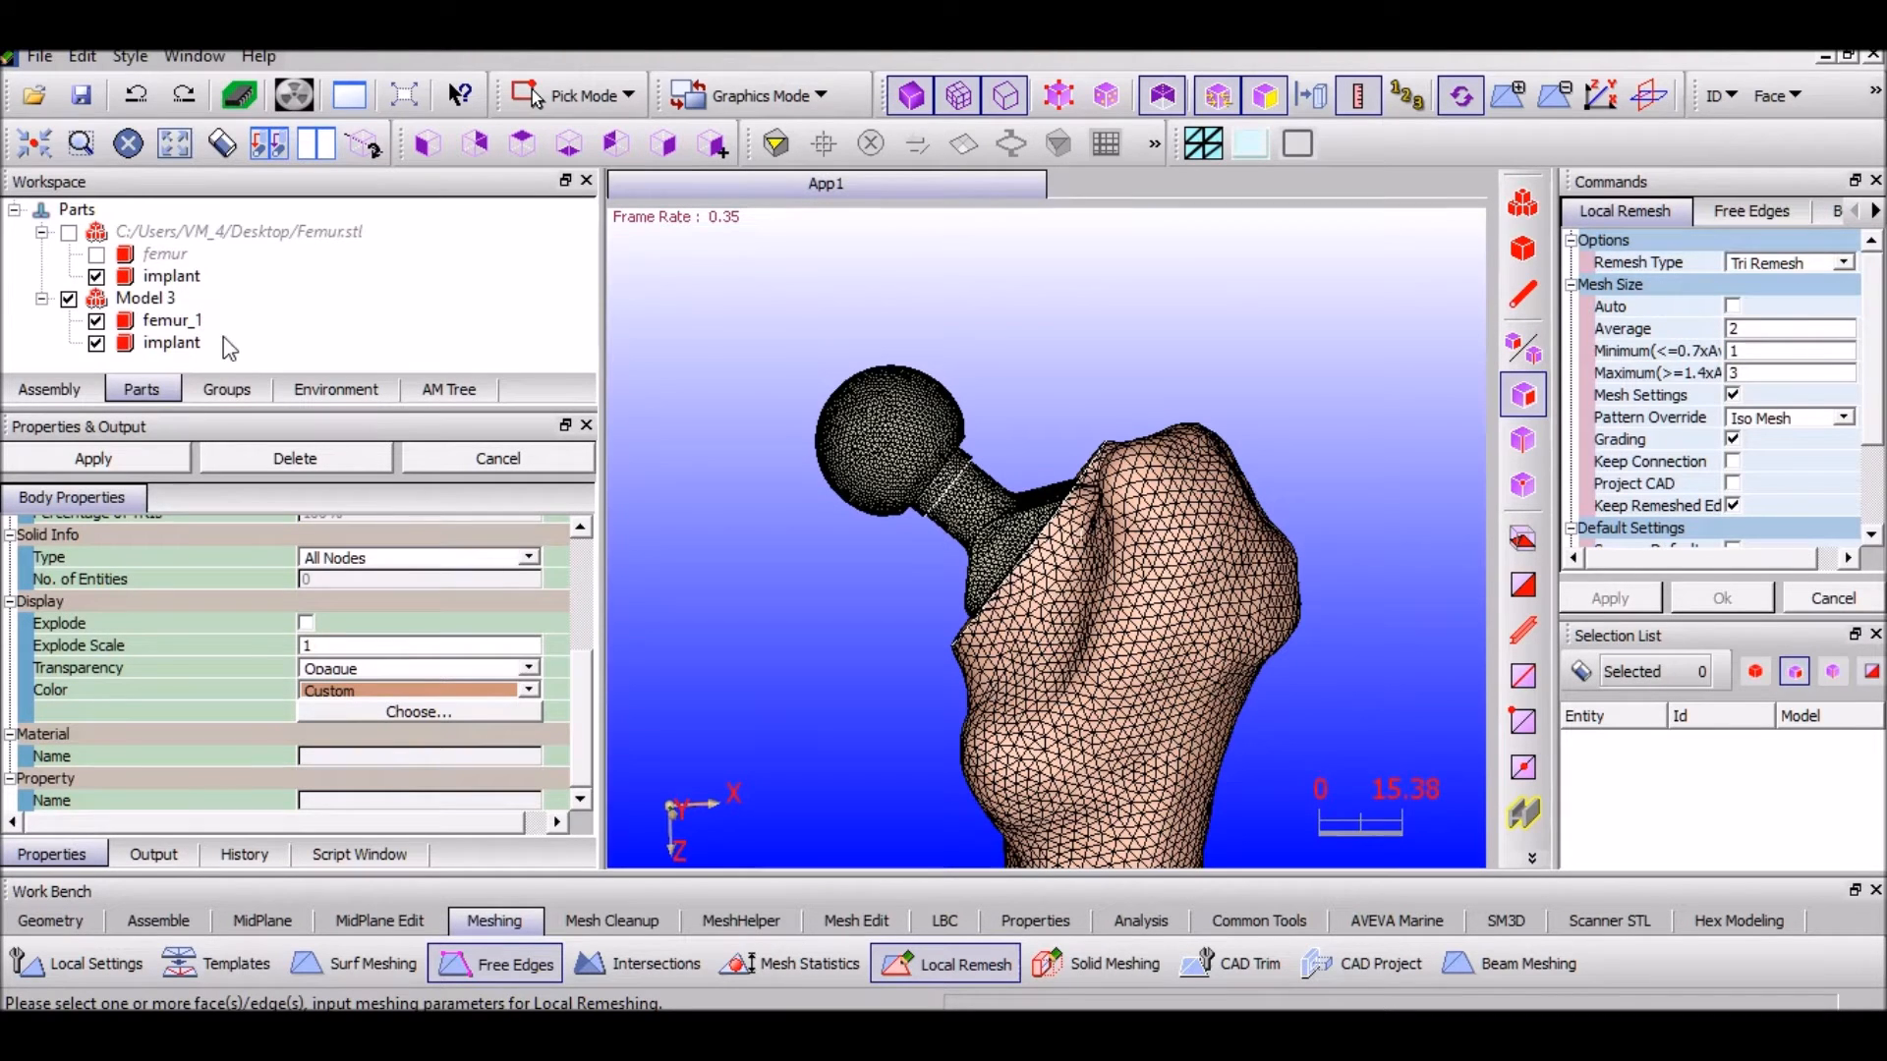
# Remesh the implant alone after the two-body remesh attempt is rejected
pyautogui.click(171, 324)
pyautogui.keyDown('ctrl'); pyautogui.click(169, 342); pyautogui.keyUp('ctrl')
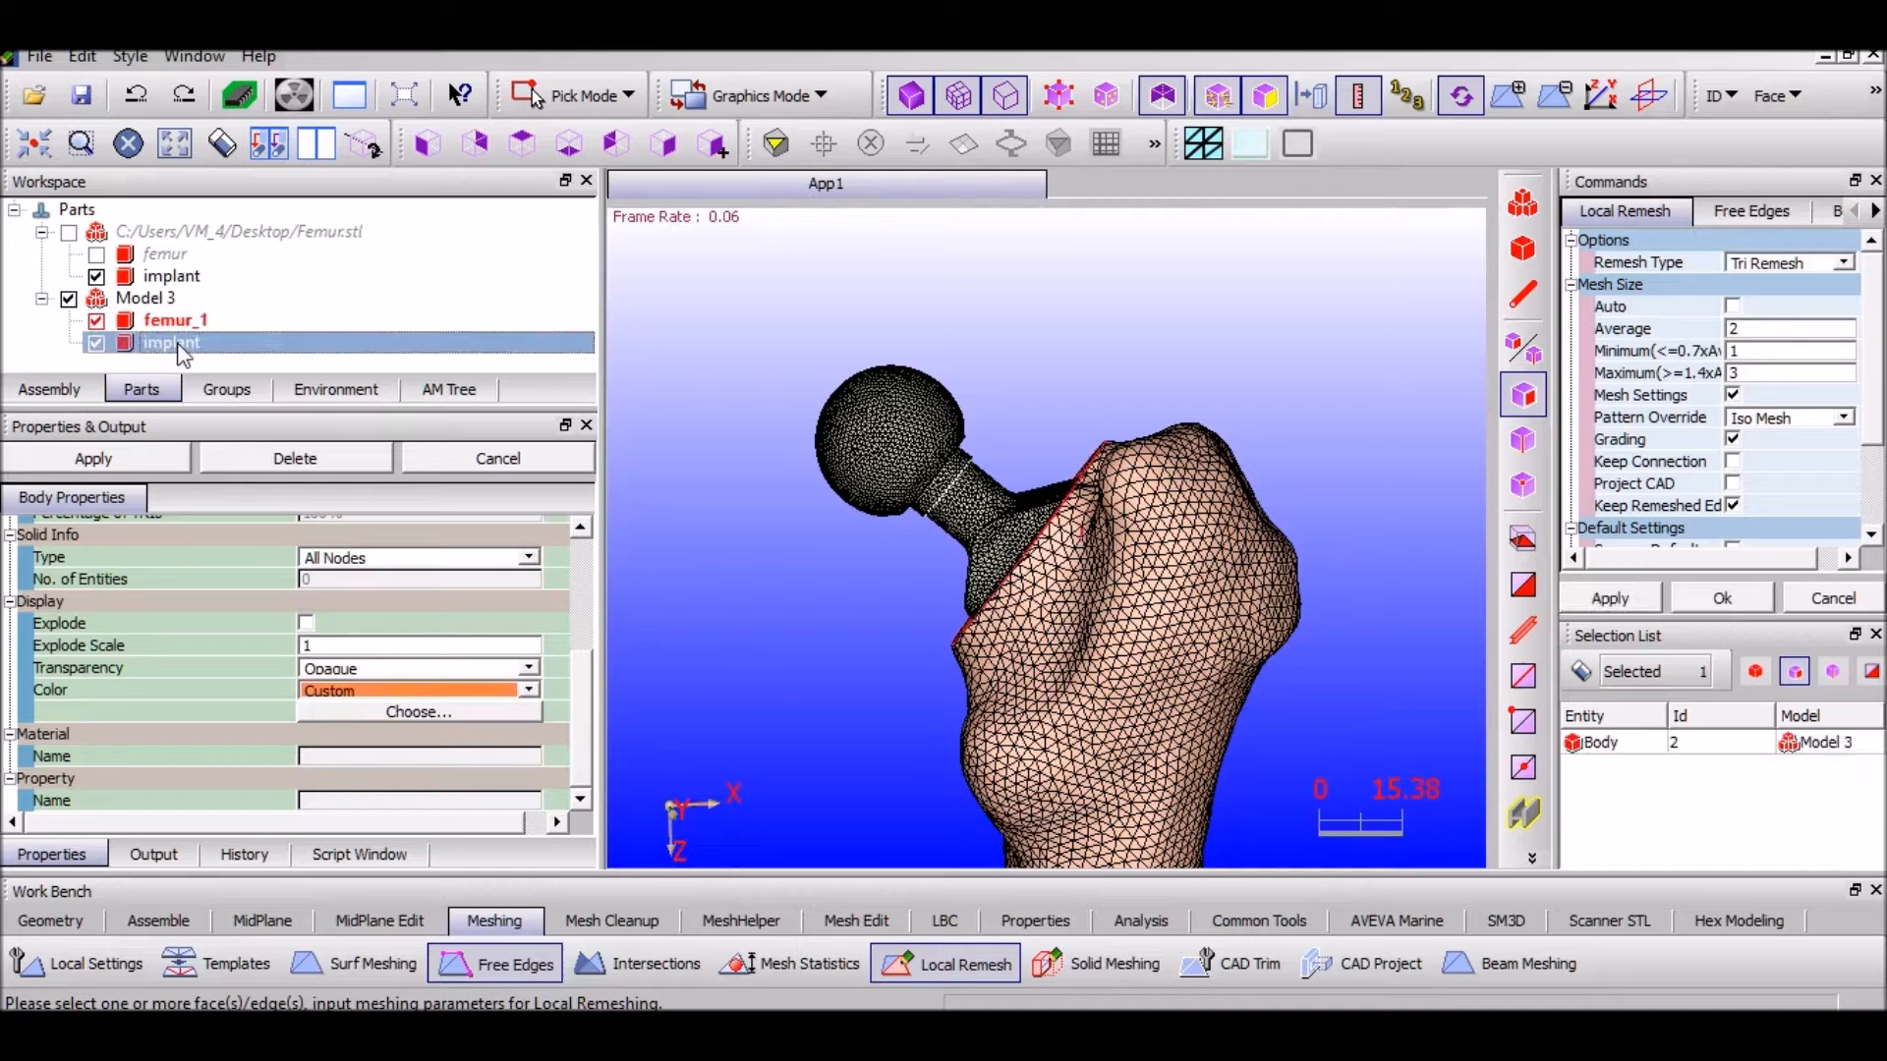
pyautogui.click(1597, 597)
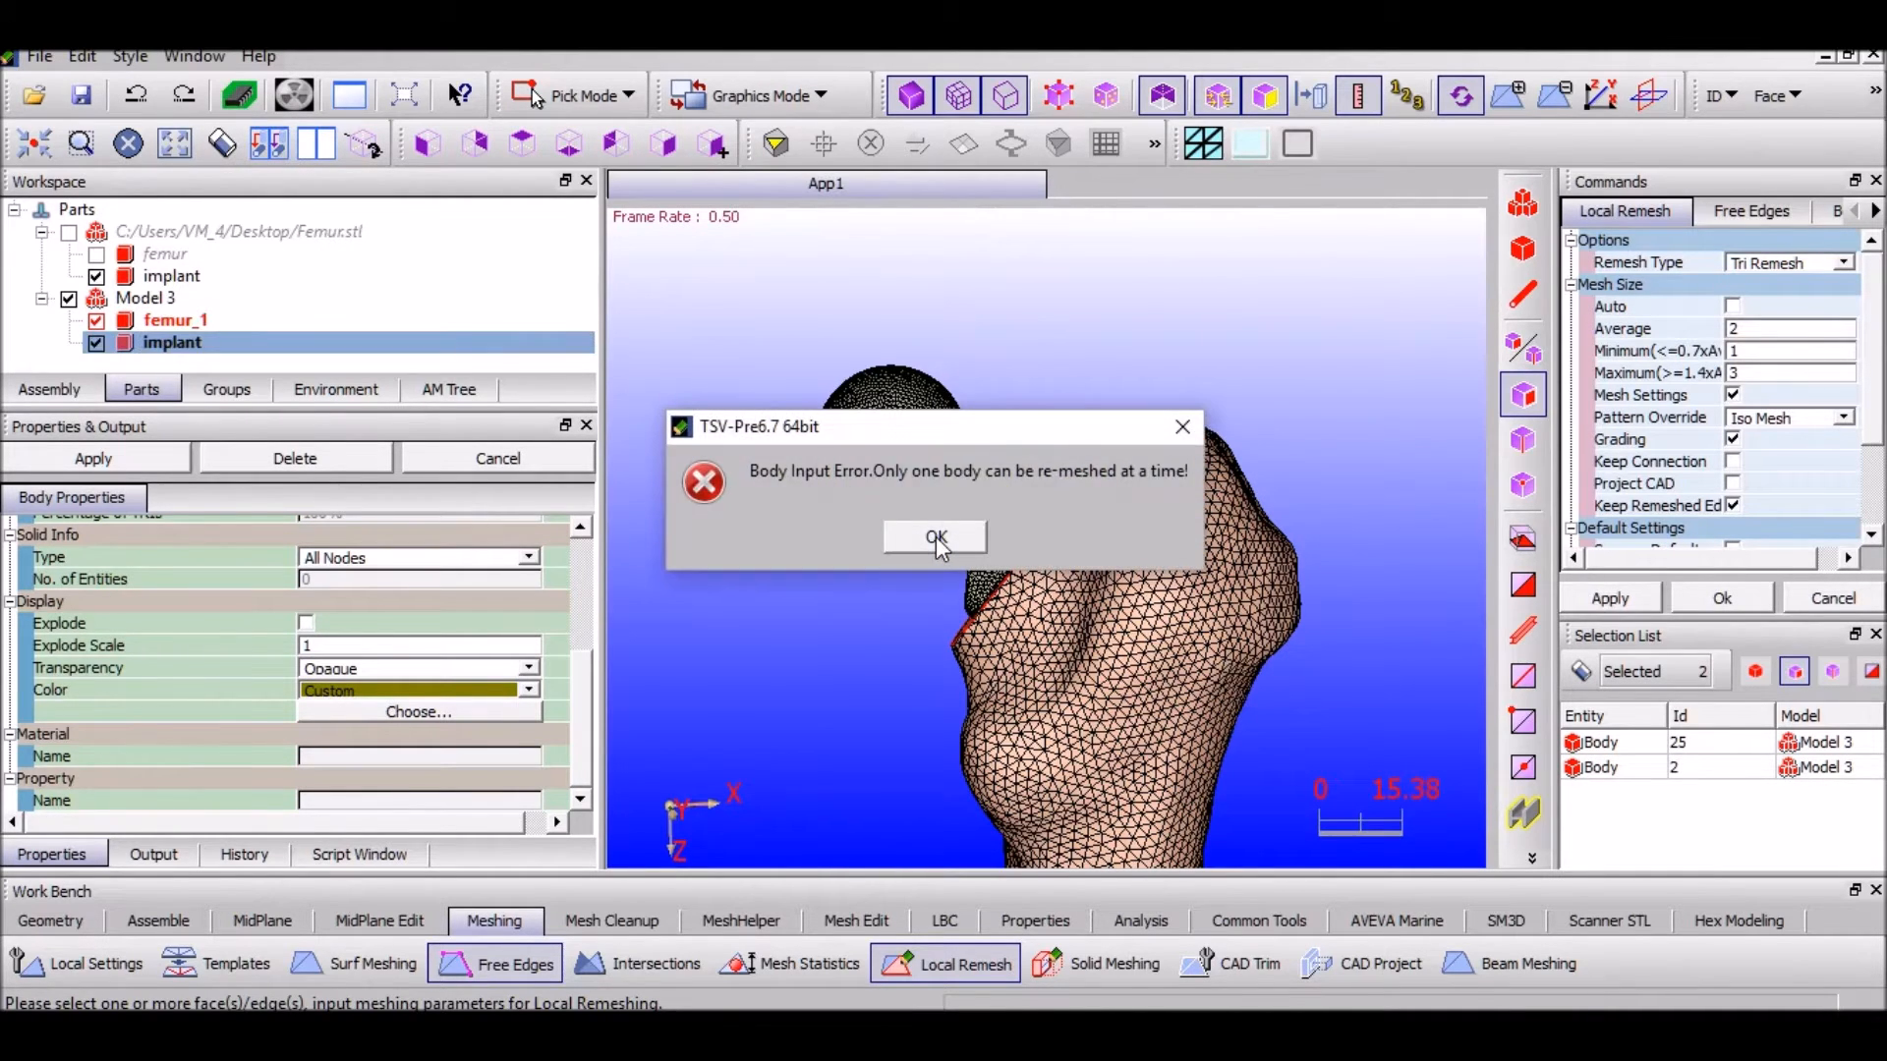
pyautogui.click(936, 538)
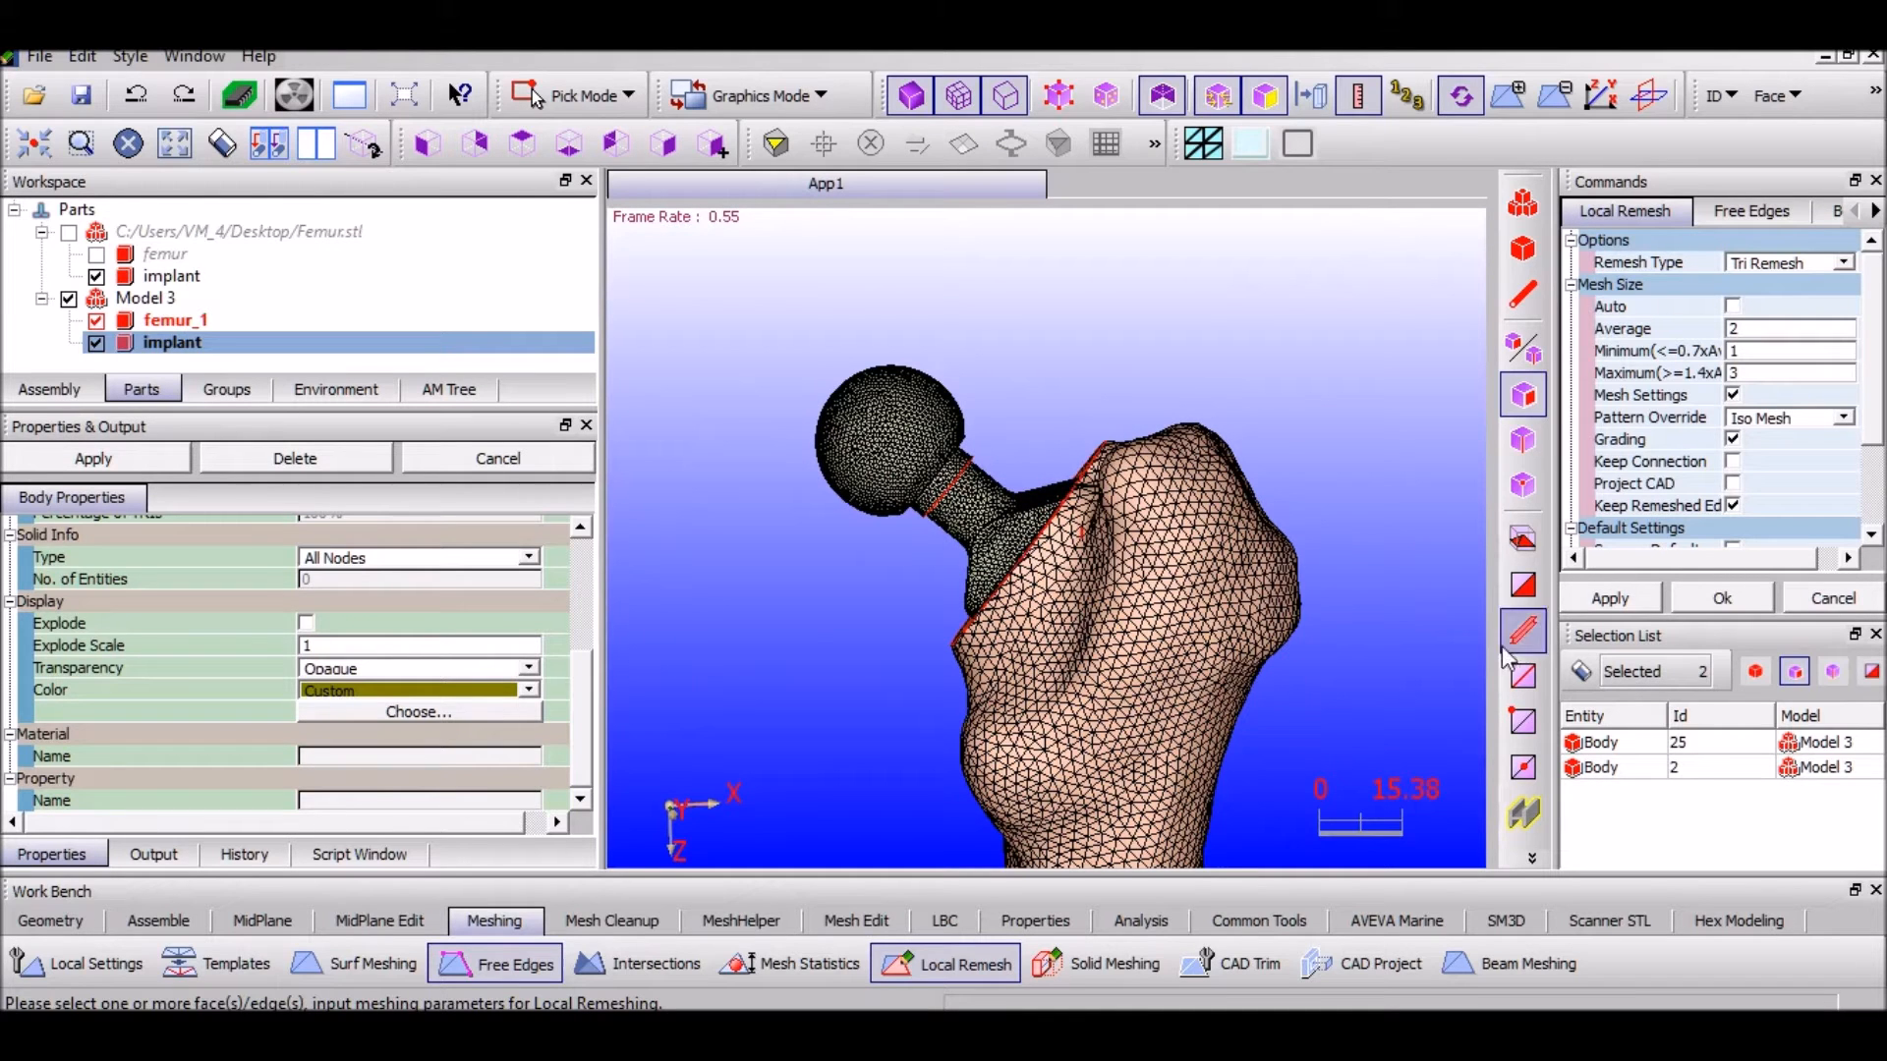
pyautogui.click(1597, 685)
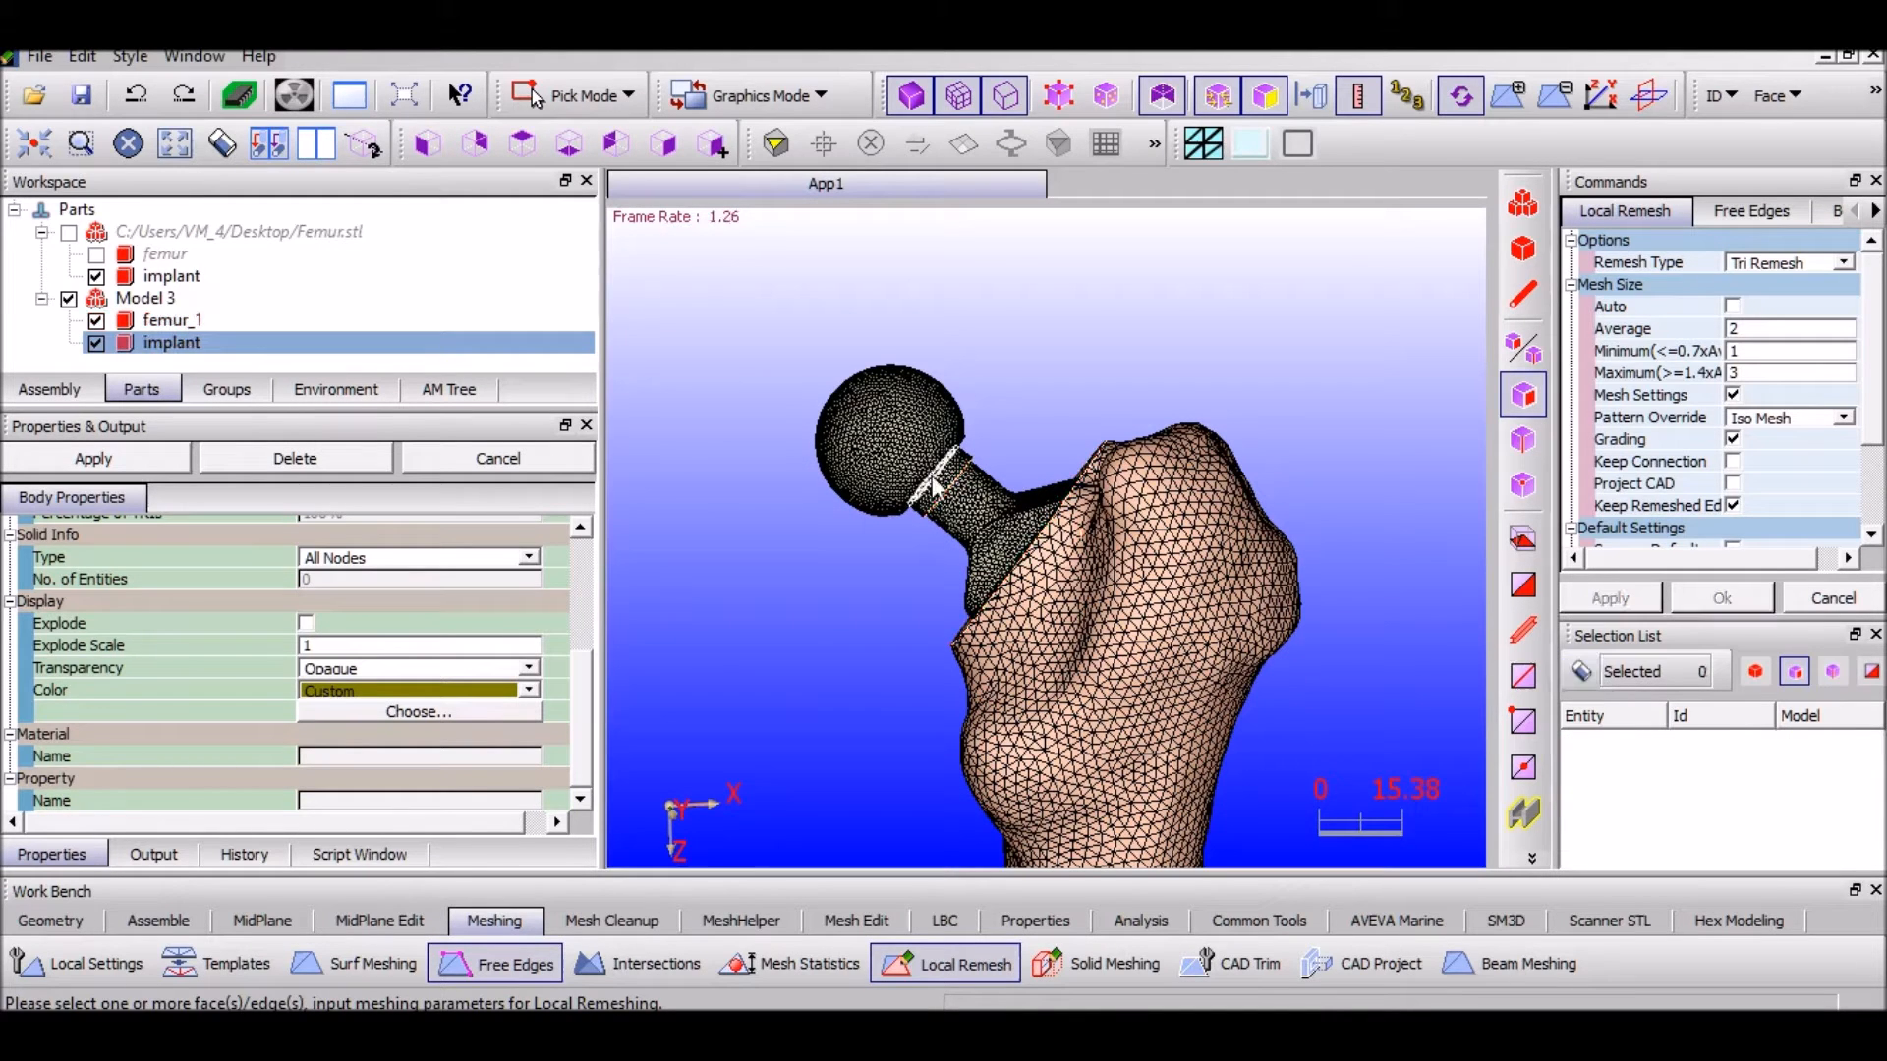
pyautogui.click(128, 346)
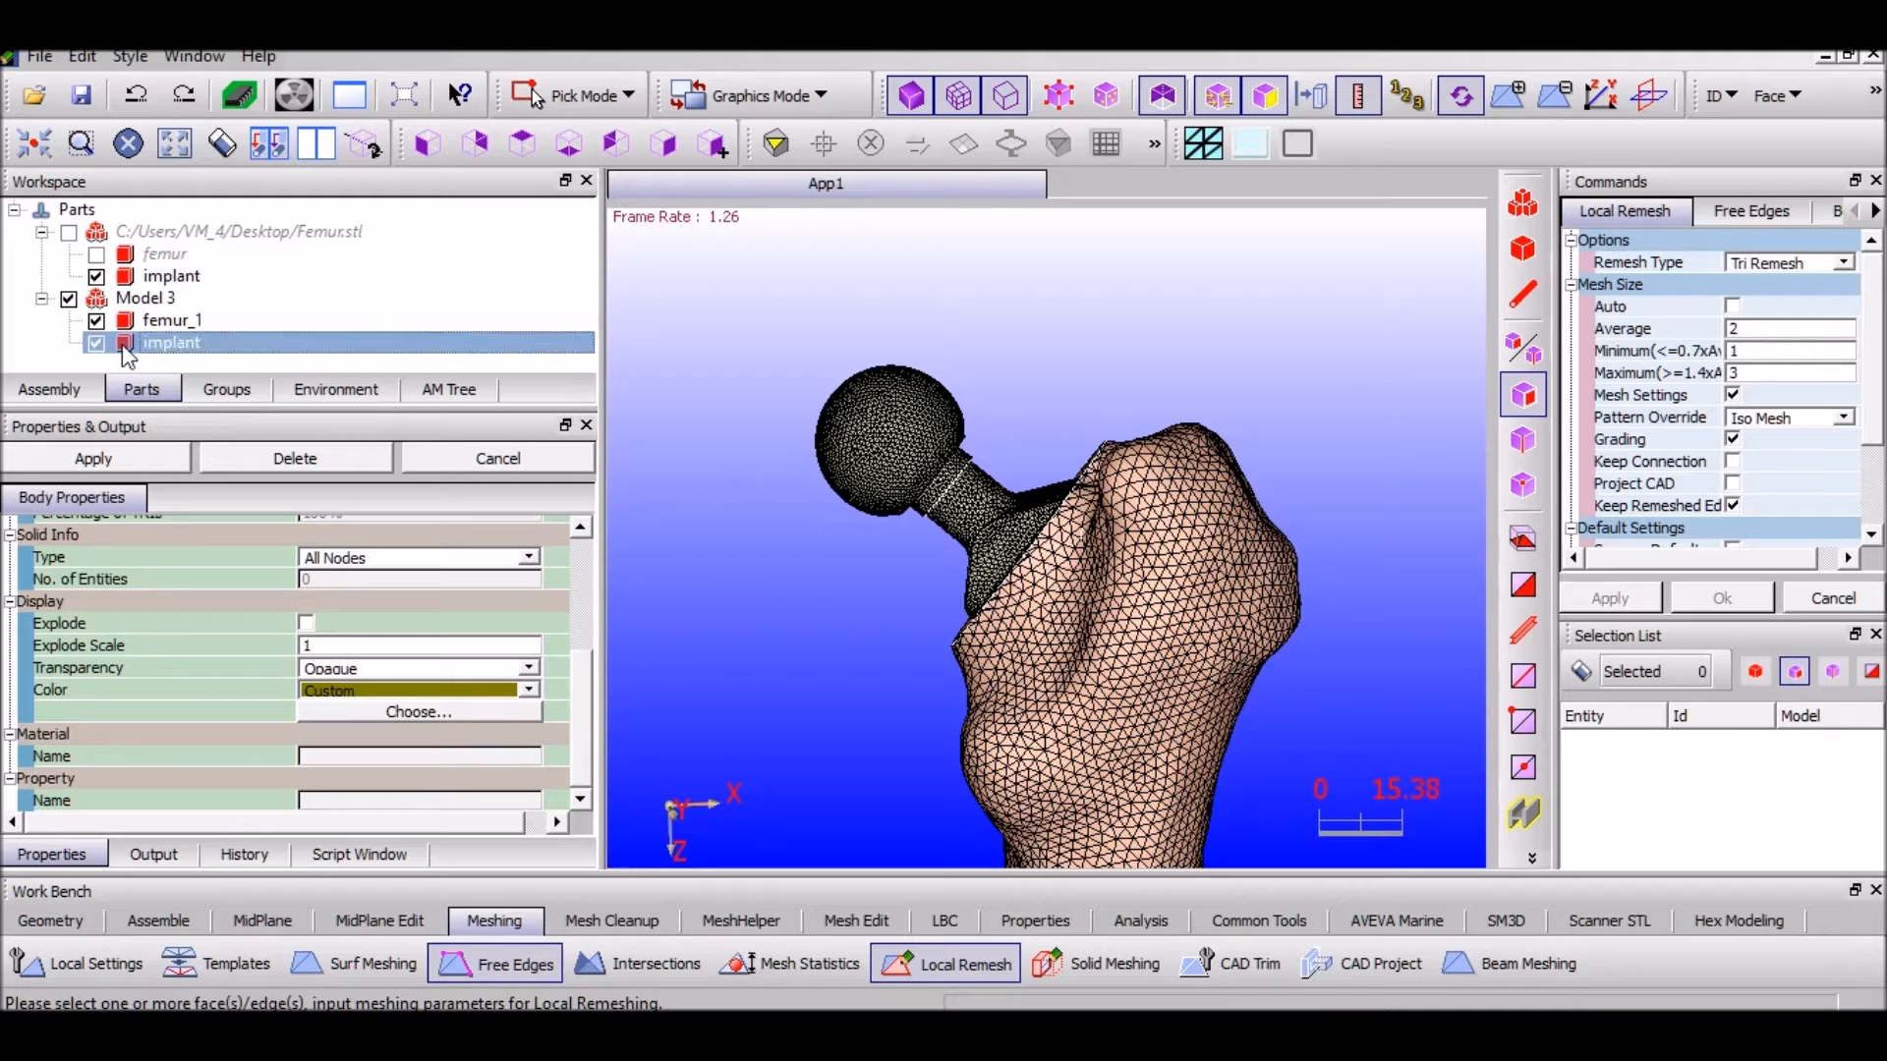
pyautogui.click(1626, 603)
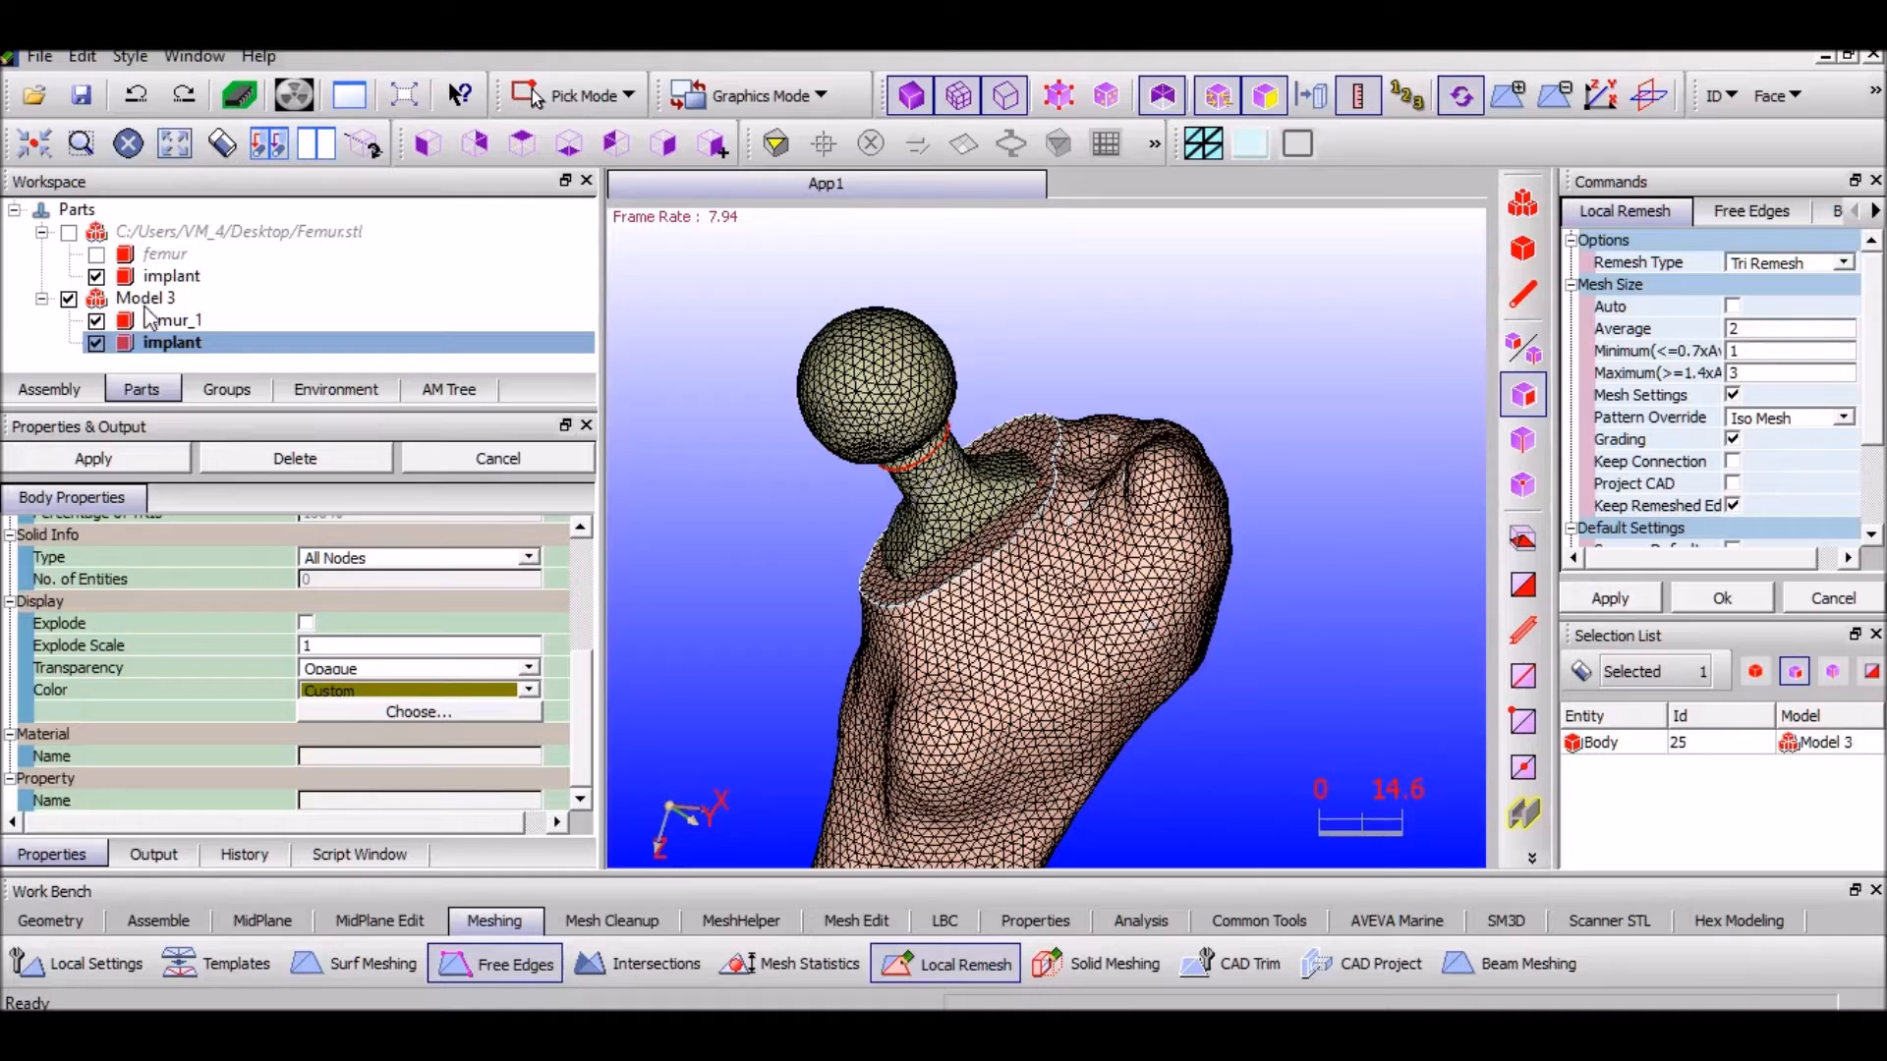
# Remesh femur_1 with the same element sizes
pyautogui.click(171, 323)
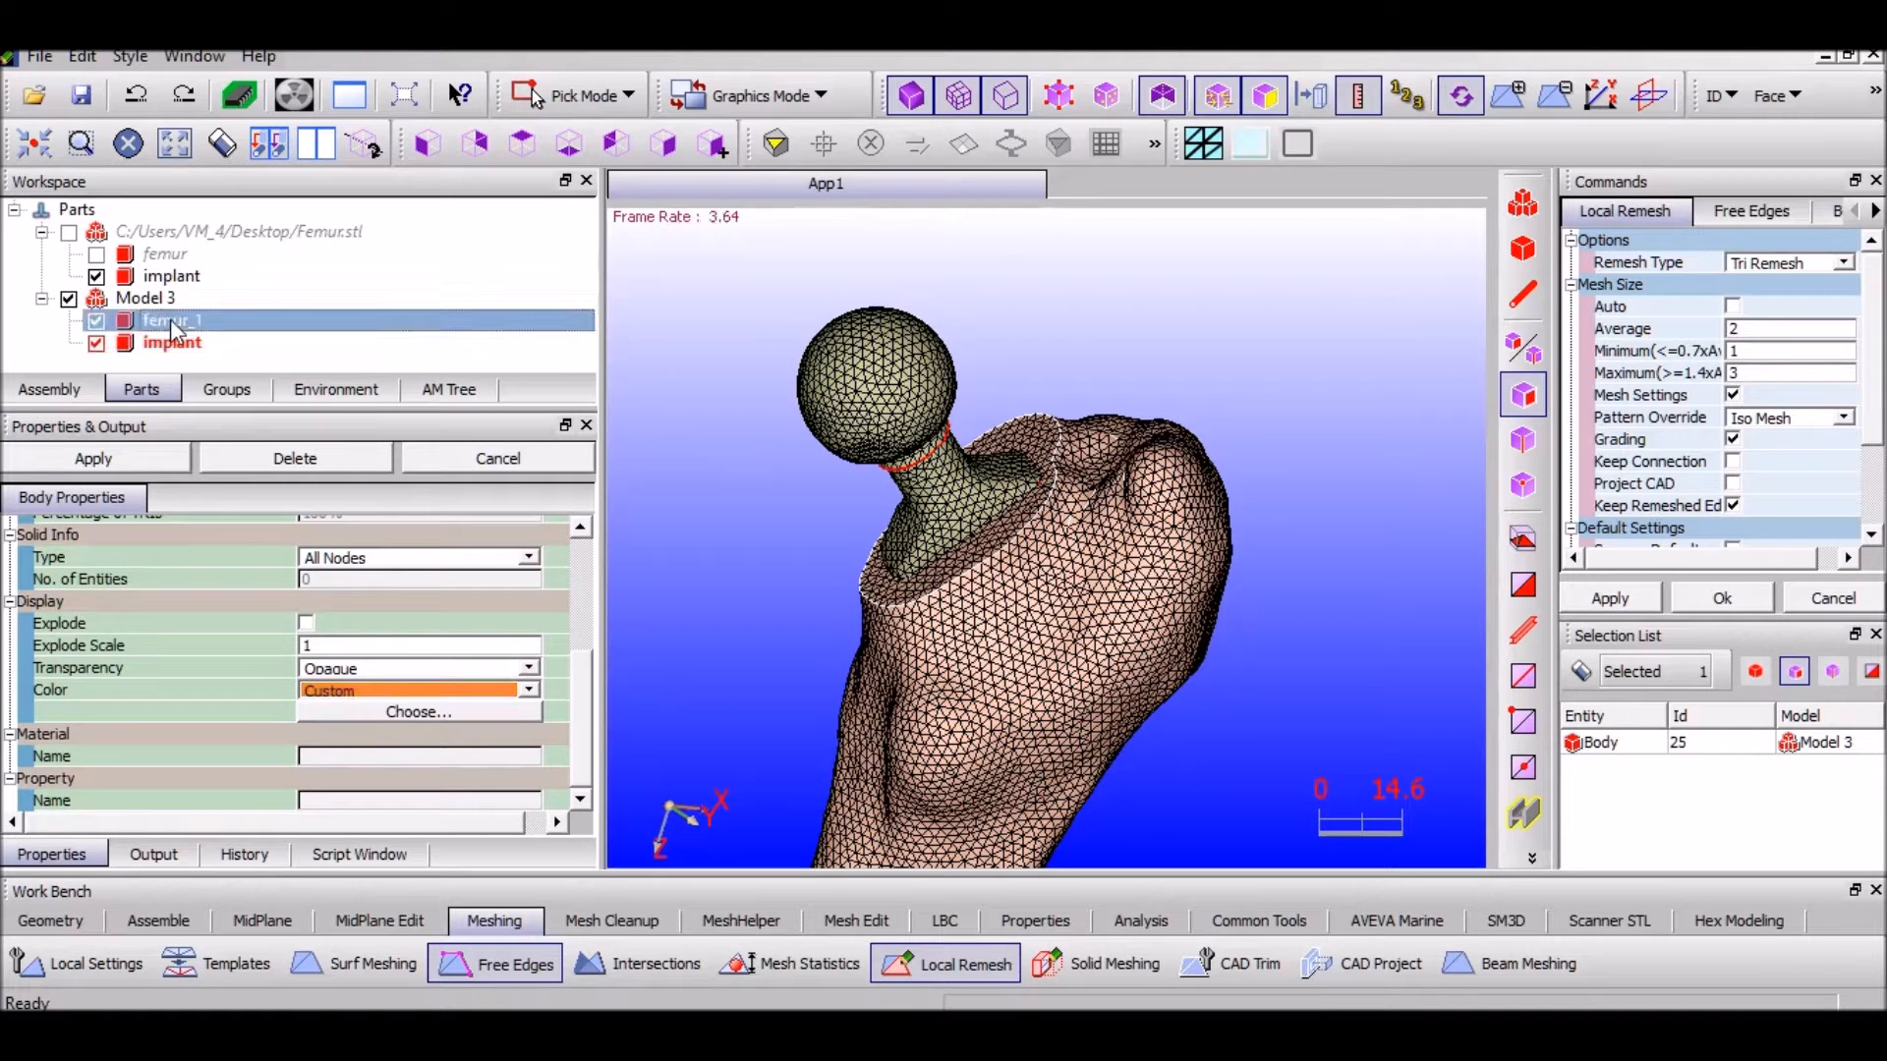
pyautogui.click(1582, 671)
pyautogui.click(225, 324)
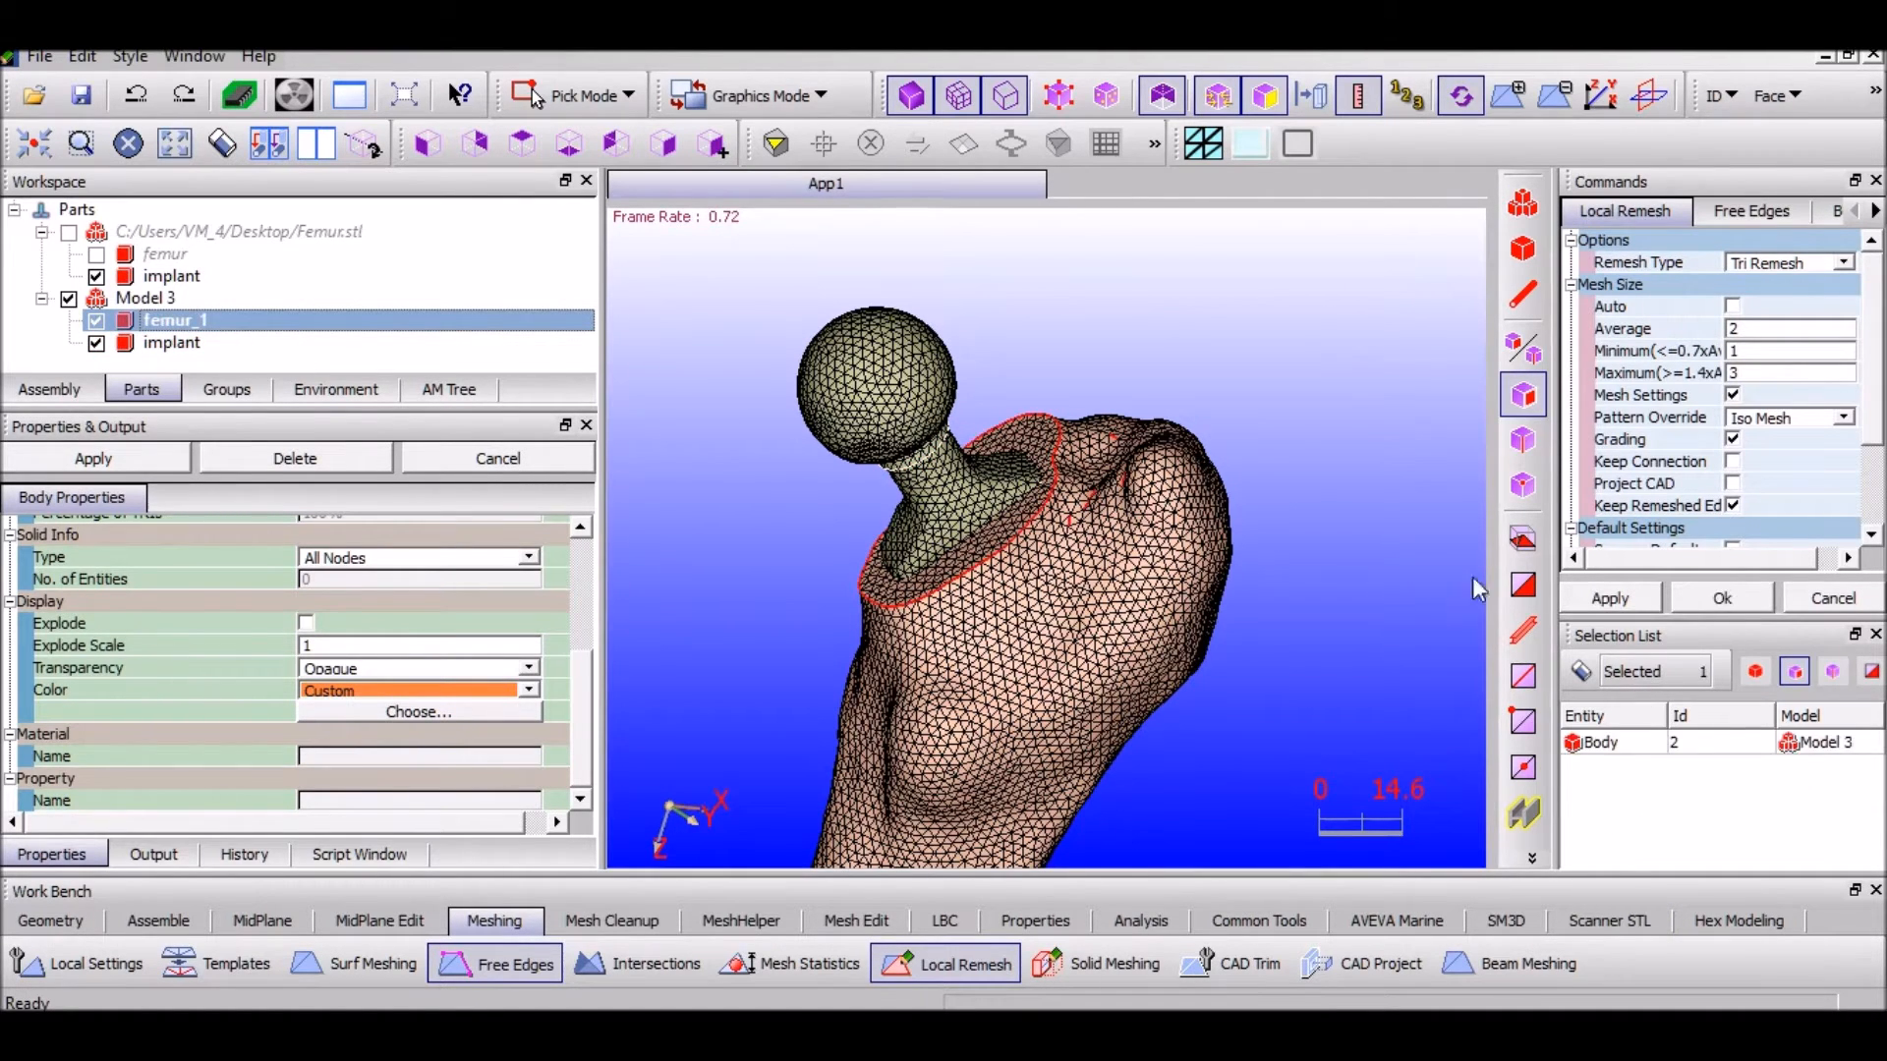
pyautogui.click(1610, 598)
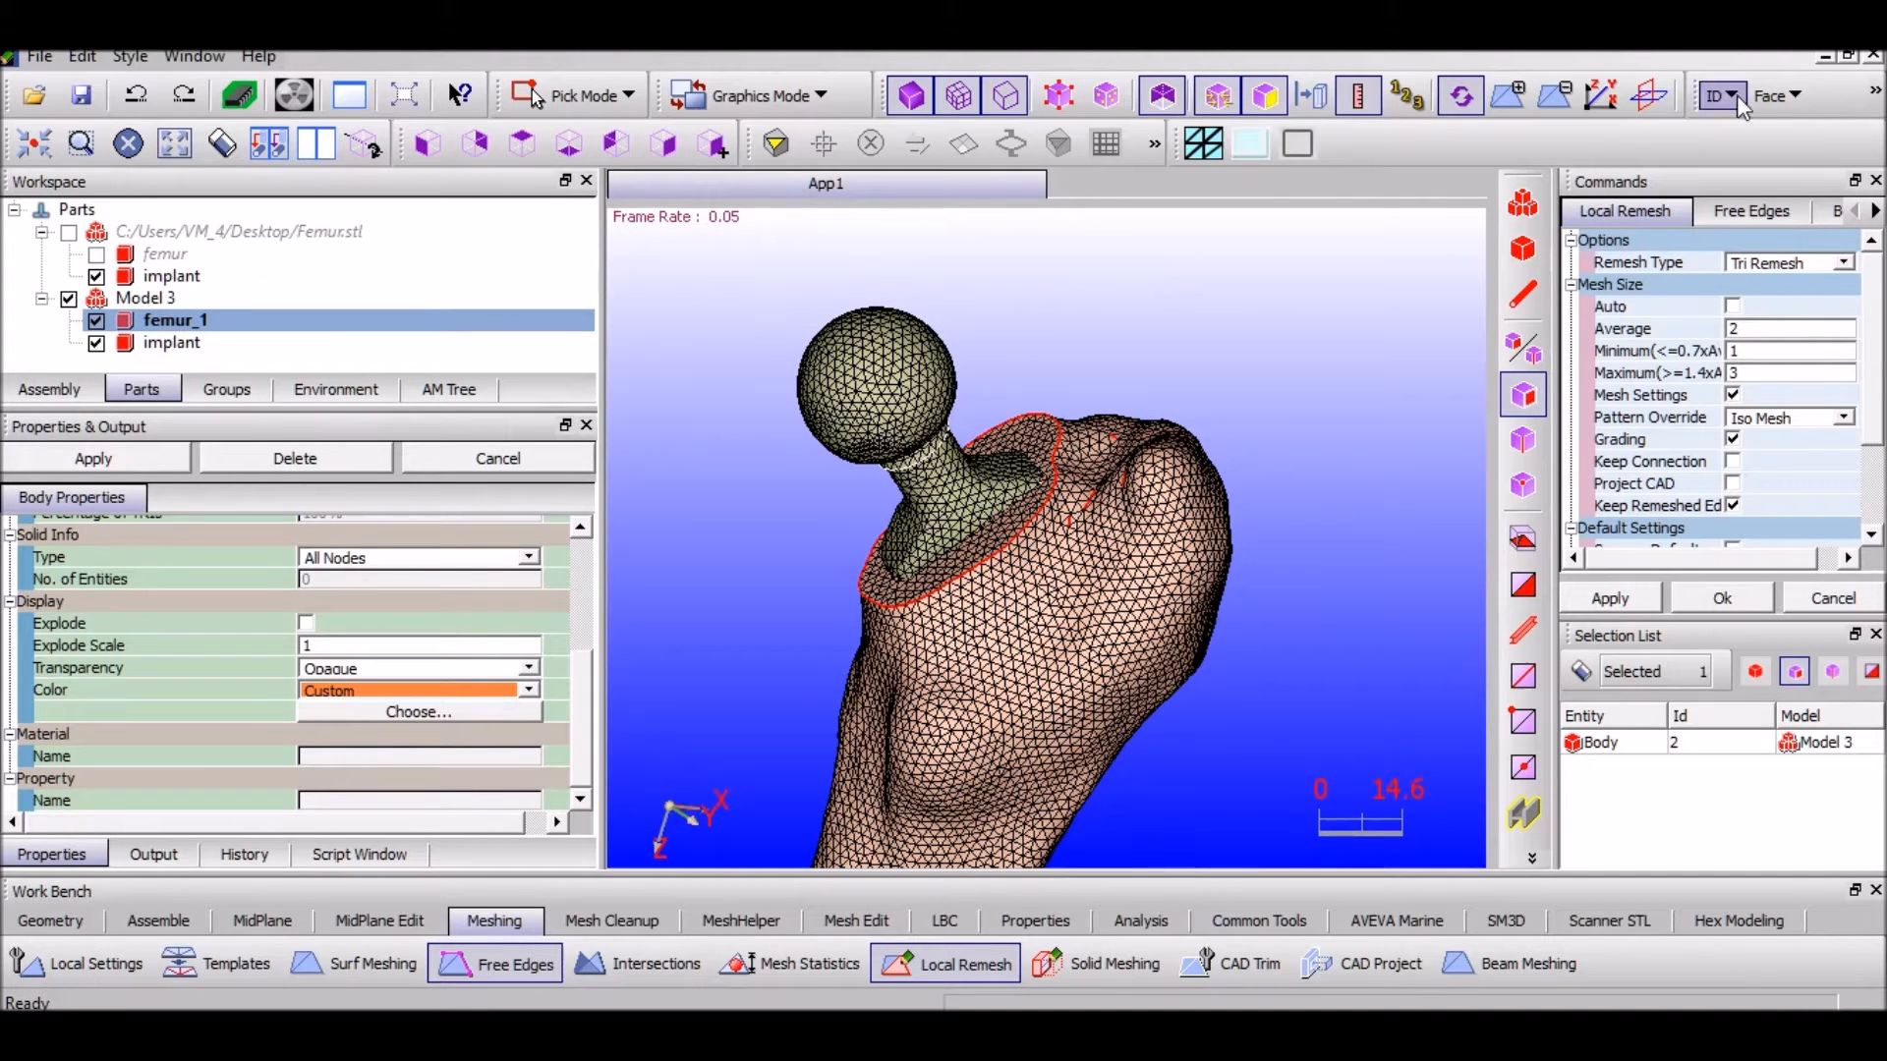
# Apply a Boolean Minus with femur_1 as the target and the implant as the tool body
pyautogui.click(1856, 599)
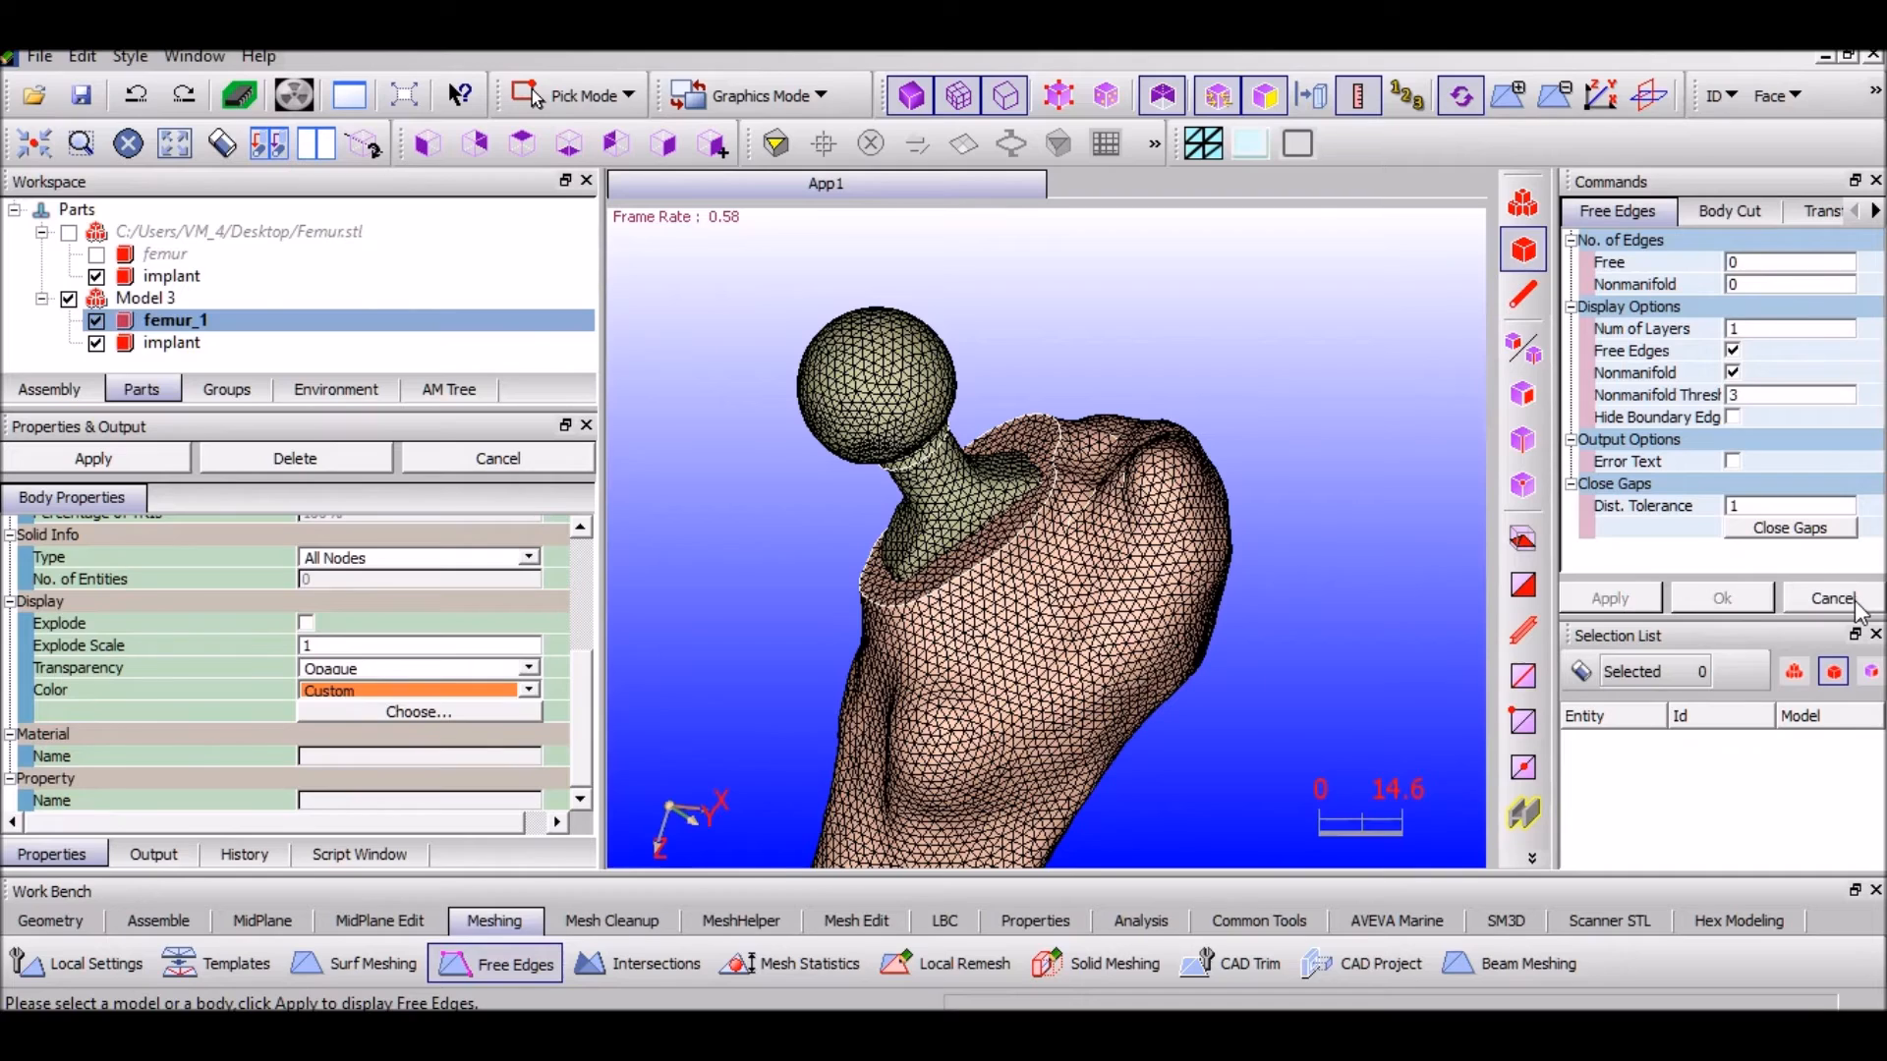
pyautogui.scroll(3, 1090, 650)
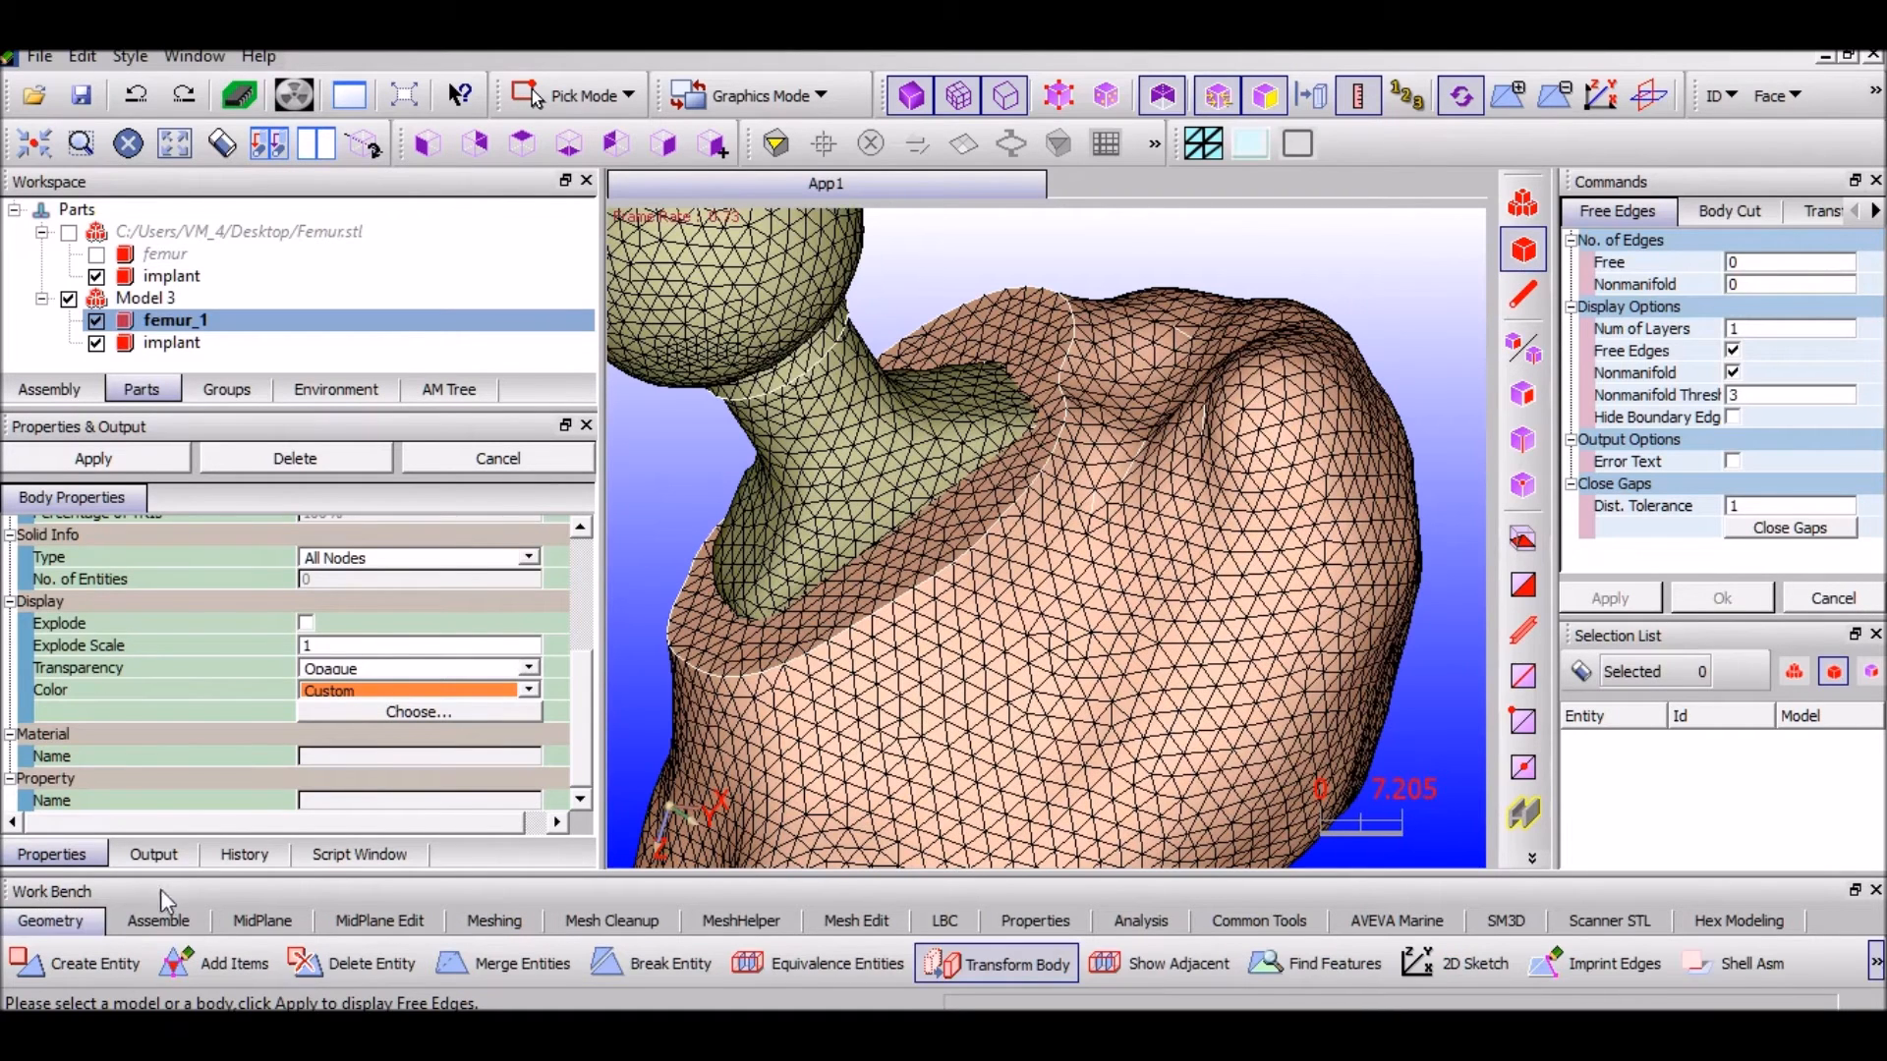
pyautogui.click(168, 917)
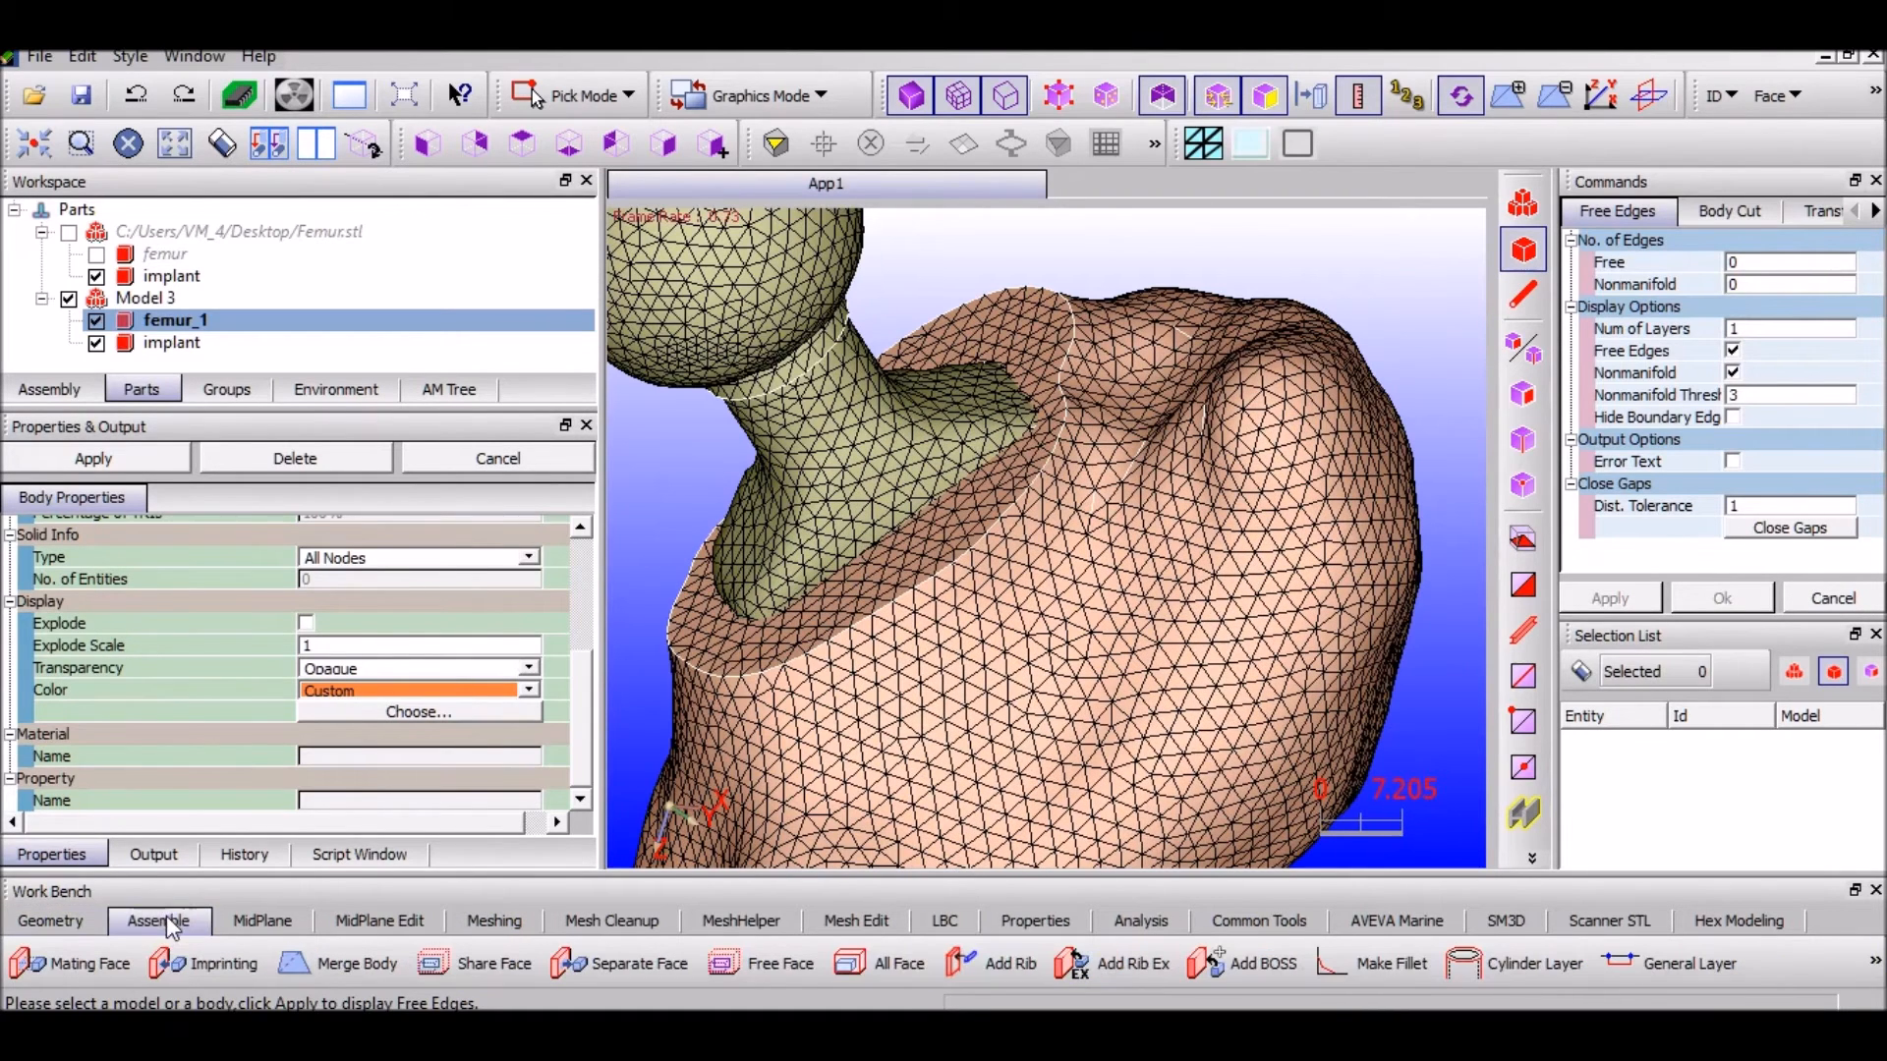
pyautogui.click(1873, 963)
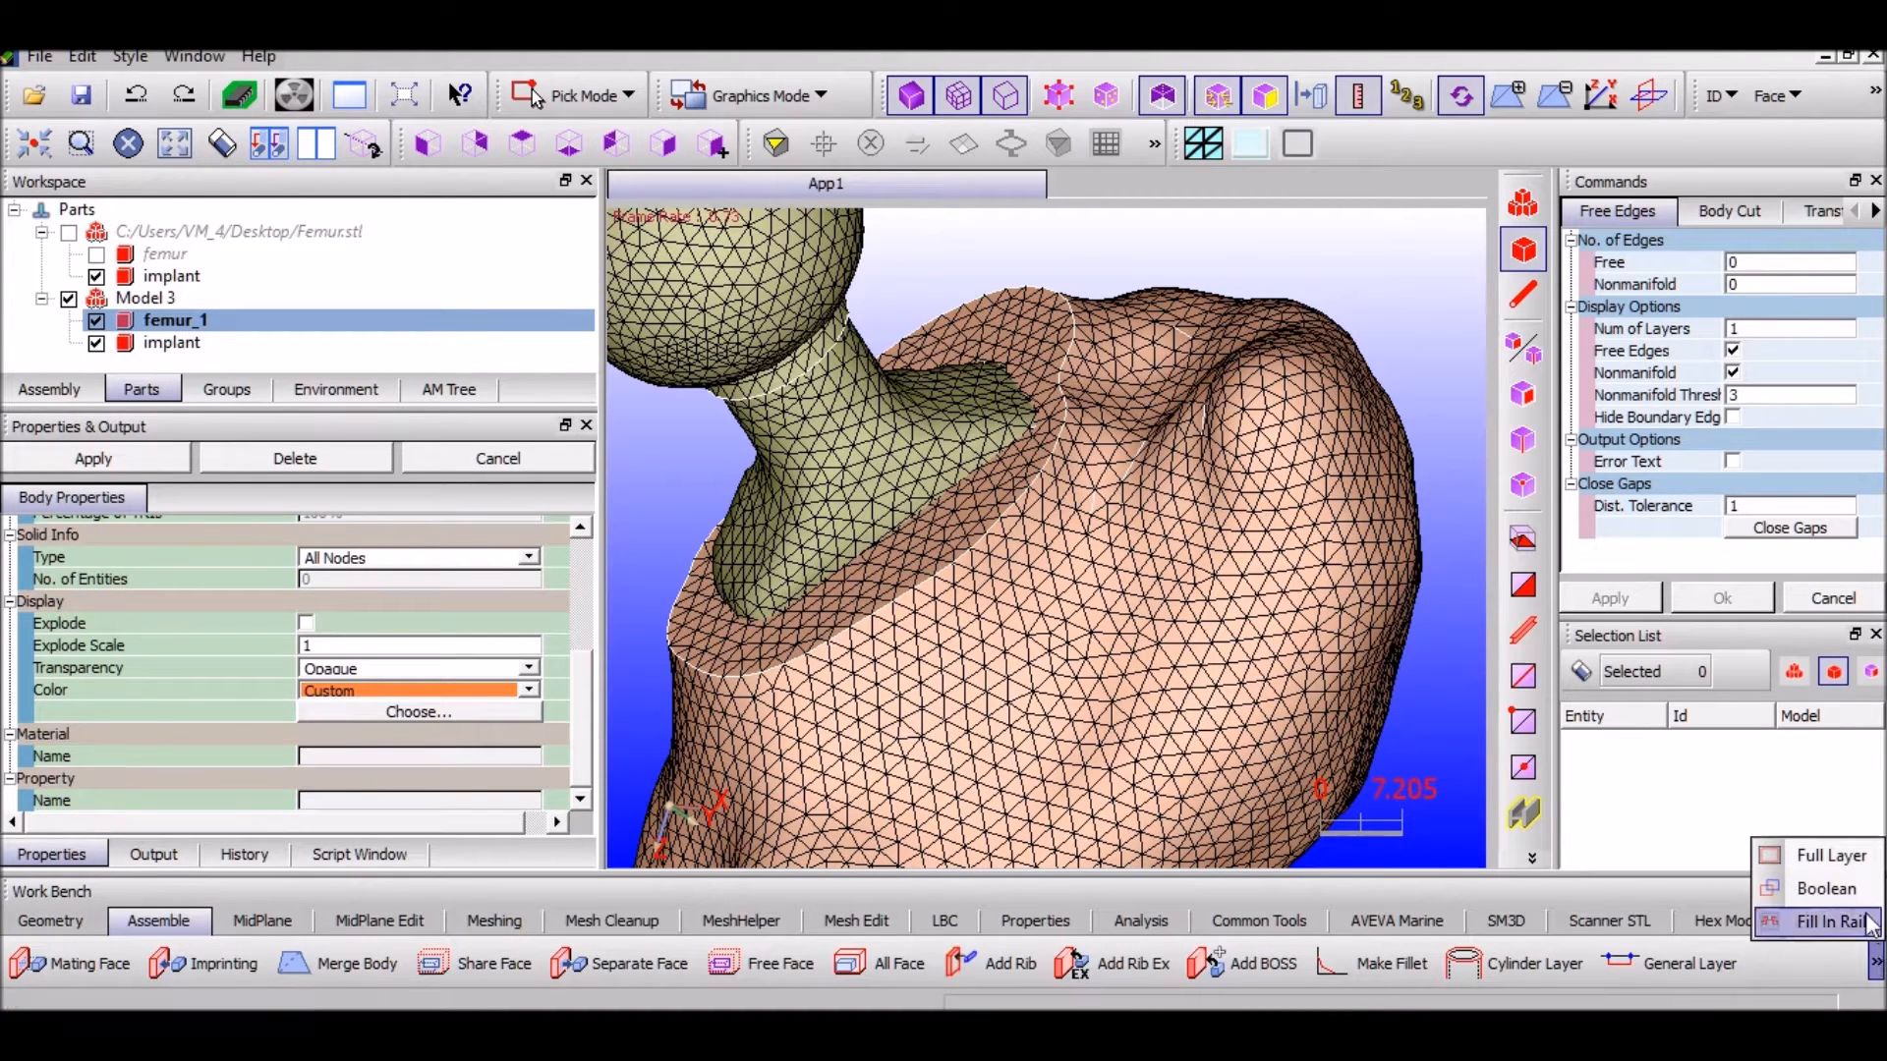
pyautogui.click(1828, 885)
pyautogui.scroll(-2, 991, 477)
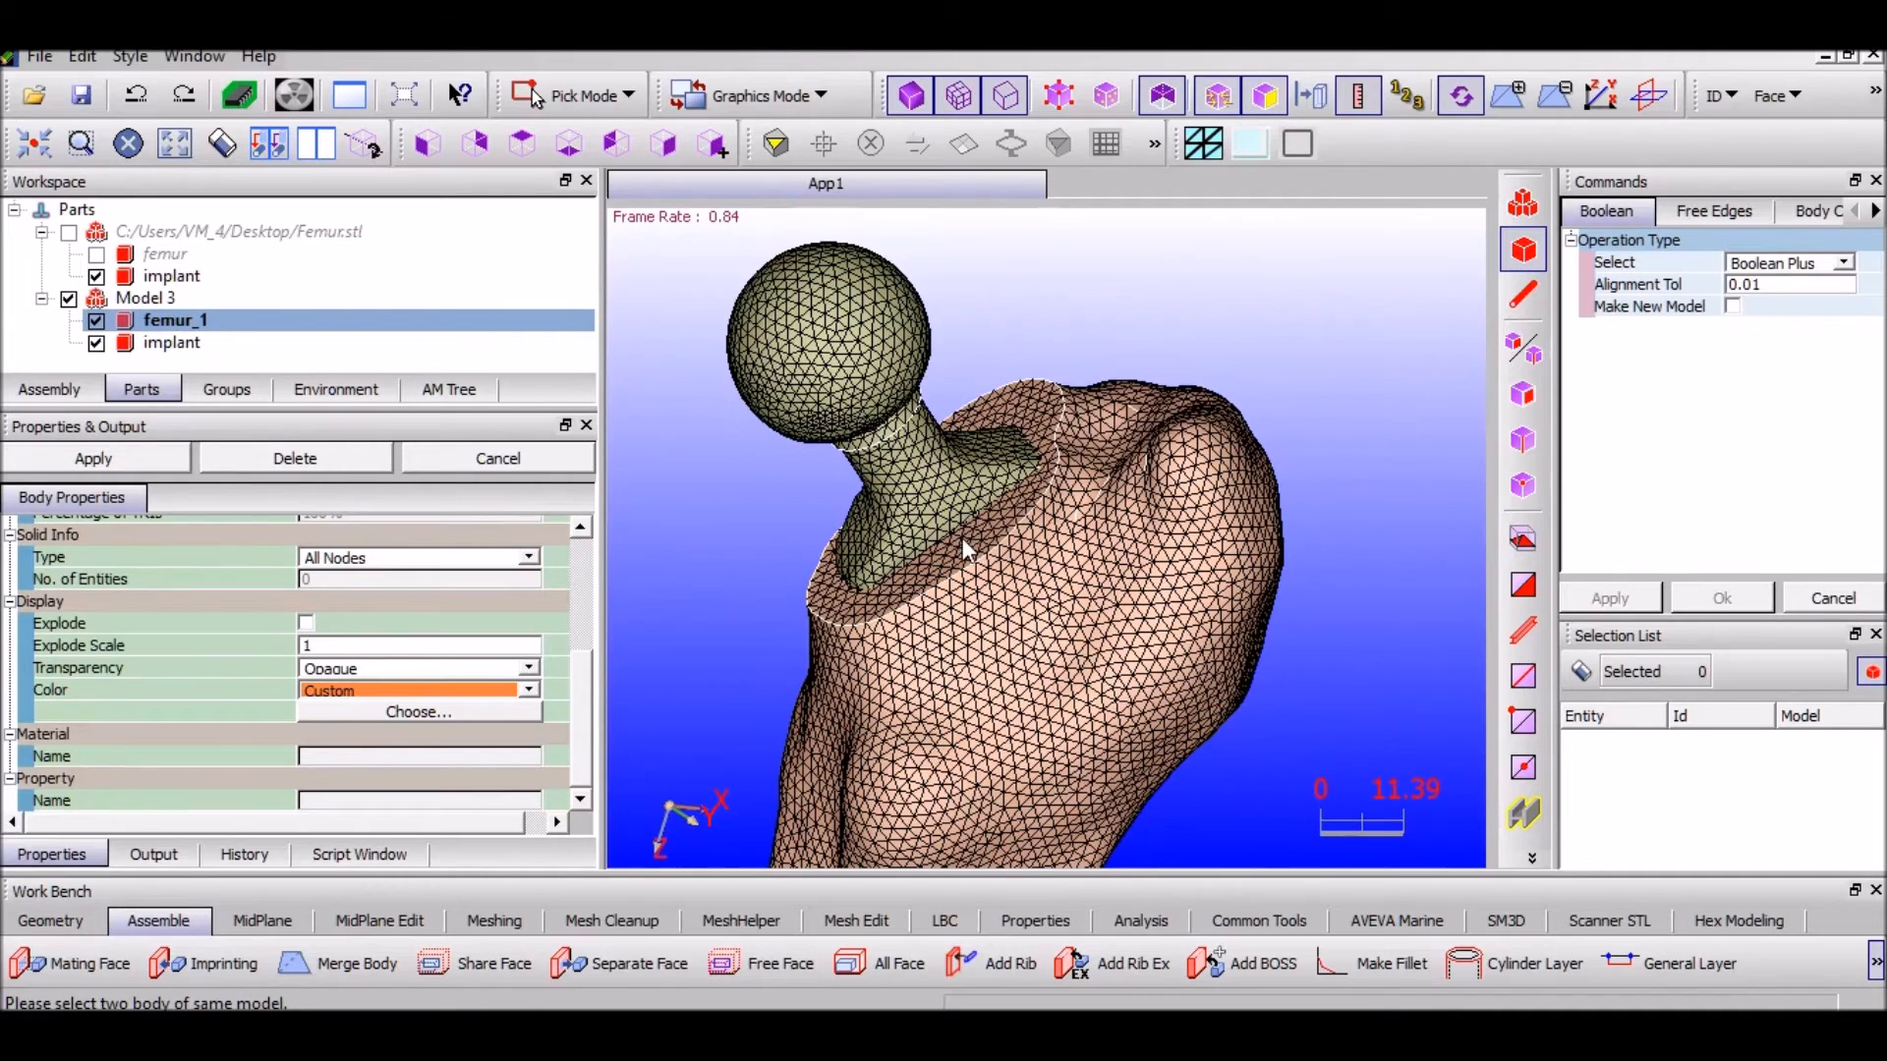
pyautogui.click(1842, 263)
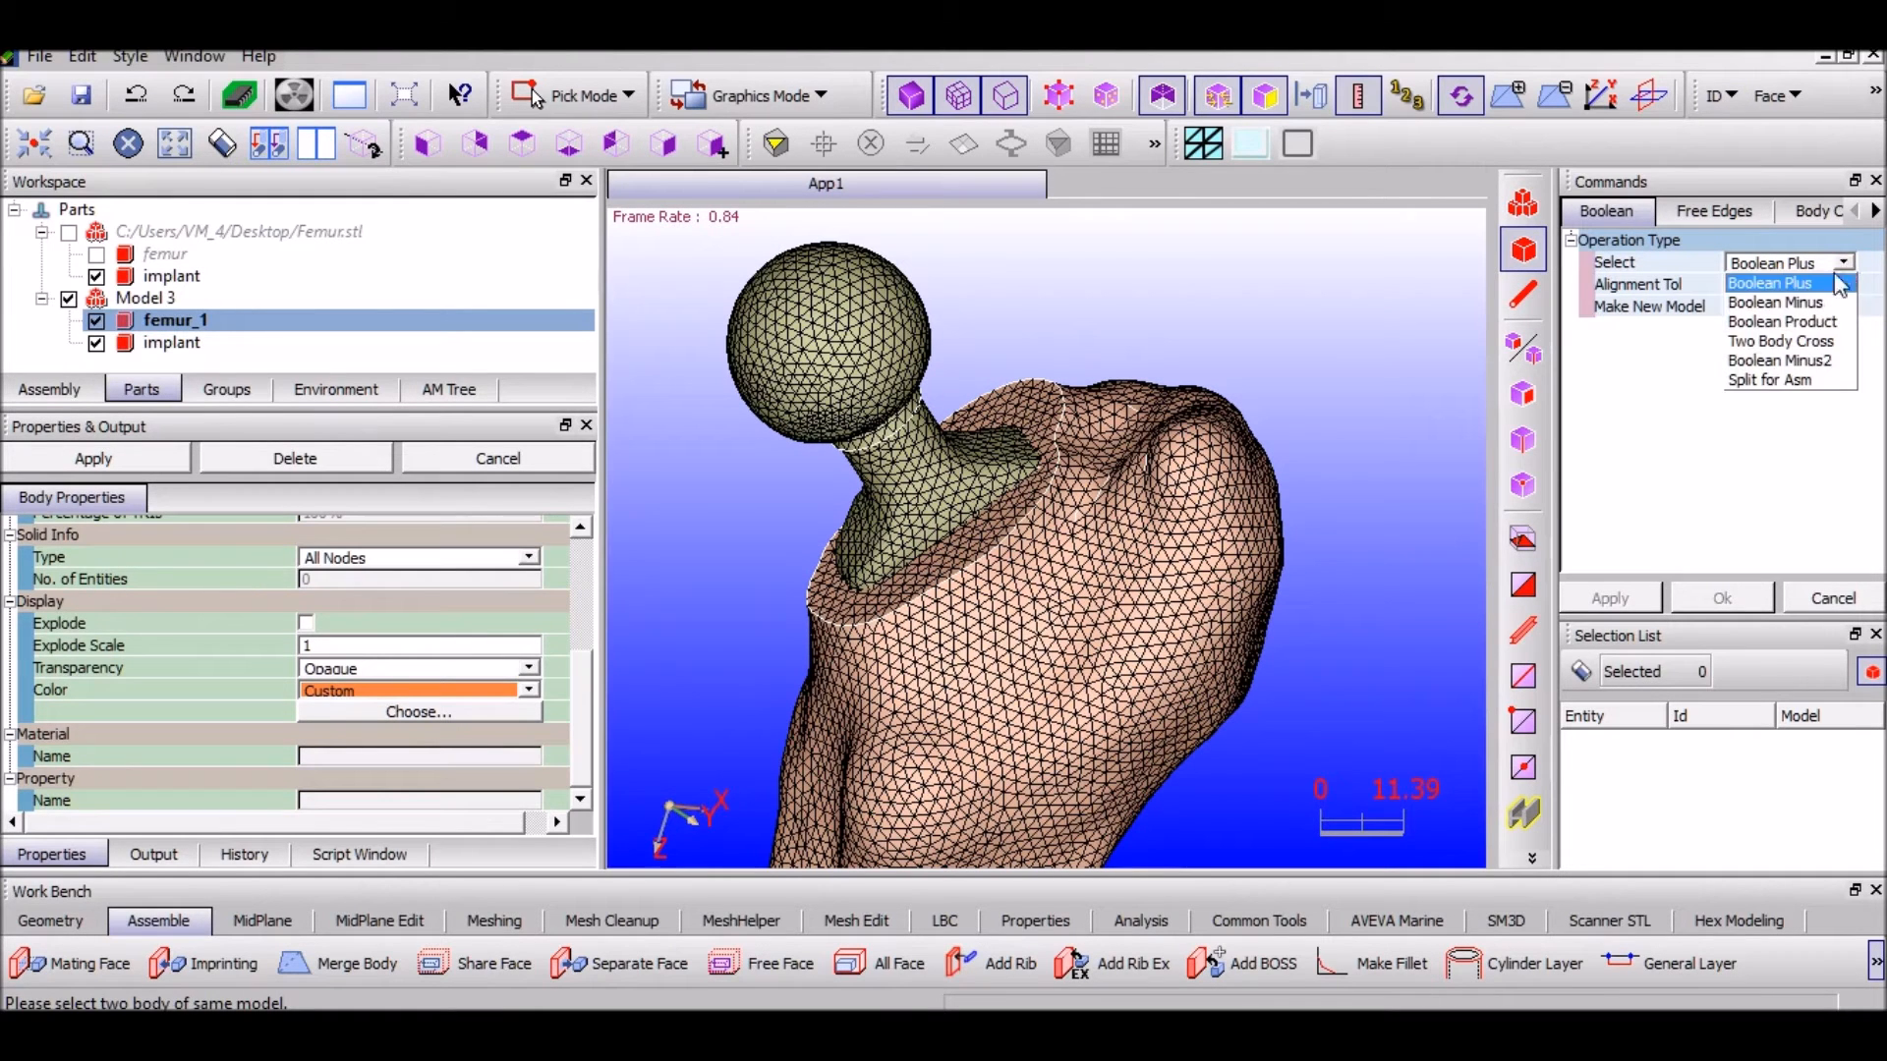
pyautogui.click(1813, 304)
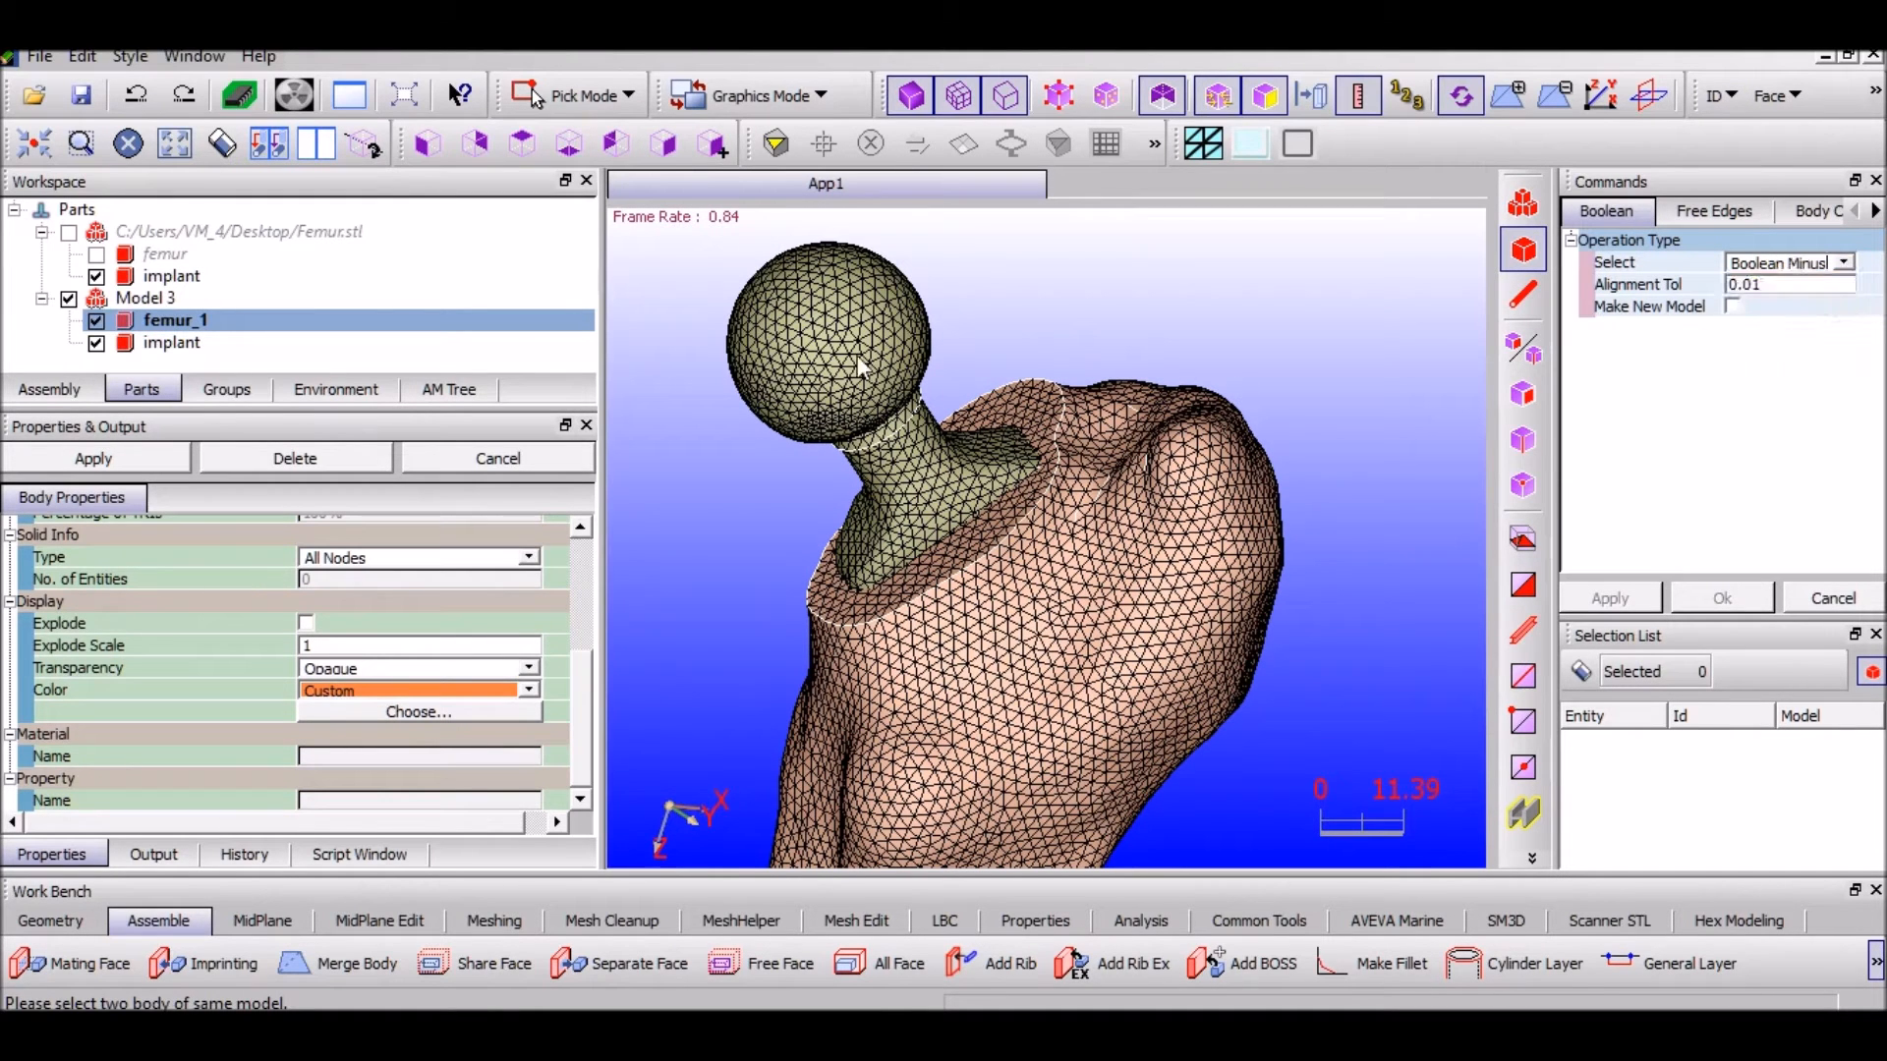
pyautogui.click(204, 322)
pyautogui.click(173, 344)
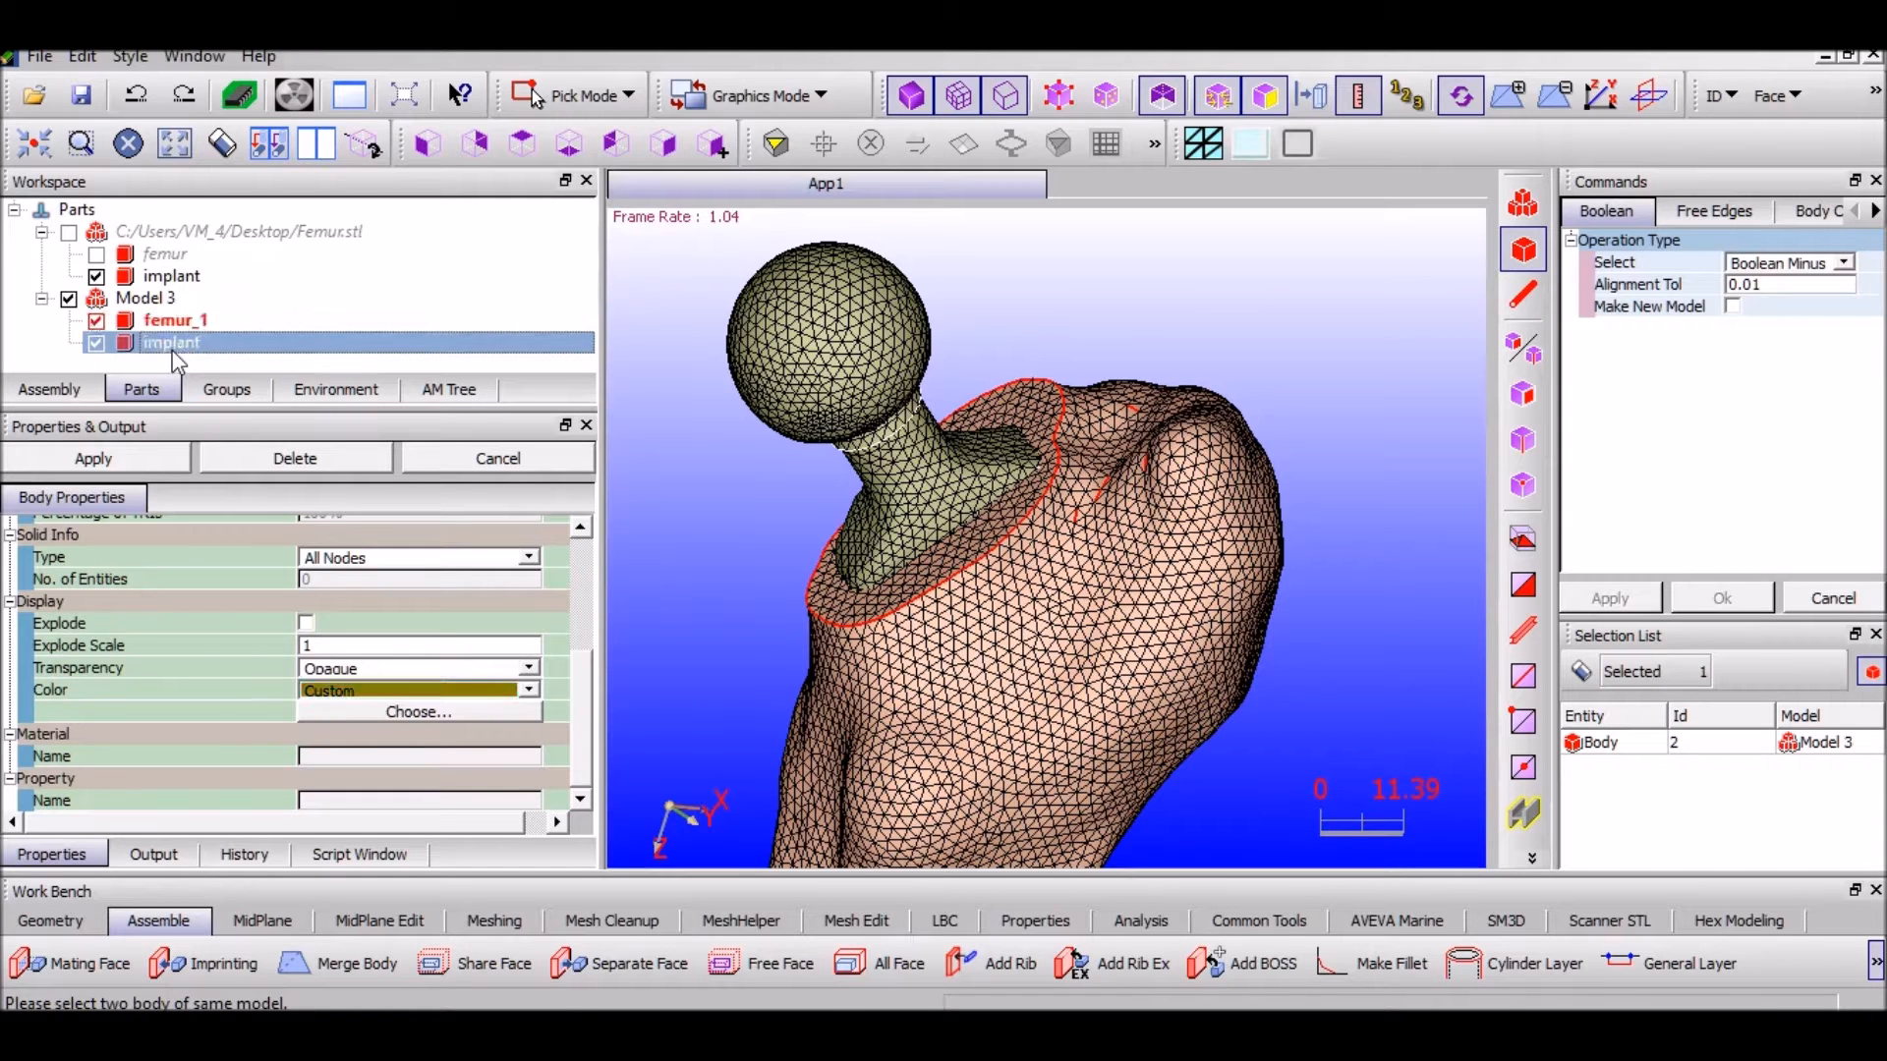
pyautogui.click(1613, 603)
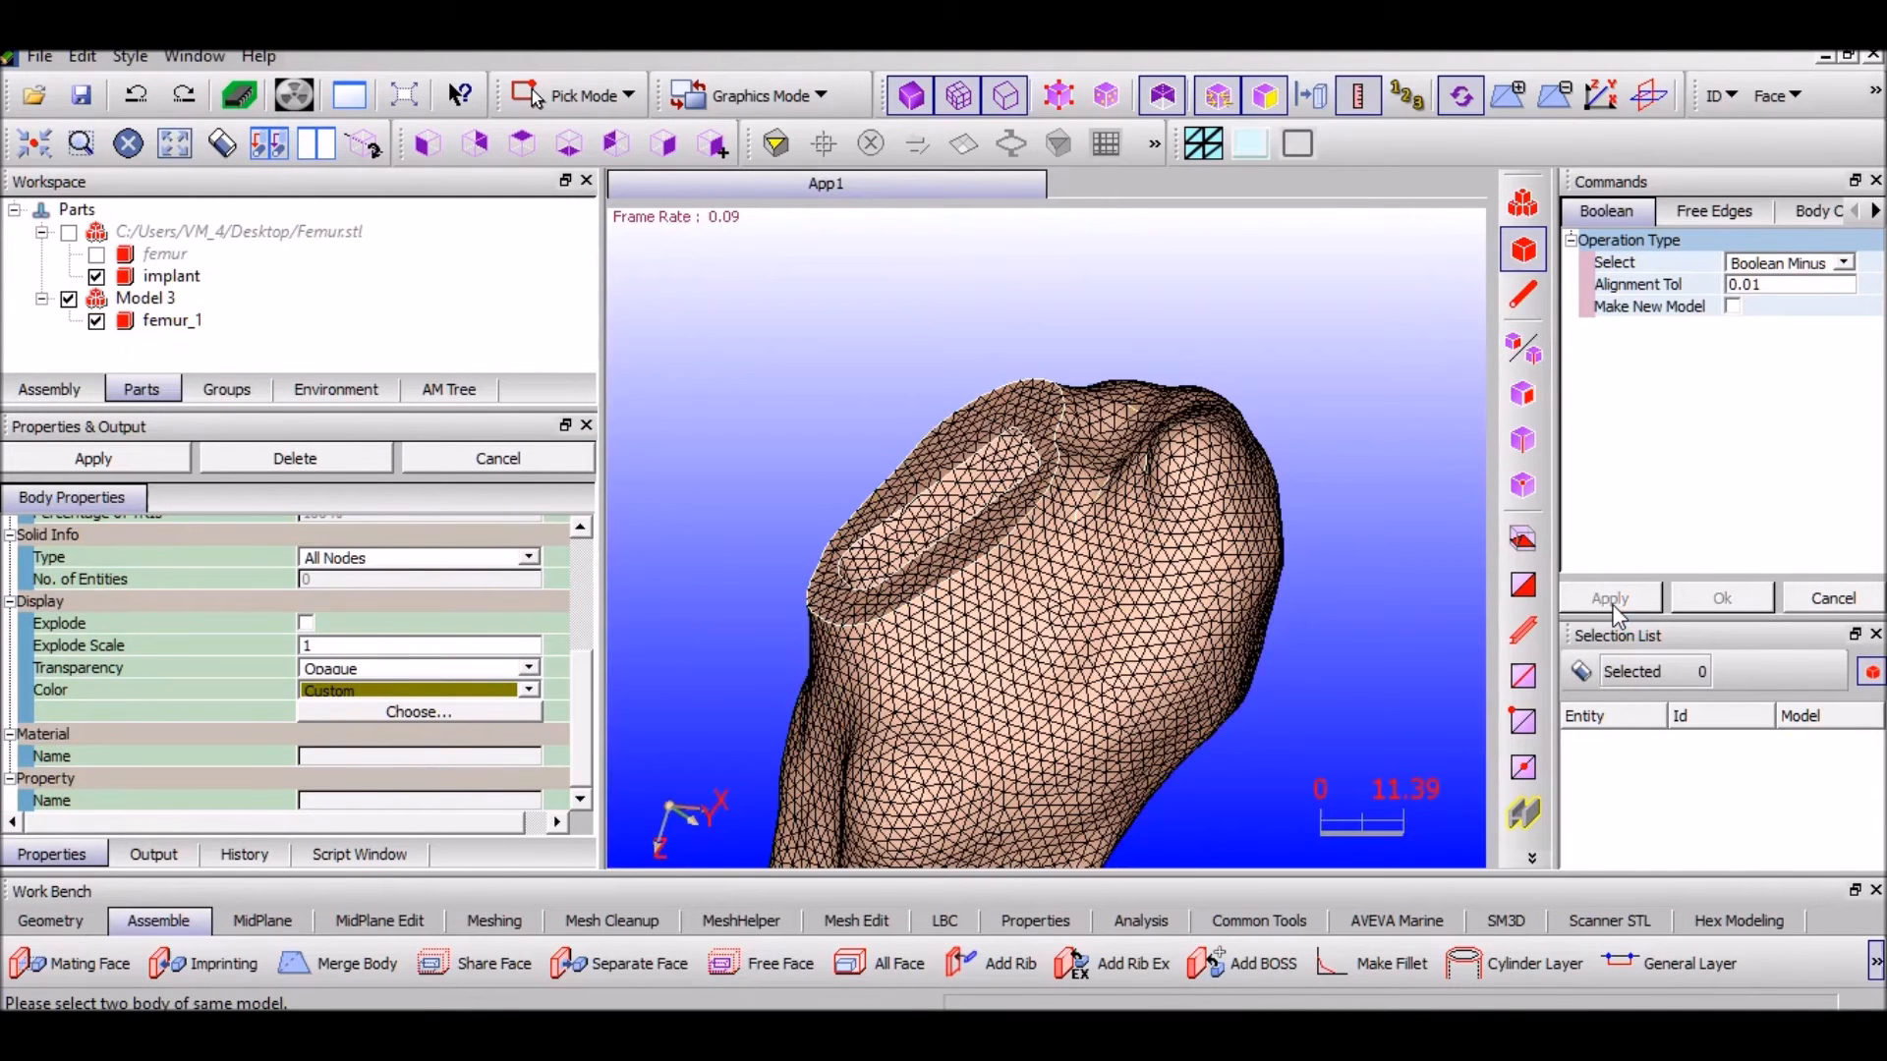
# Orbit the view to inspect the cavity in femur_1's cut end
pyautogui.scroll(2, 1067, 617)
pyautogui.scroll(-3, 1004, 654)
pyautogui.moveTo(979, 687); pyautogui.dragTo(980, 551, button='middle')
pyautogui.scroll(-7, 1003, 685)
pyautogui.scroll(8, 980, 551)
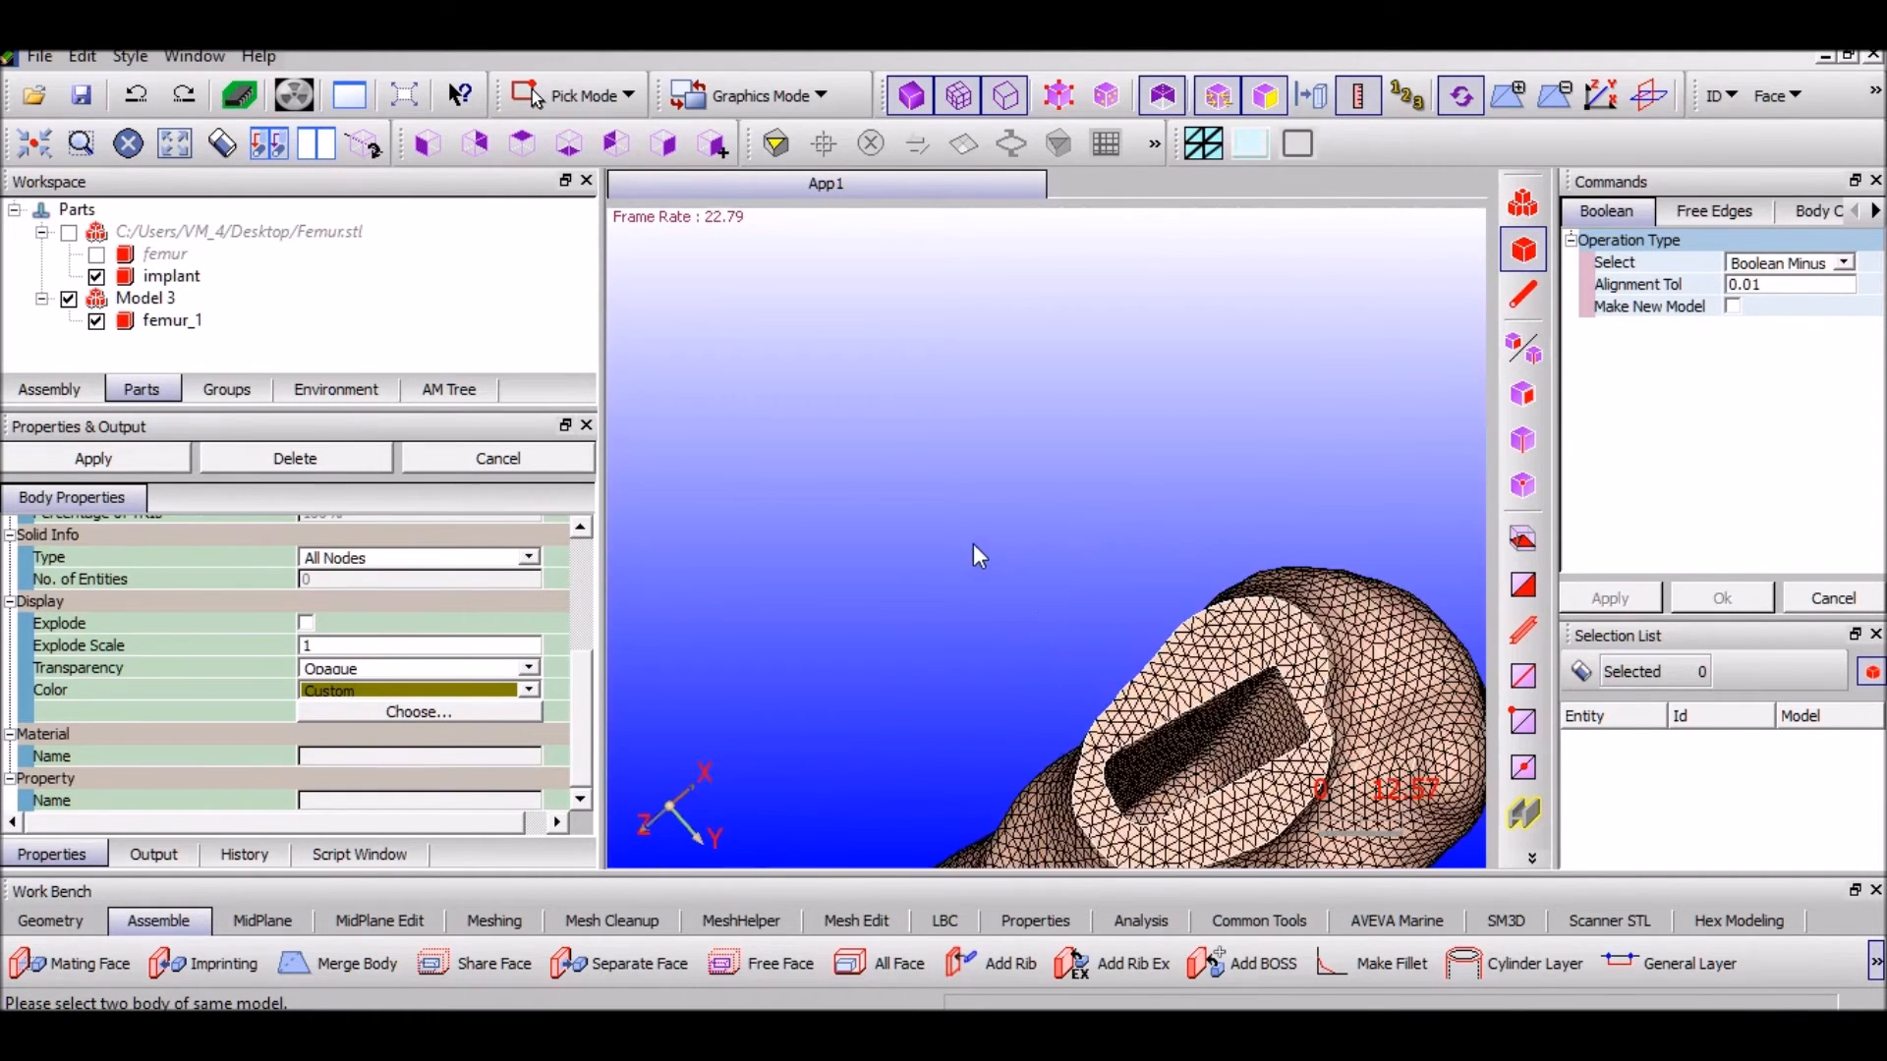
pyautogui.scroll(5, 978, 556)
pyautogui.click(159, 258)
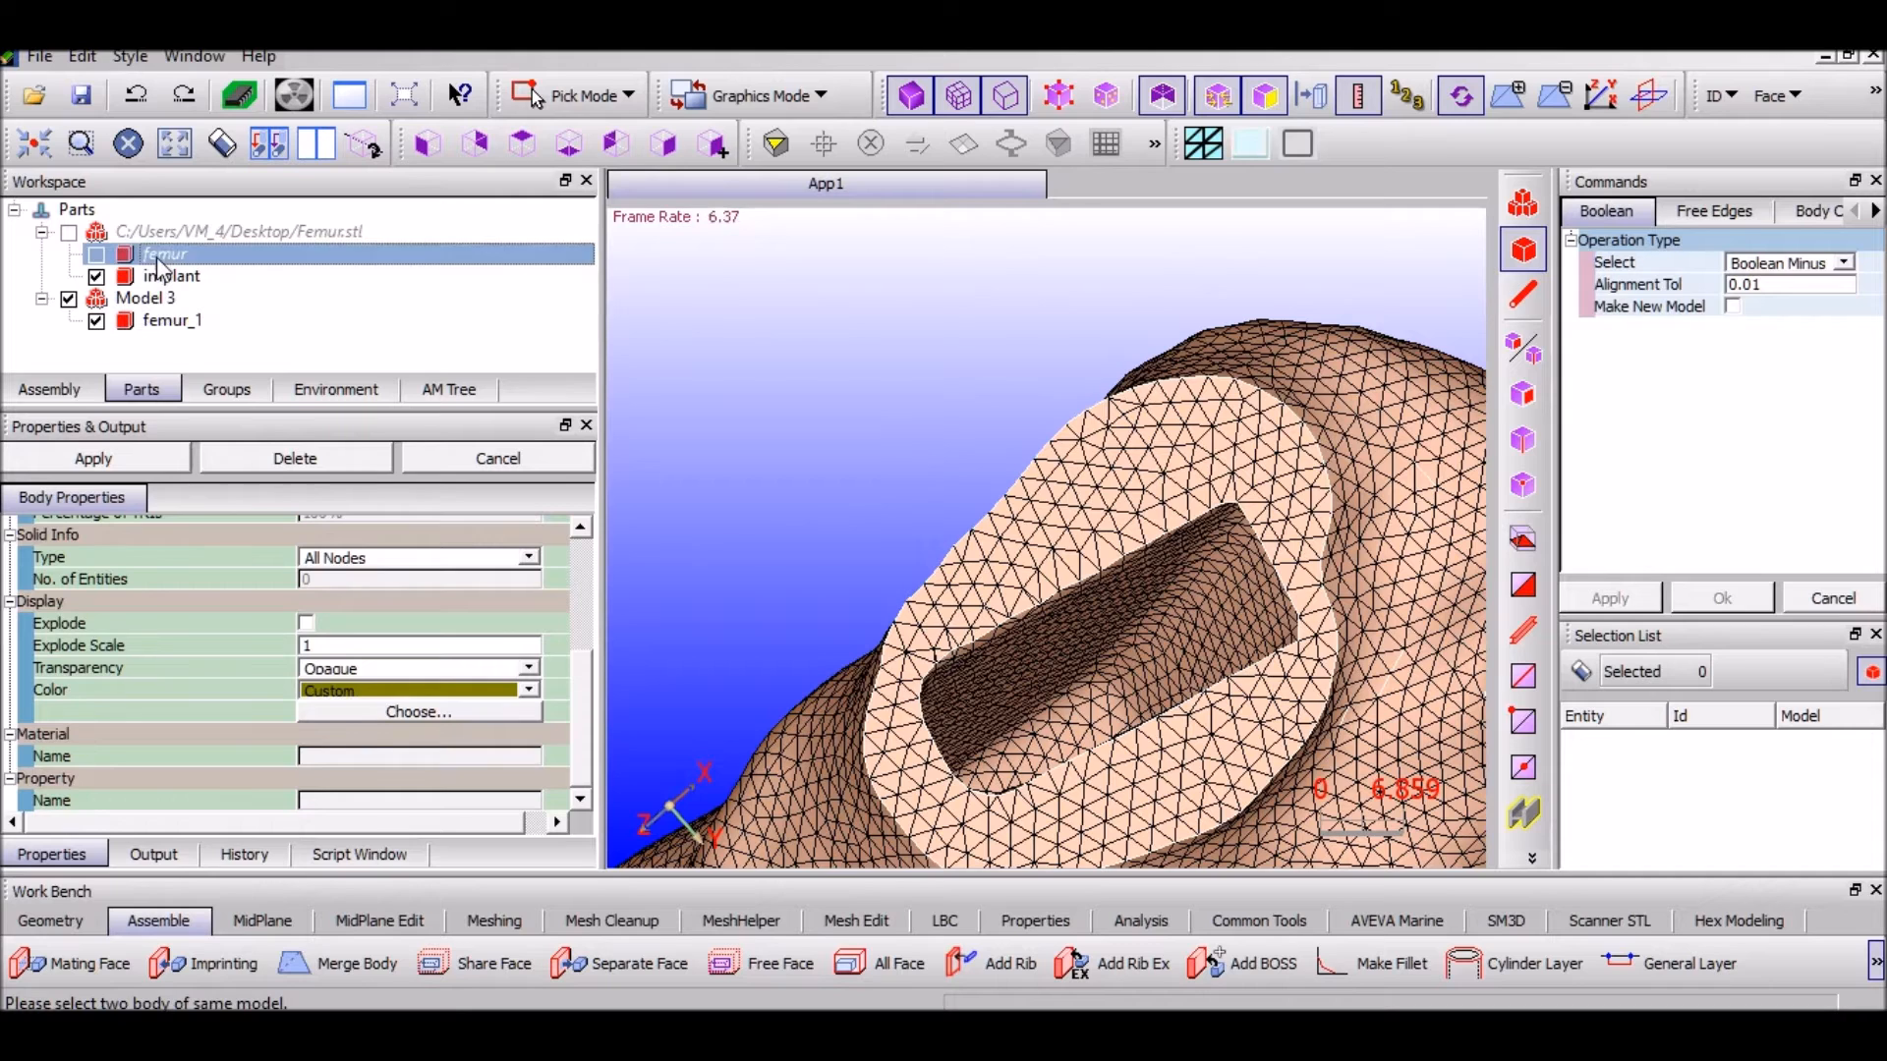
# Cut the implant from the Femur.stl model and paste it into Model 3
pyautogui.click(132, 277)
pyautogui.rightClick(125, 280)
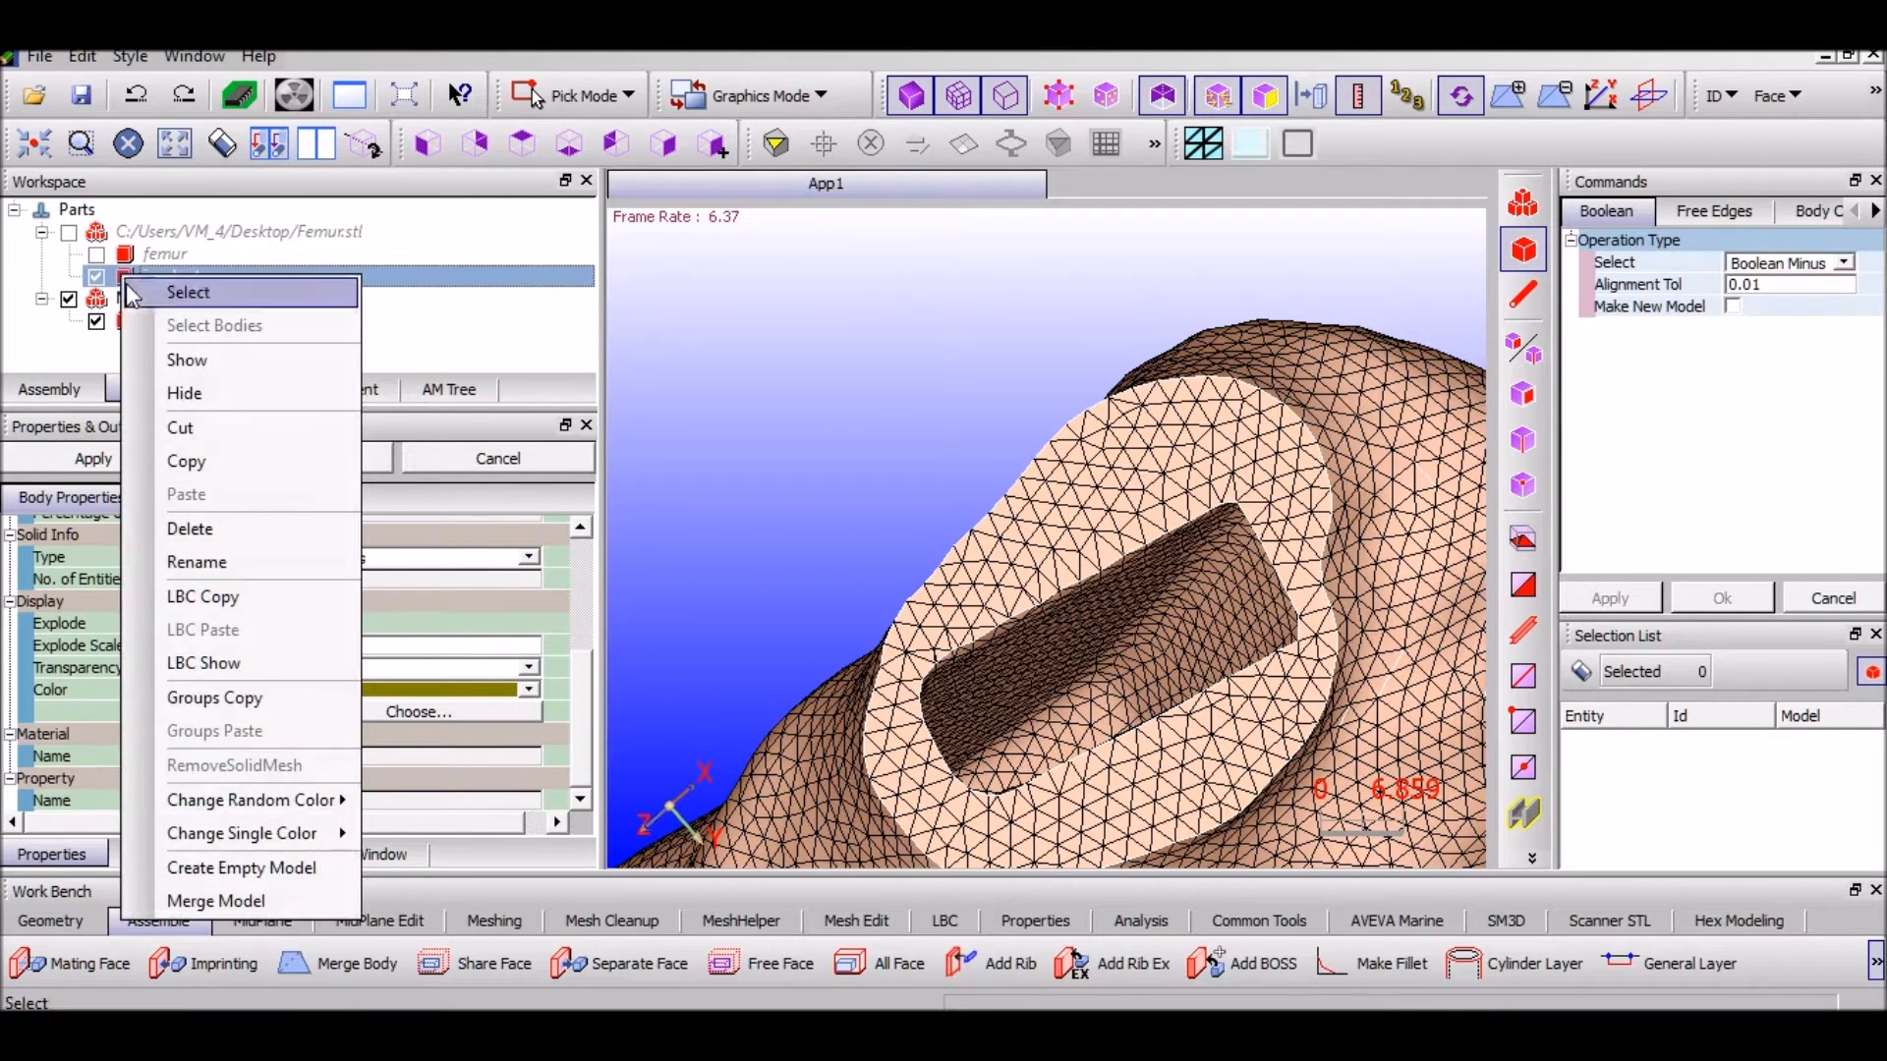
pyautogui.click(253, 427)
pyautogui.rightClick(150, 303)
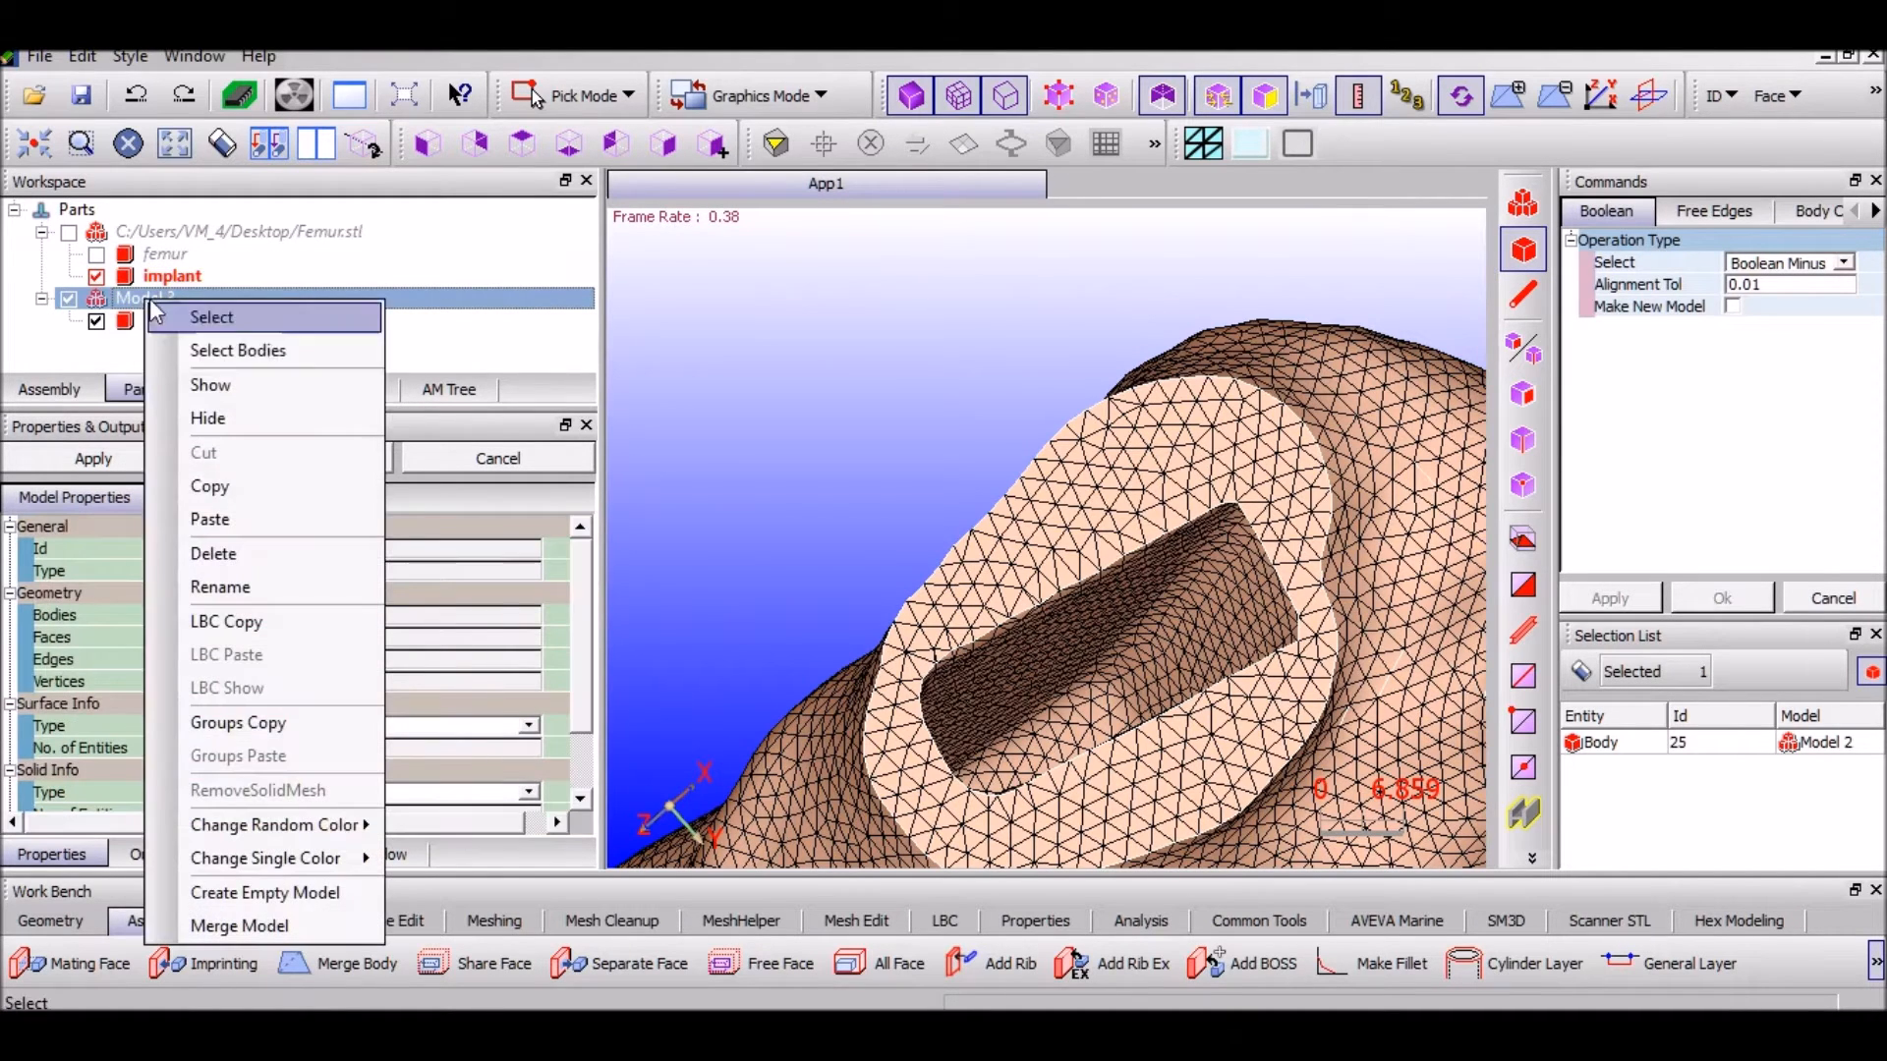
pyautogui.click(209, 519)
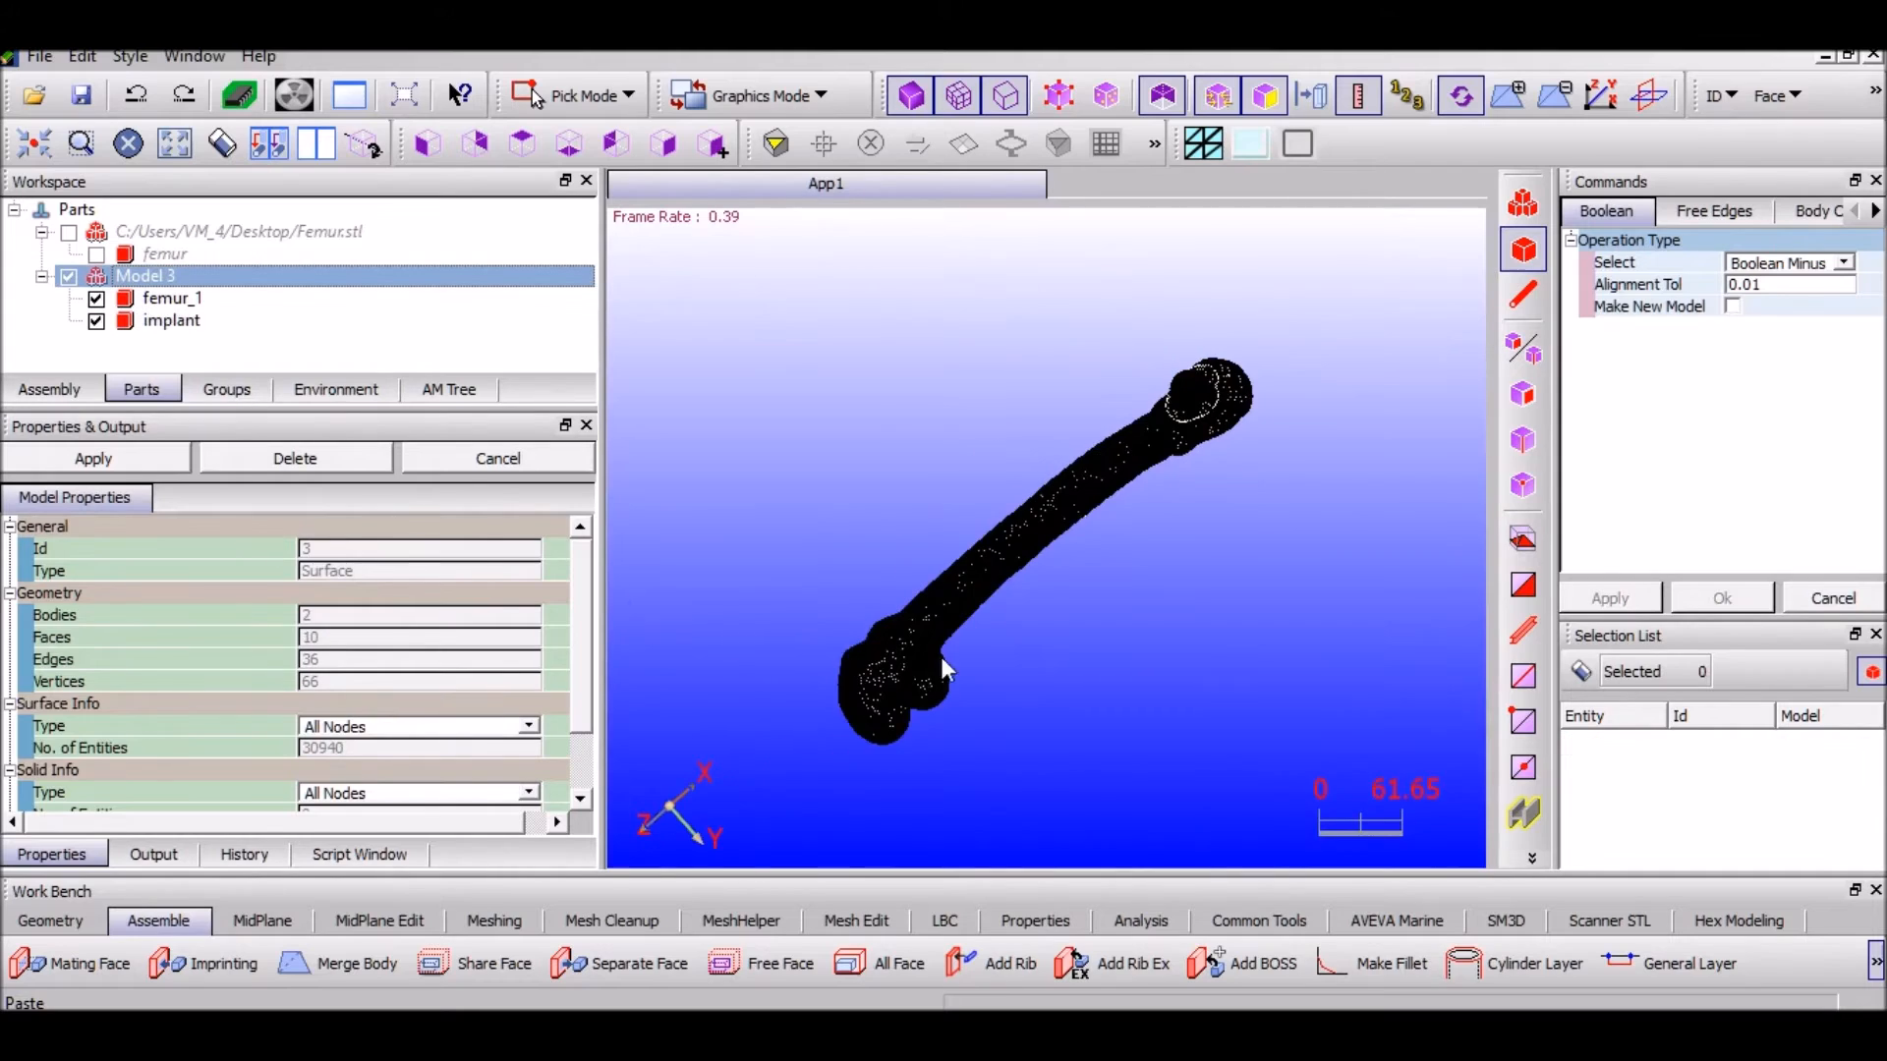
pyautogui.scroll(5, 1150, 521)
pyautogui.scroll(4, 1006, 505)
pyautogui.moveTo(952, 511); pyautogui.dragTo(1065, 474, button='middle')
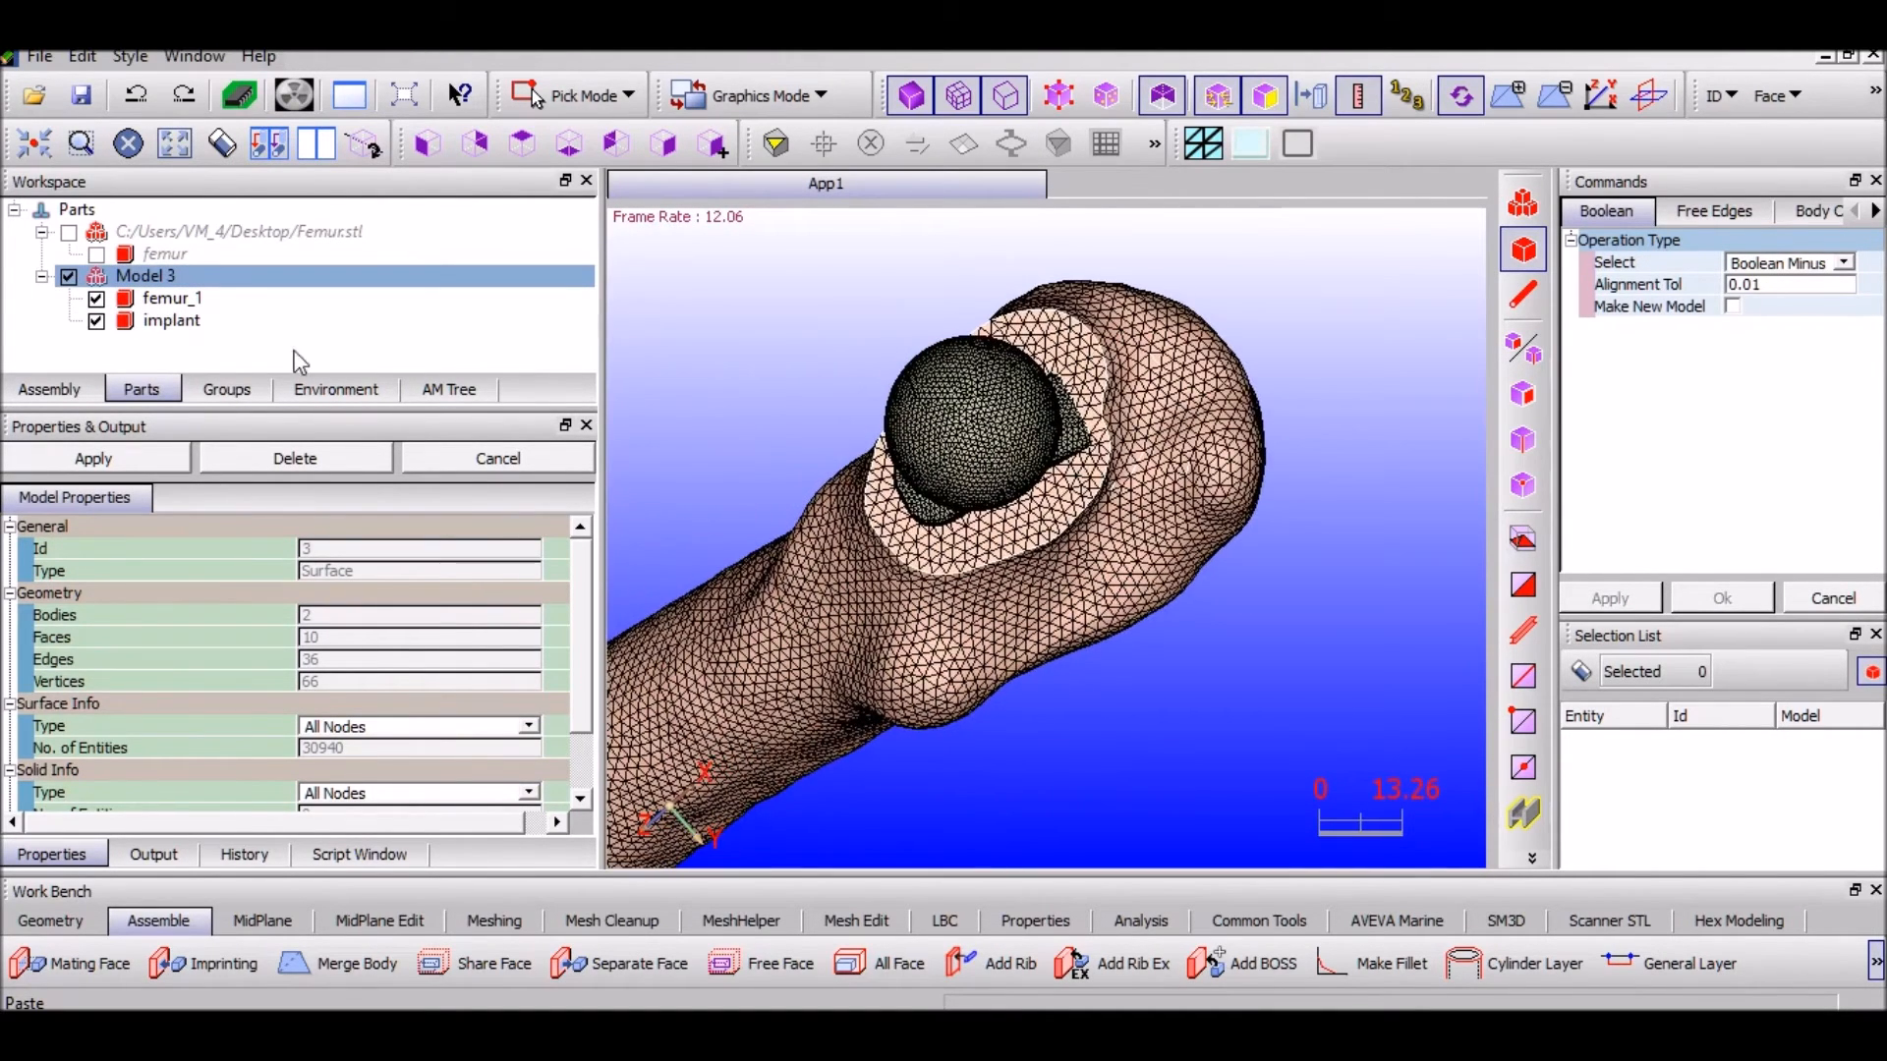
pyautogui.click(182, 324)
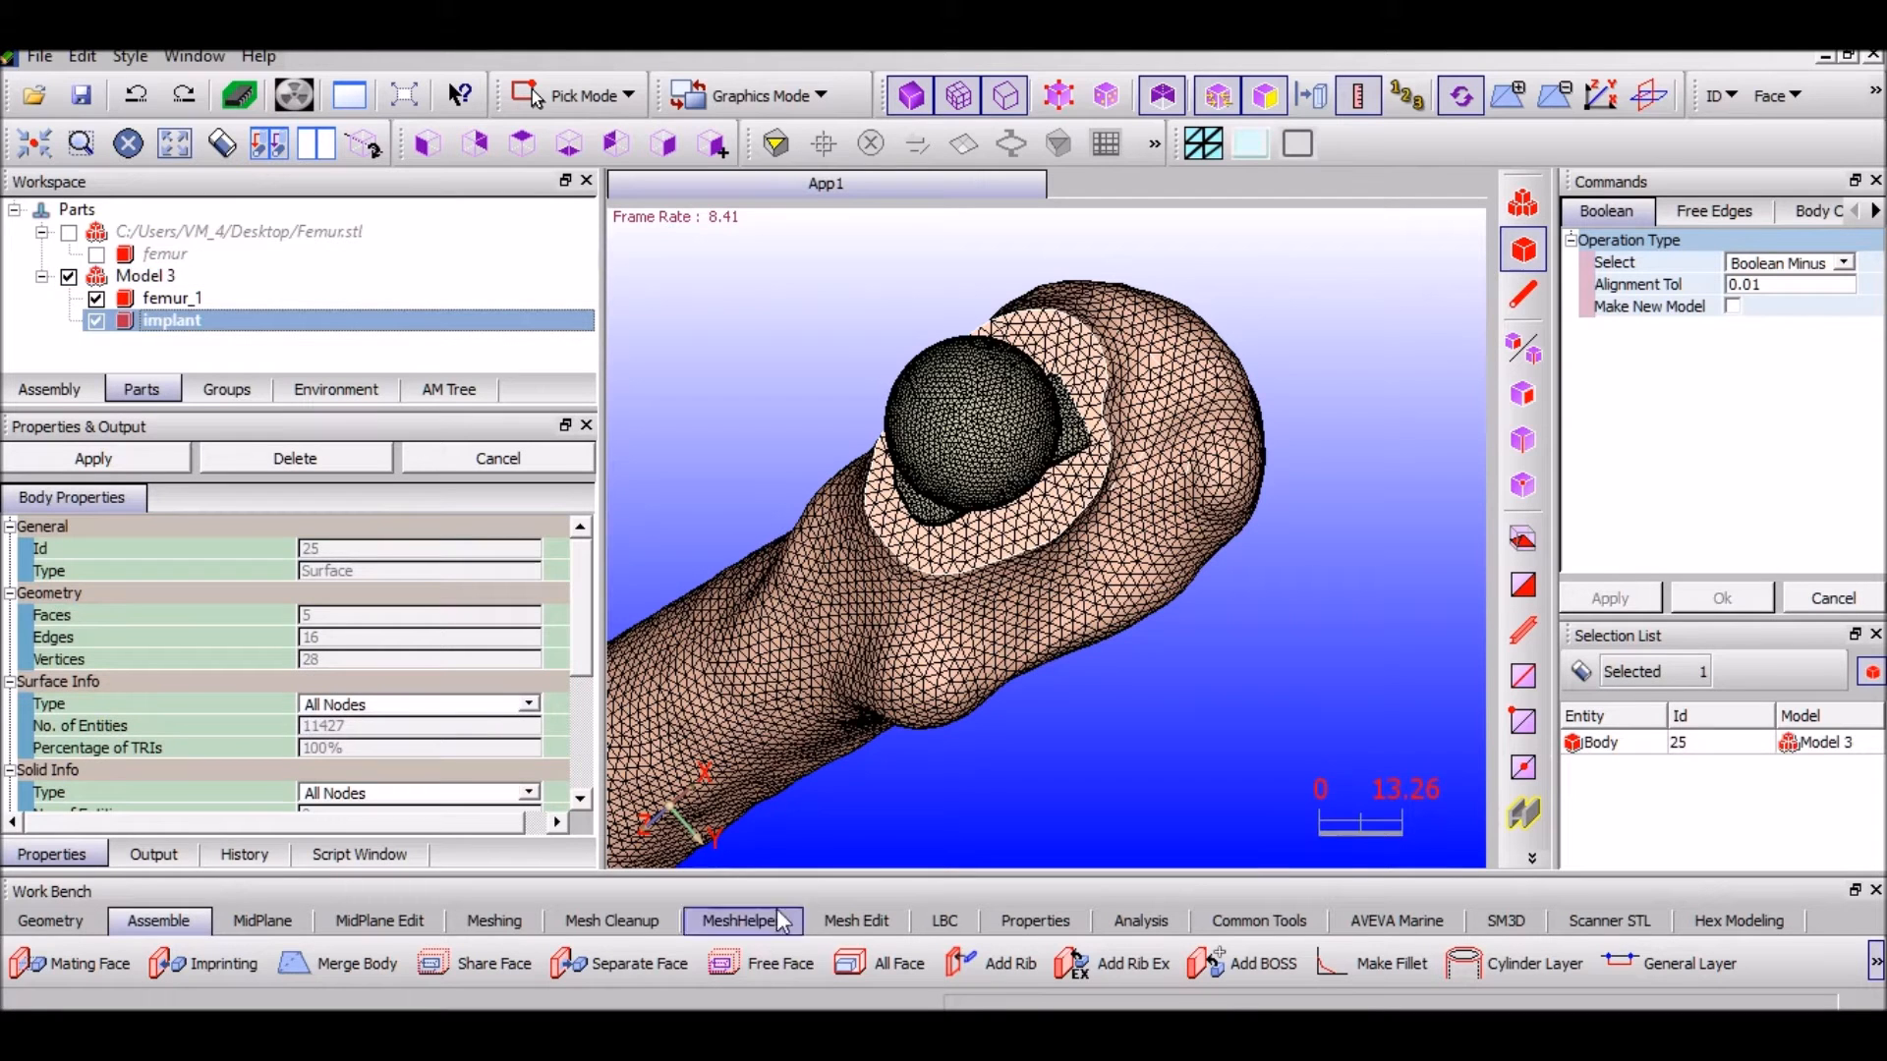
# Set the implant's Local Remesh maximum size to 3 and average size to 2
pyautogui.click(480, 918)
pyautogui.click(924, 968)
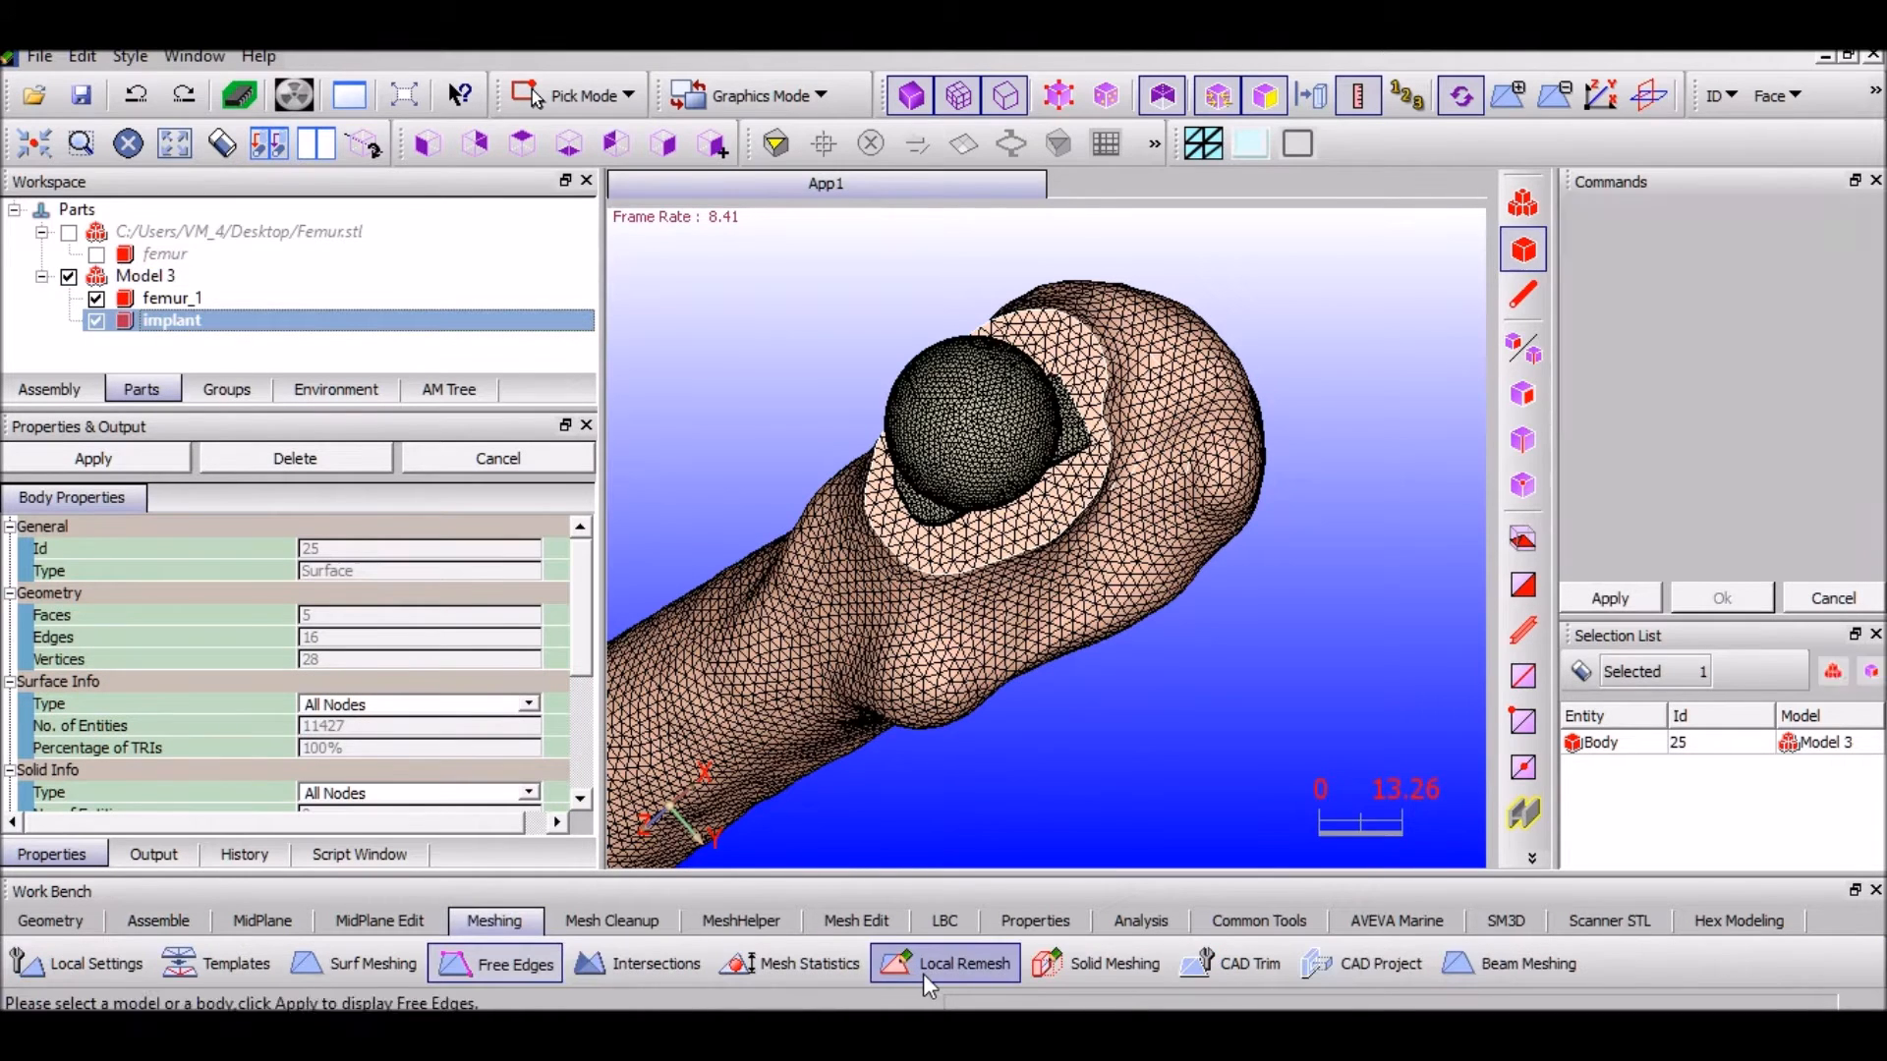
pyautogui.doubleClick(1738, 374)
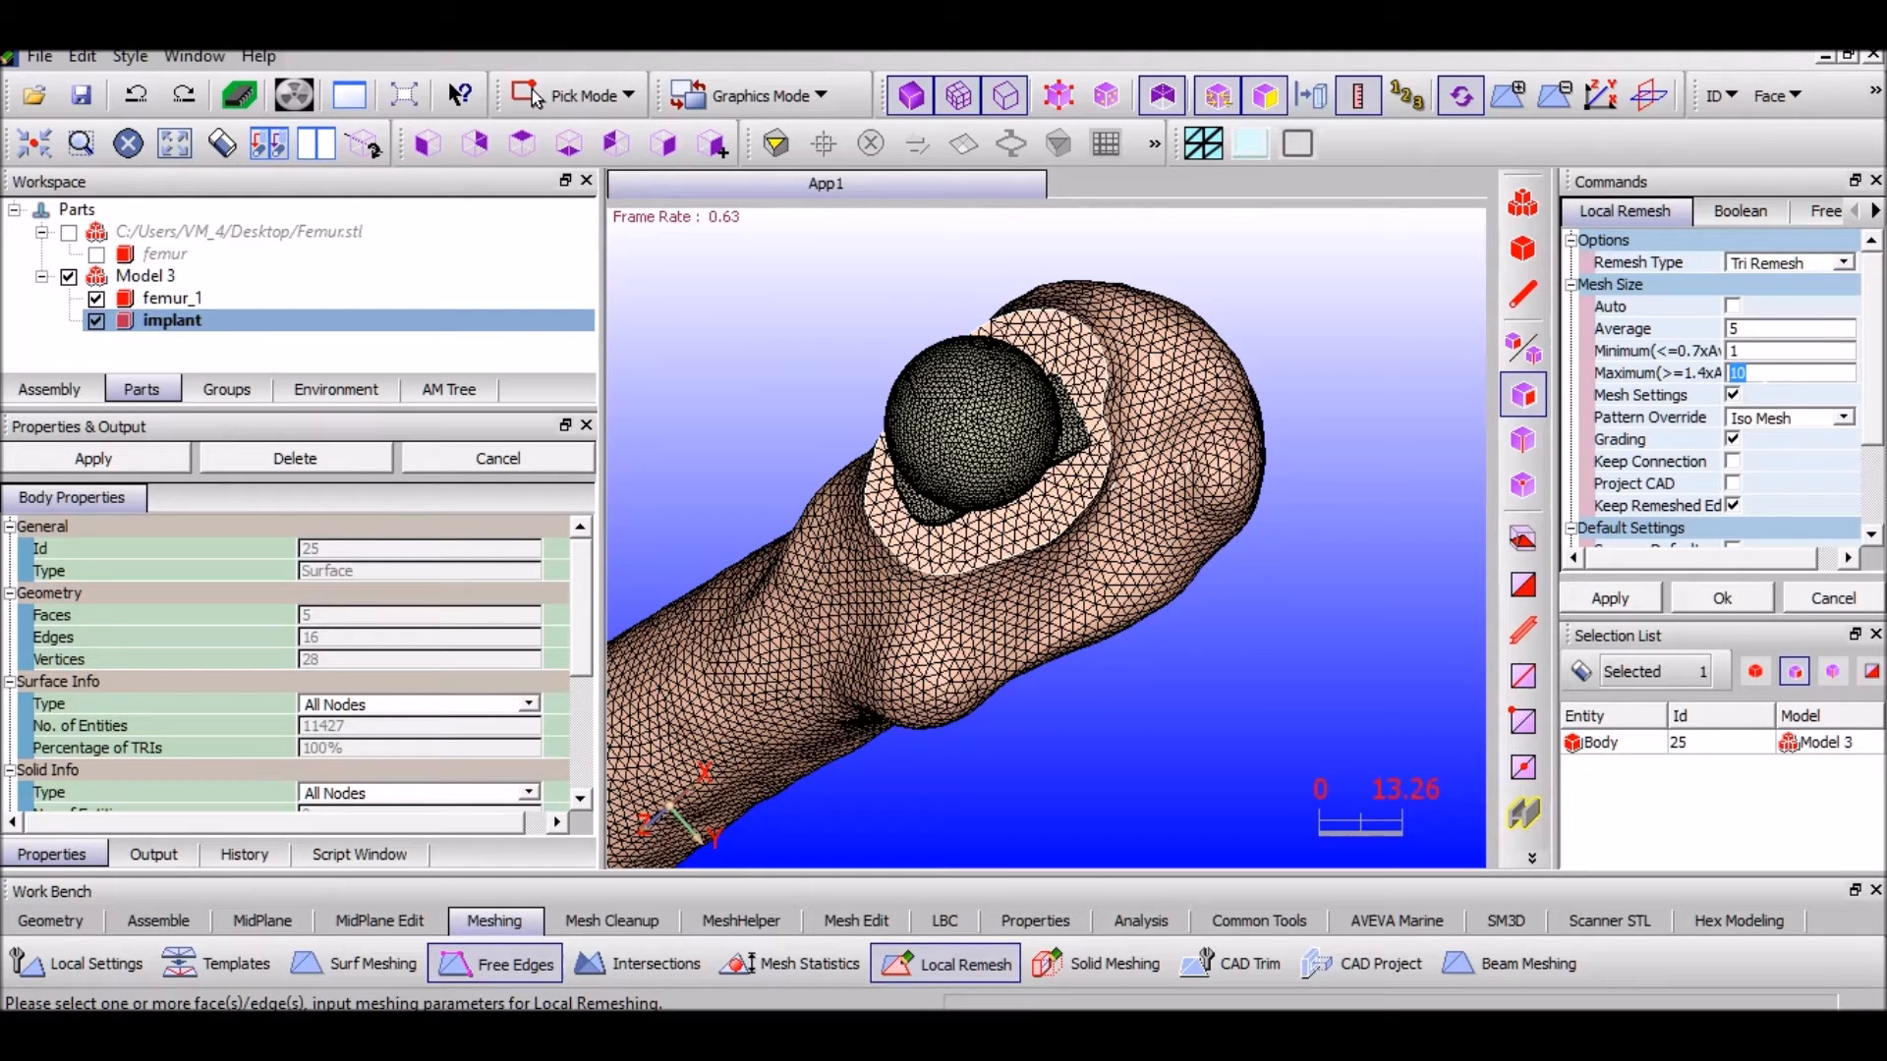
pyautogui.write('3')
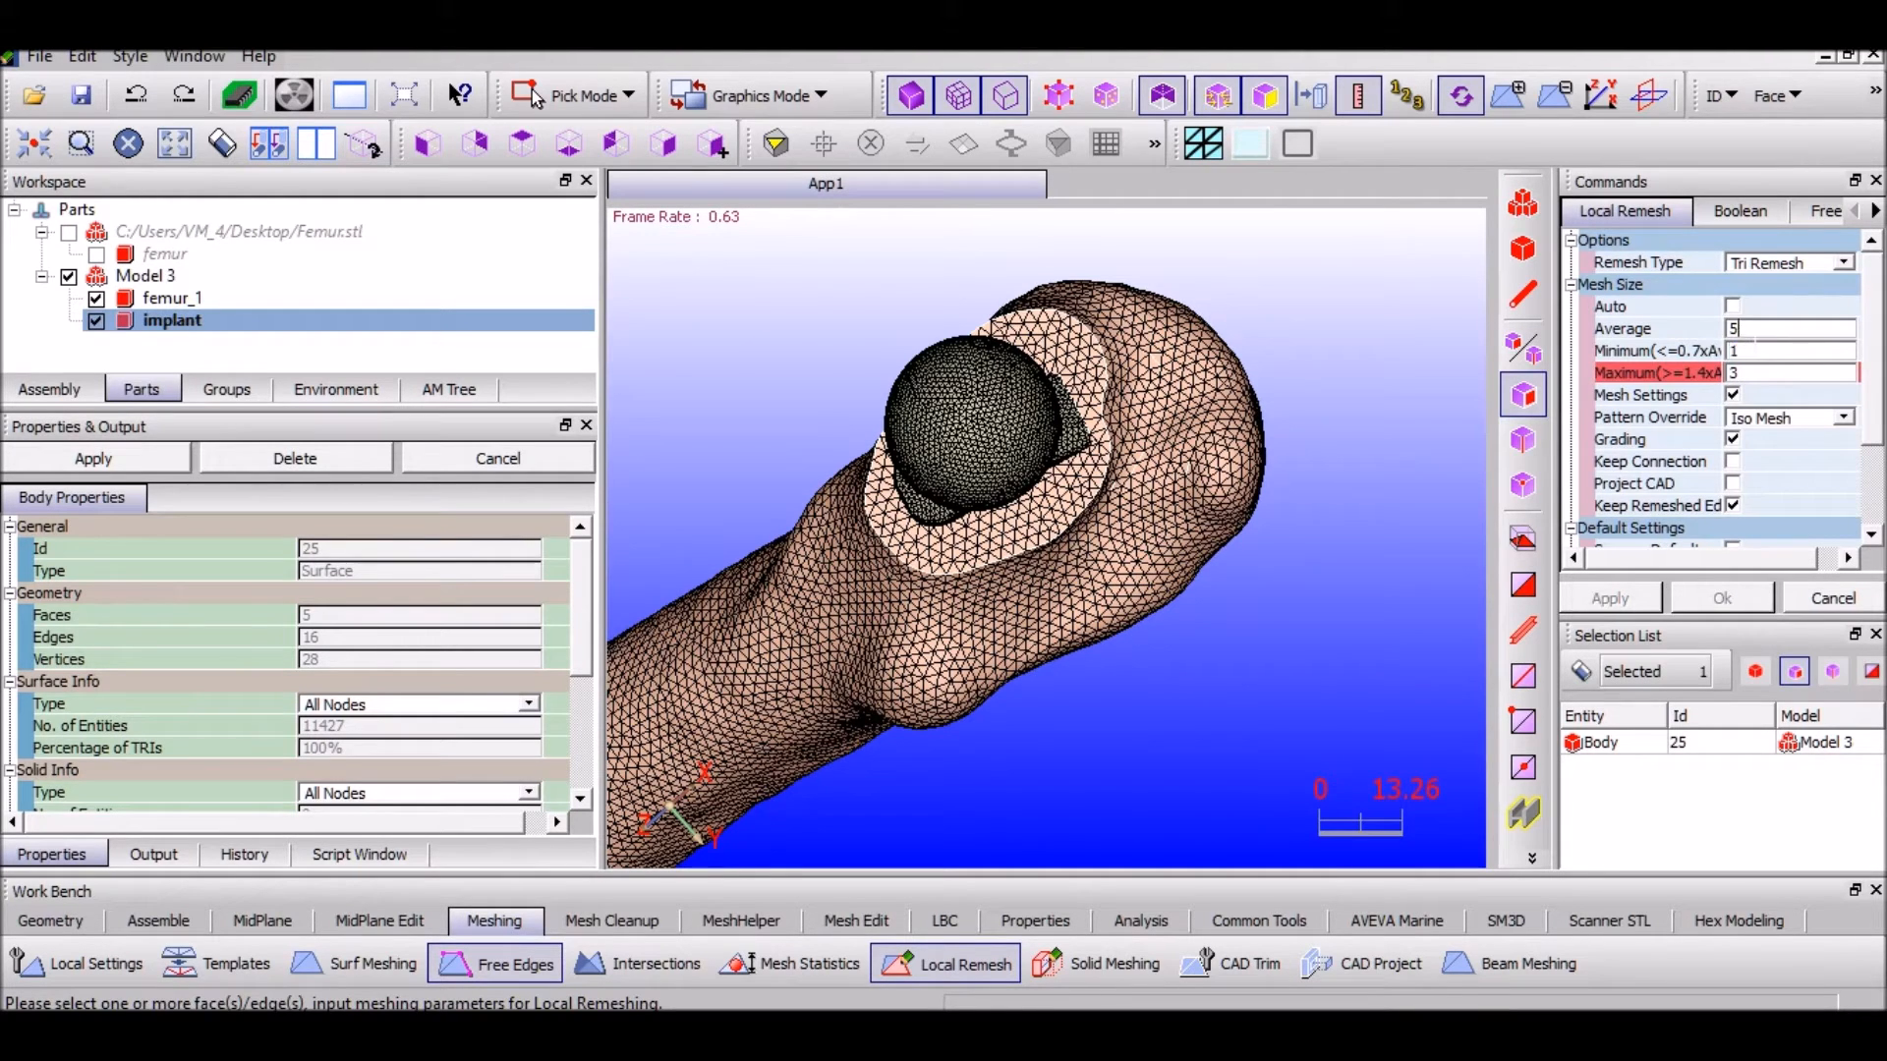
pyautogui.press('BackSpace')
pyautogui.write('2')
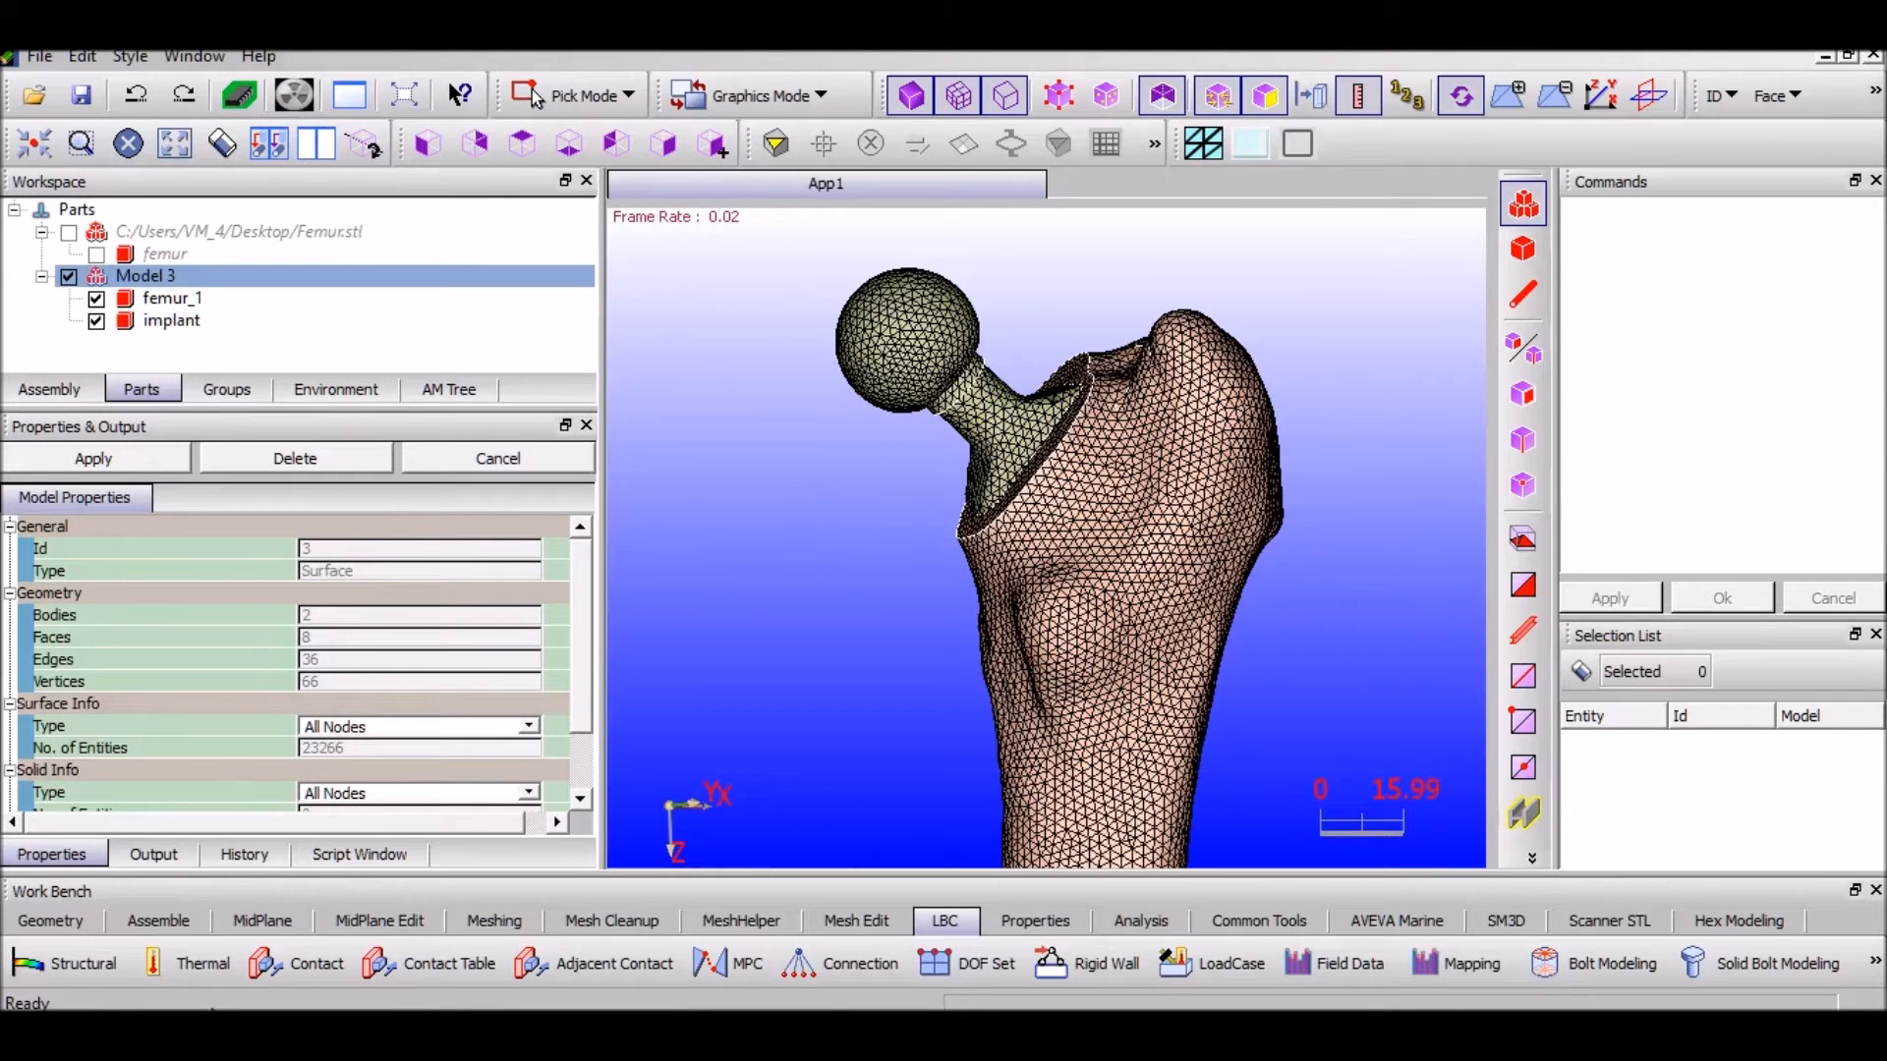
# Find mating faces between femur_1 and the implant at tolerance 1 and select the resulting group
pyautogui.click(184, 924)
pyautogui.click(99, 967)
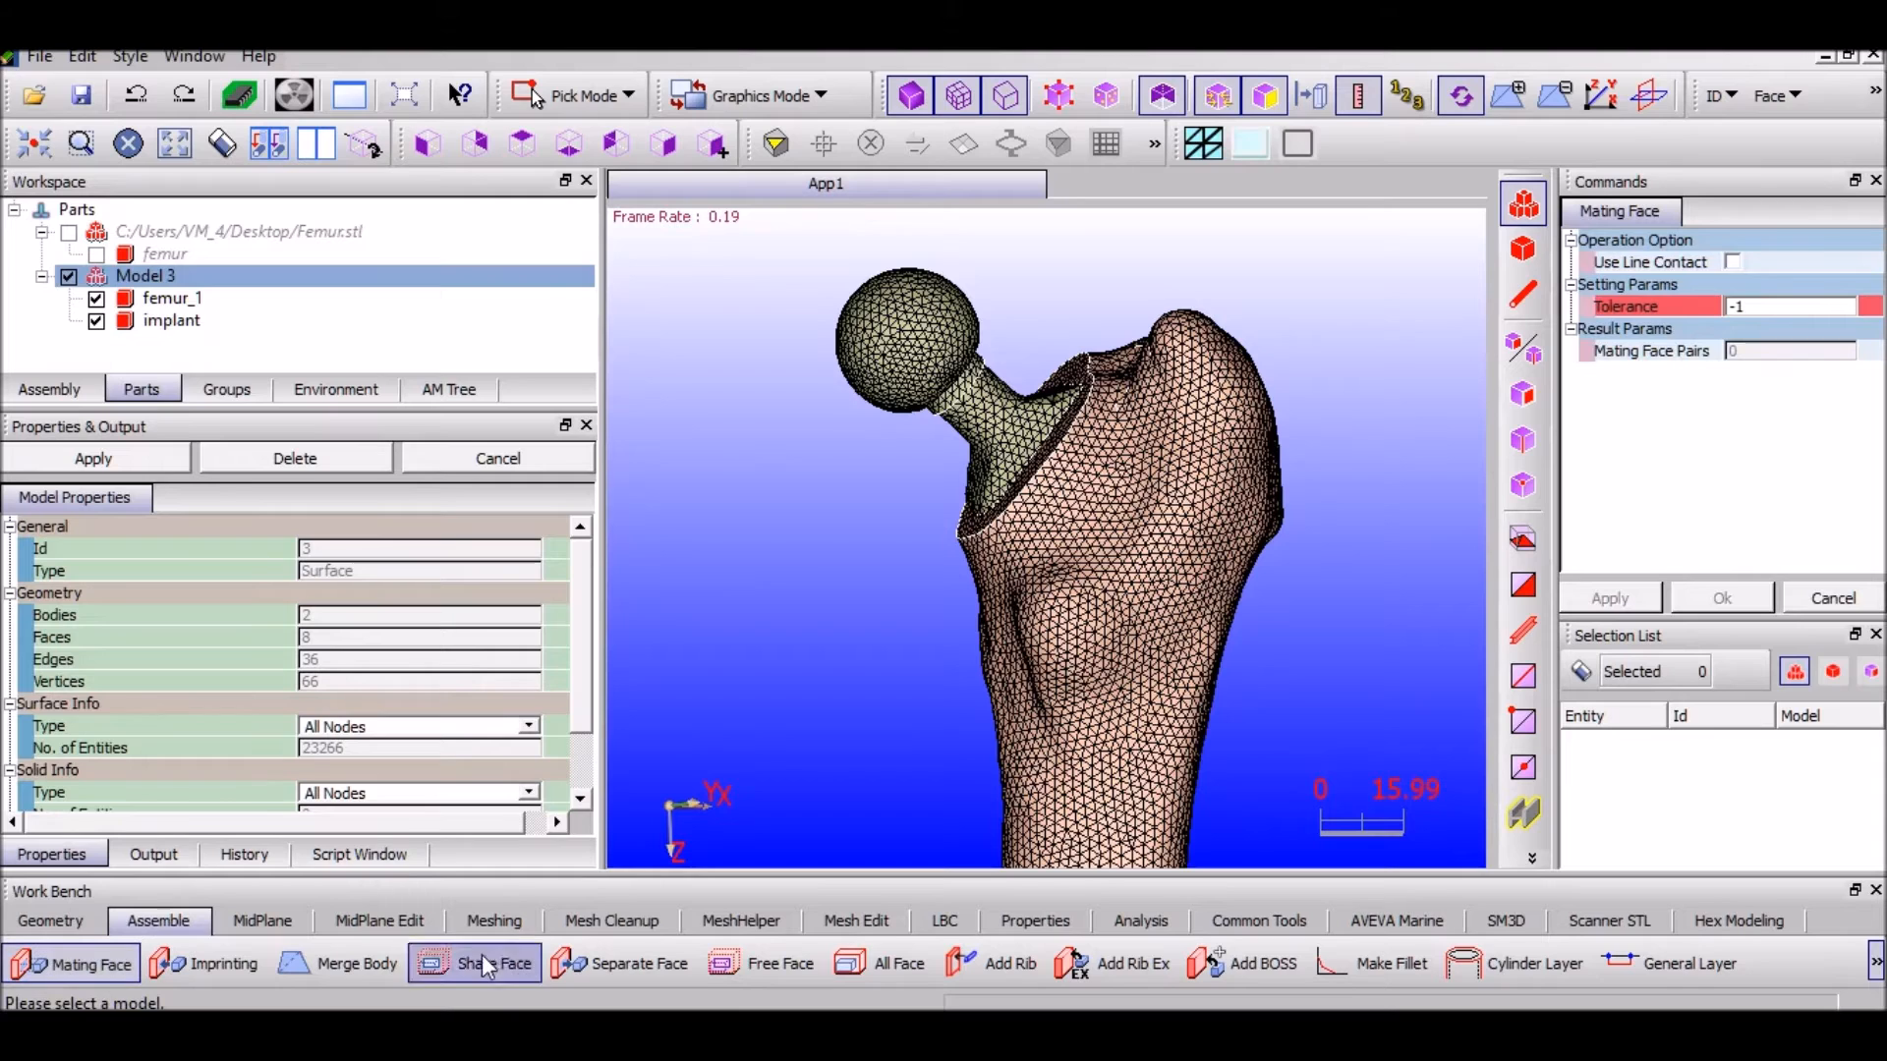
pyautogui.click(163, 297)
pyautogui.click(118, 324)
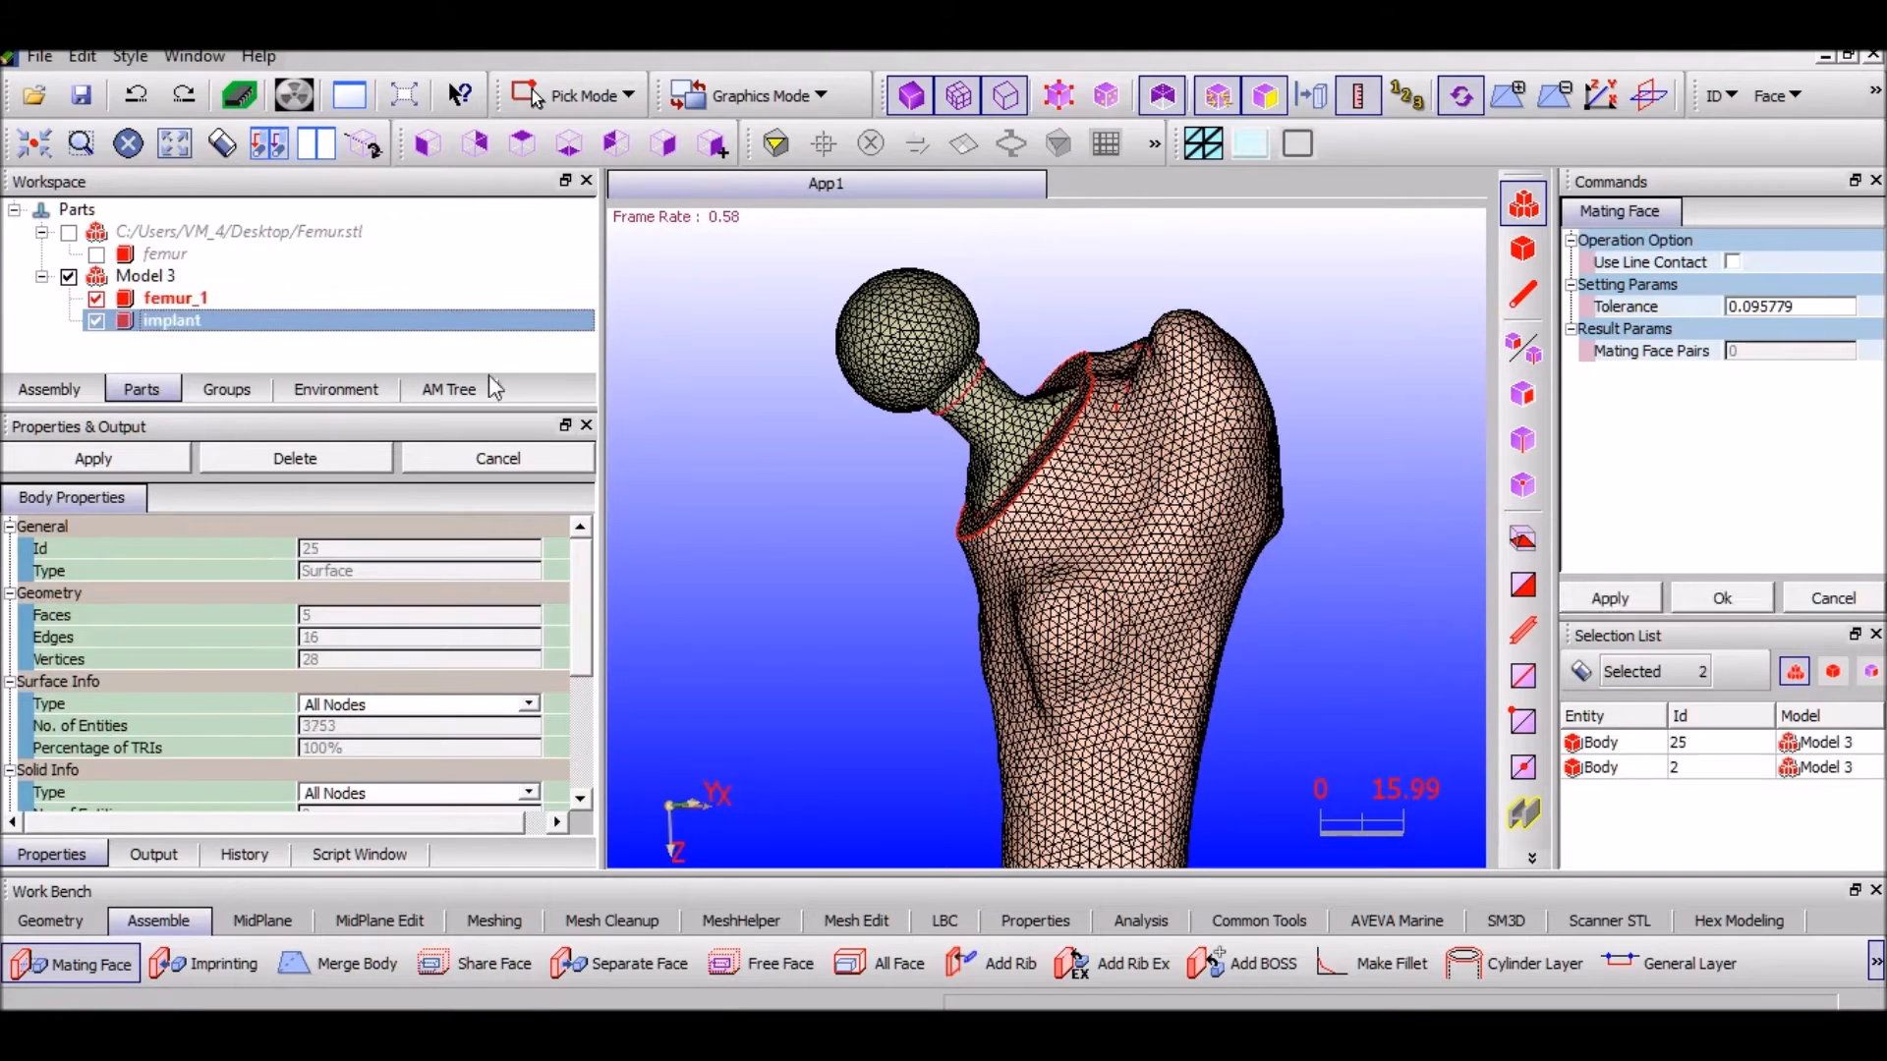
pyautogui.doubleClick(1791, 307)
pyautogui.write('1')
pyautogui.click(1609, 599)
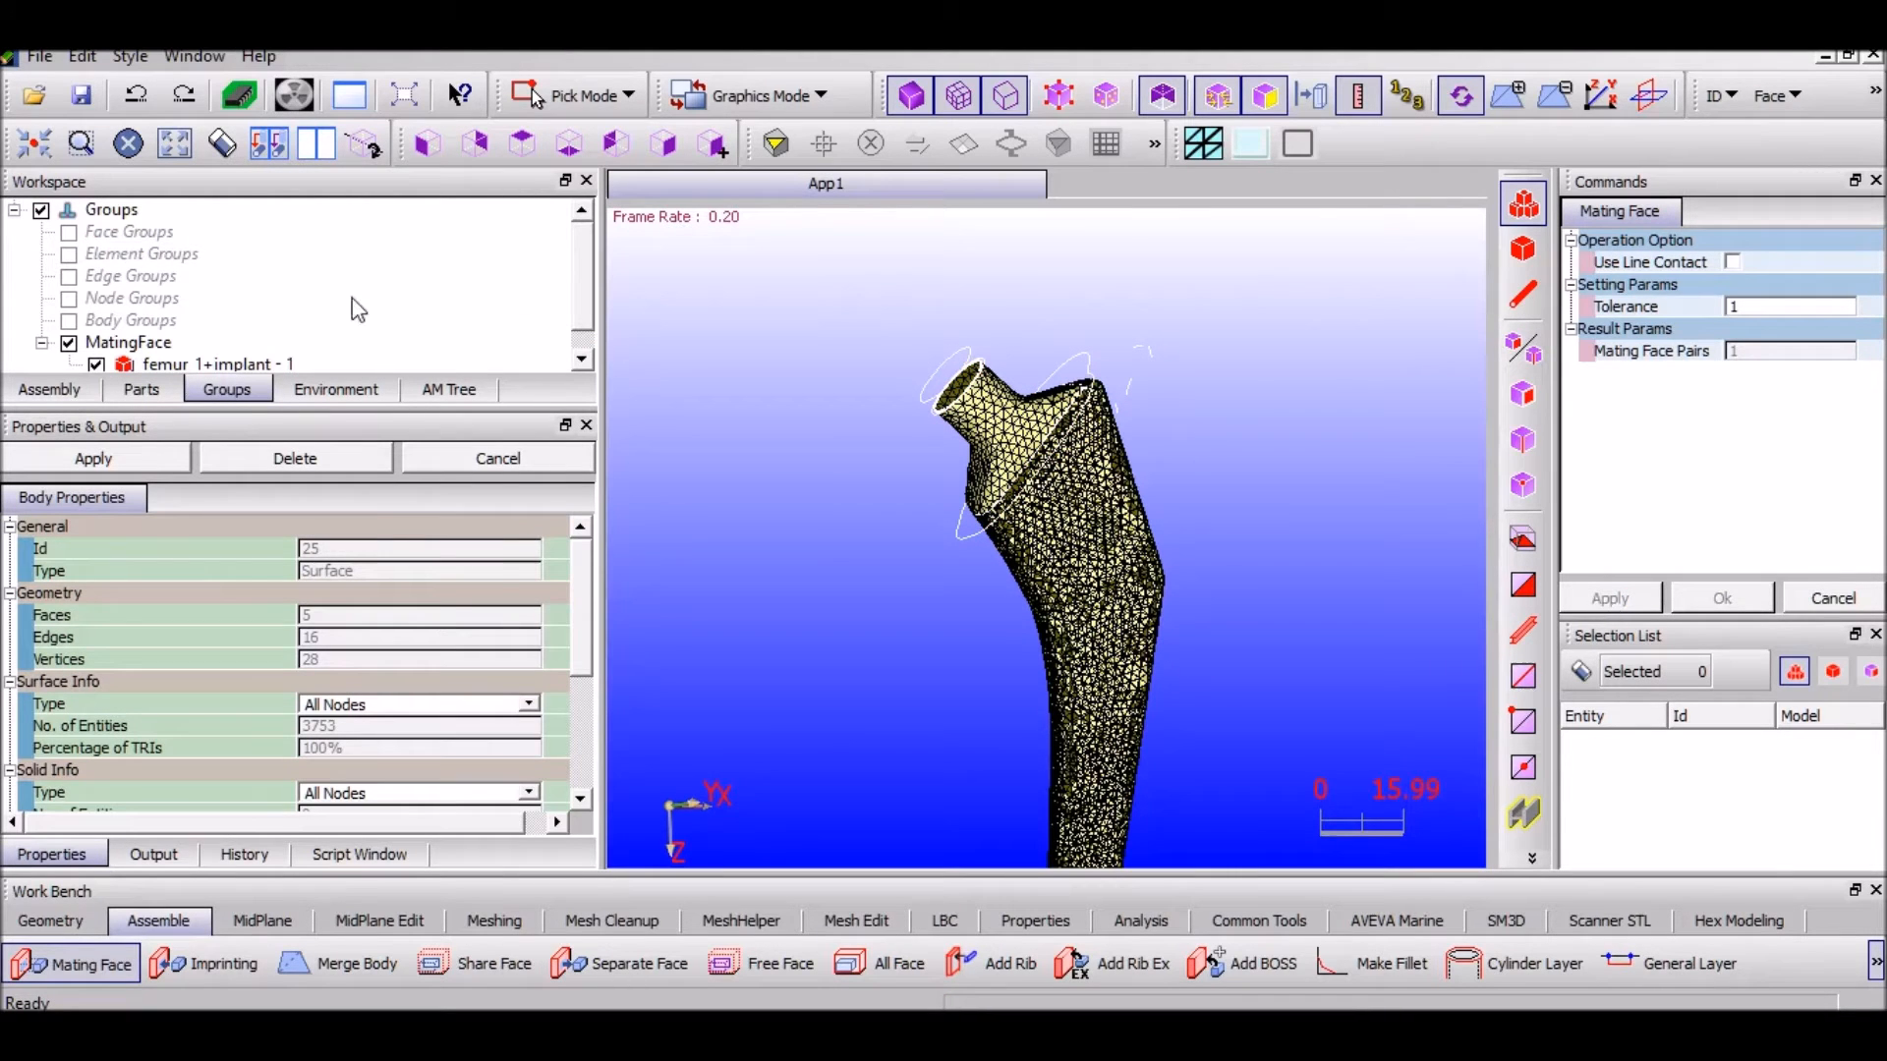
pyautogui.click(242, 365)
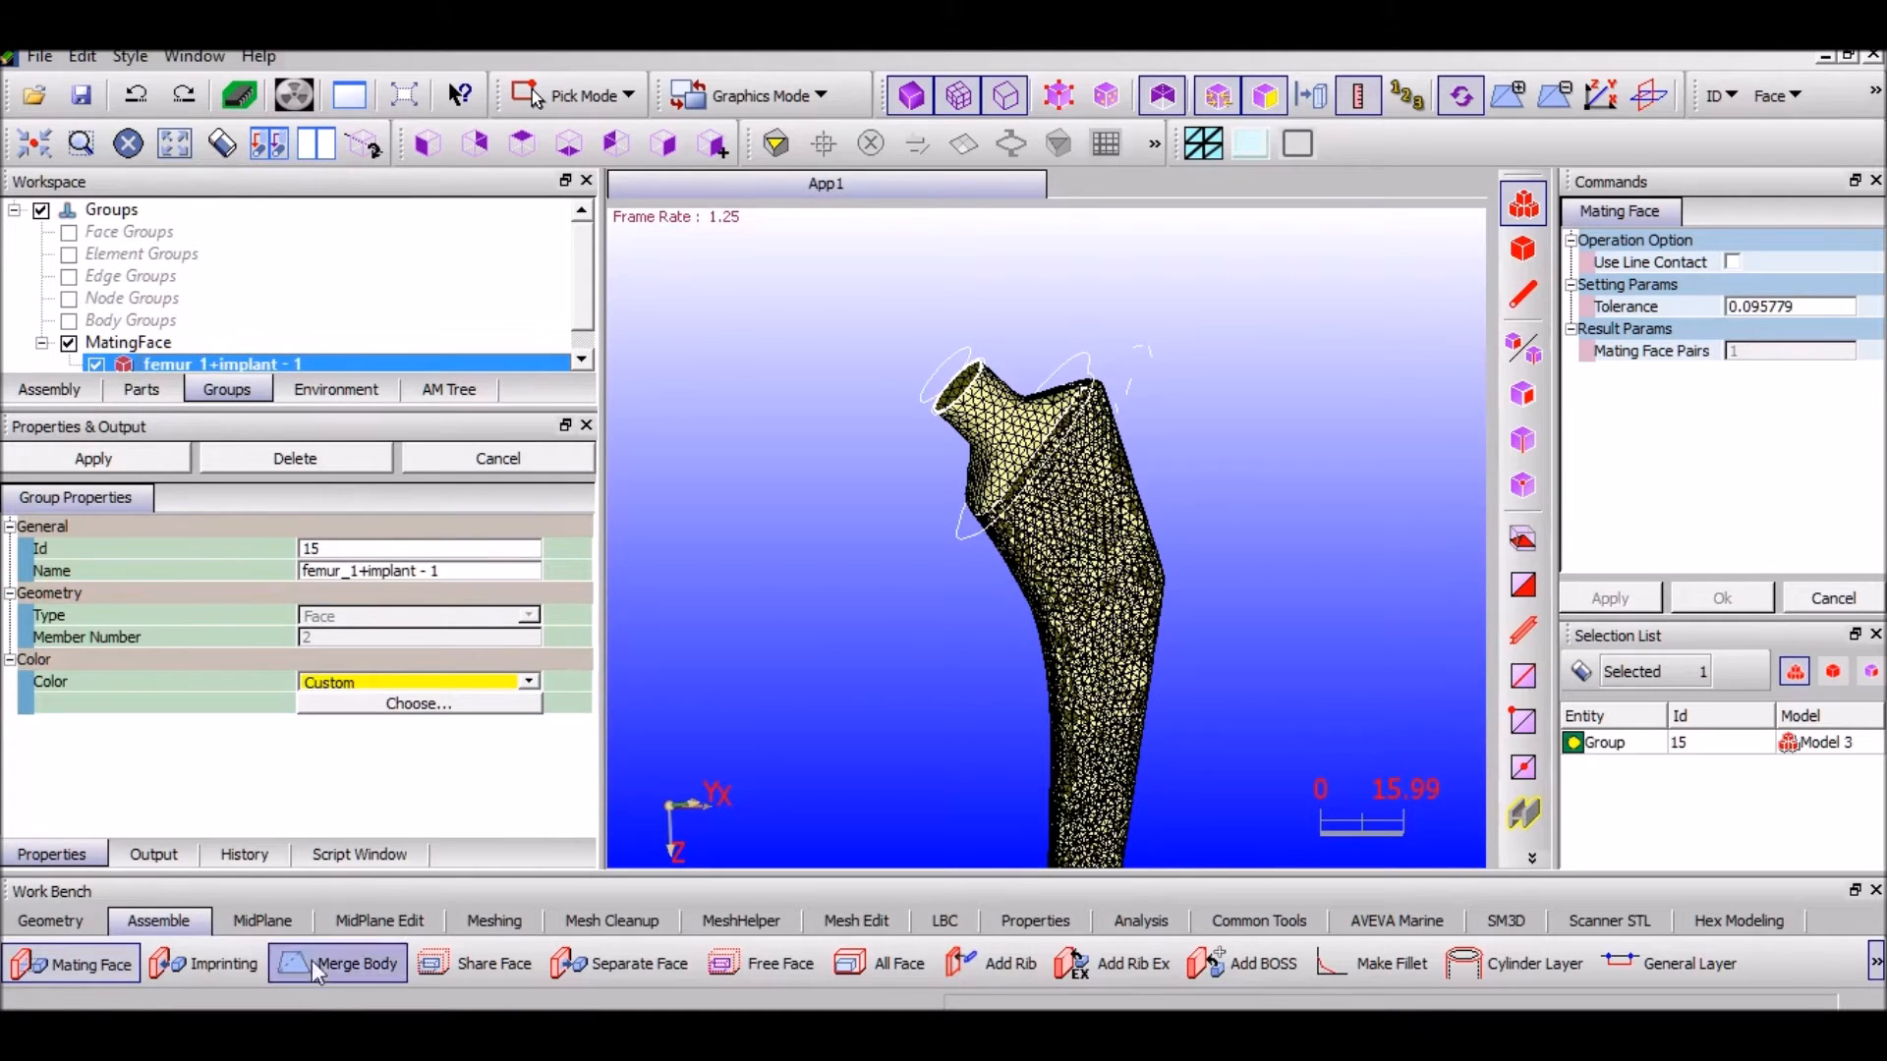
# Imprint the femur_1+implant mating face group
pyautogui.click(177, 968)
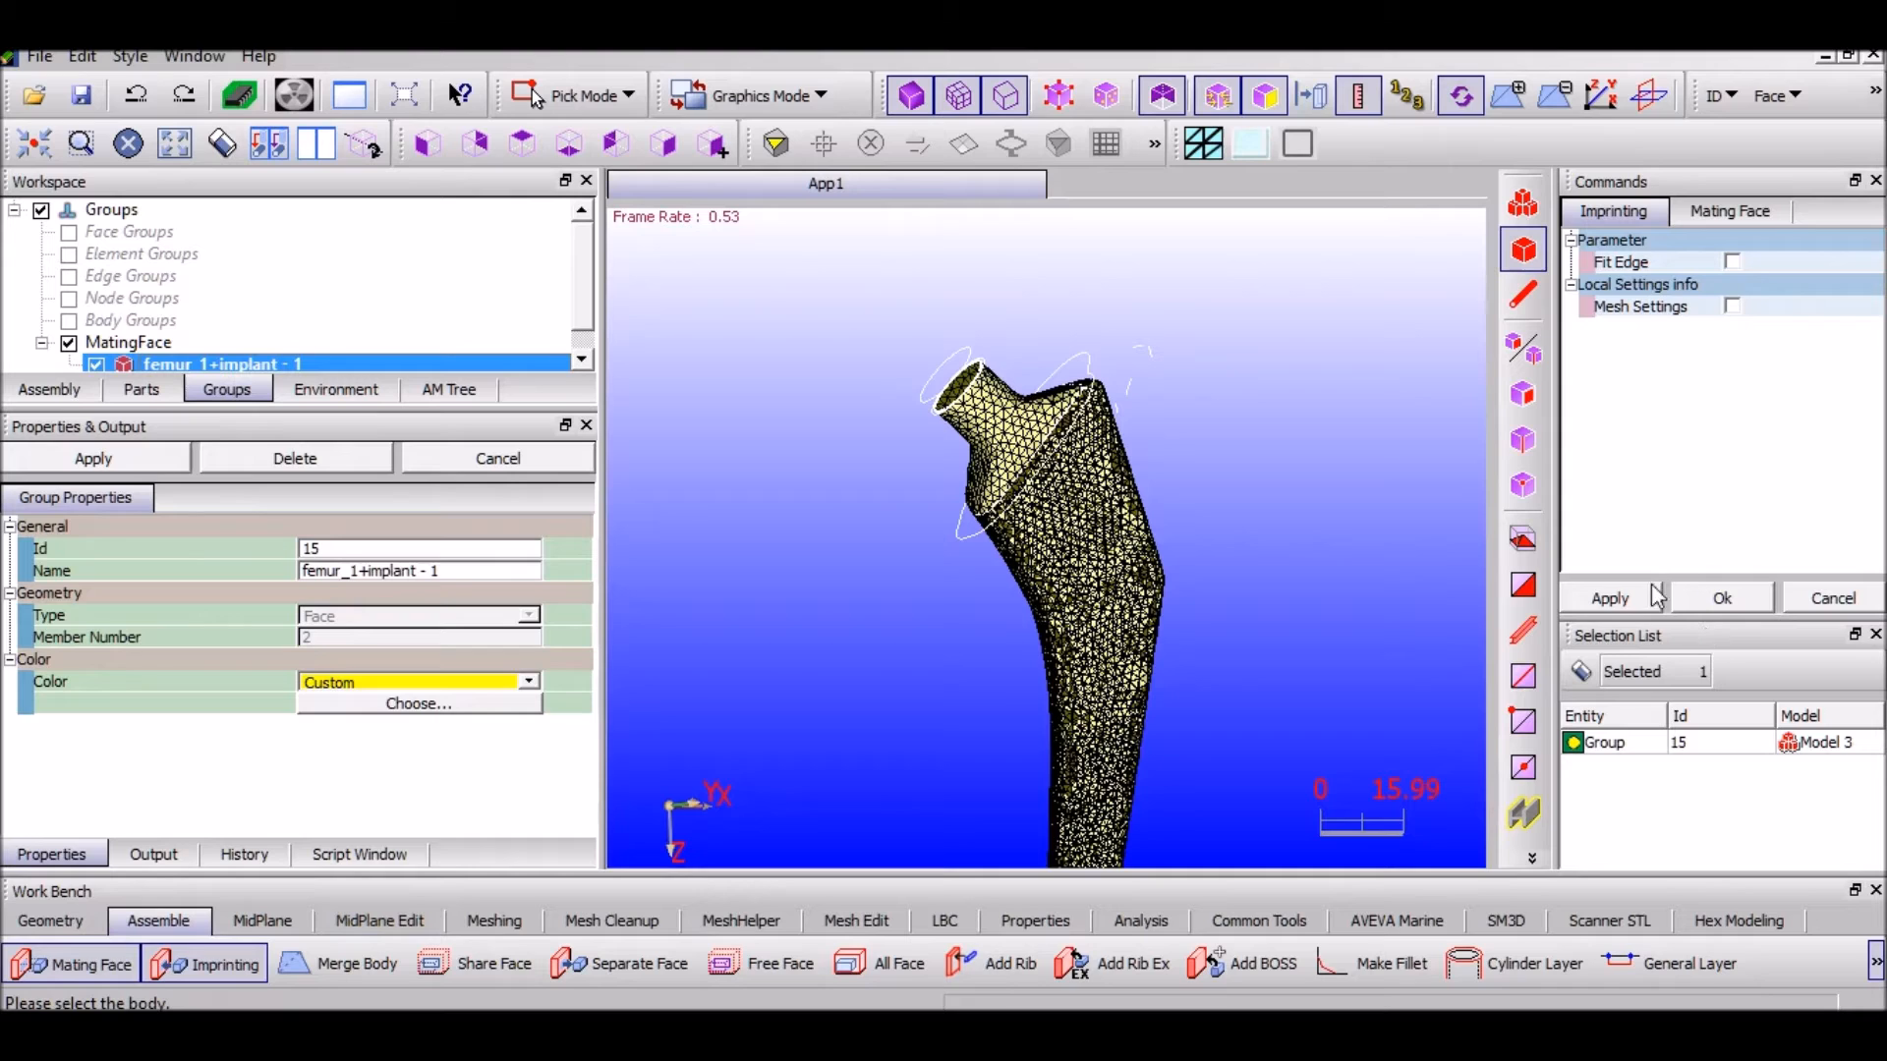
pyautogui.click(1643, 596)
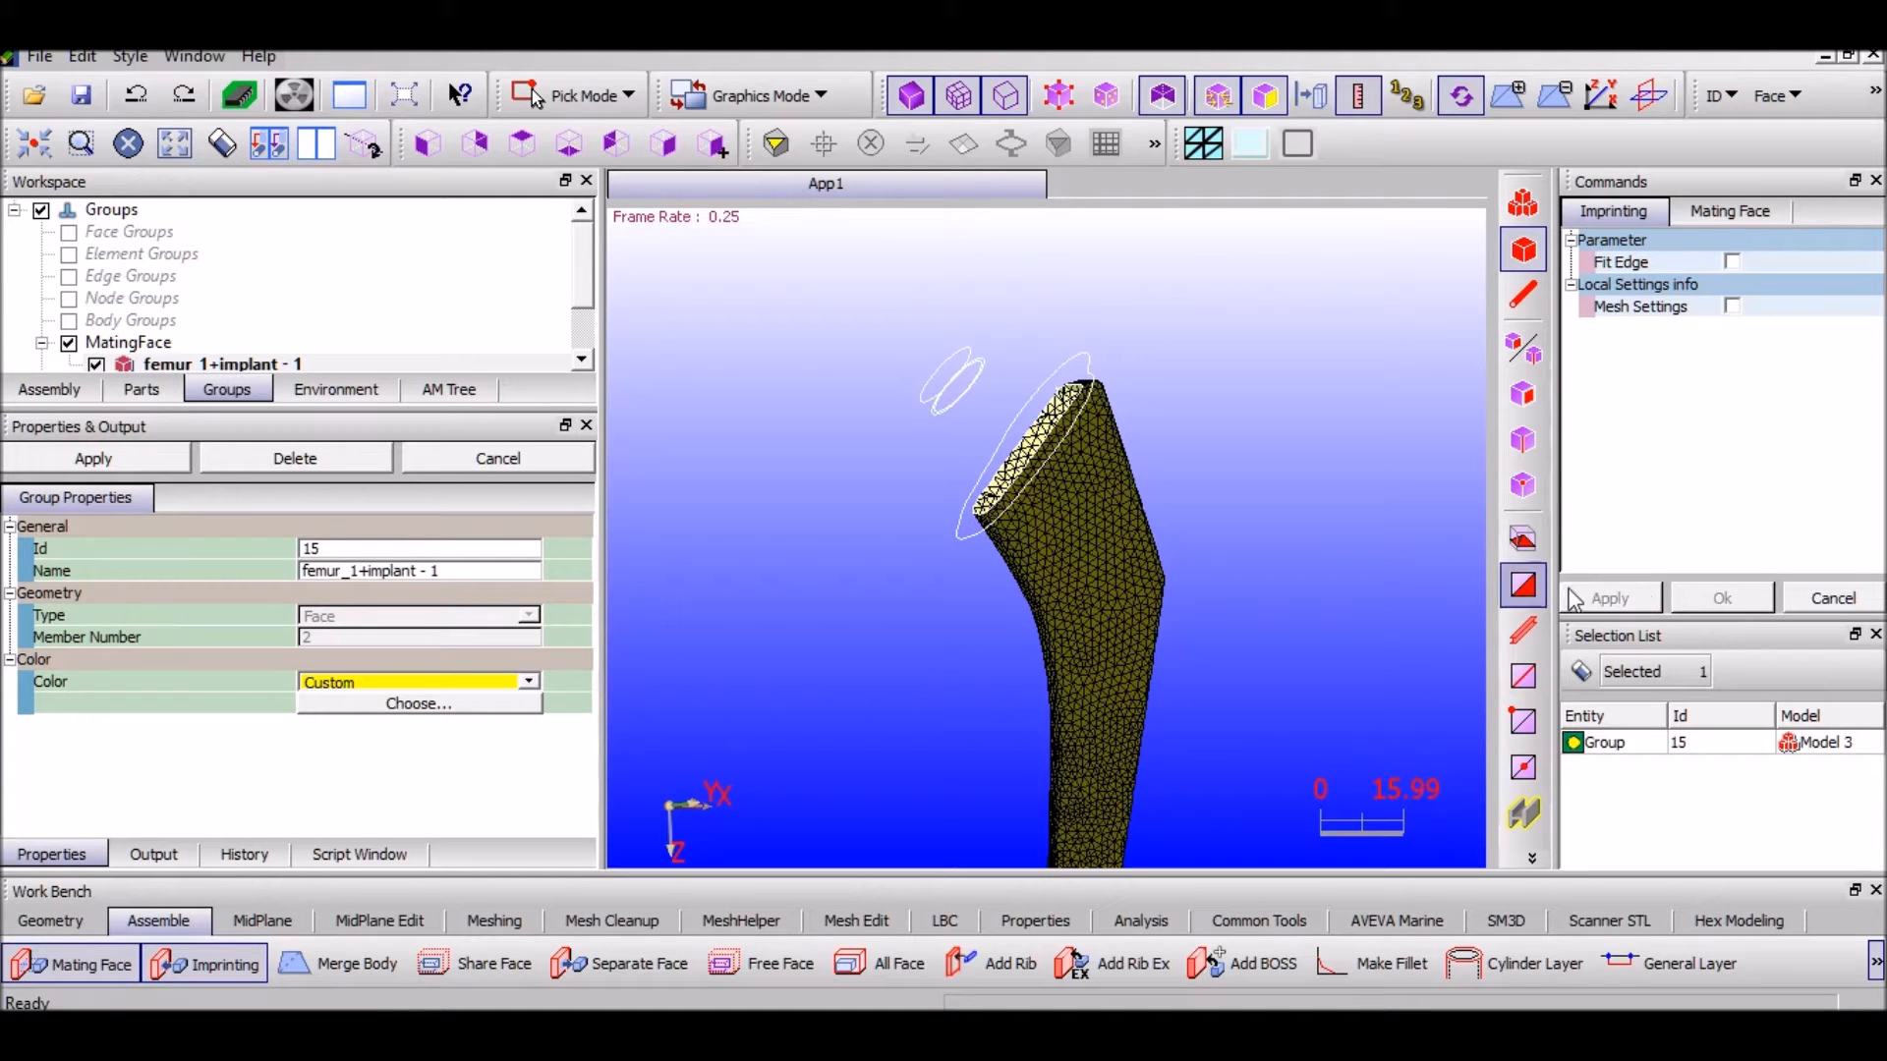
pyautogui.scroll(-1, 580, 280)
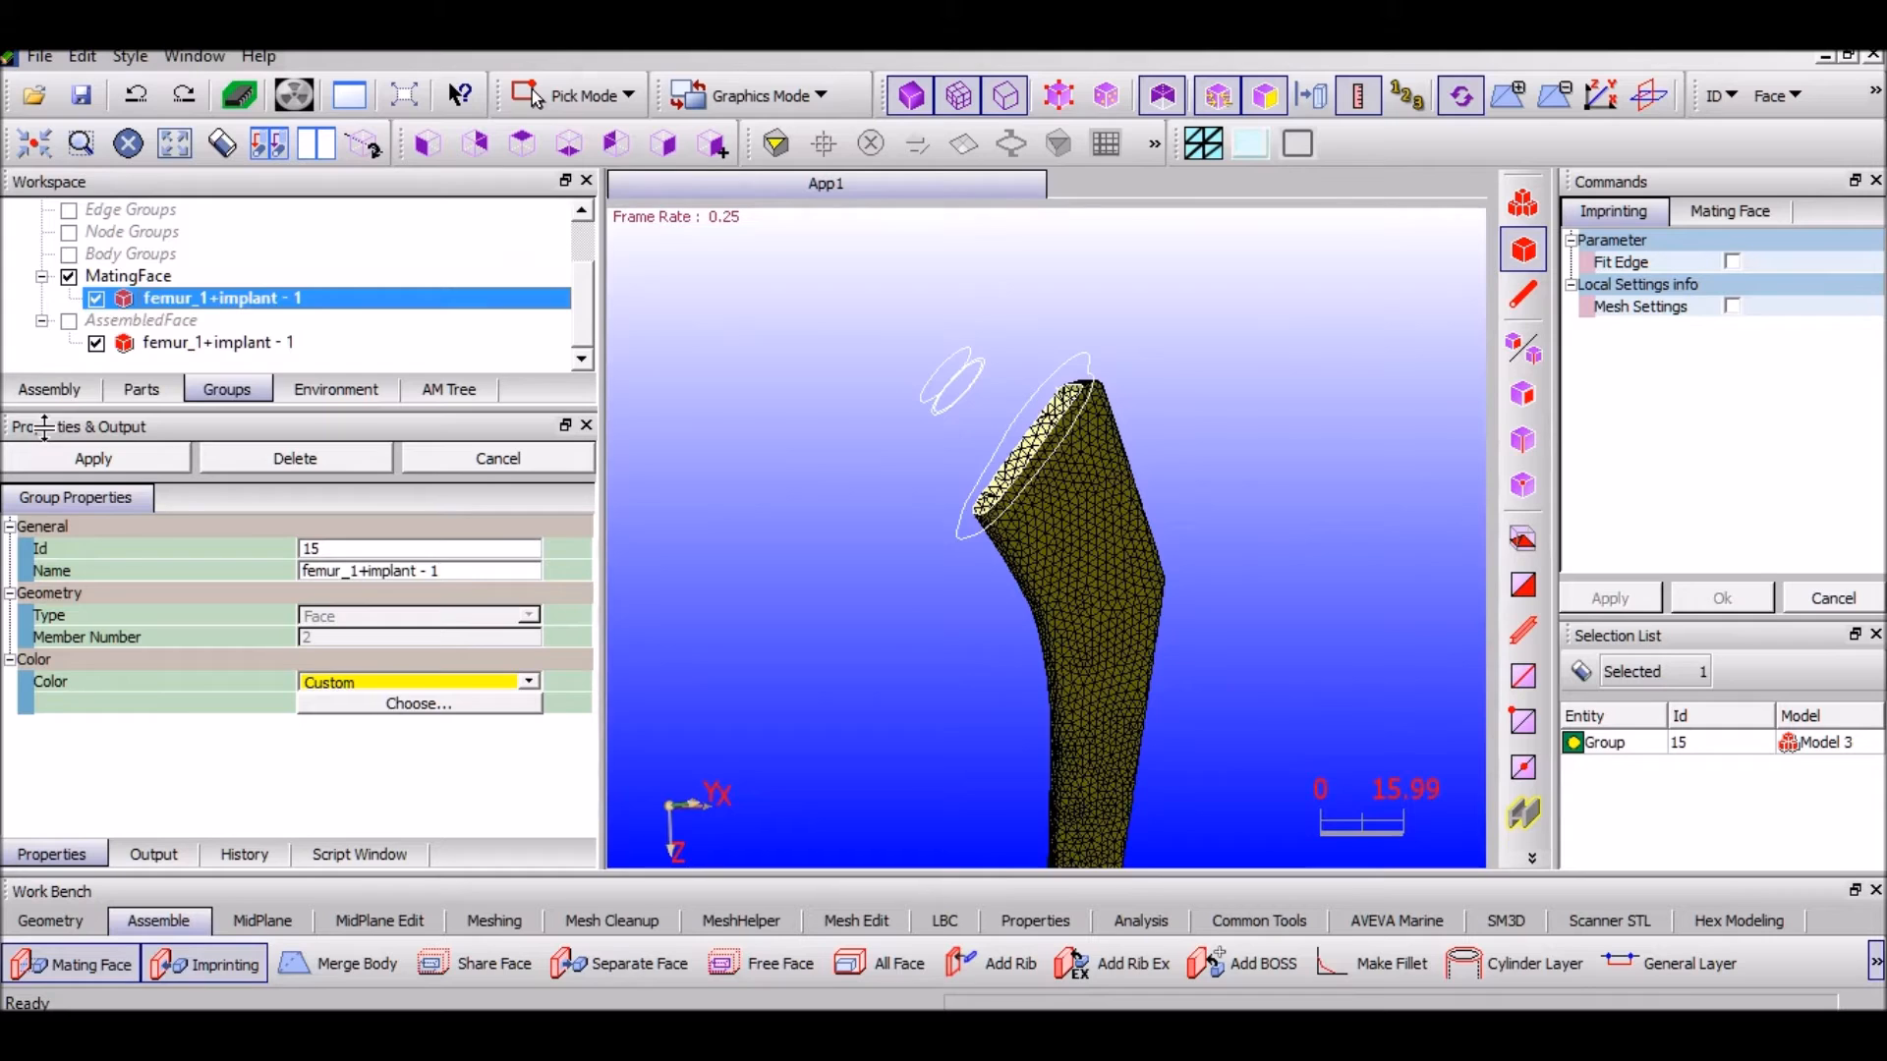
pyautogui.click(49, 389)
# Select the assembled Model 3 in the parts list
pyautogui.click(141, 389)
pyautogui.click(154, 236)
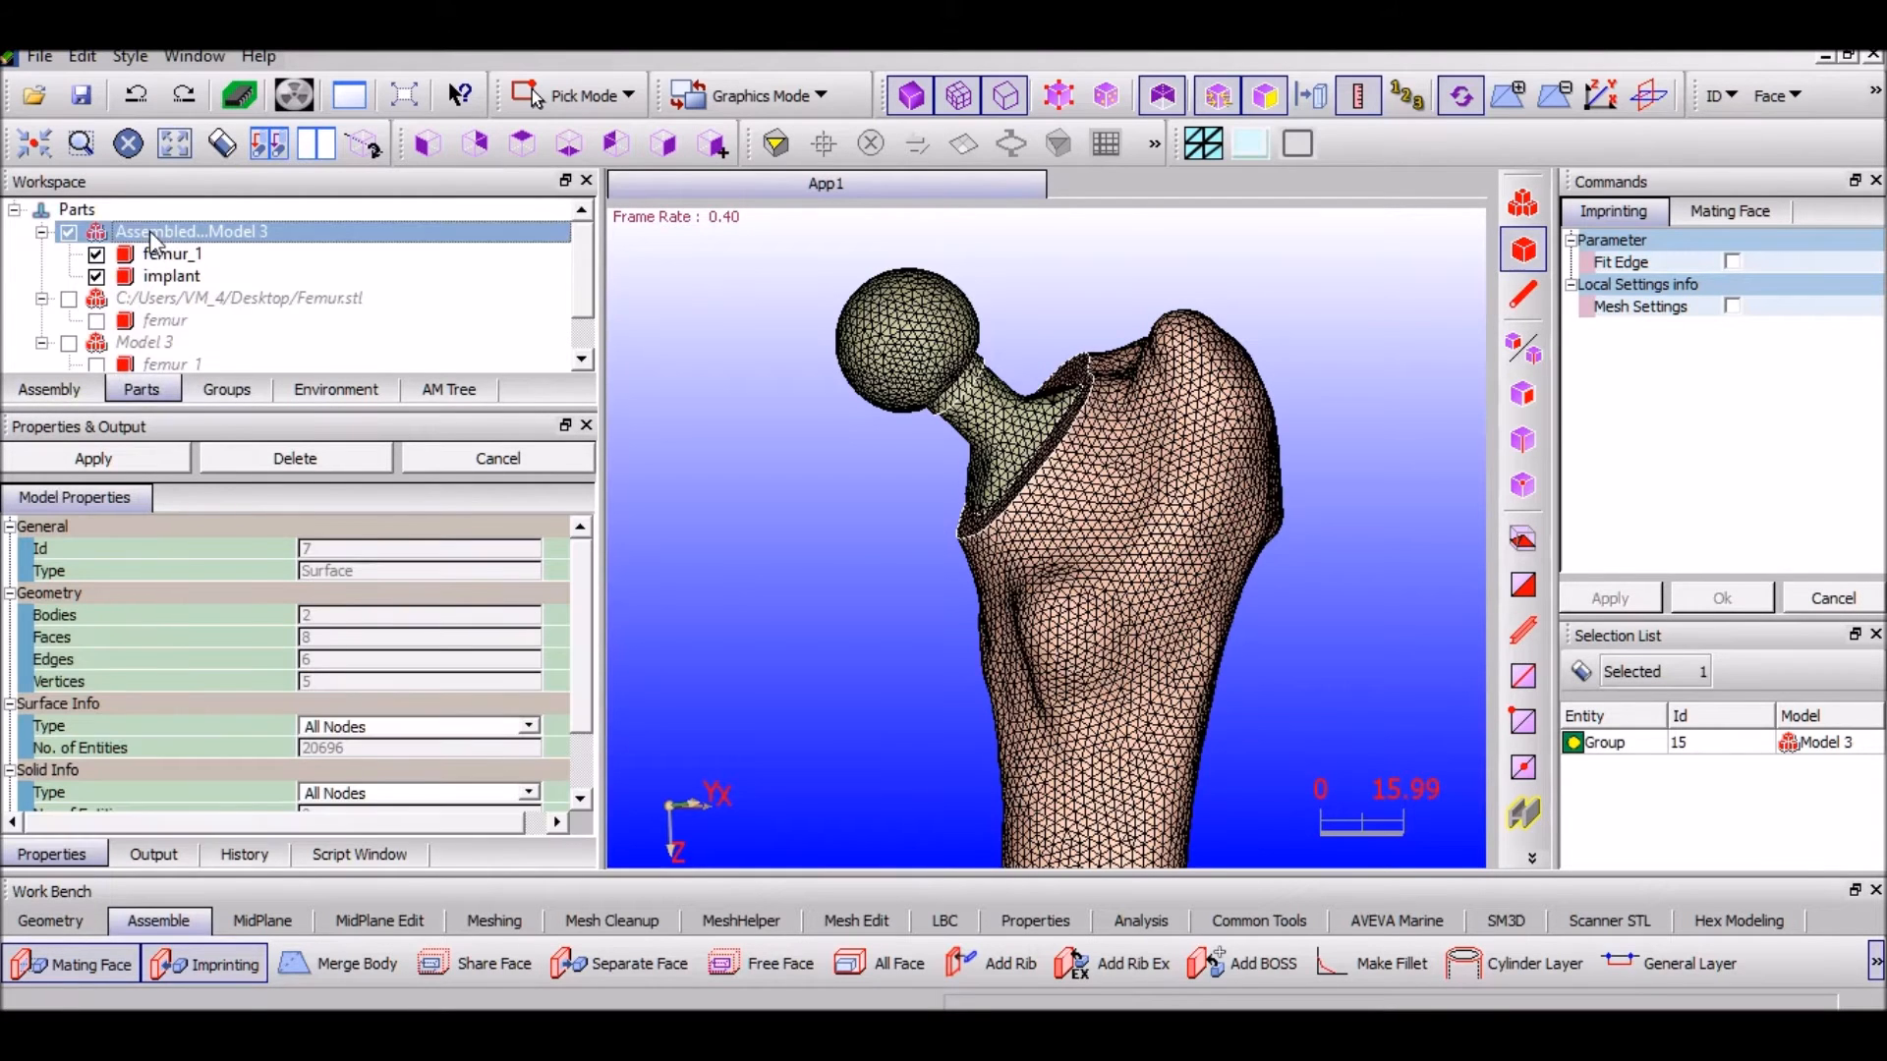
pyautogui.click(494, 921)
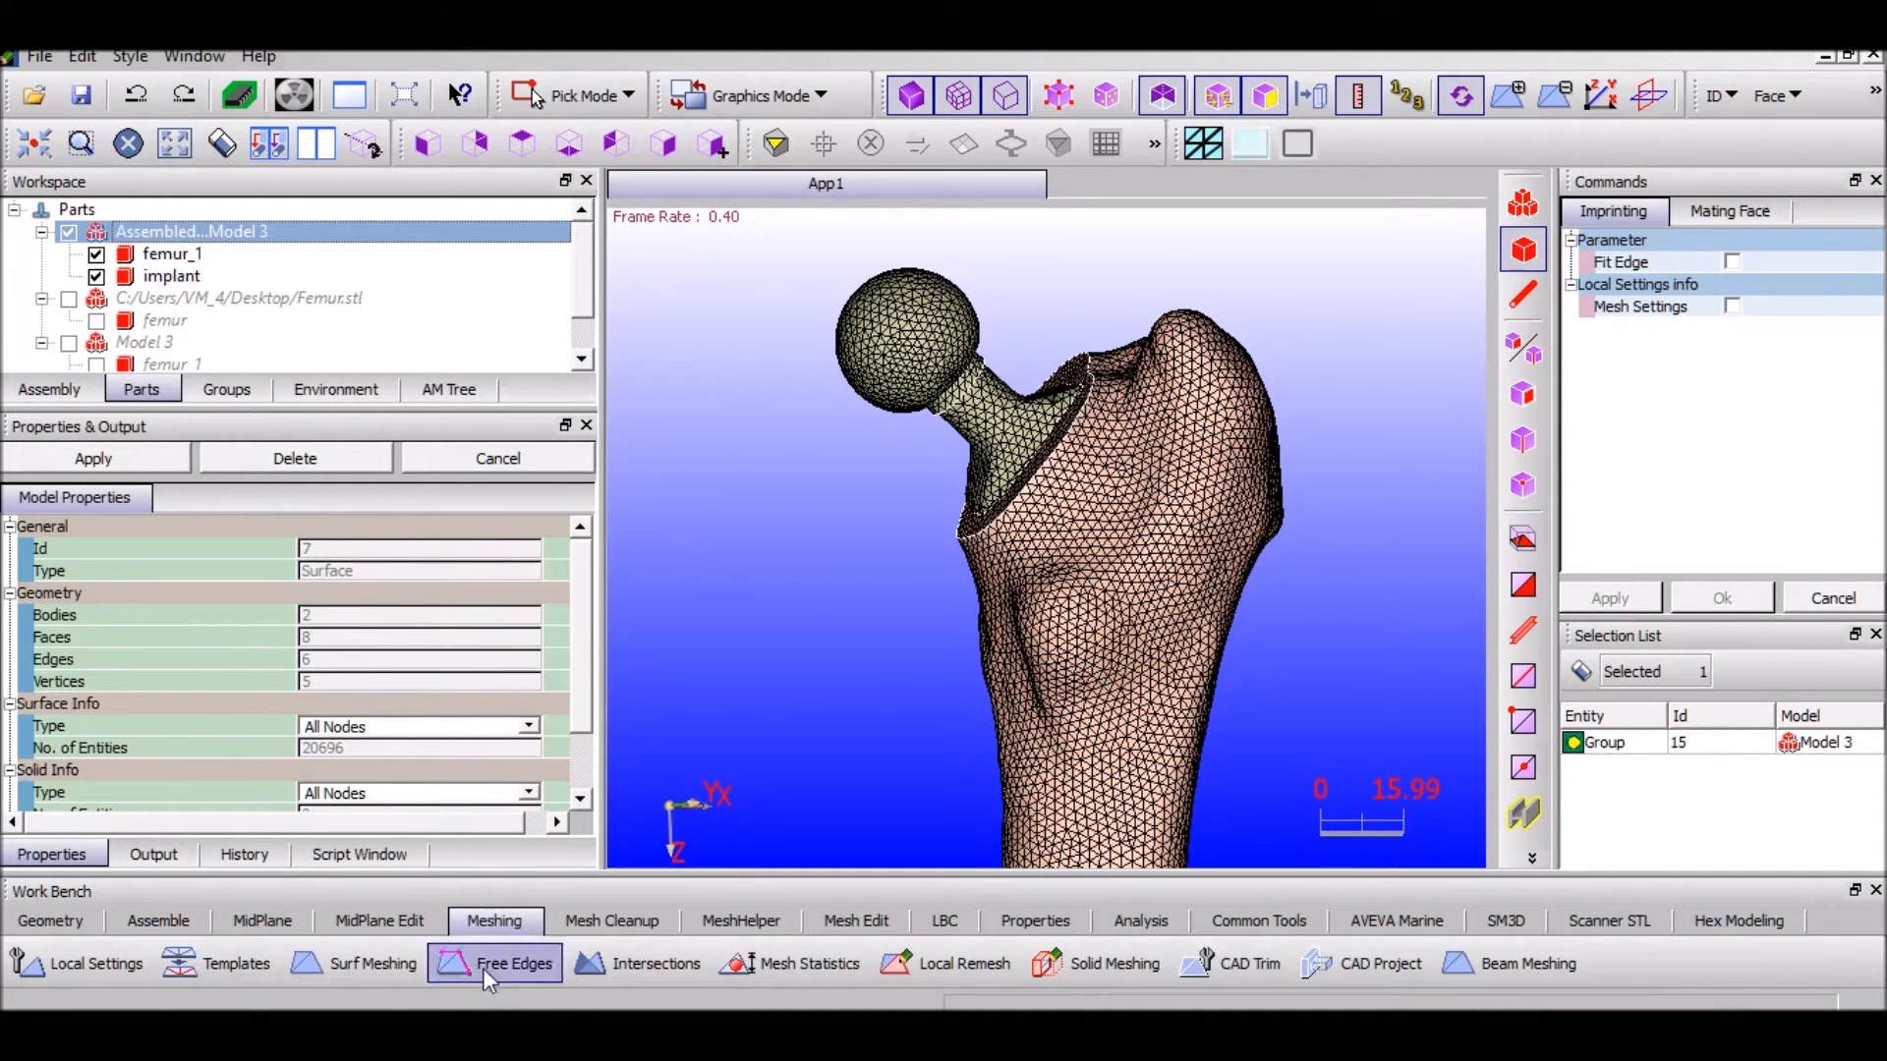
# Run free-edge checks on femur_1 and the implant, confirm no free edges, then open Intersections
pyautogui.click(487, 979)
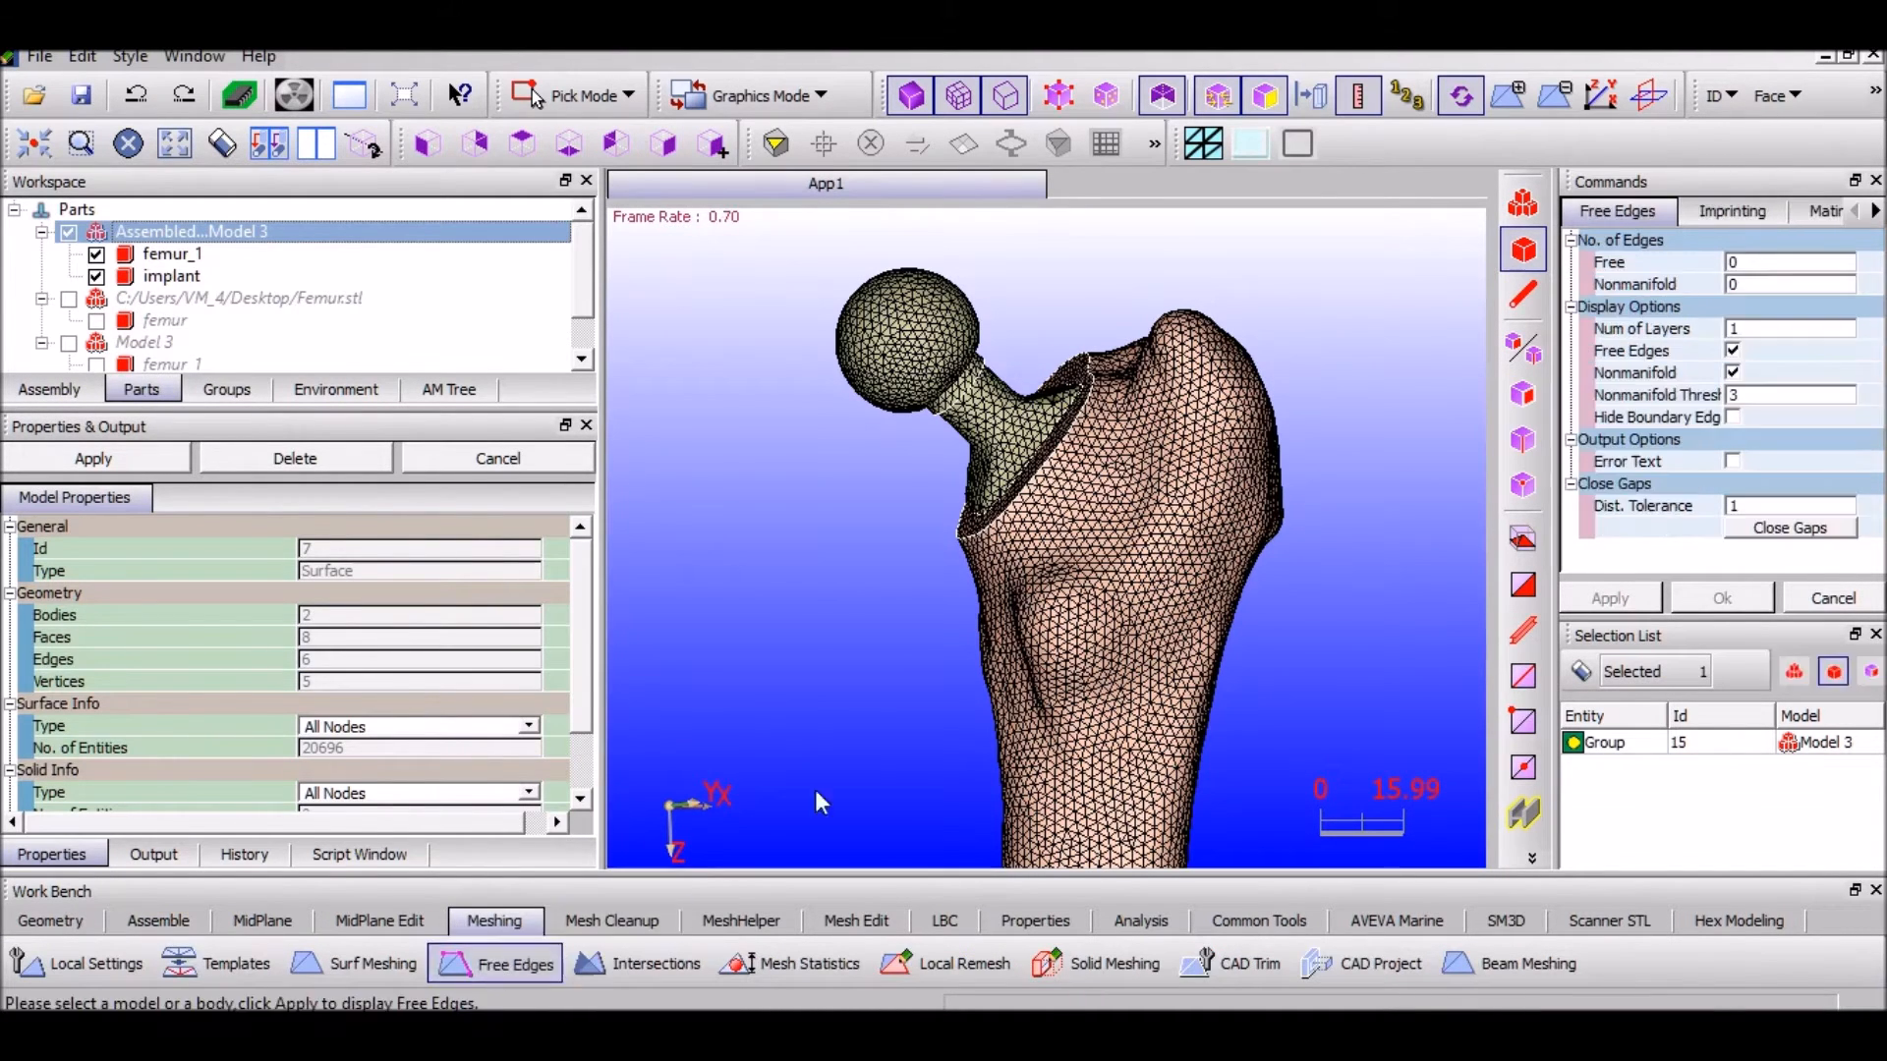
pyautogui.click(173, 253)
pyautogui.click(1609, 598)
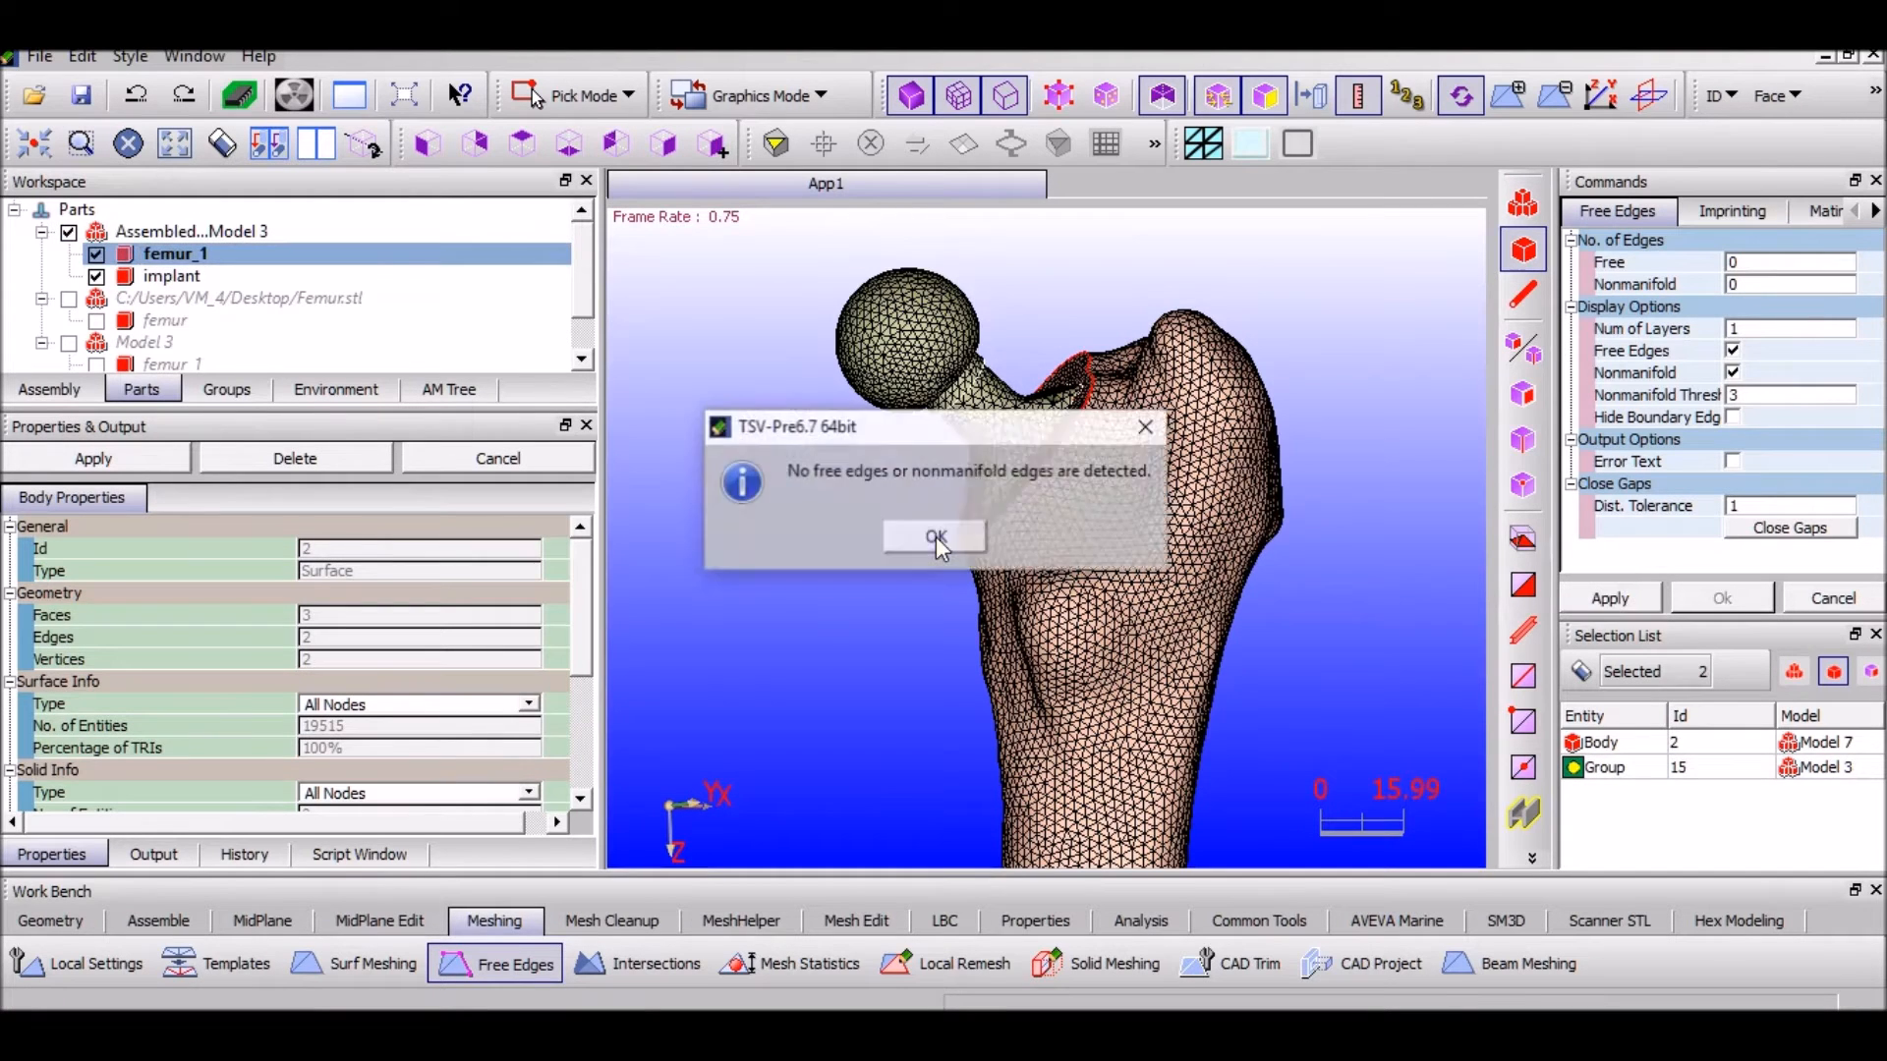
pyautogui.click(893, 540)
pyautogui.click(239, 273)
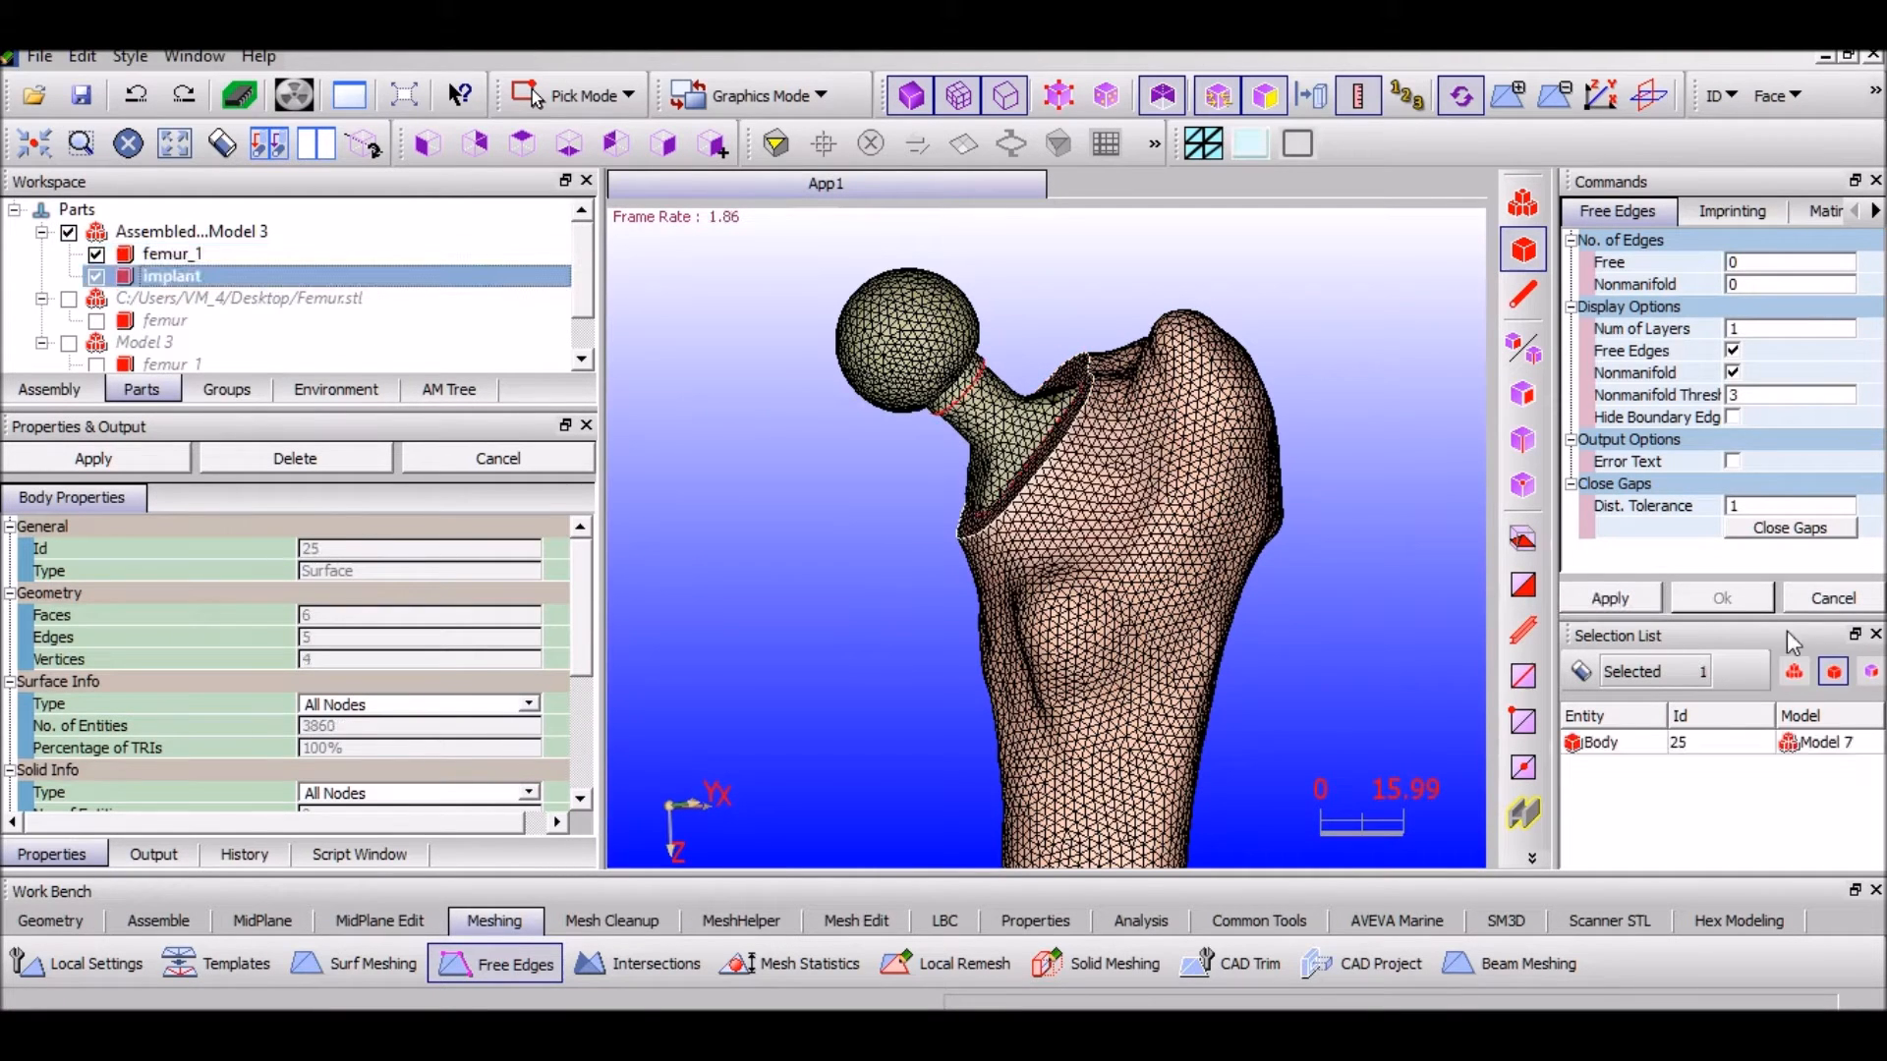
pyautogui.click(1631, 598)
pyautogui.click(939, 531)
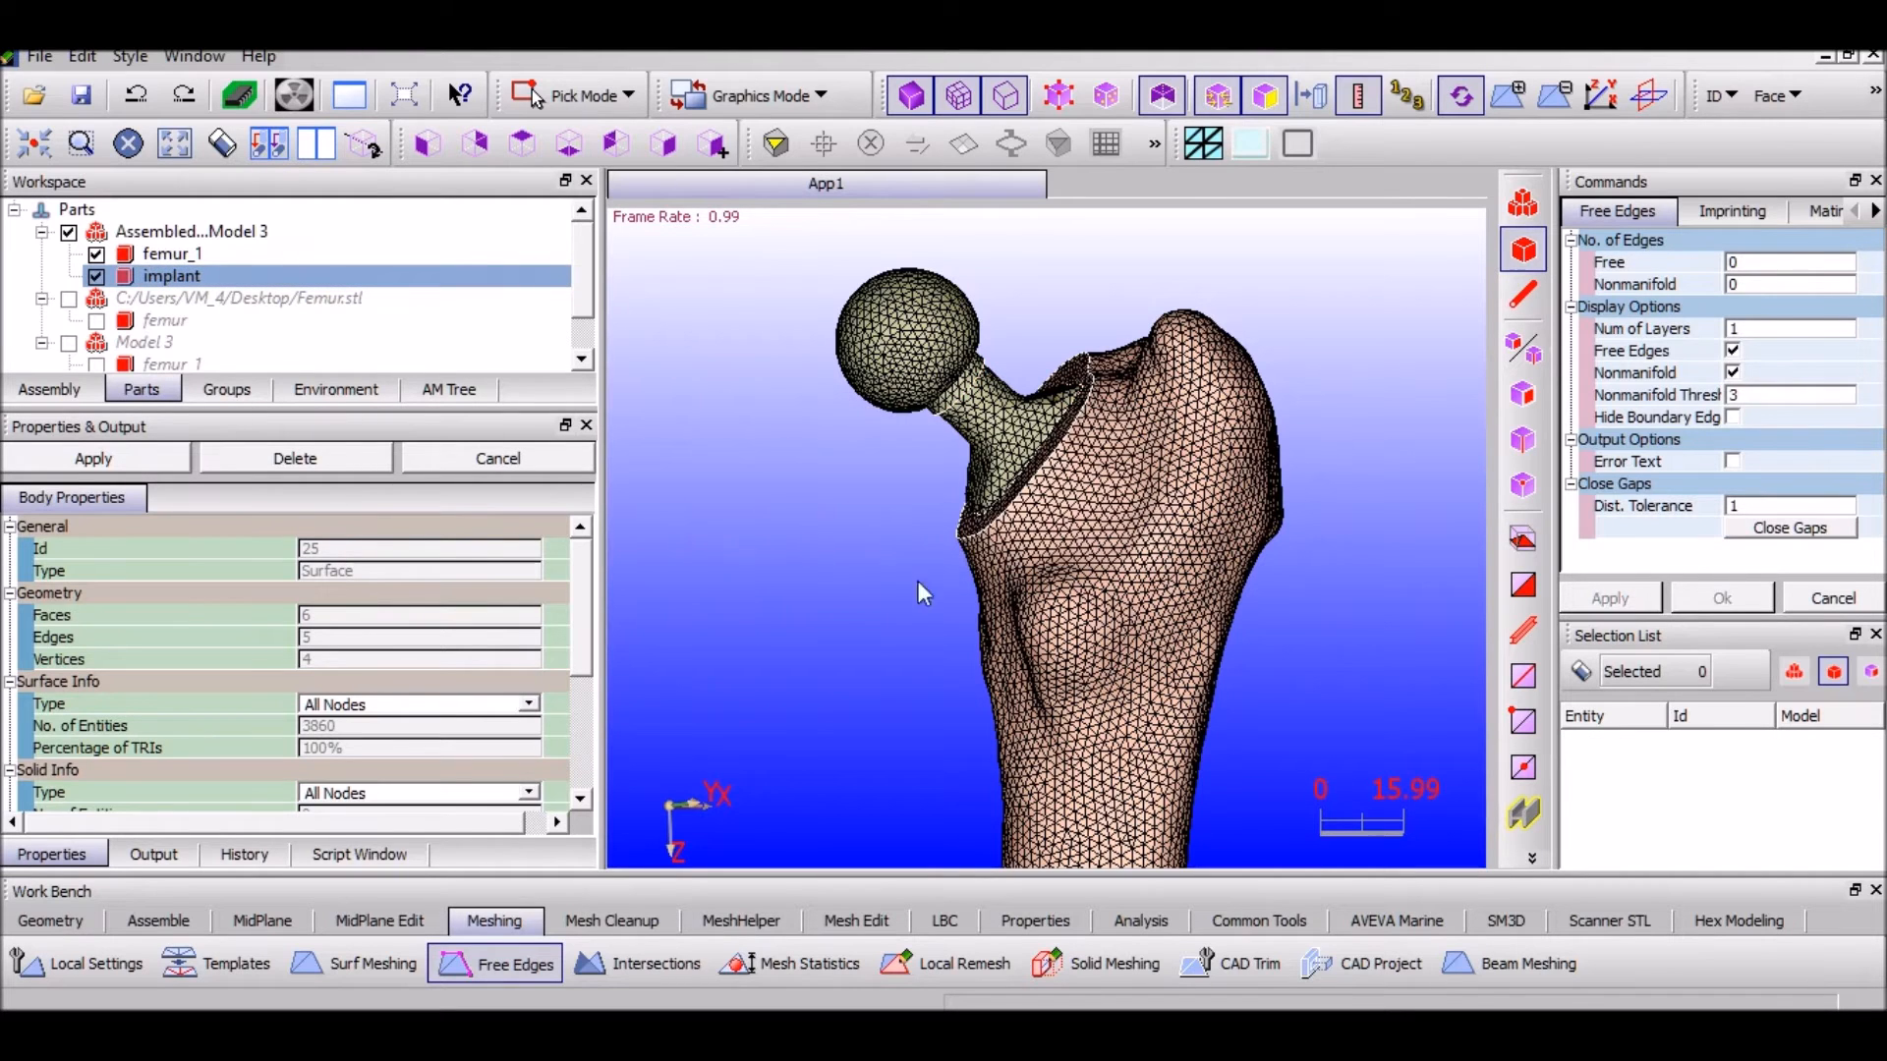
pyautogui.click(616, 971)
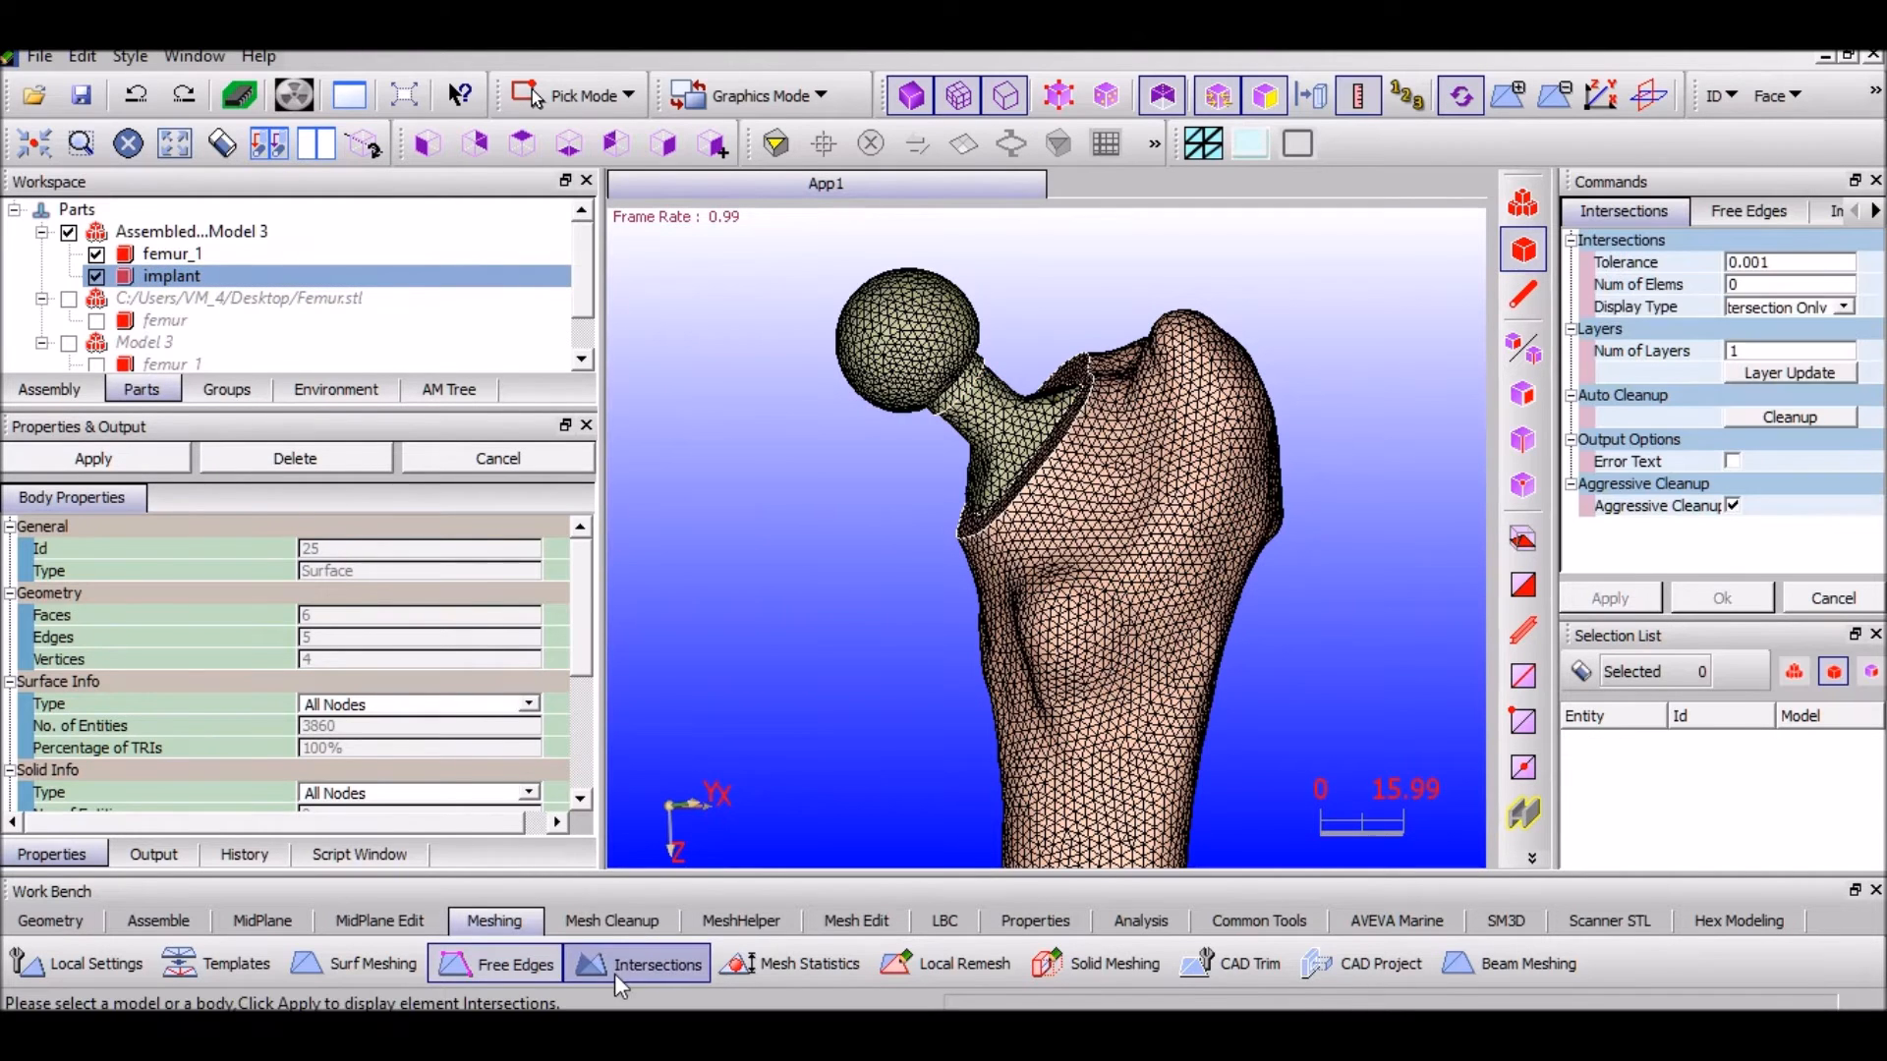
# Check femur_1 and the implant with All Intersection display and clean up the 18 intersecting elements
pyautogui.click(185, 258)
pyautogui.click(179, 278)
pyautogui.click(1844, 308)
pyautogui.click(1784, 340)
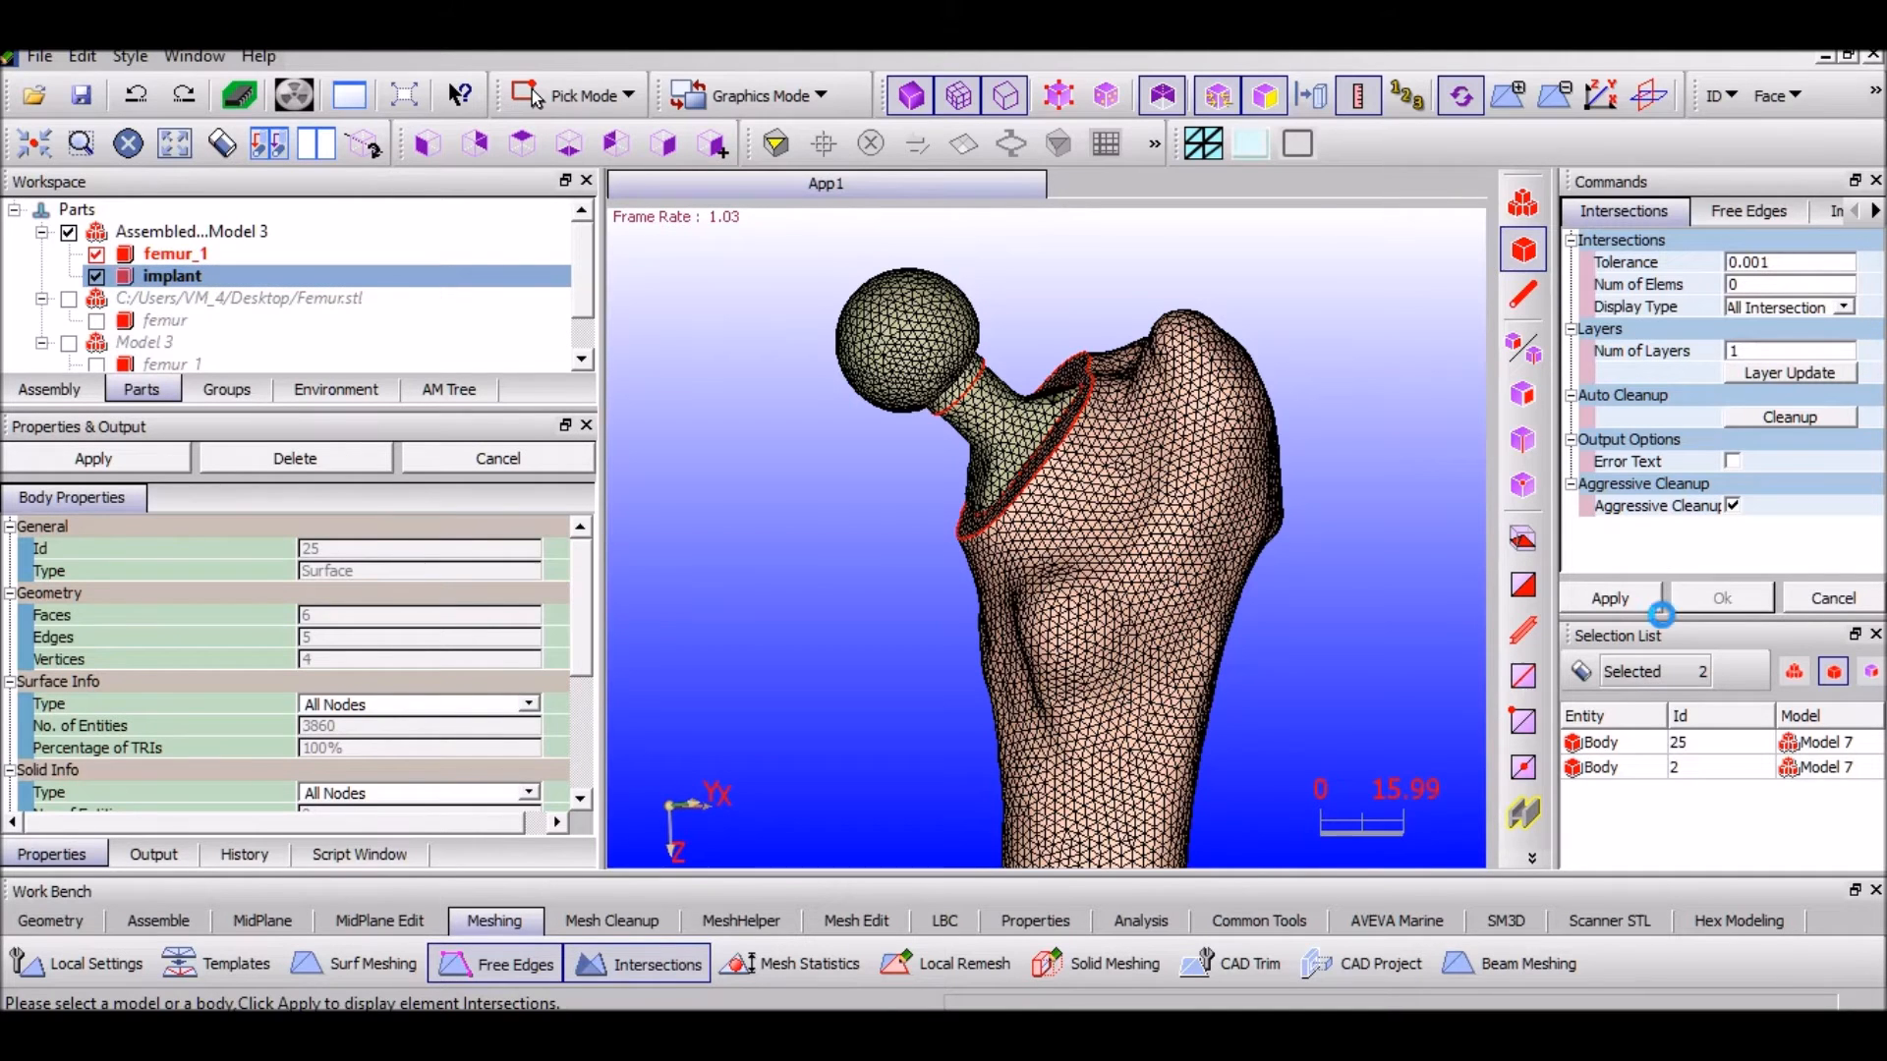
pyautogui.click(1651, 602)
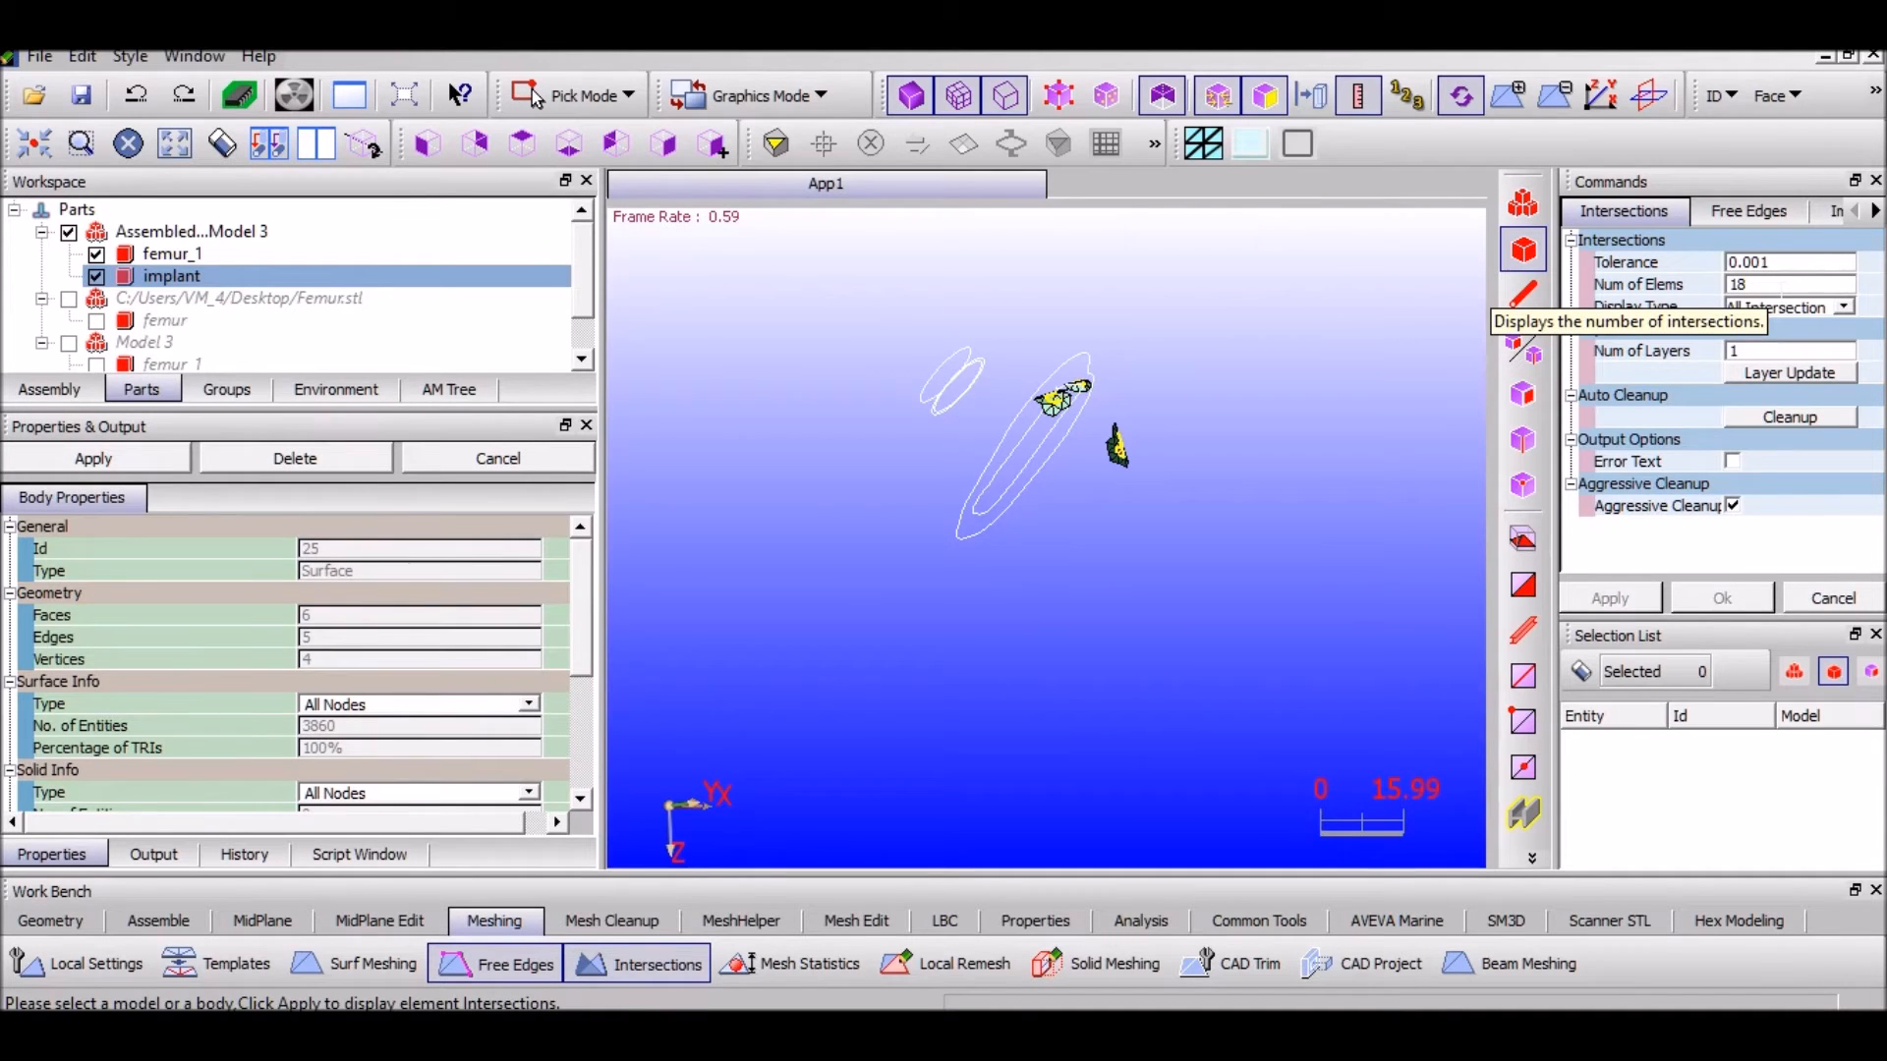
pyautogui.click(1770, 290)
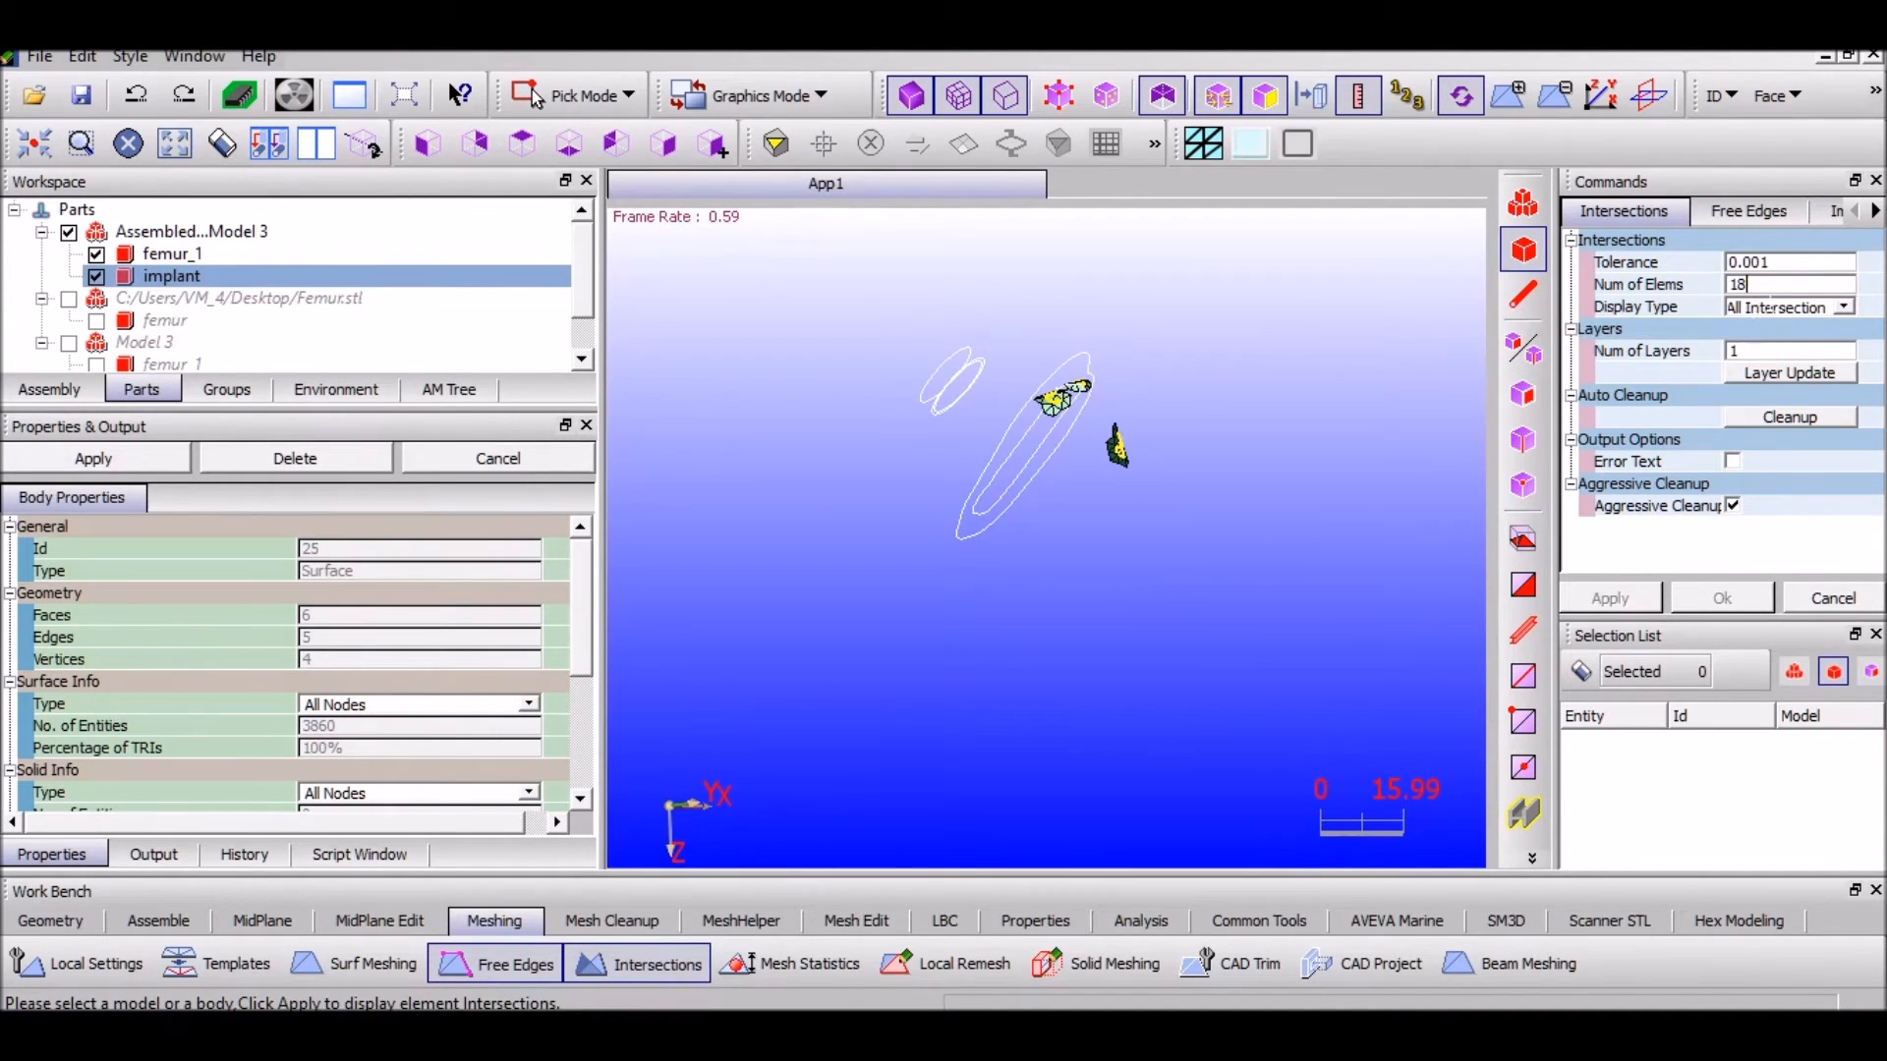
pyautogui.click(1794, 421)
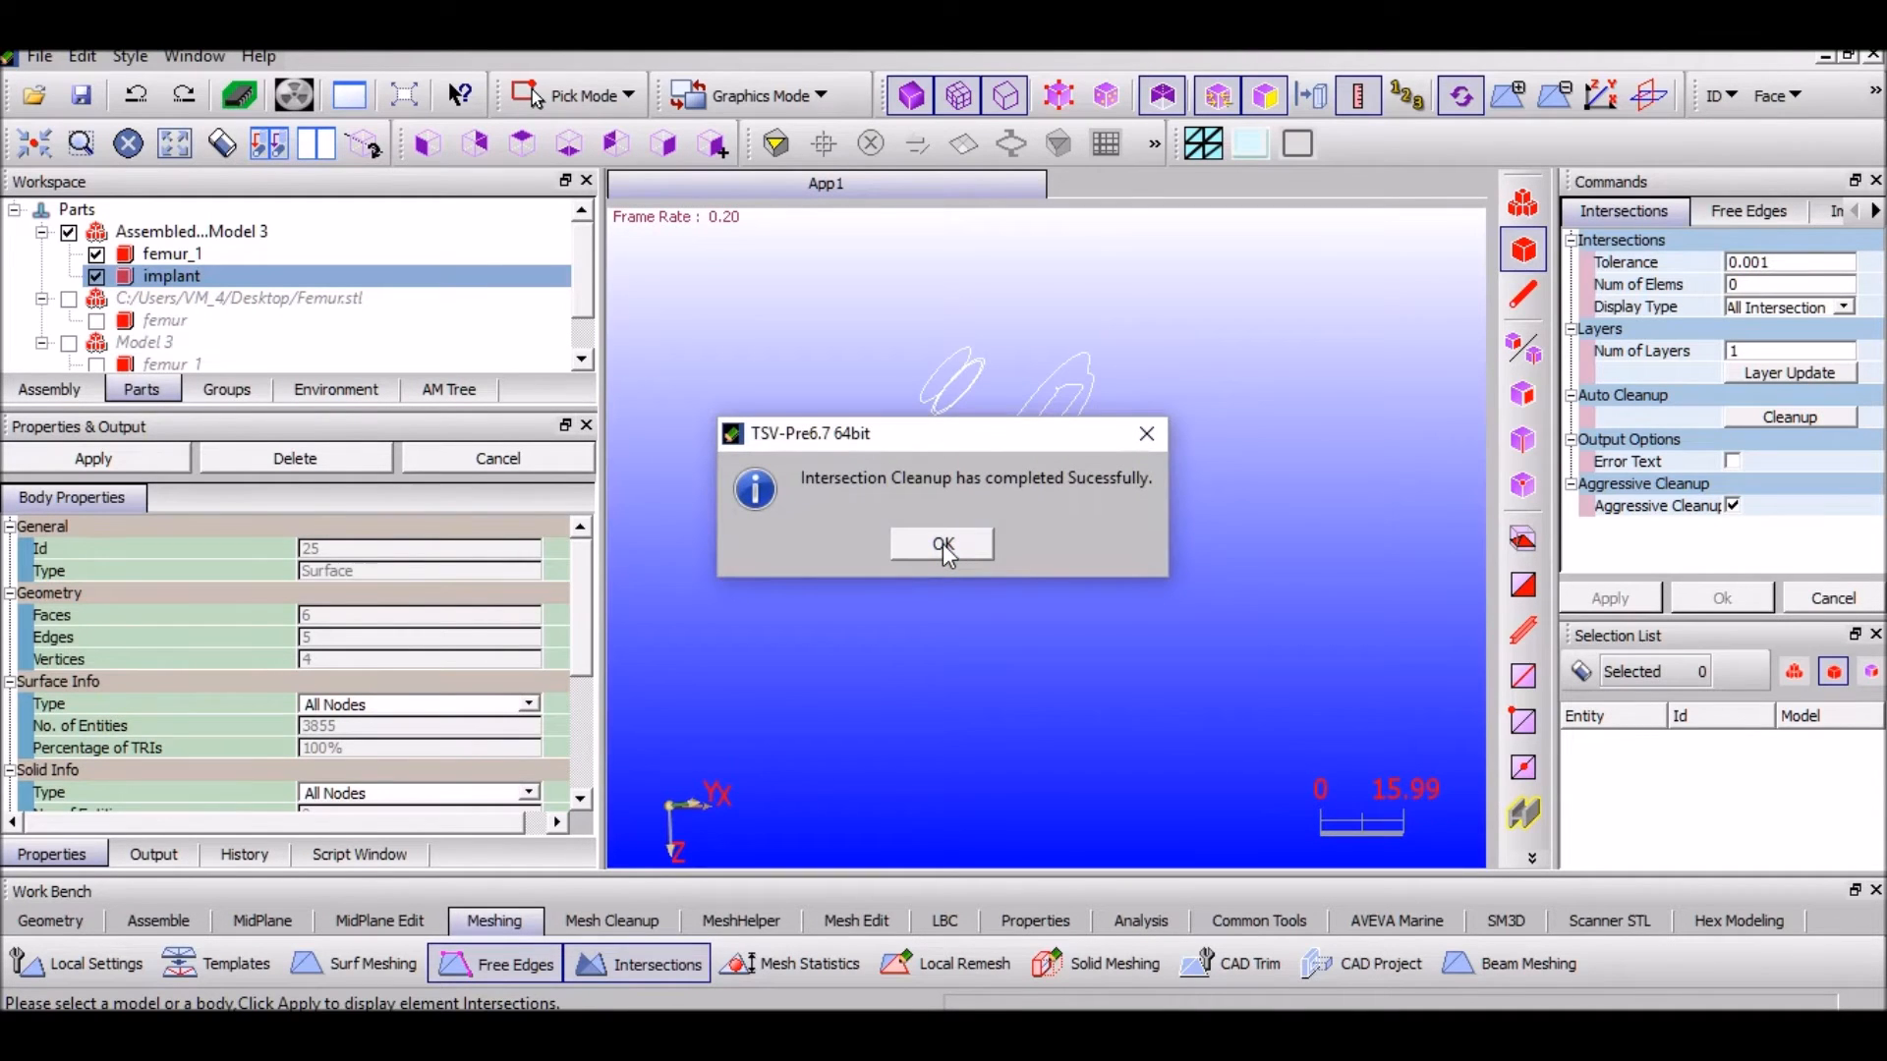
pyautogui.click(942, 545)
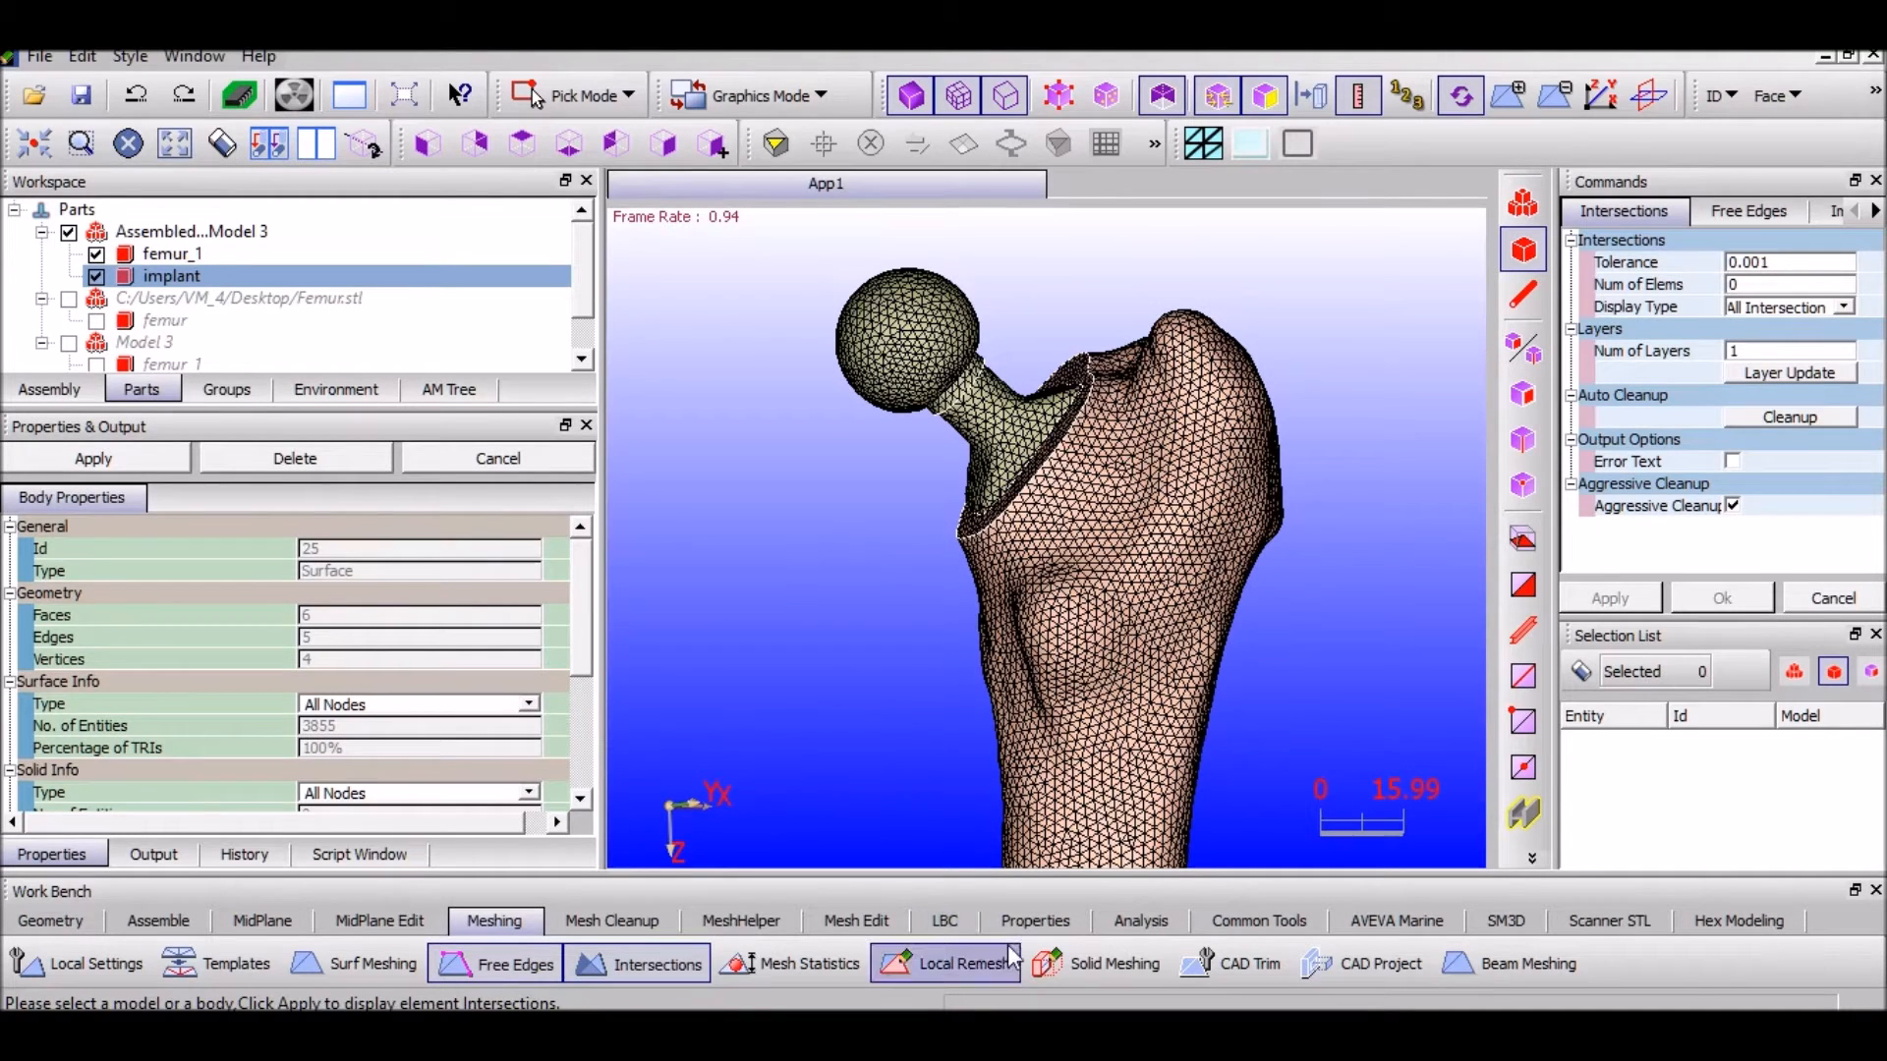
pyautogui.click(1094, 961)
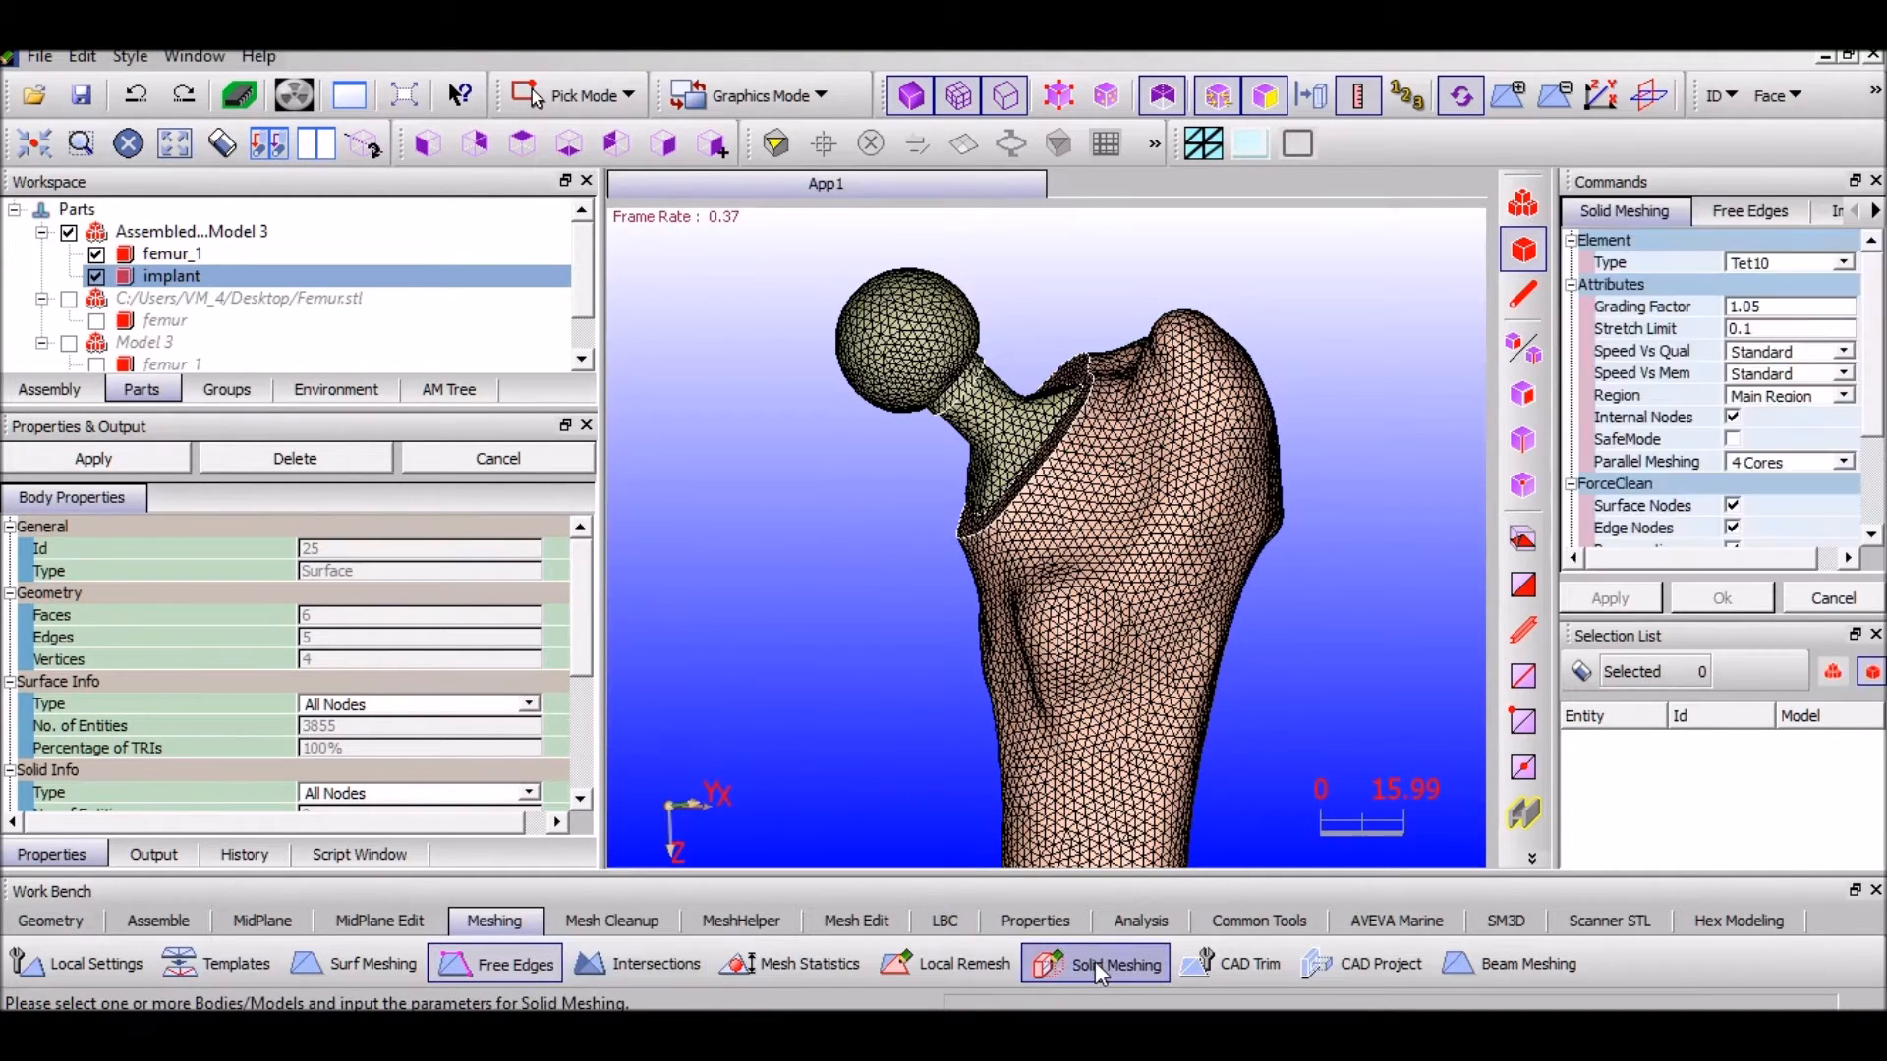
# Solid-mesh femur_1 and the implant with Tet4 elements instead of Tet10
pyautogui.click(209, 253)
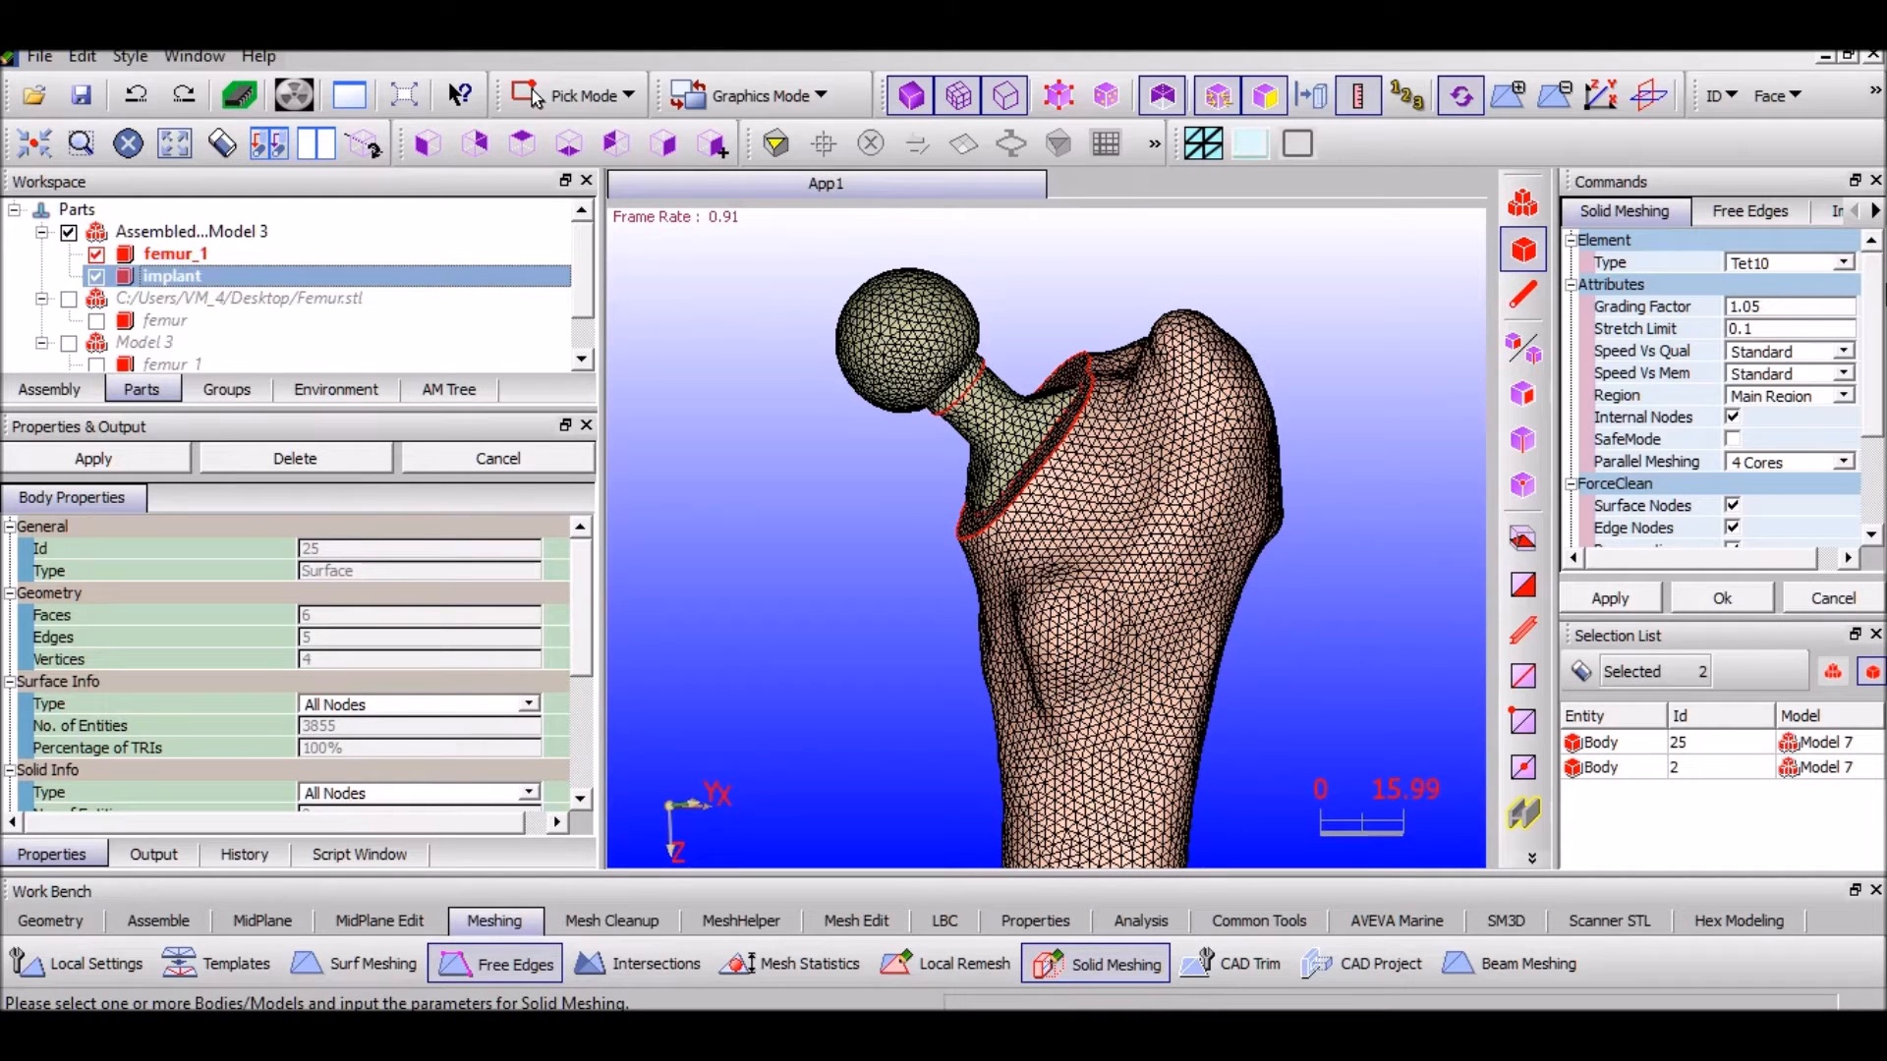
pyautogui.click(1844, 264)
pyautogui.click(1759, 285)
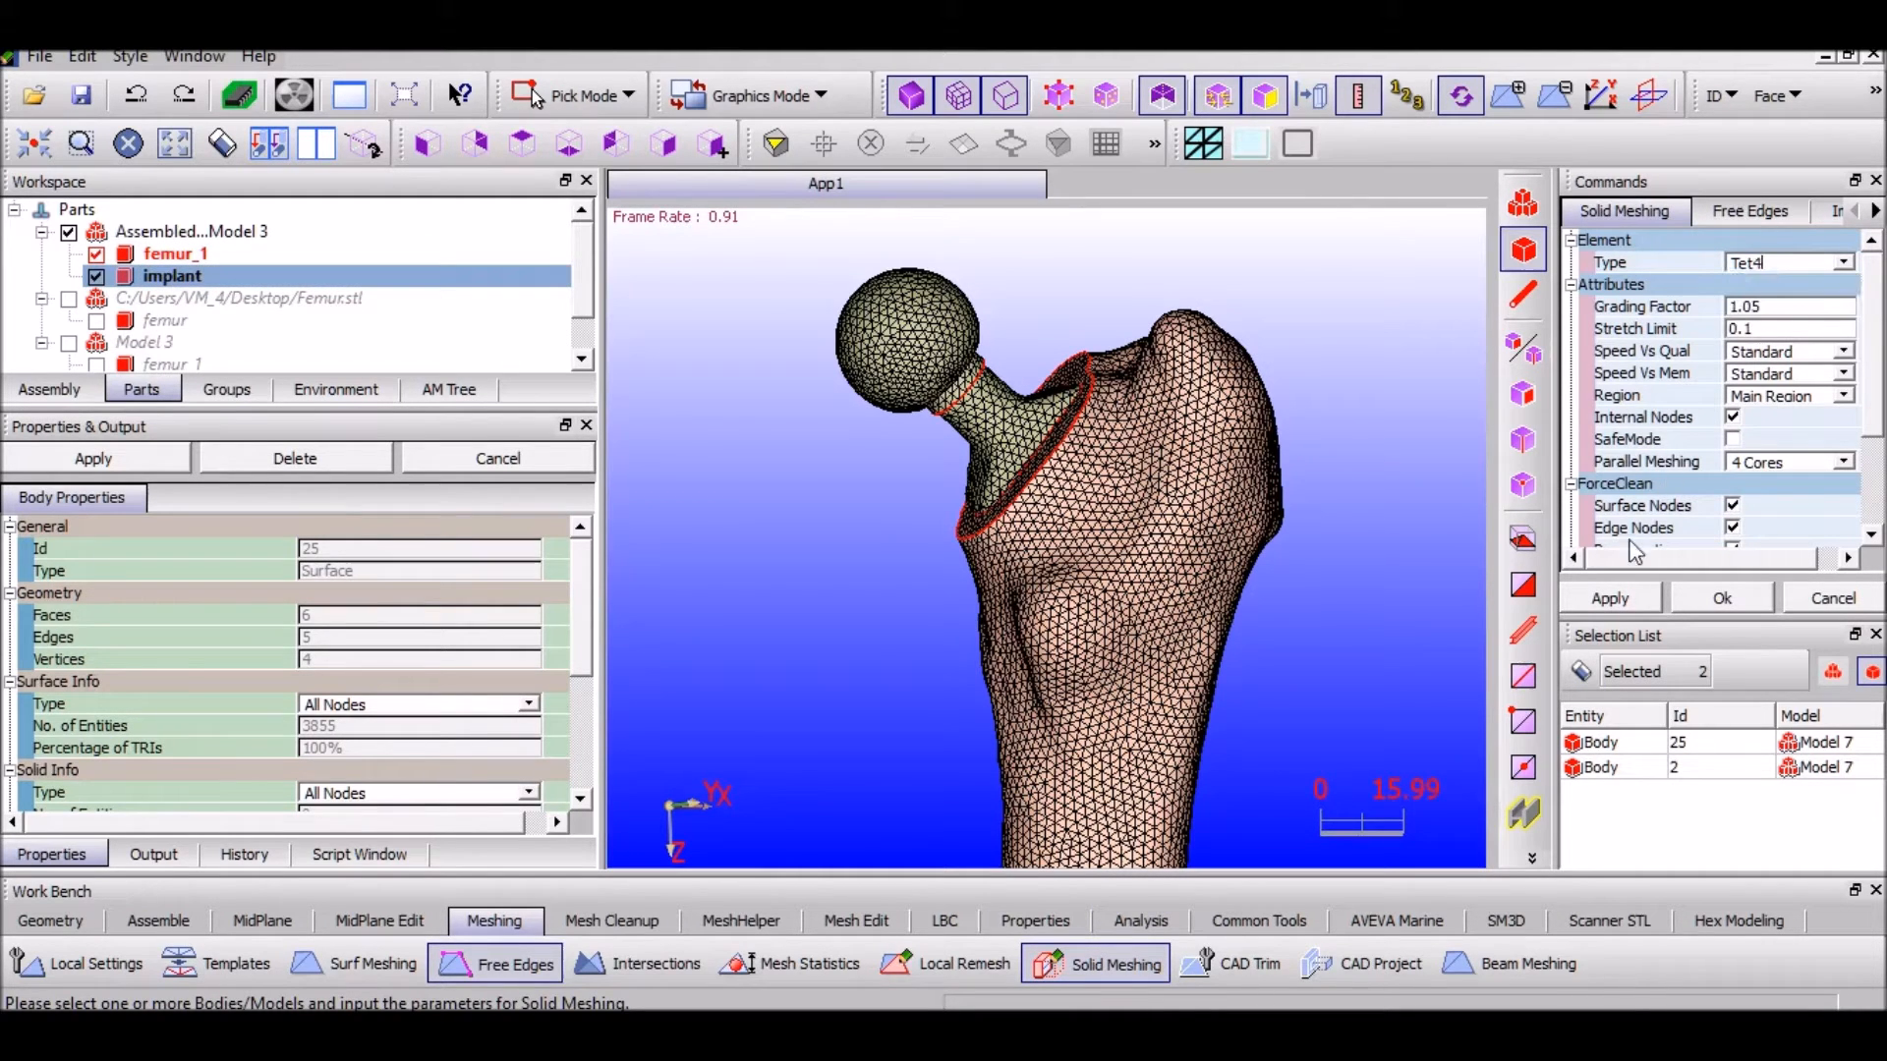
pyautogui.click(1612, 600)
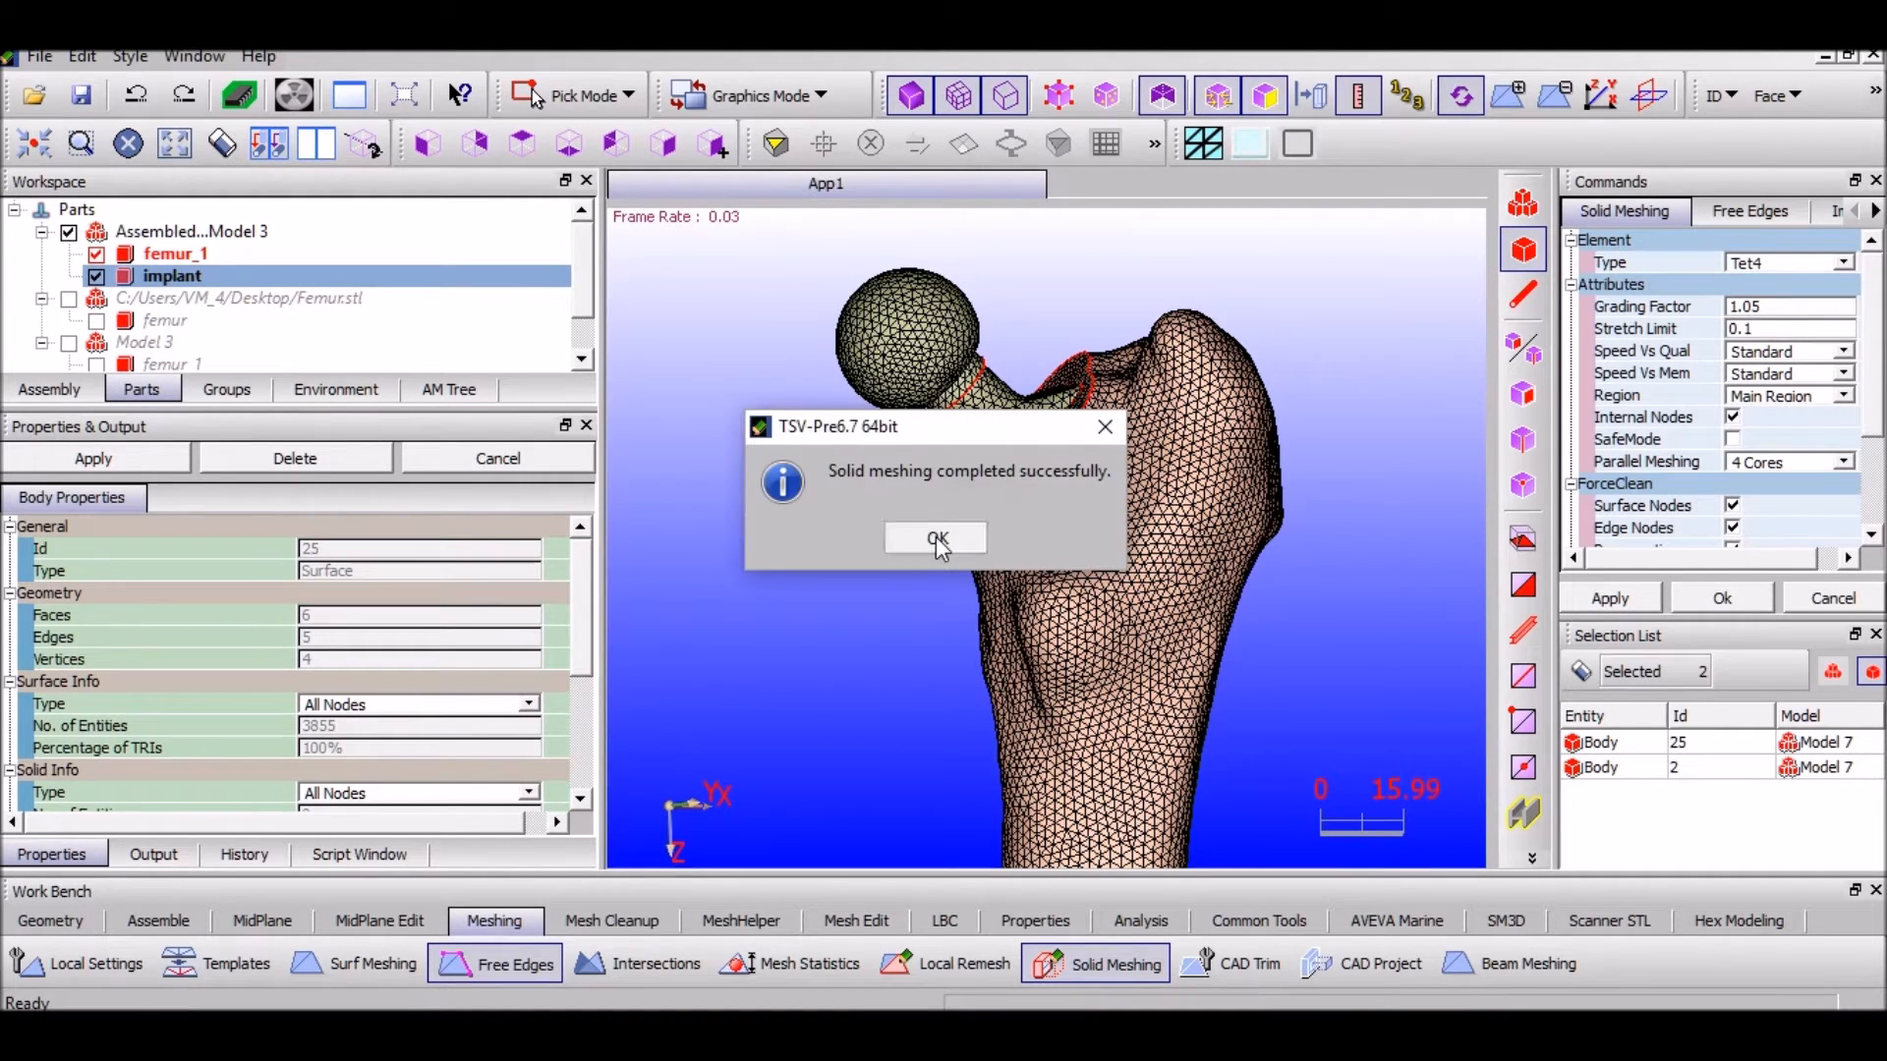
pyautogui.click(924, 535)
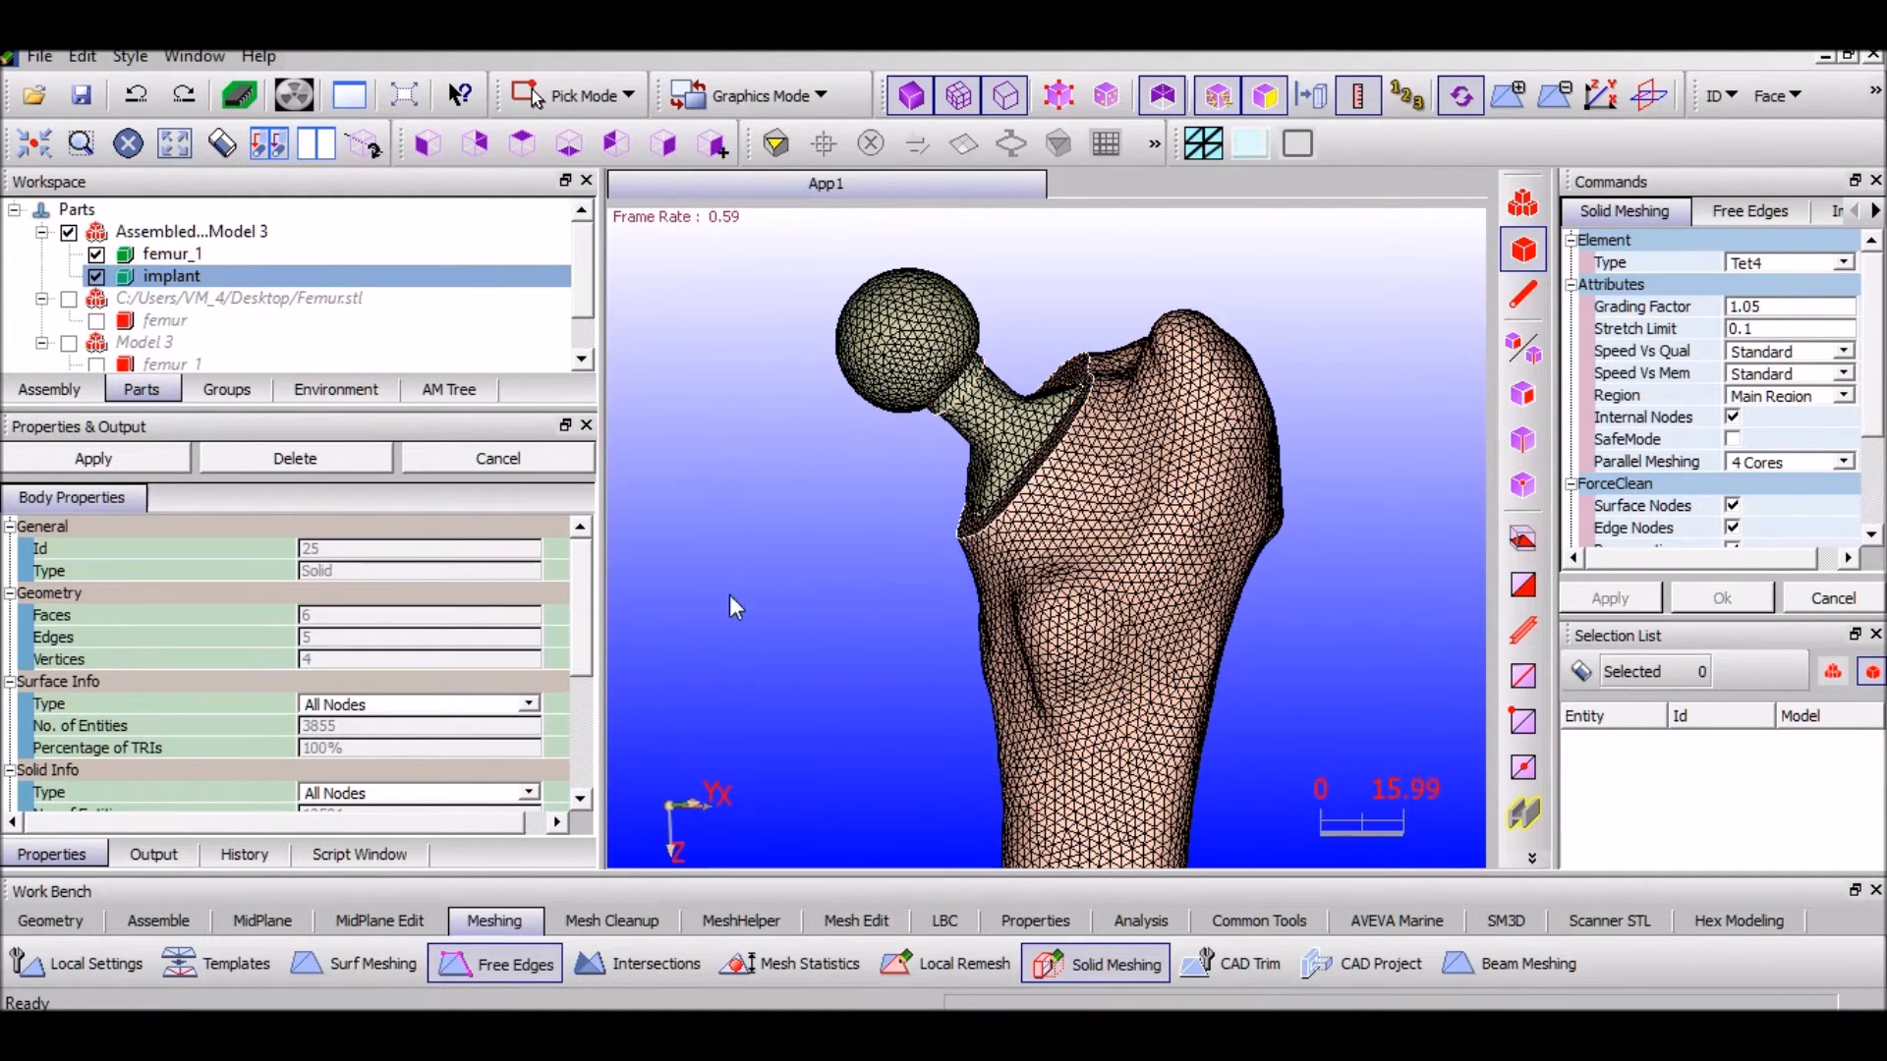
pyautogui.click(961, 921)
# Choose a Fixed Constraint in LBC Structural and switch selection to node picking
pyautogui.click(61, 963)
pyautogui.scroll(-2, 1110, 699)
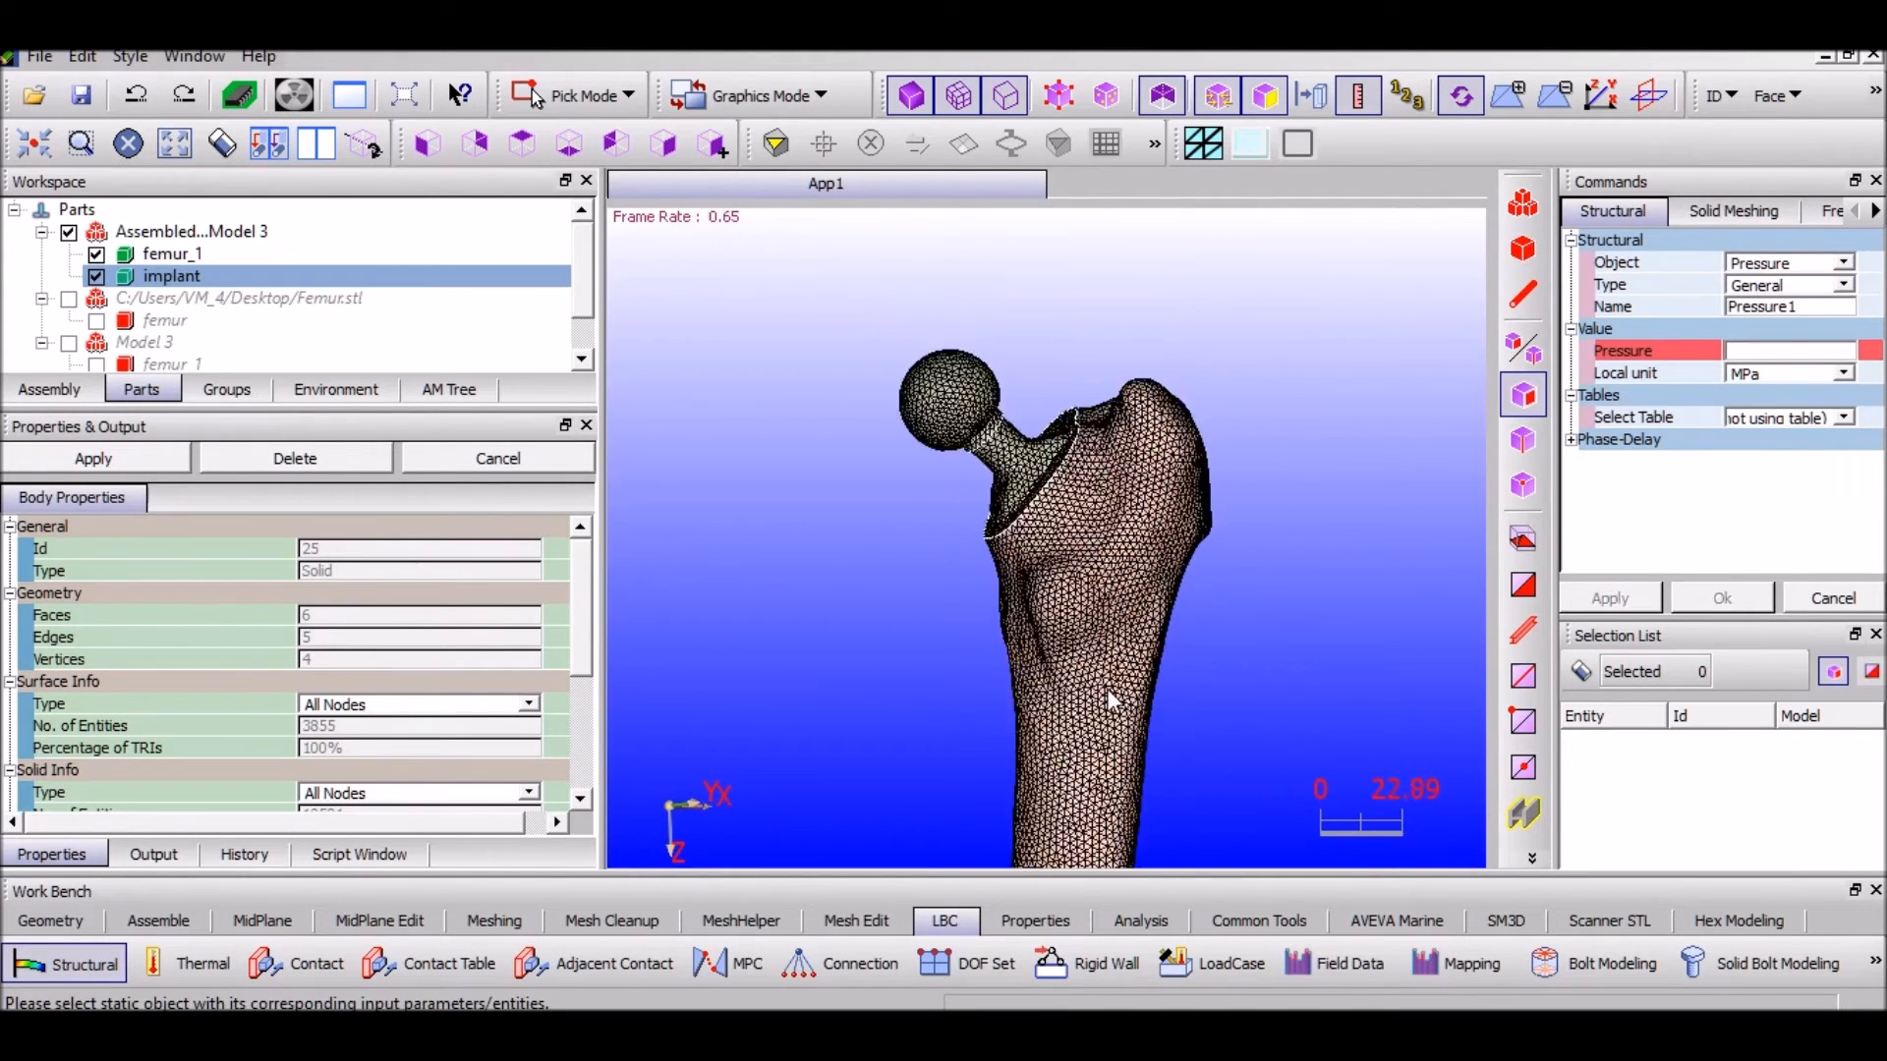
pyautogui.scroll(-5, 1107, 694)
pyautogui.moveTo(989, 719); pyautogui.dragTo(969, 500, button='middle')
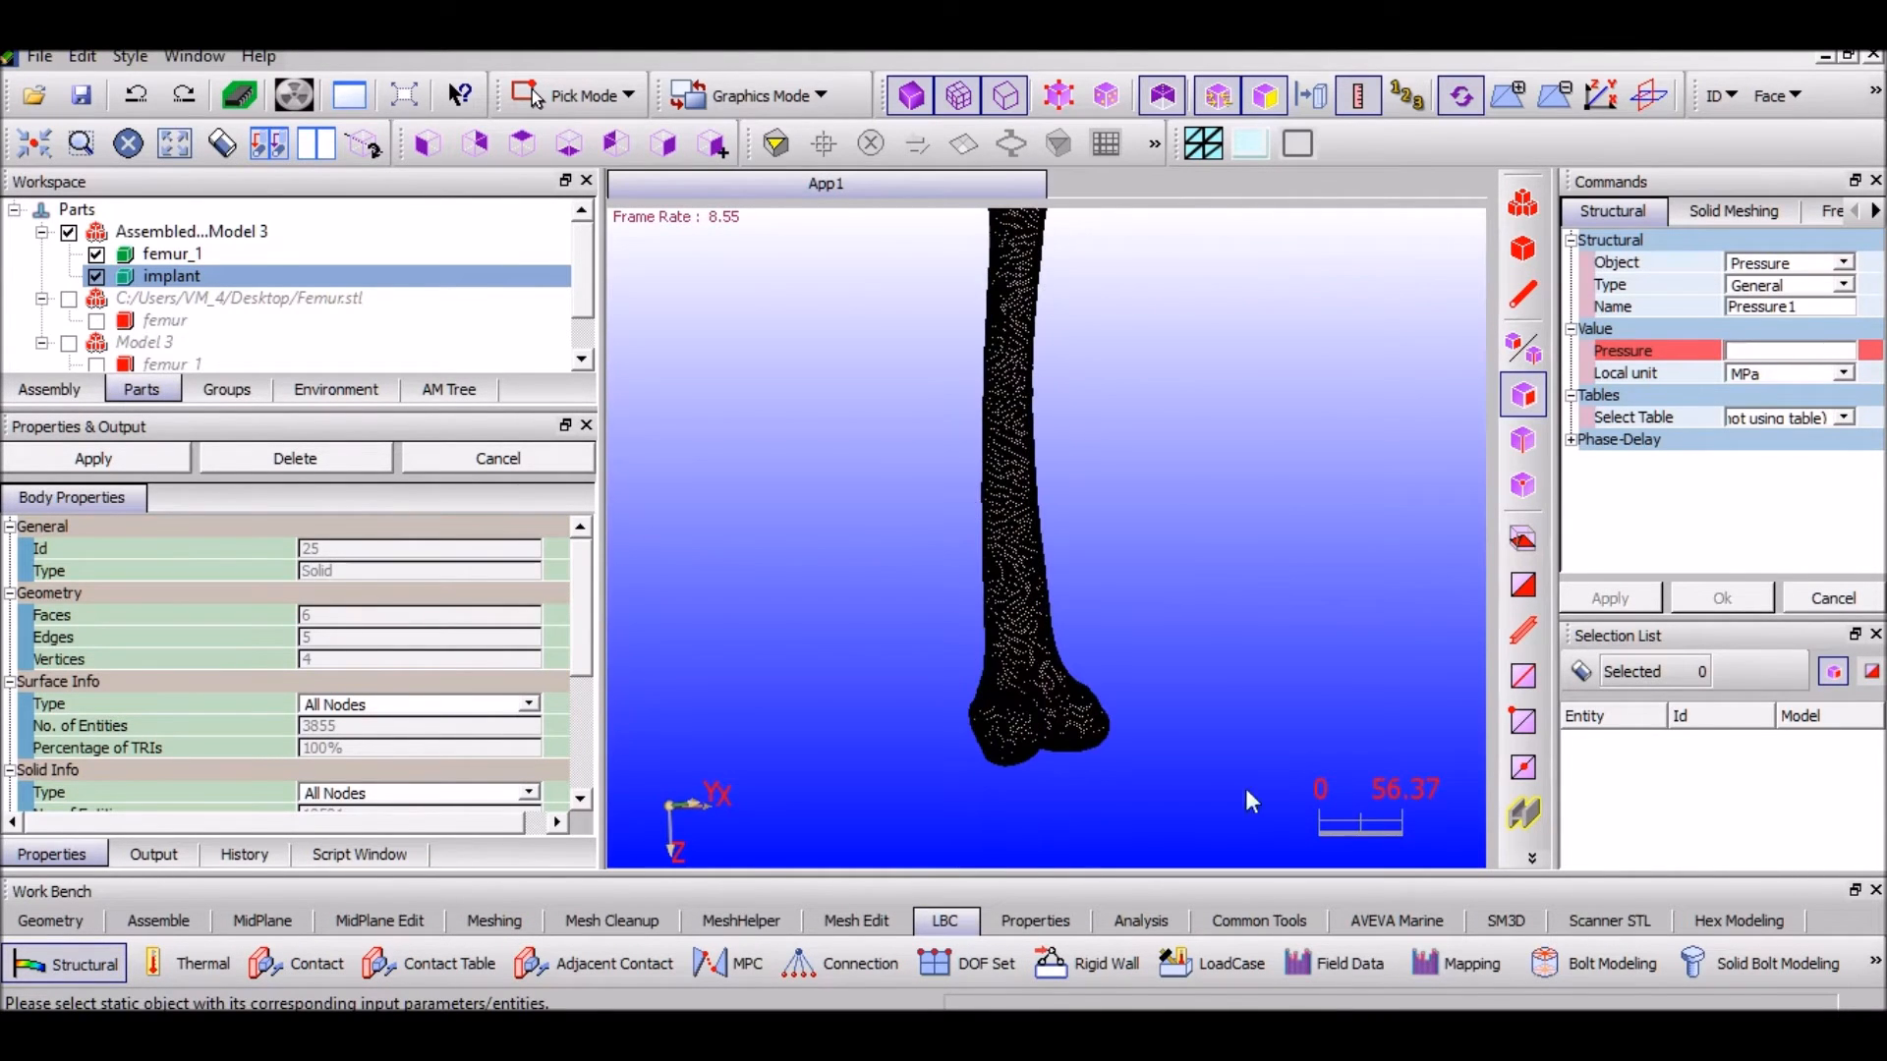
pyautogui.click(1843, 262)
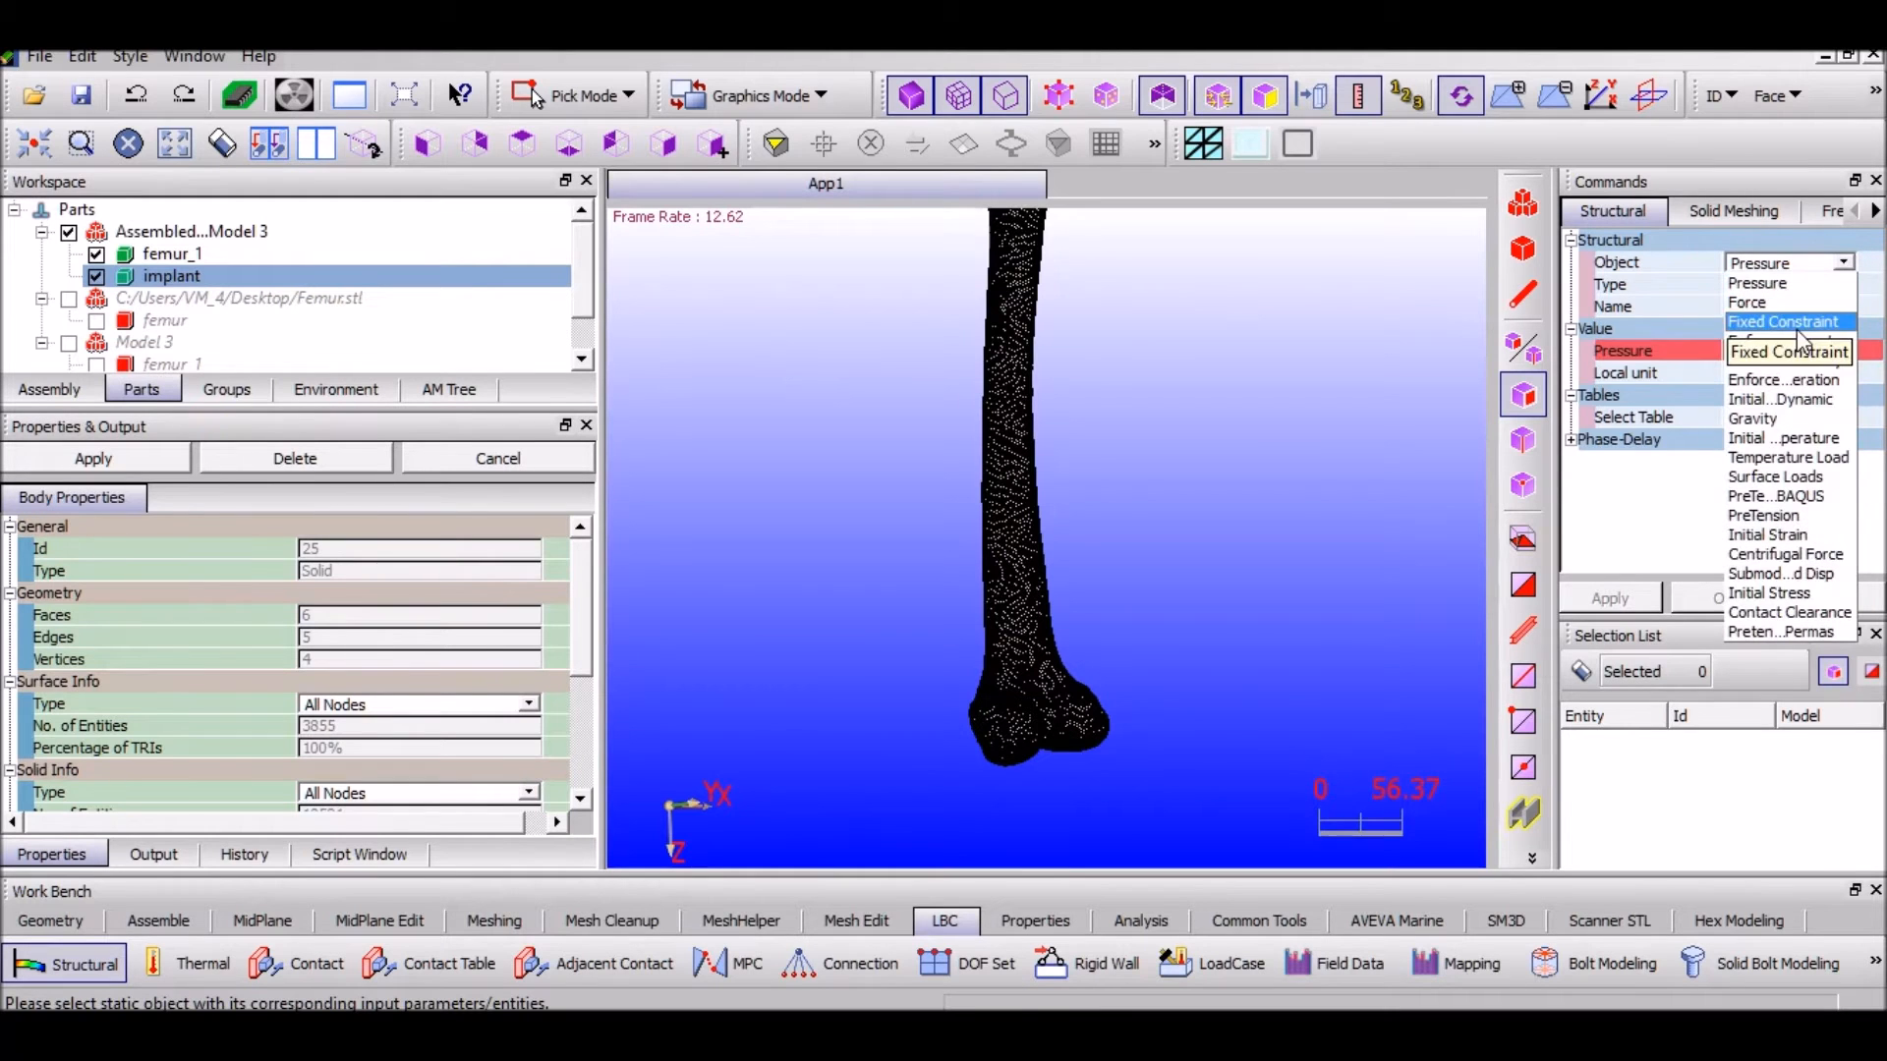
pyautogui.click(1796, 324)
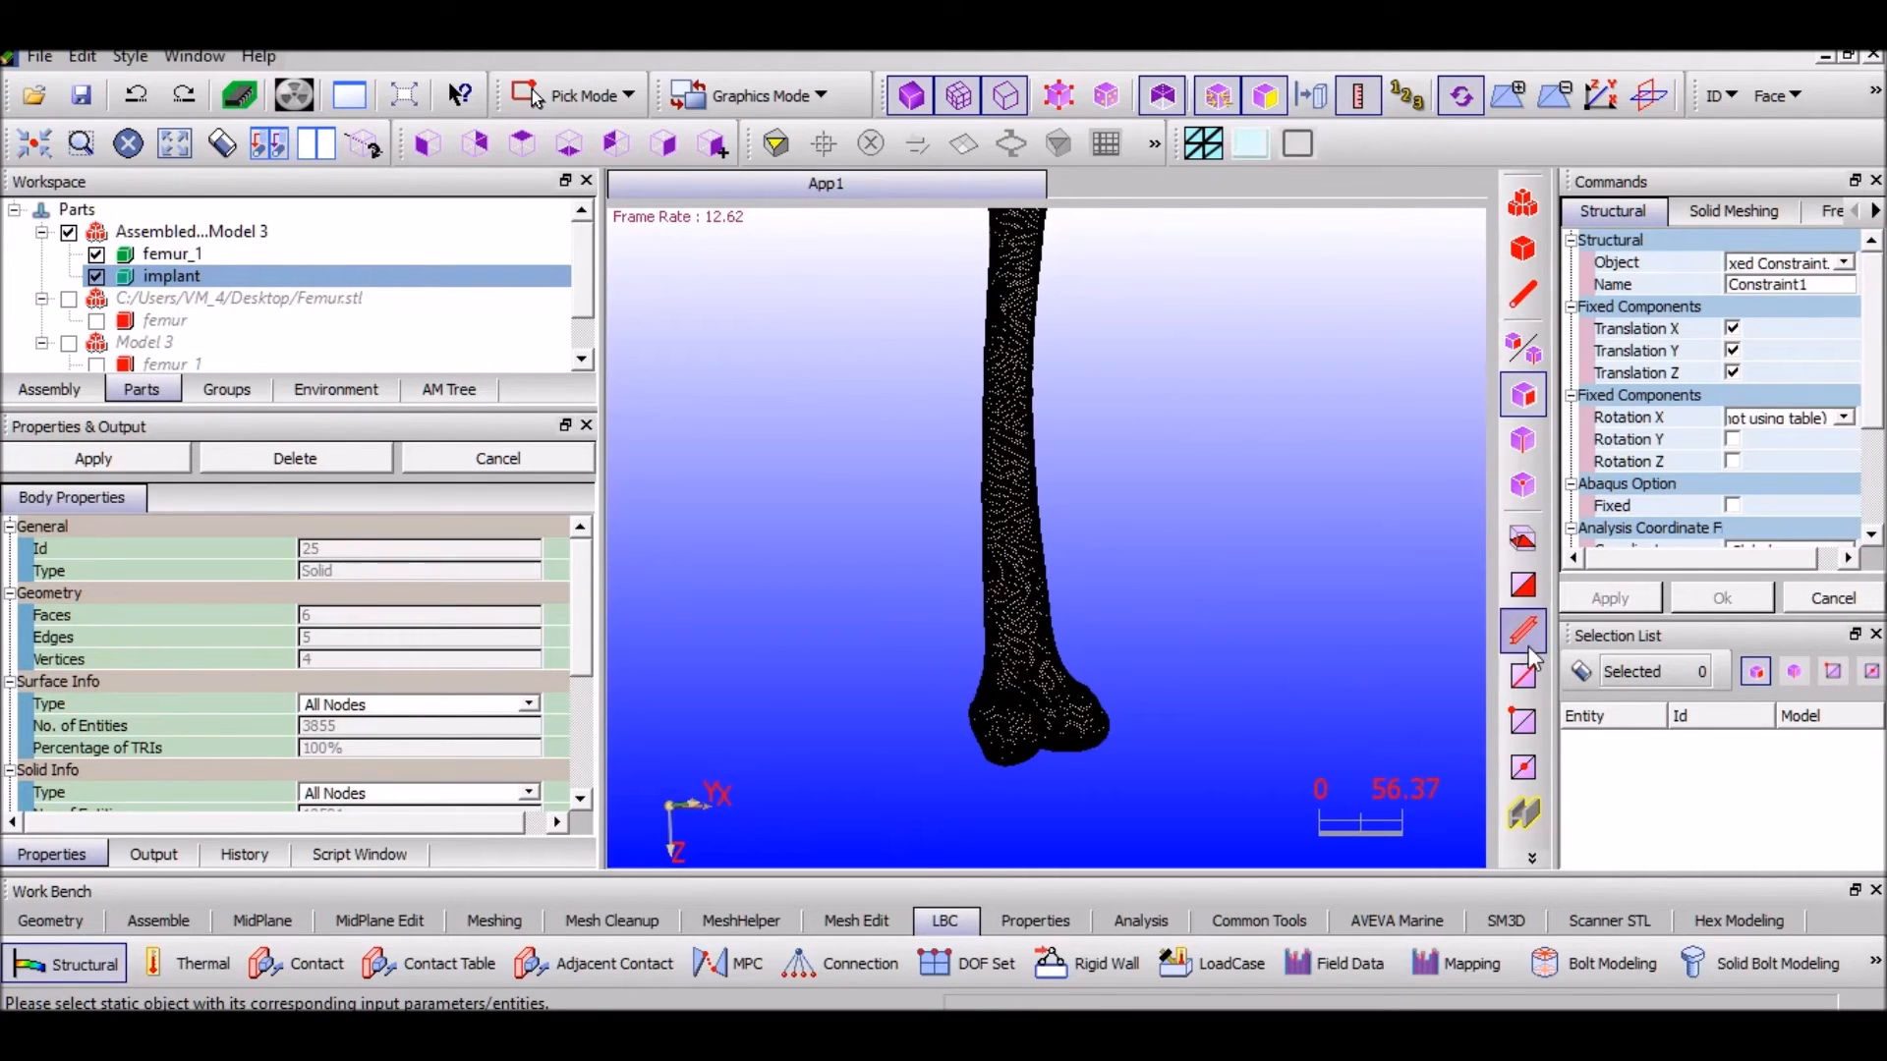
pyautogui.moveTo(930, 645); pyautogui.dragTo(1228, 781)
pyautogui.click(1523, 771)
# Box-select the distal femur nodes in front view and apply Constraint1 fixing X, Y, Z translation
pyautogui.scroll(1, 895, 715)
pyautogui.scroll(1, 1217, 552)
pyautogui.scroll(1, 780, 564)
pyautogui.moveTo(1038, 622); pyautogui.dragTo(990, 629, button='middle')
pyautogui.click(522, 148)
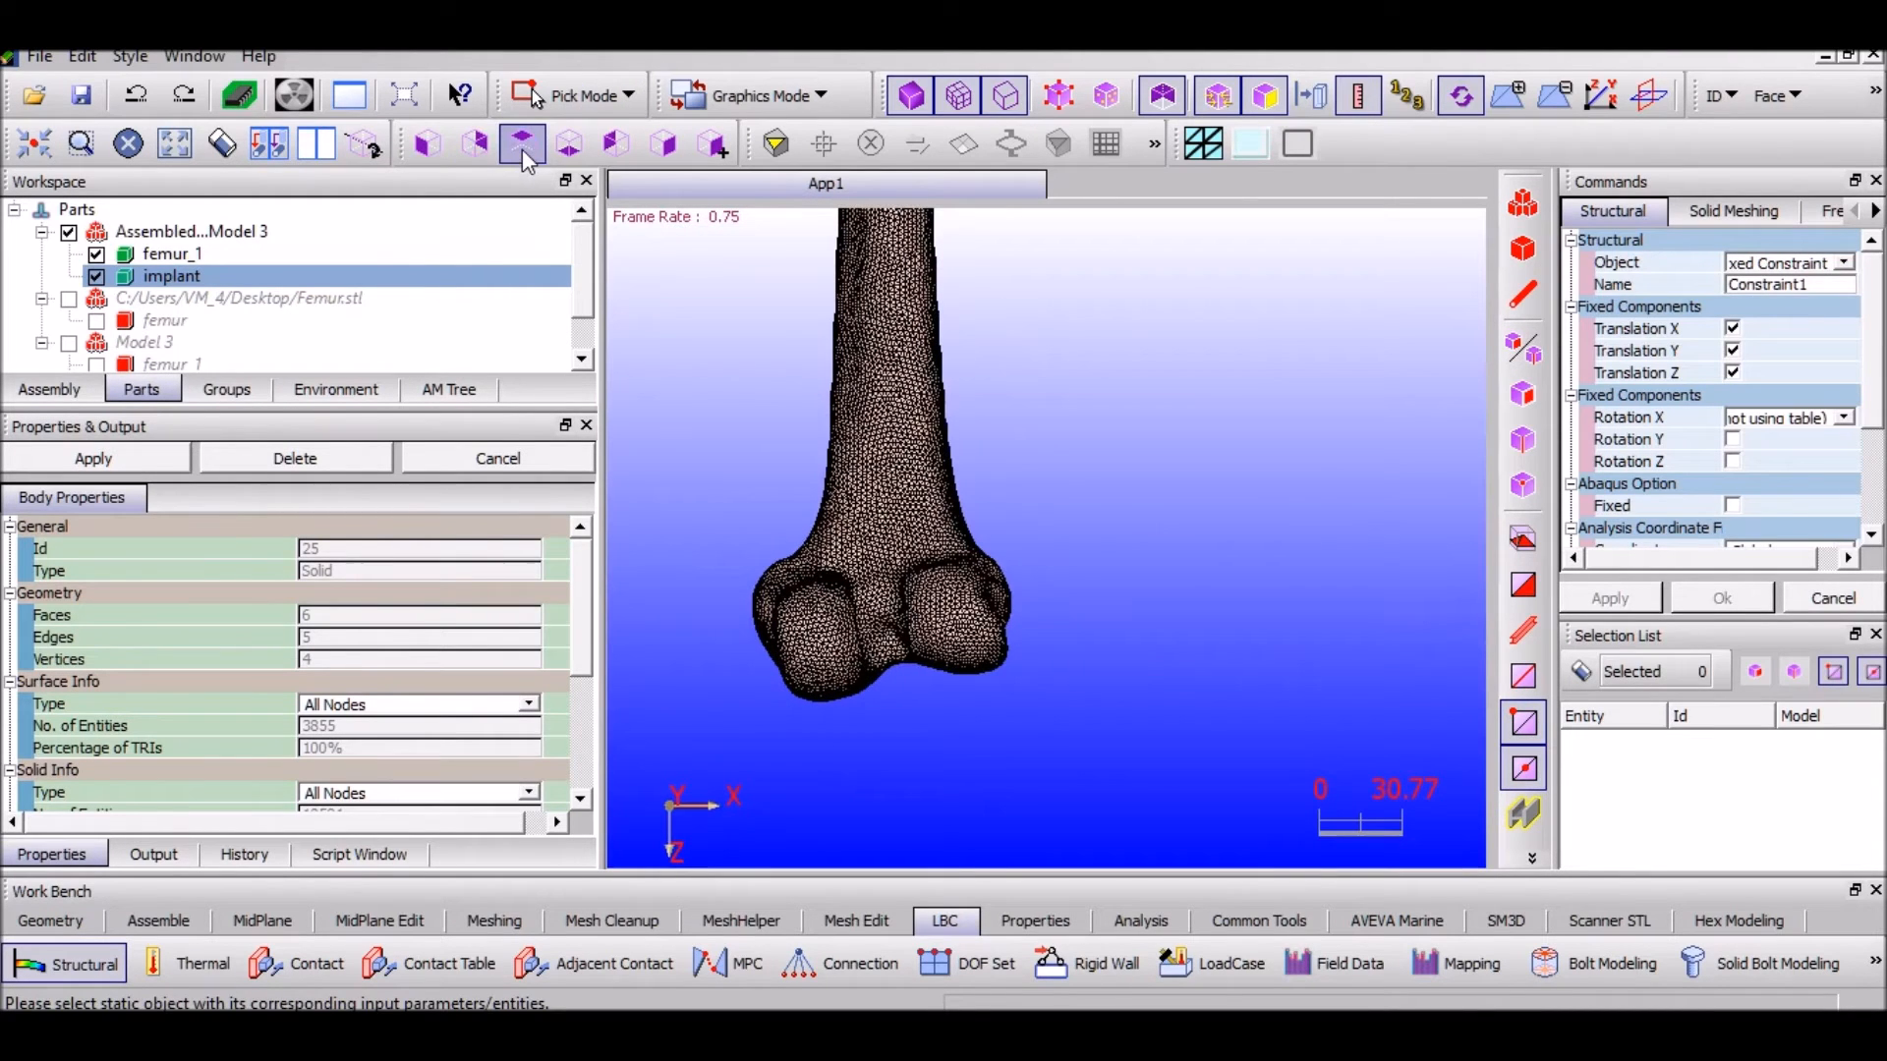
pyautogui.moveTo(727, 545); pyautogui.dragTo(1075, 734)
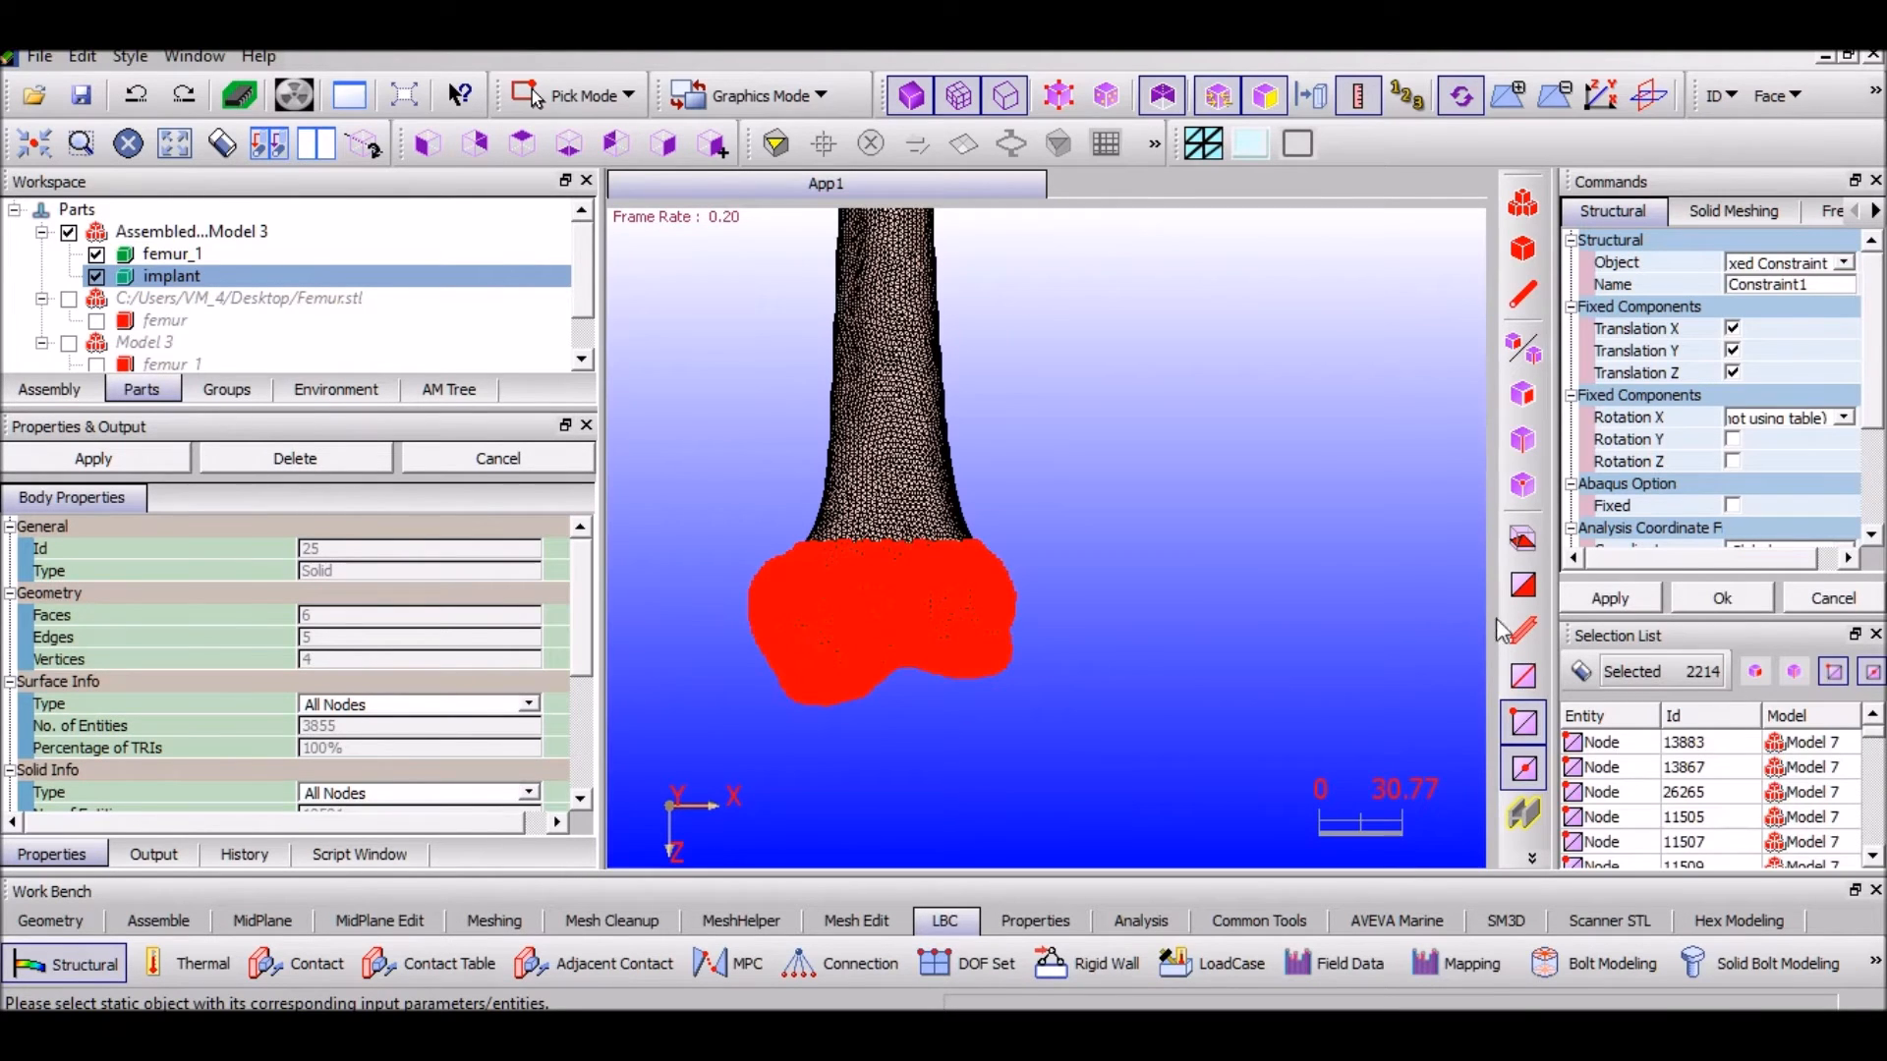
pyautogui.click(1630, 601)
pyautogui.moveTo(1022, 295); pyautogui.dragTo(1288, 639, button='middle')
pyautogui.moveTo(1361, 294); pyautogui.dragTo(1223, 725, button='middle')
pyautogui.scroll(3, 902, 497)
pyautogui.moveTo(902, 497); pyautogui.dragTo(1052, 540, button='middle')
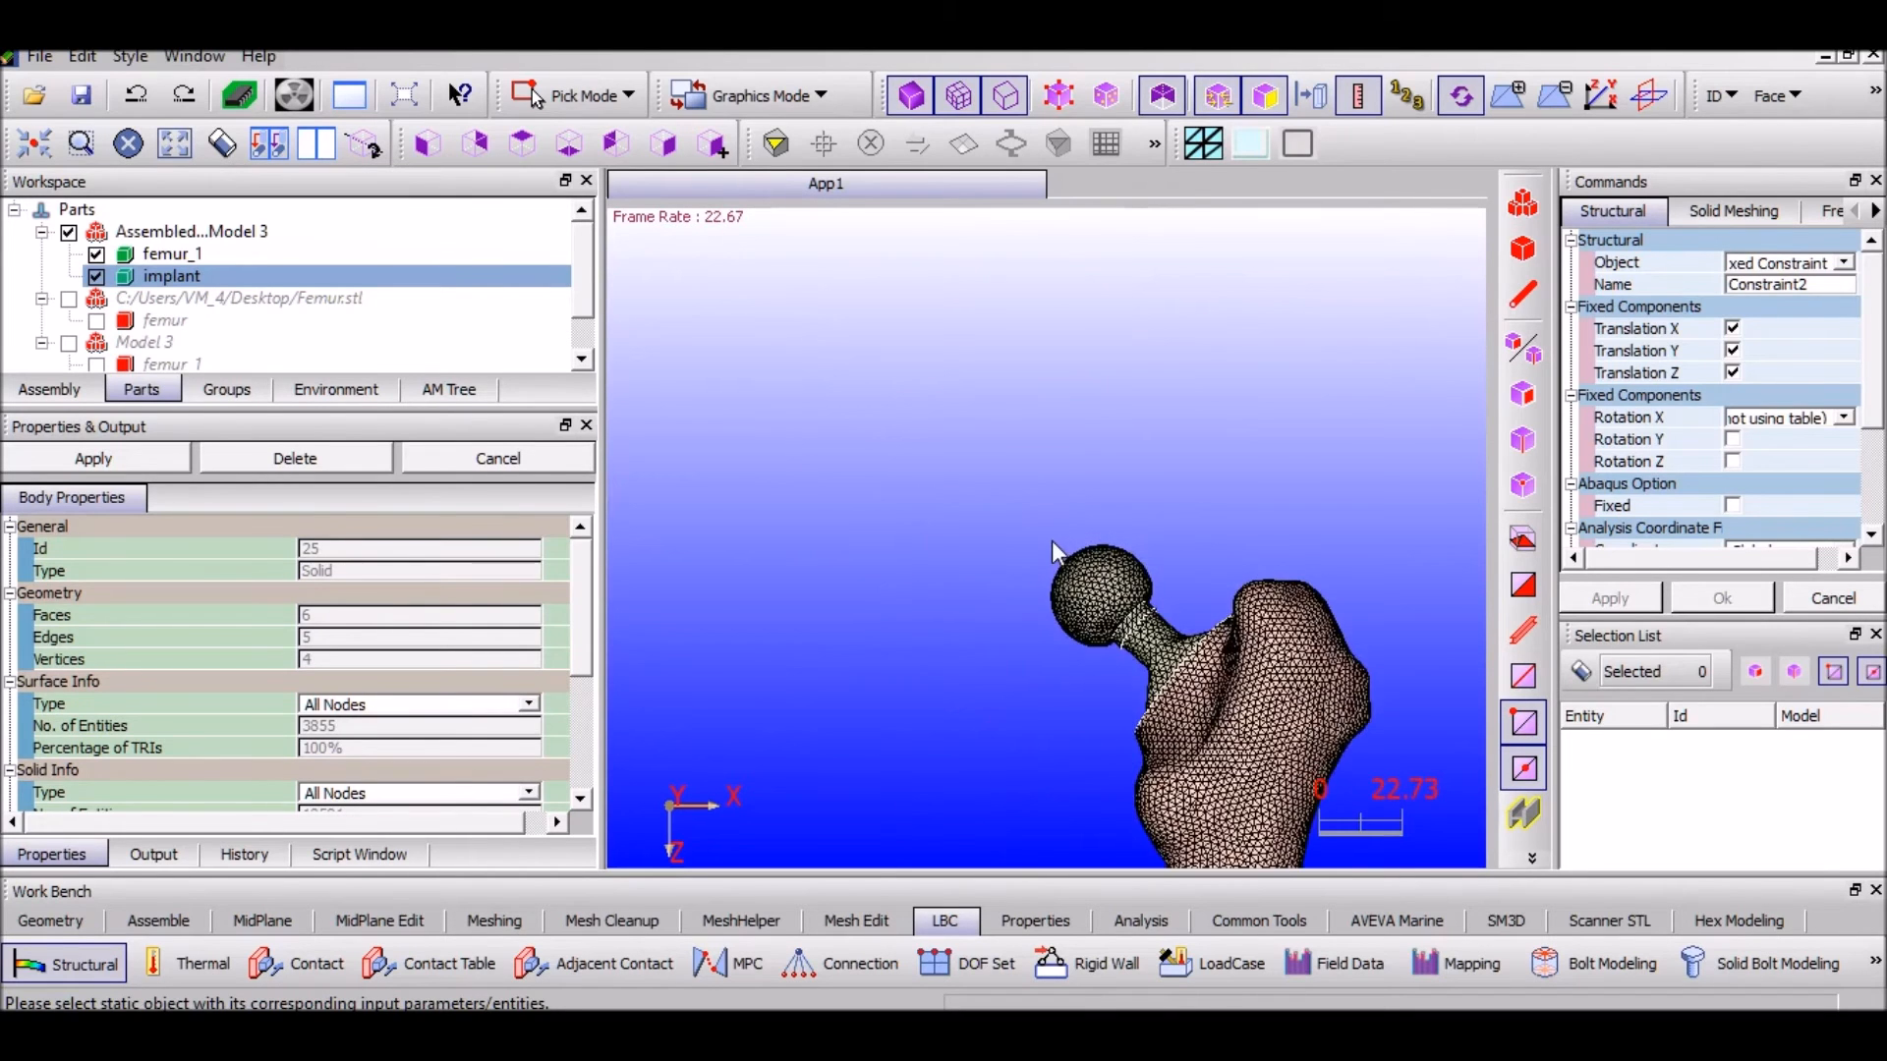
# Define a Force load of 300 in Z, arrows ending at node, distributed over the selected entity
pyautogui.scroll(5, 1052, 541)
pyautogui.click(1843, 262)
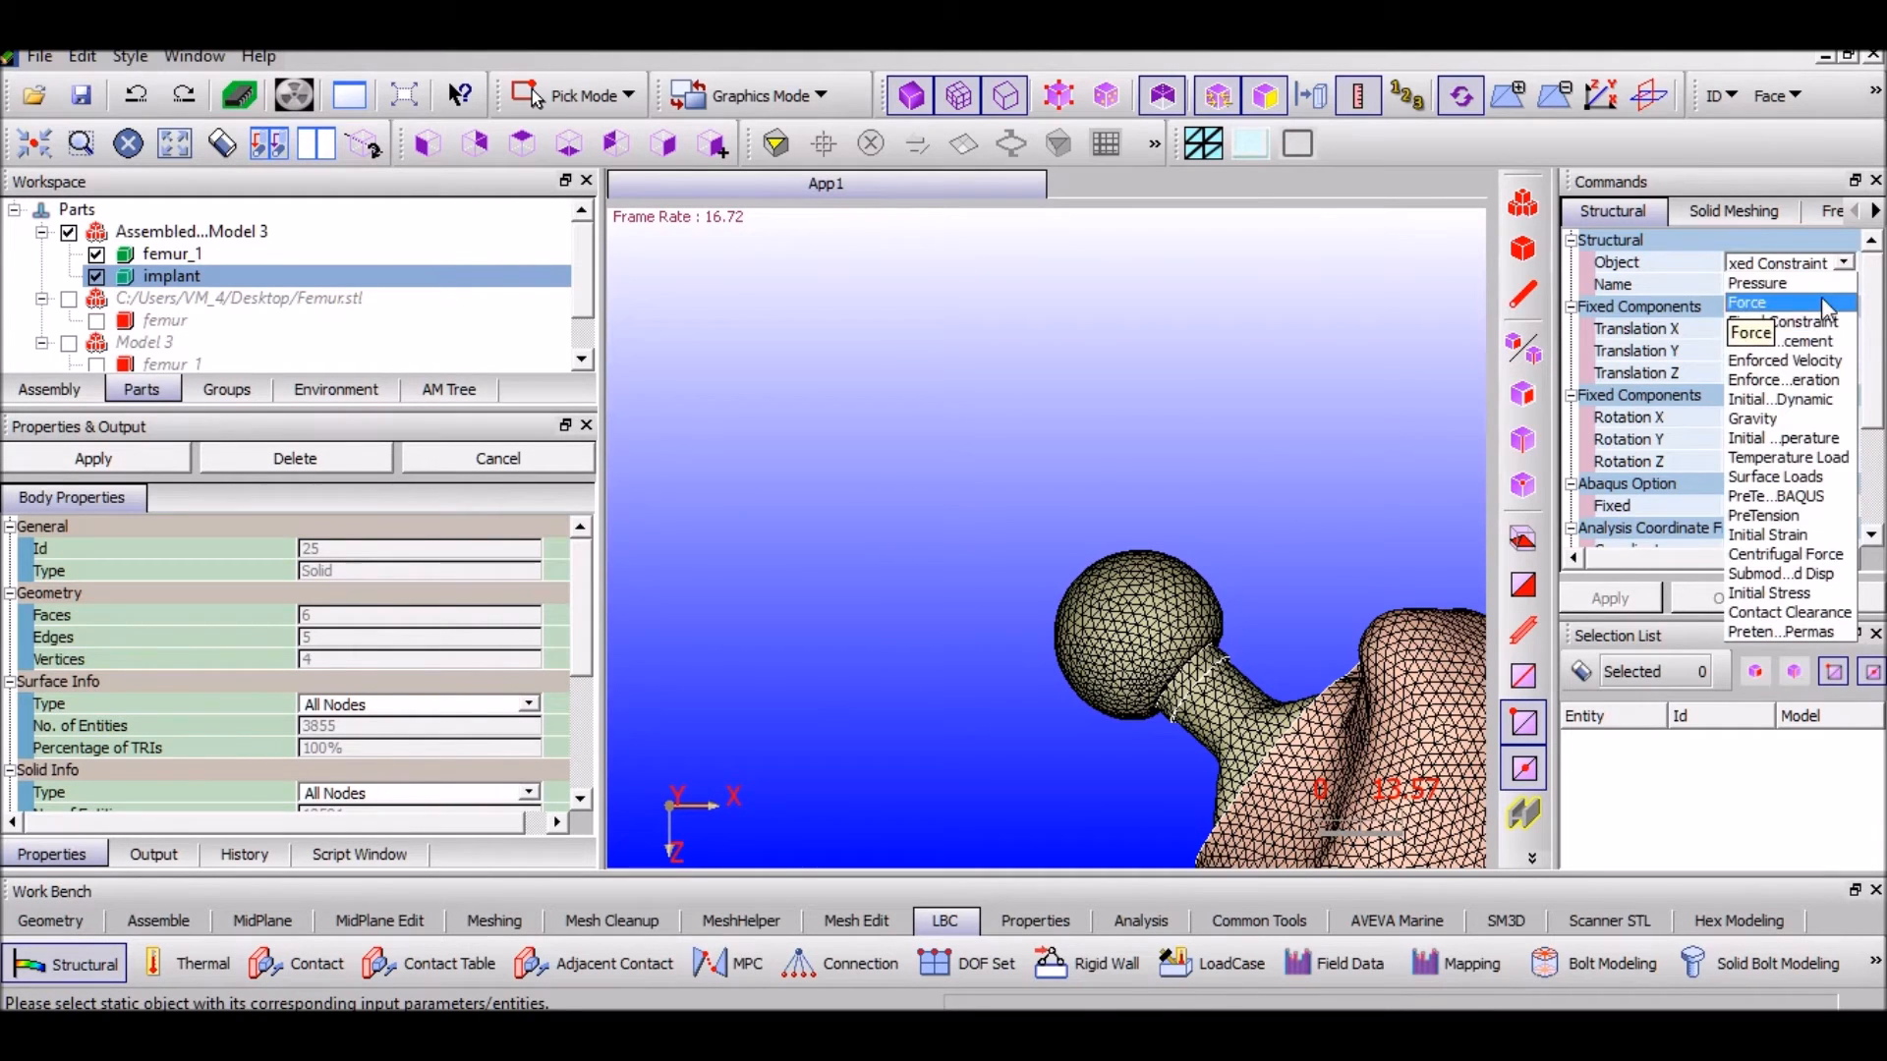
pyautogui.click(1774, 306)
pyautogui.click(1793, 397)
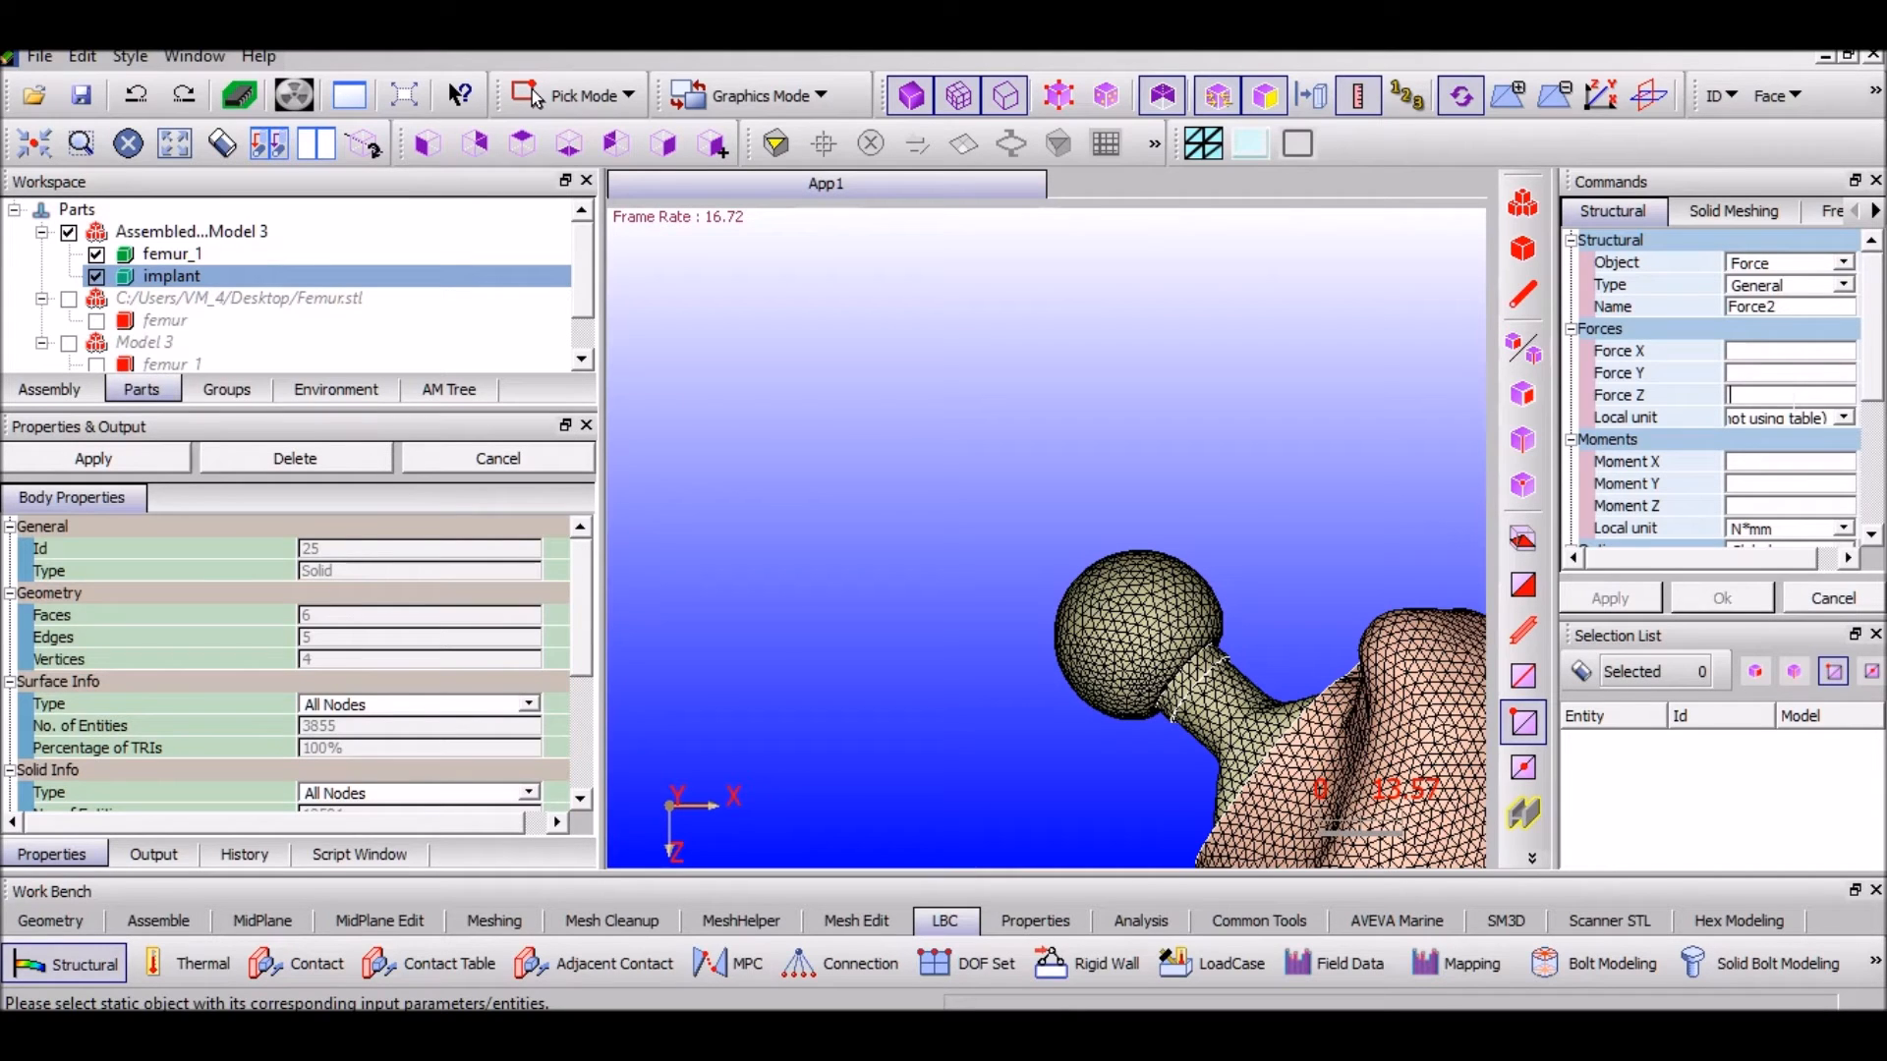
pyautogui.scroll(-3, 1847, 393)
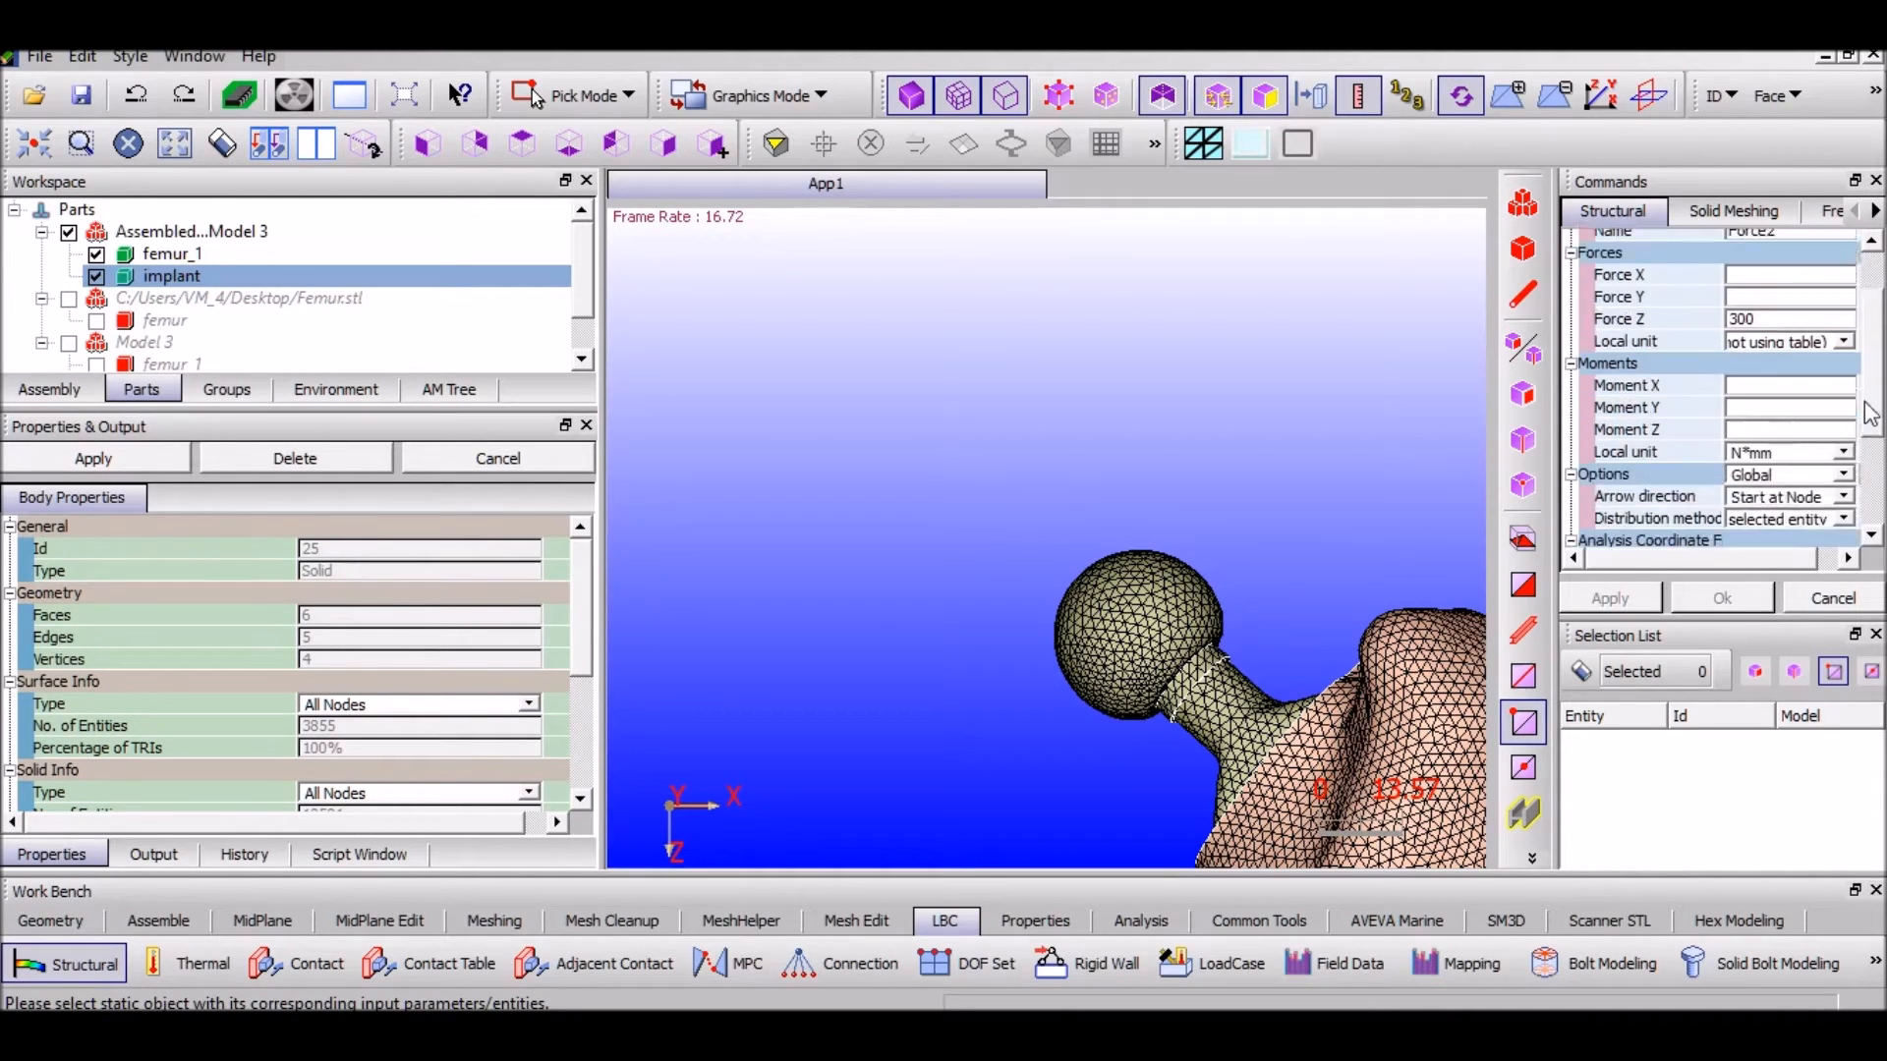
pyautogui.click(1843, 377)
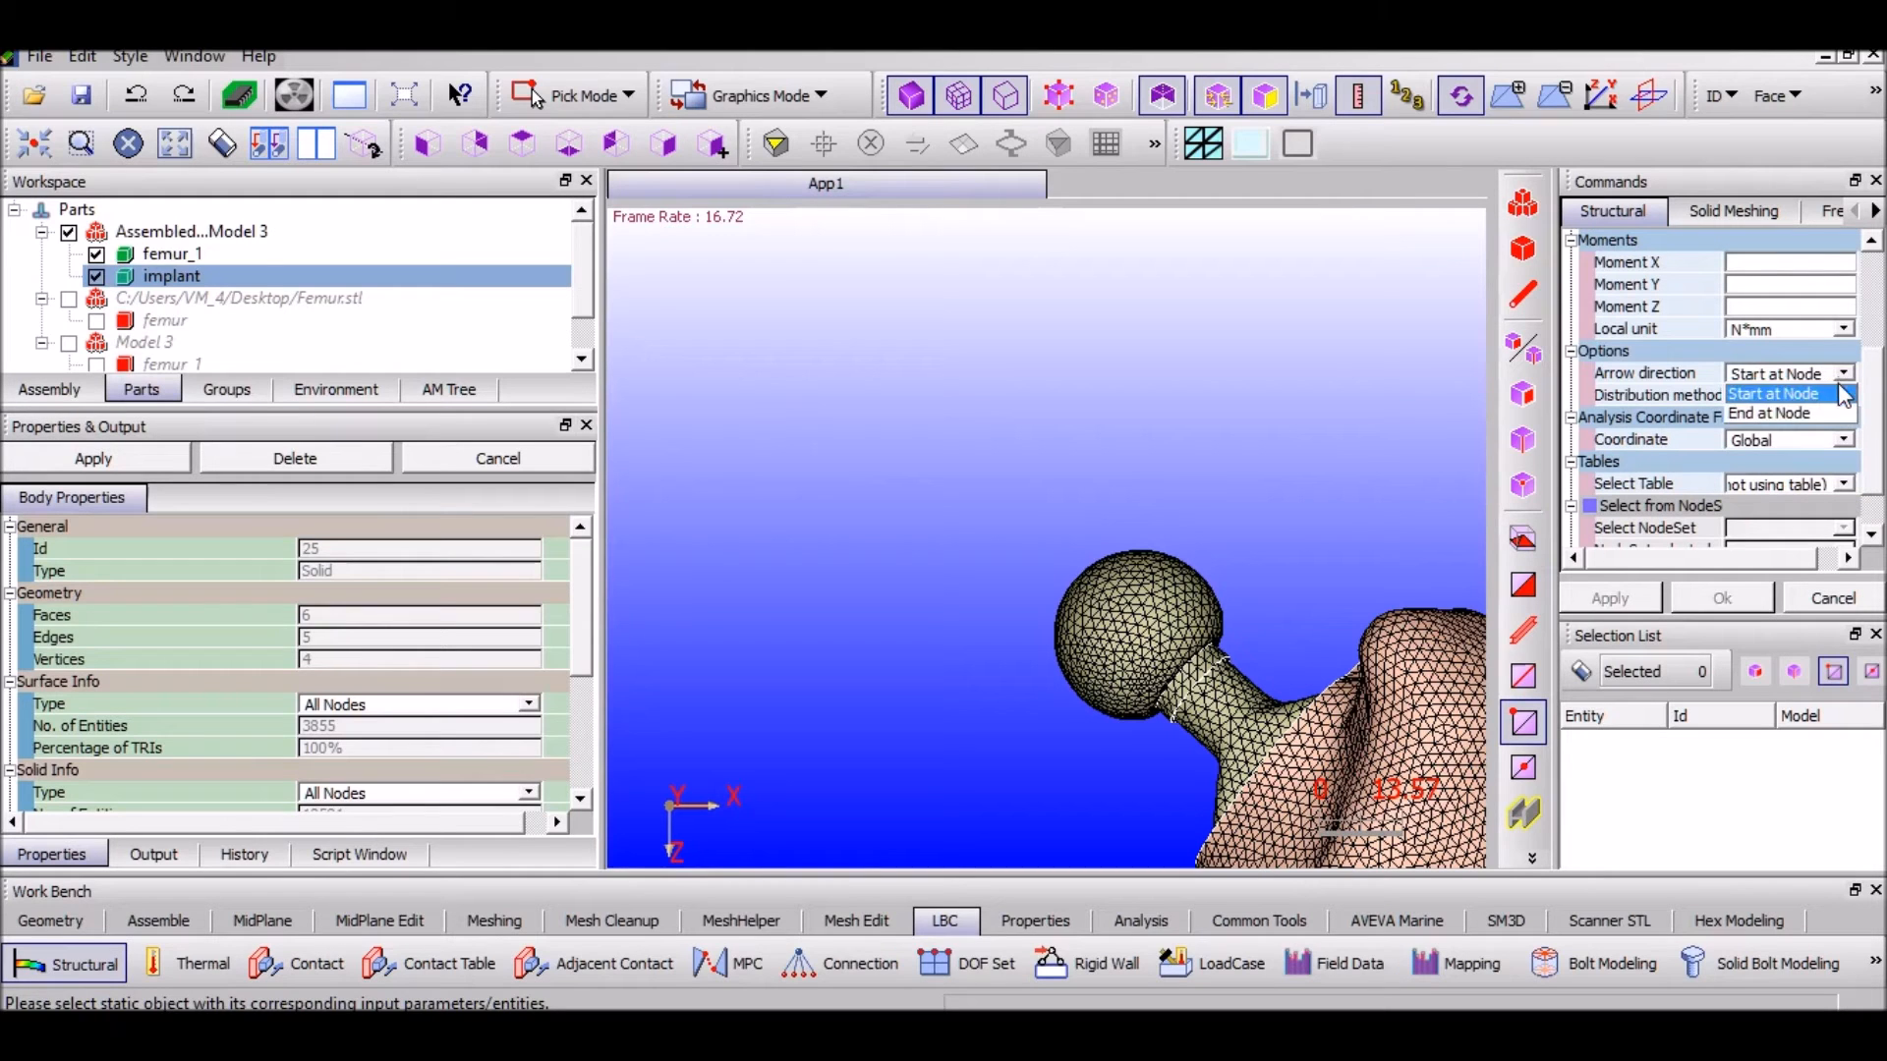
pyautogui.click(1769, 438)
pyautogui.click(1844, 395)
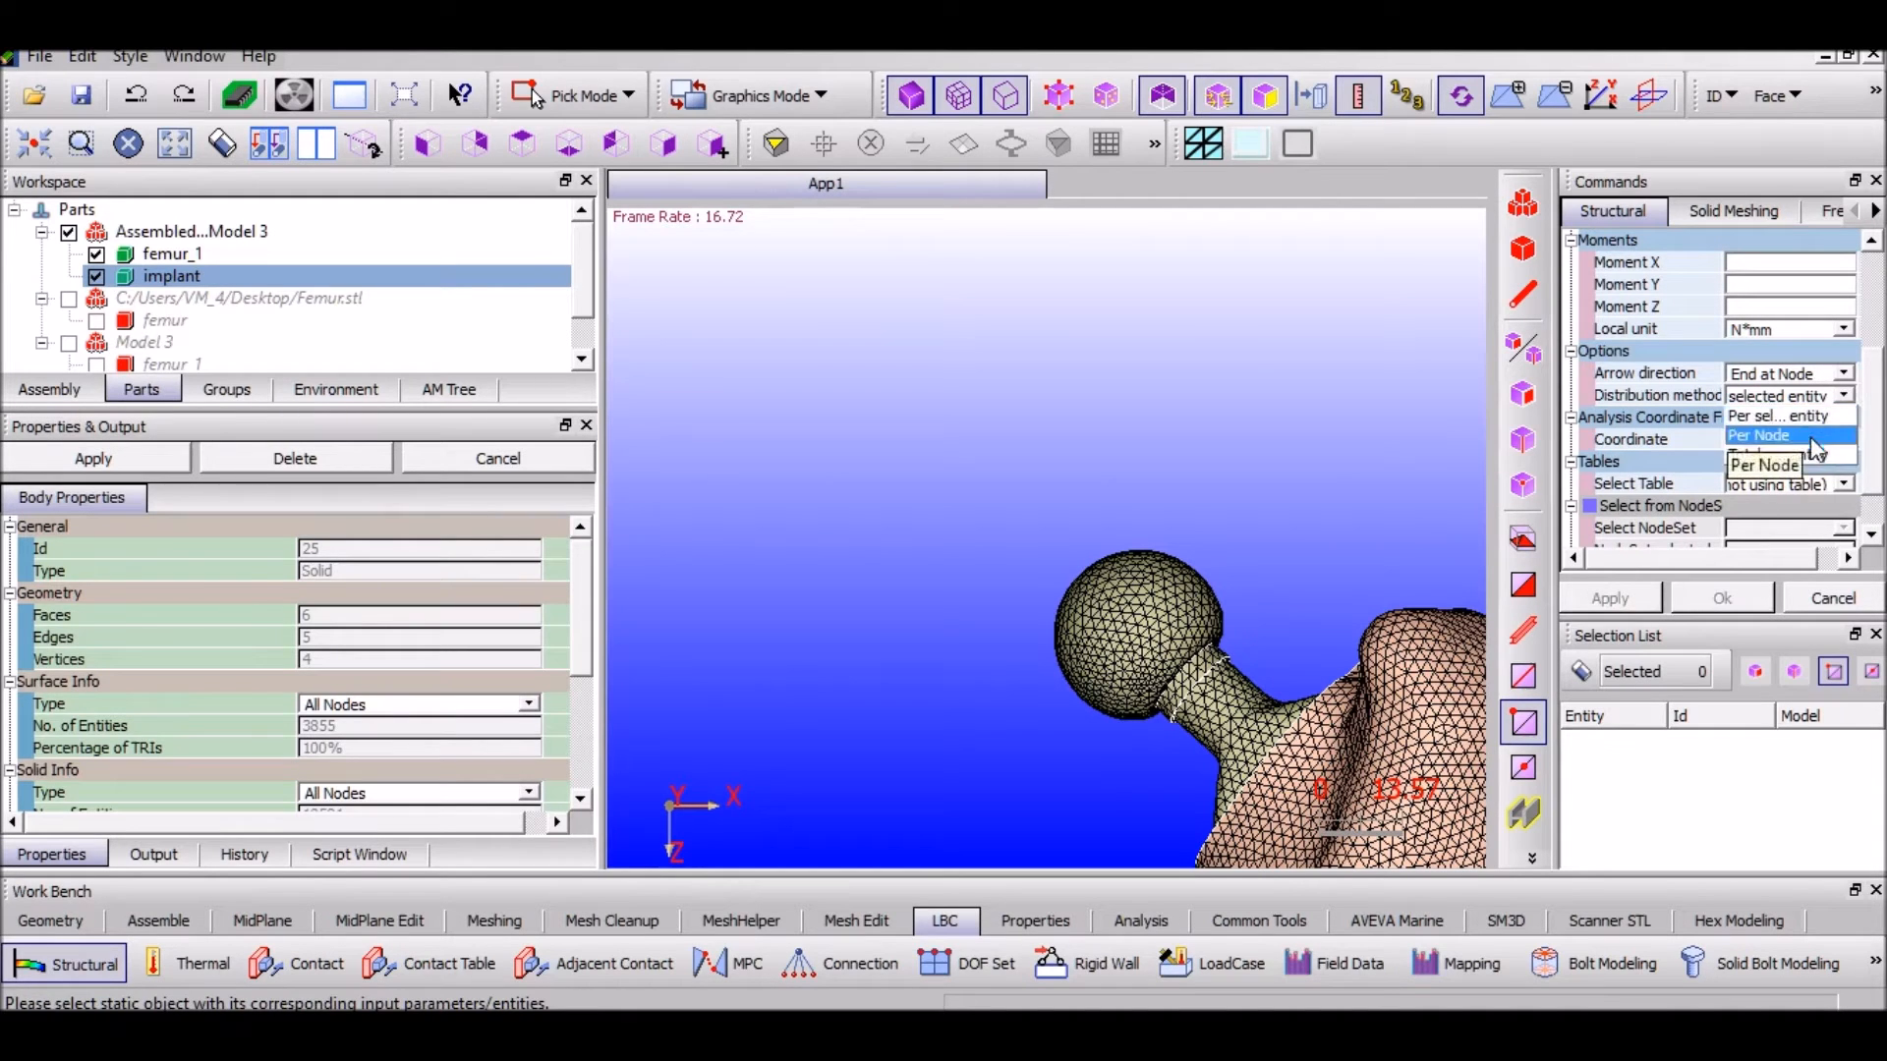
pyautogui.click(1779, 455)
# Box-select the nodes on top of the implant's ball head and apply the force
pyautogui.scroll(2, 1097, 531)
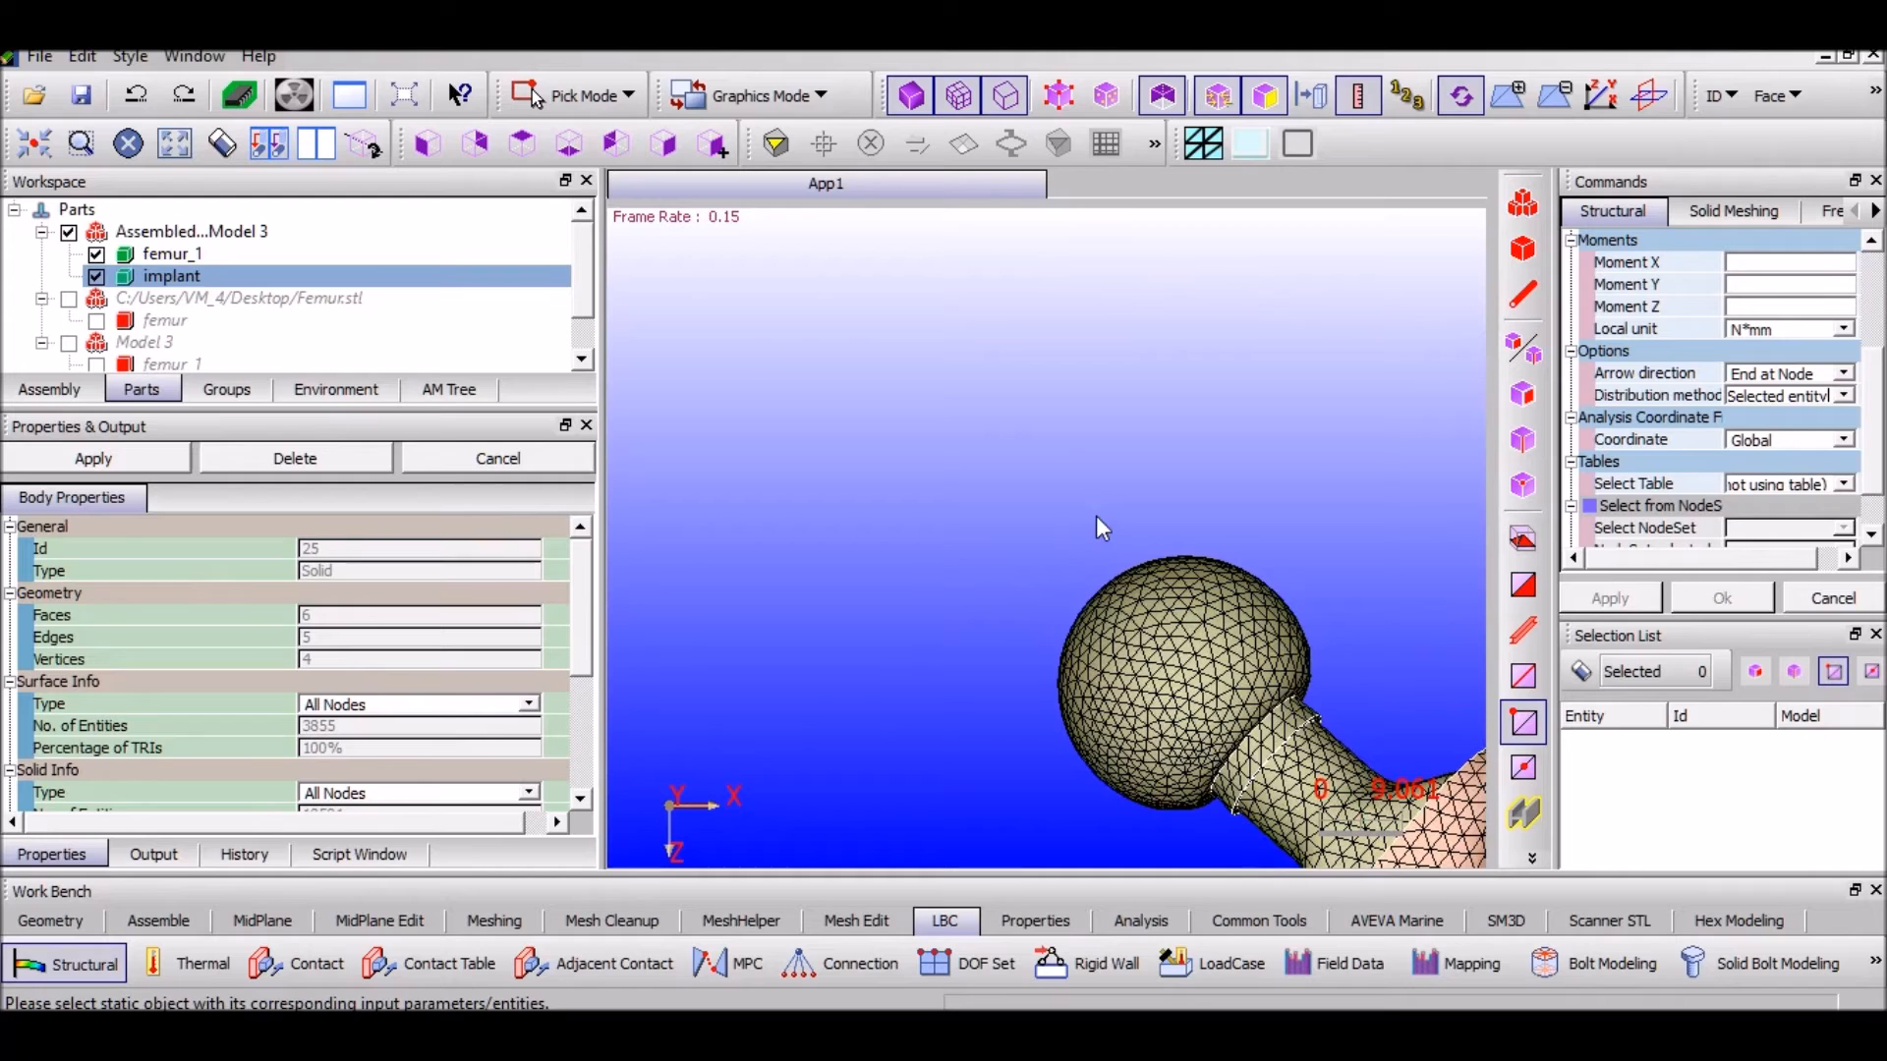
pyautogui.moveTo(994, 555); pyautogui.dragTo(1389, 590)
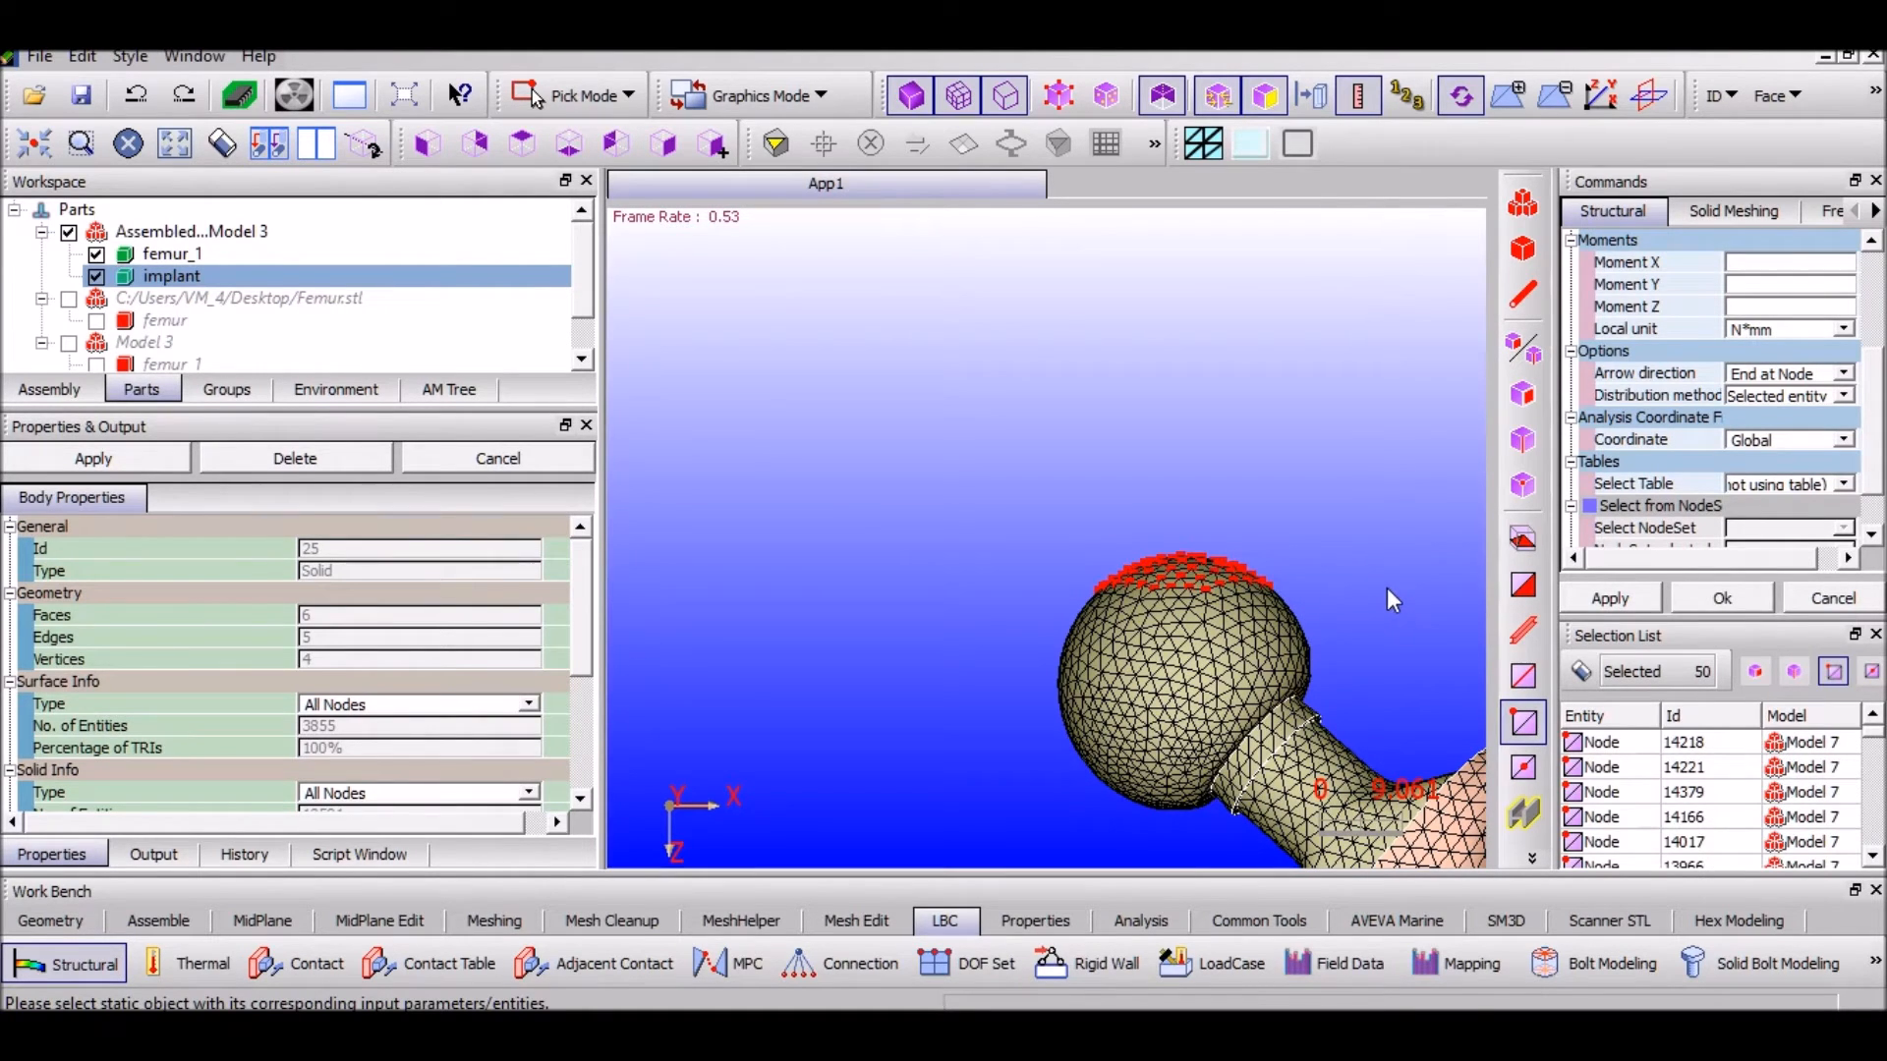
pyautogui.click(1630, 601)
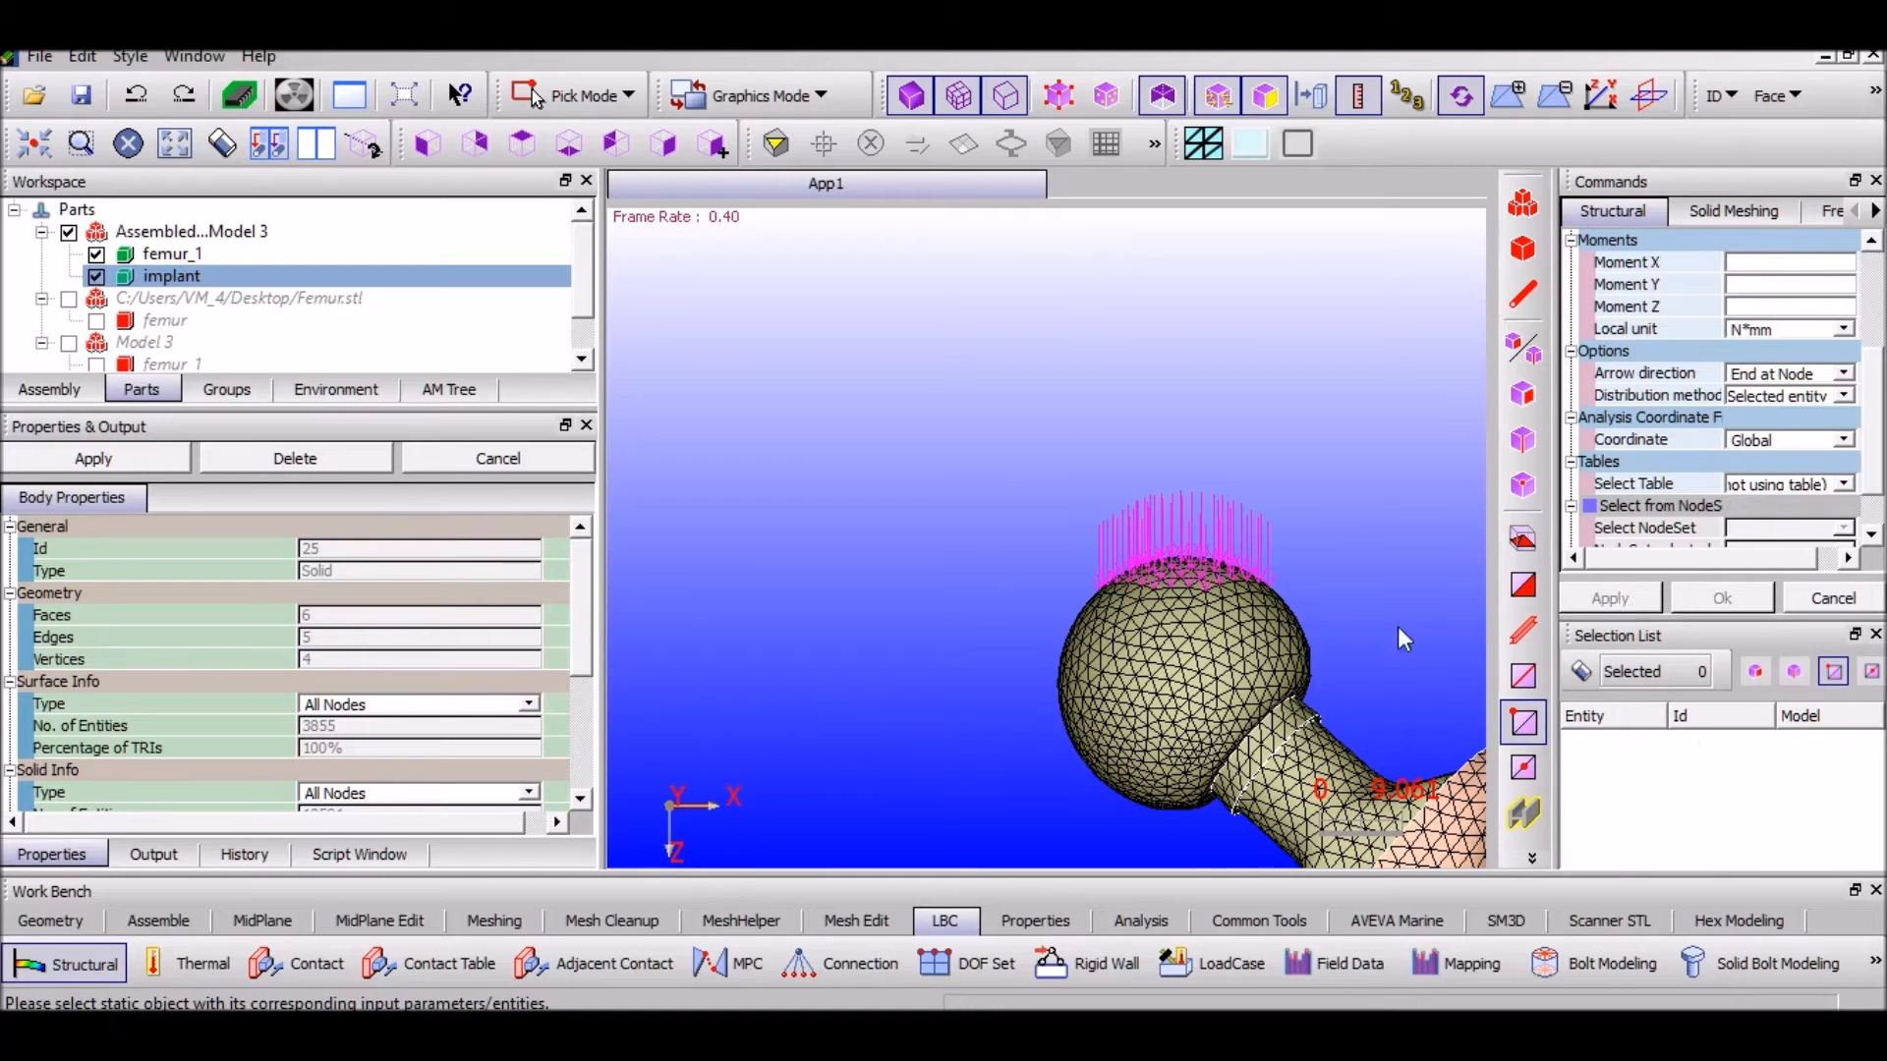
pyautogui.scroll(-5, 1066, 625)
pyautogui.moveTo(935, 664); pyautogui.dragTo(882, 444, button='middle')
pyautogui.scroll(-1, 995, 577)
pyautogui.scroll(-1, 996, 587)
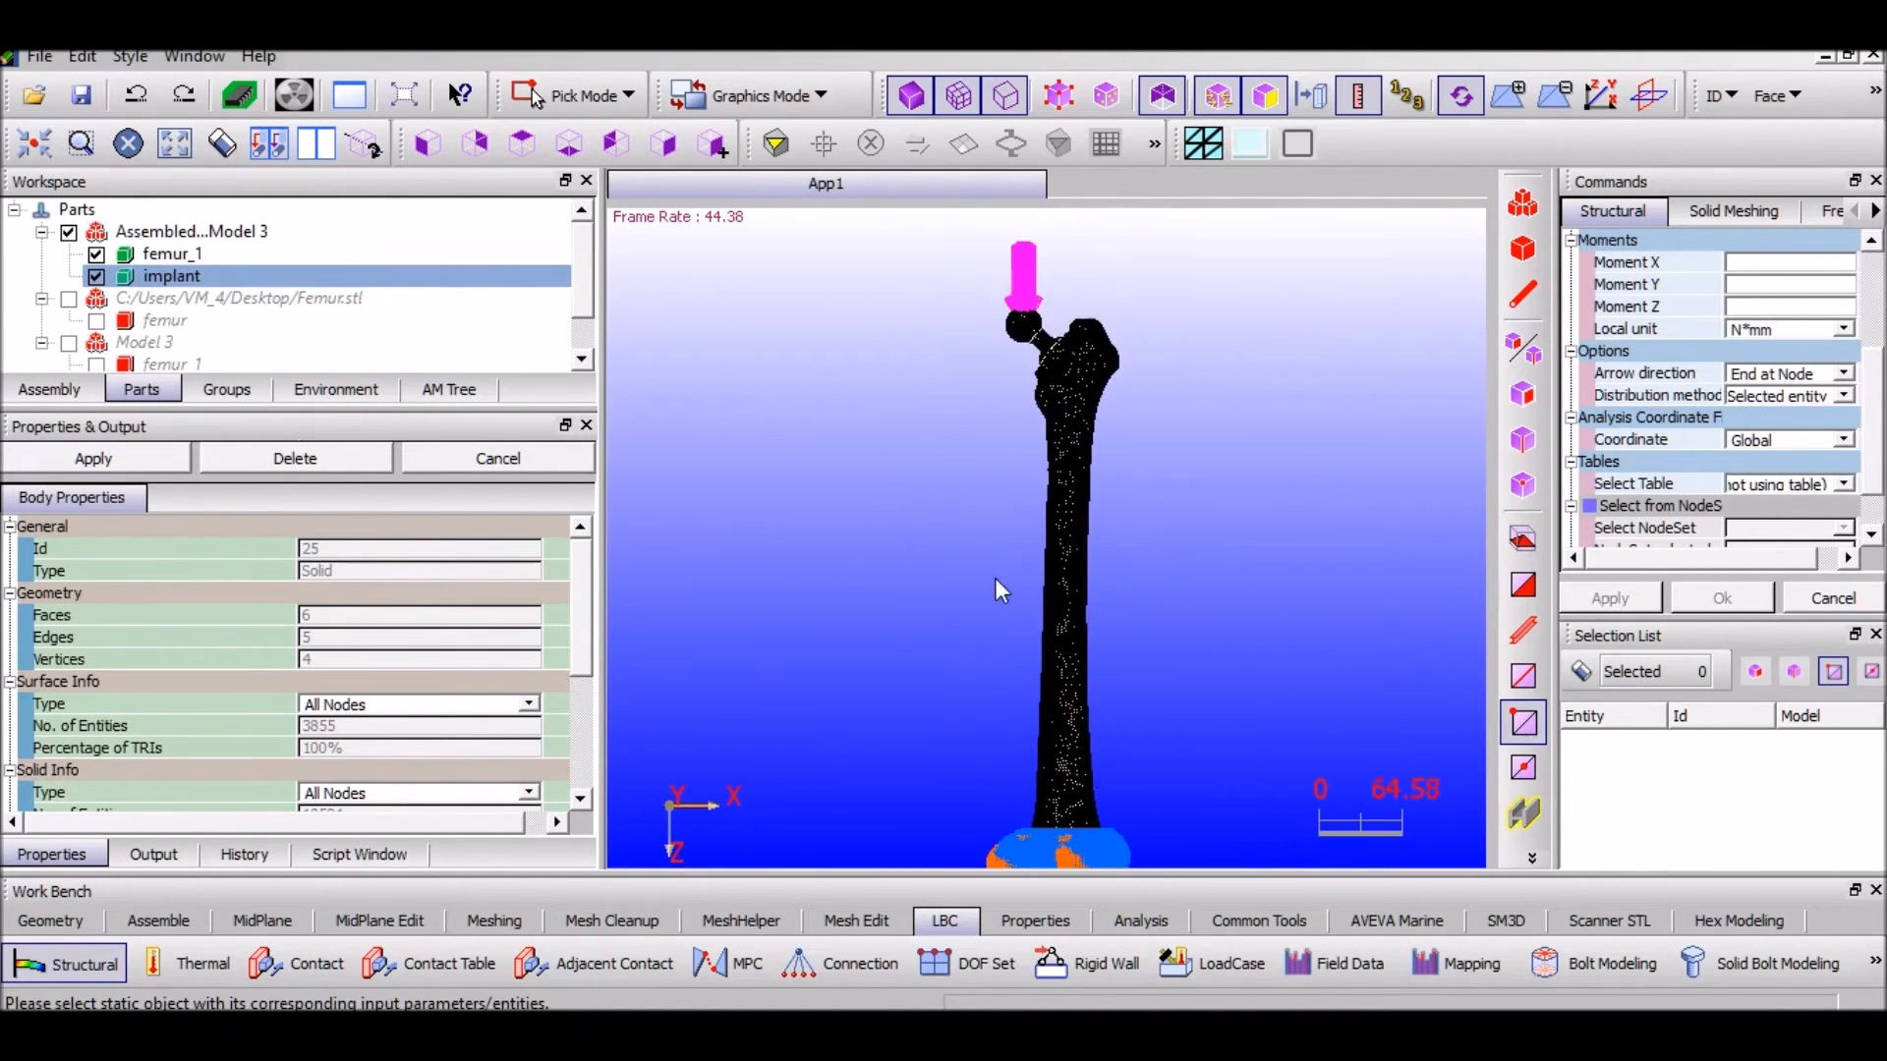
pyautogui.click(1035, 920)
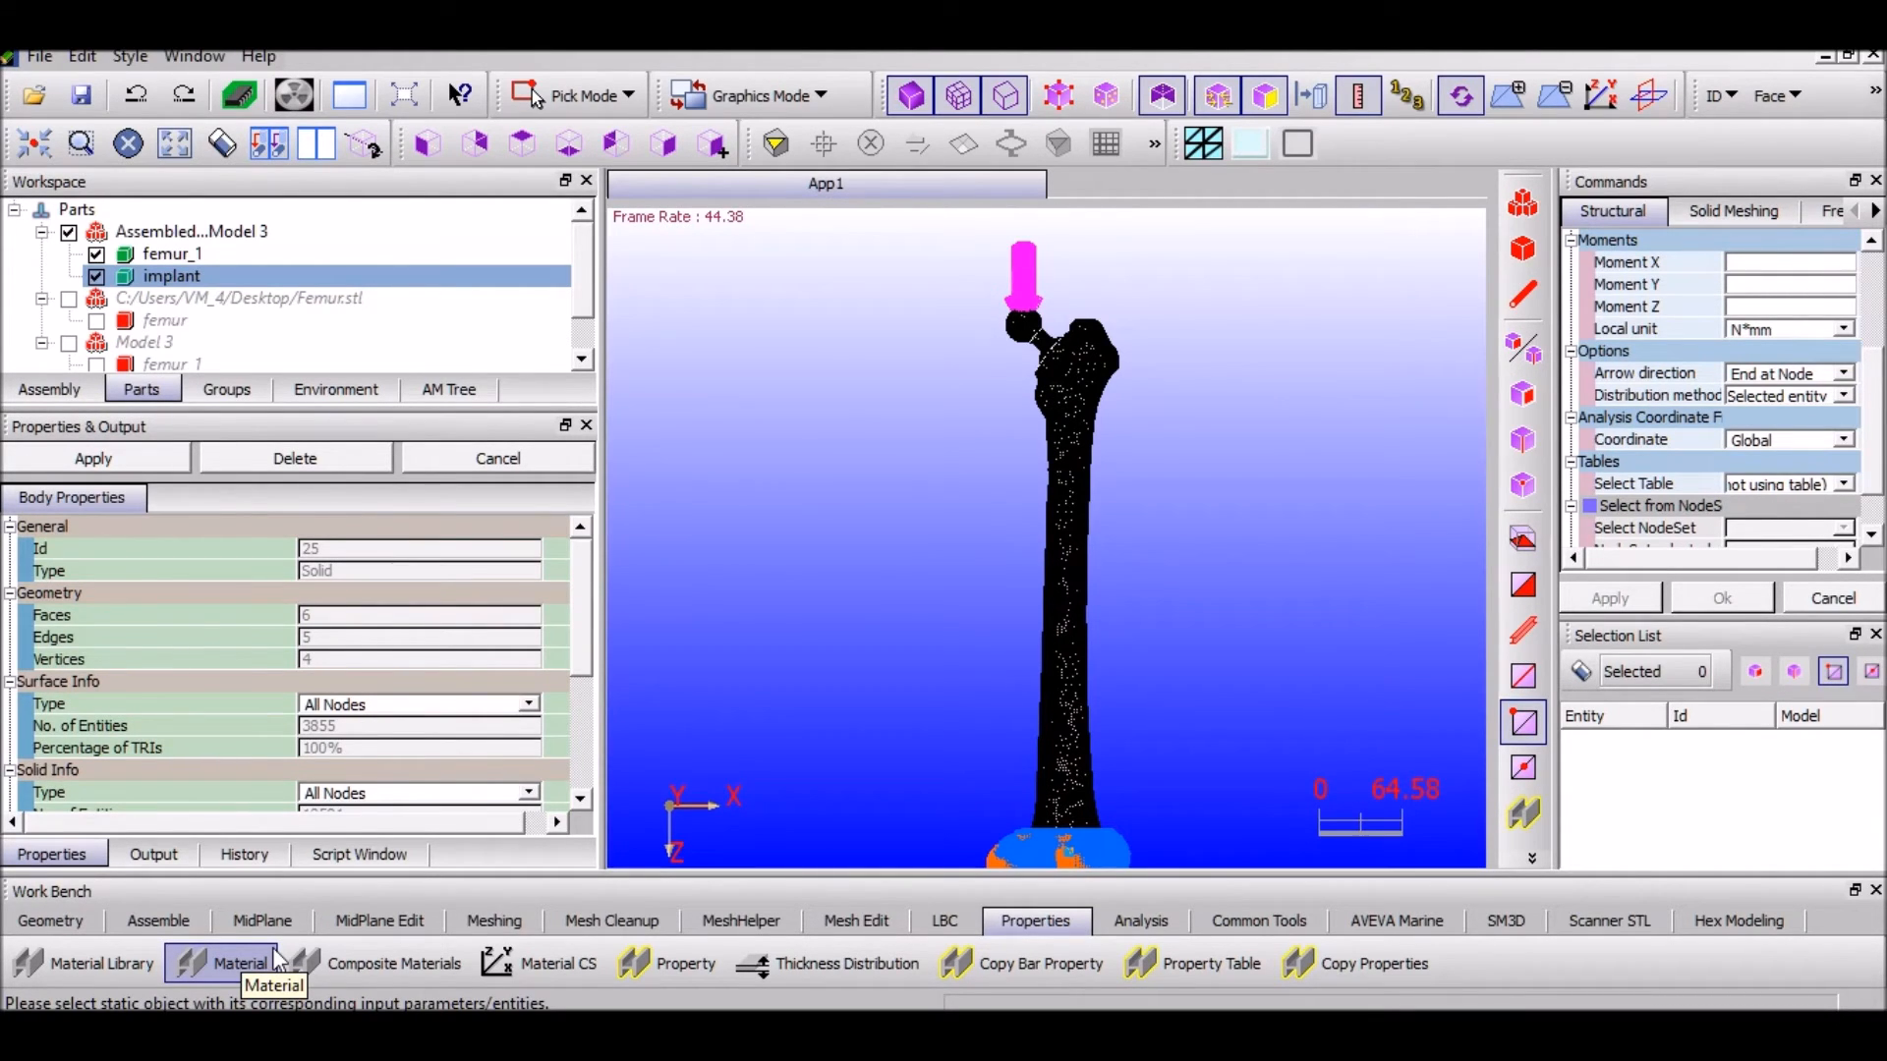
# Start a solid property for femur_1 and find its material list still empty
pyautogui.click(89, 968)
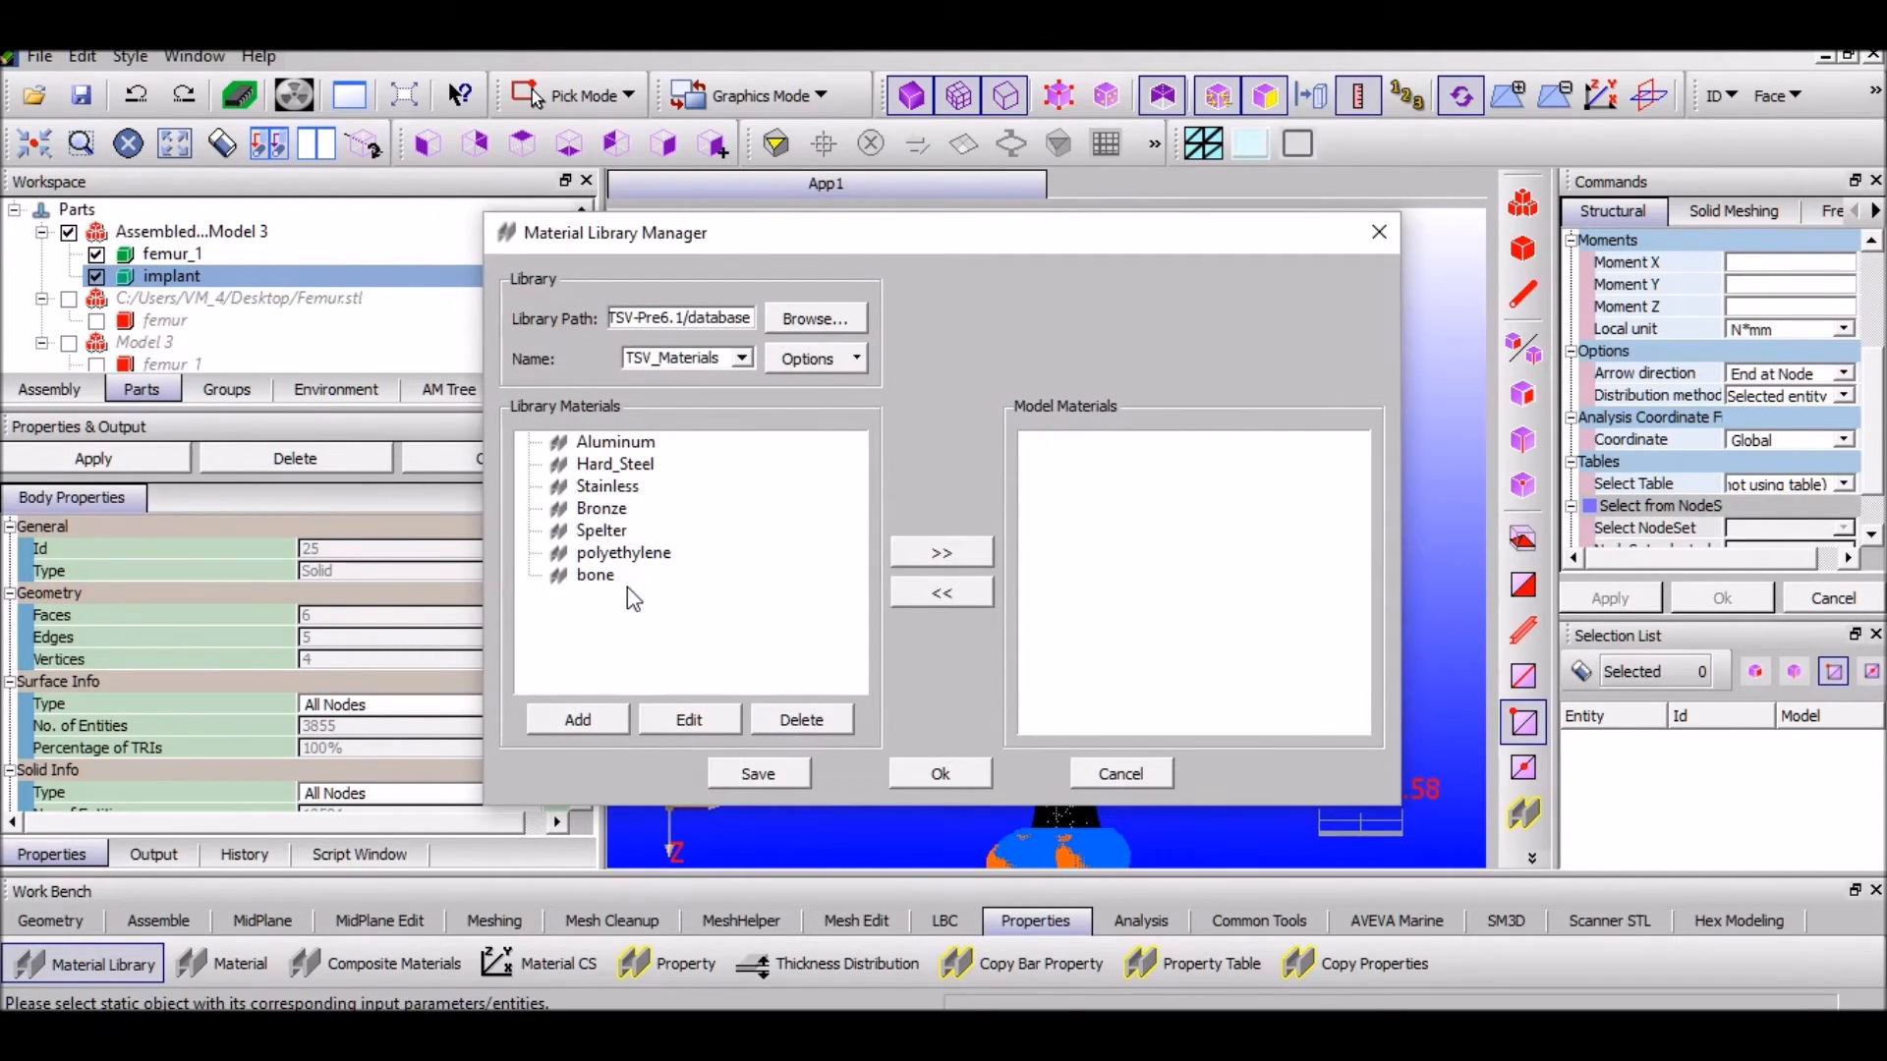
pyautogui.click(968, 771)
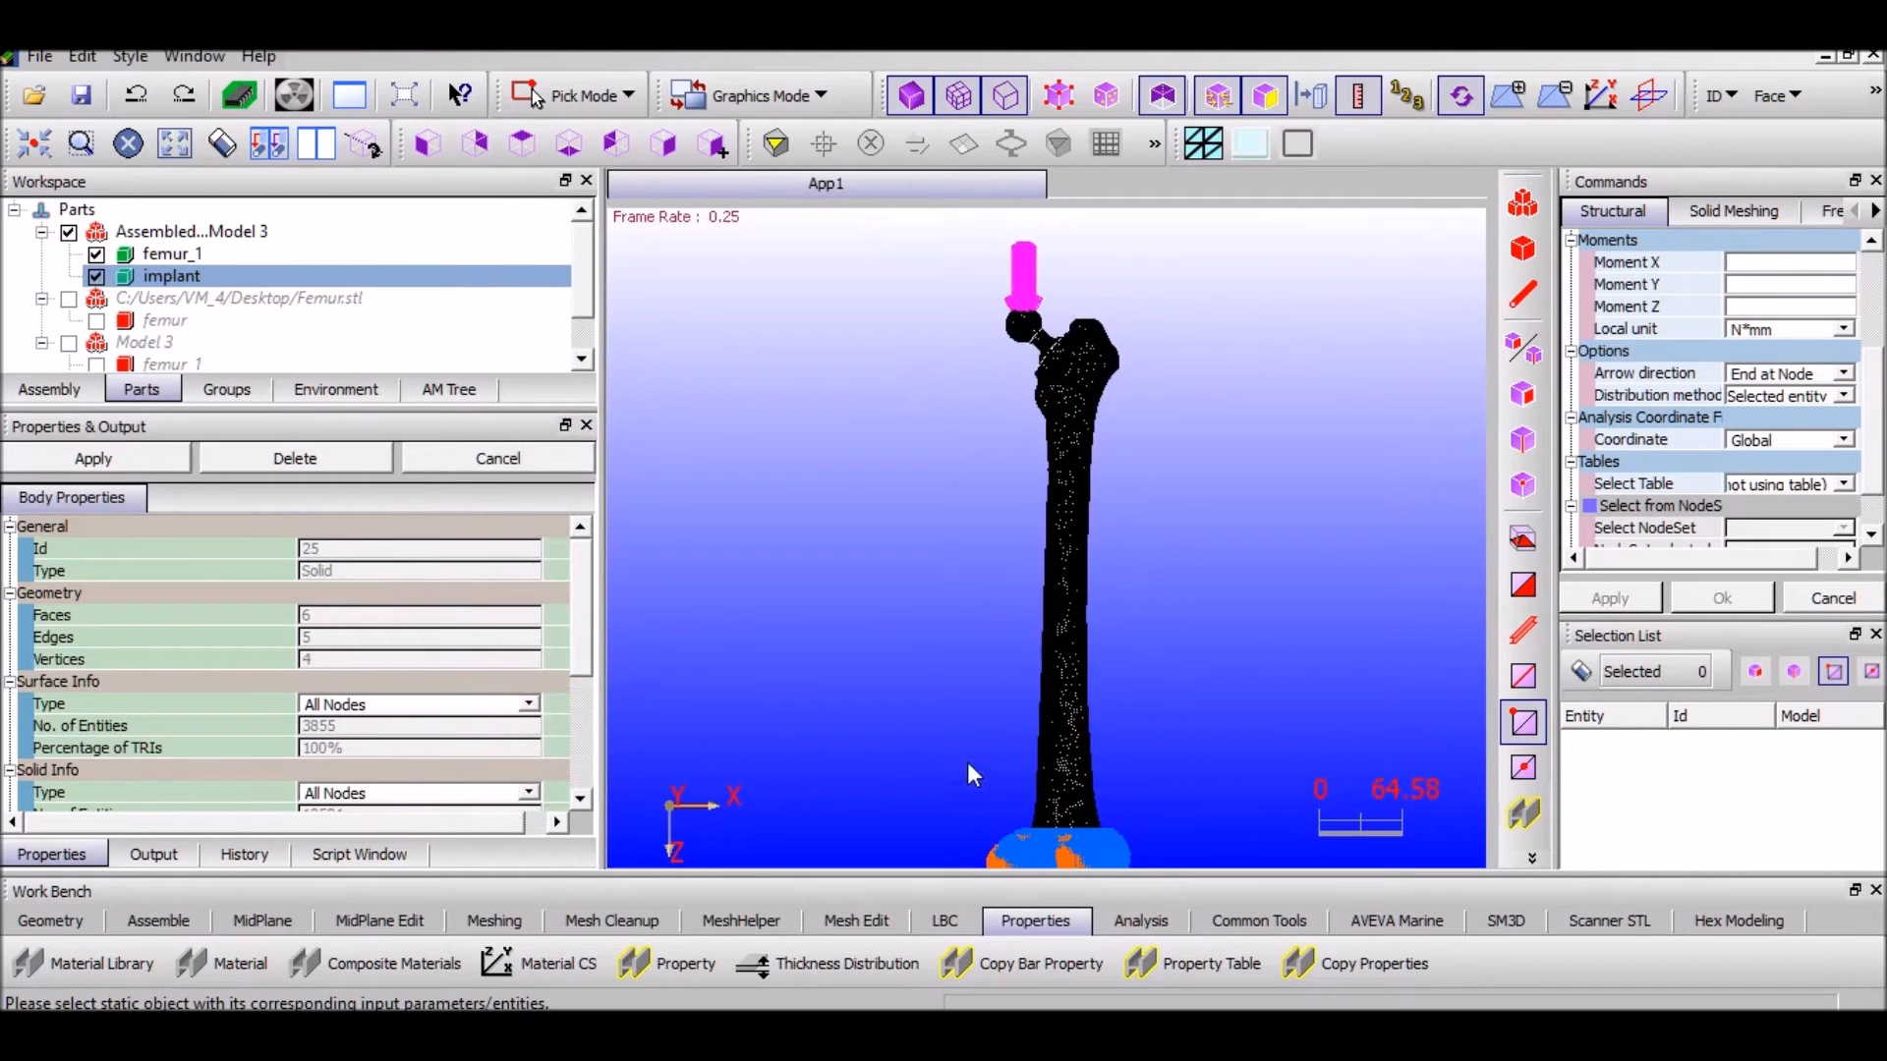
pyautogui.click(688, 970)
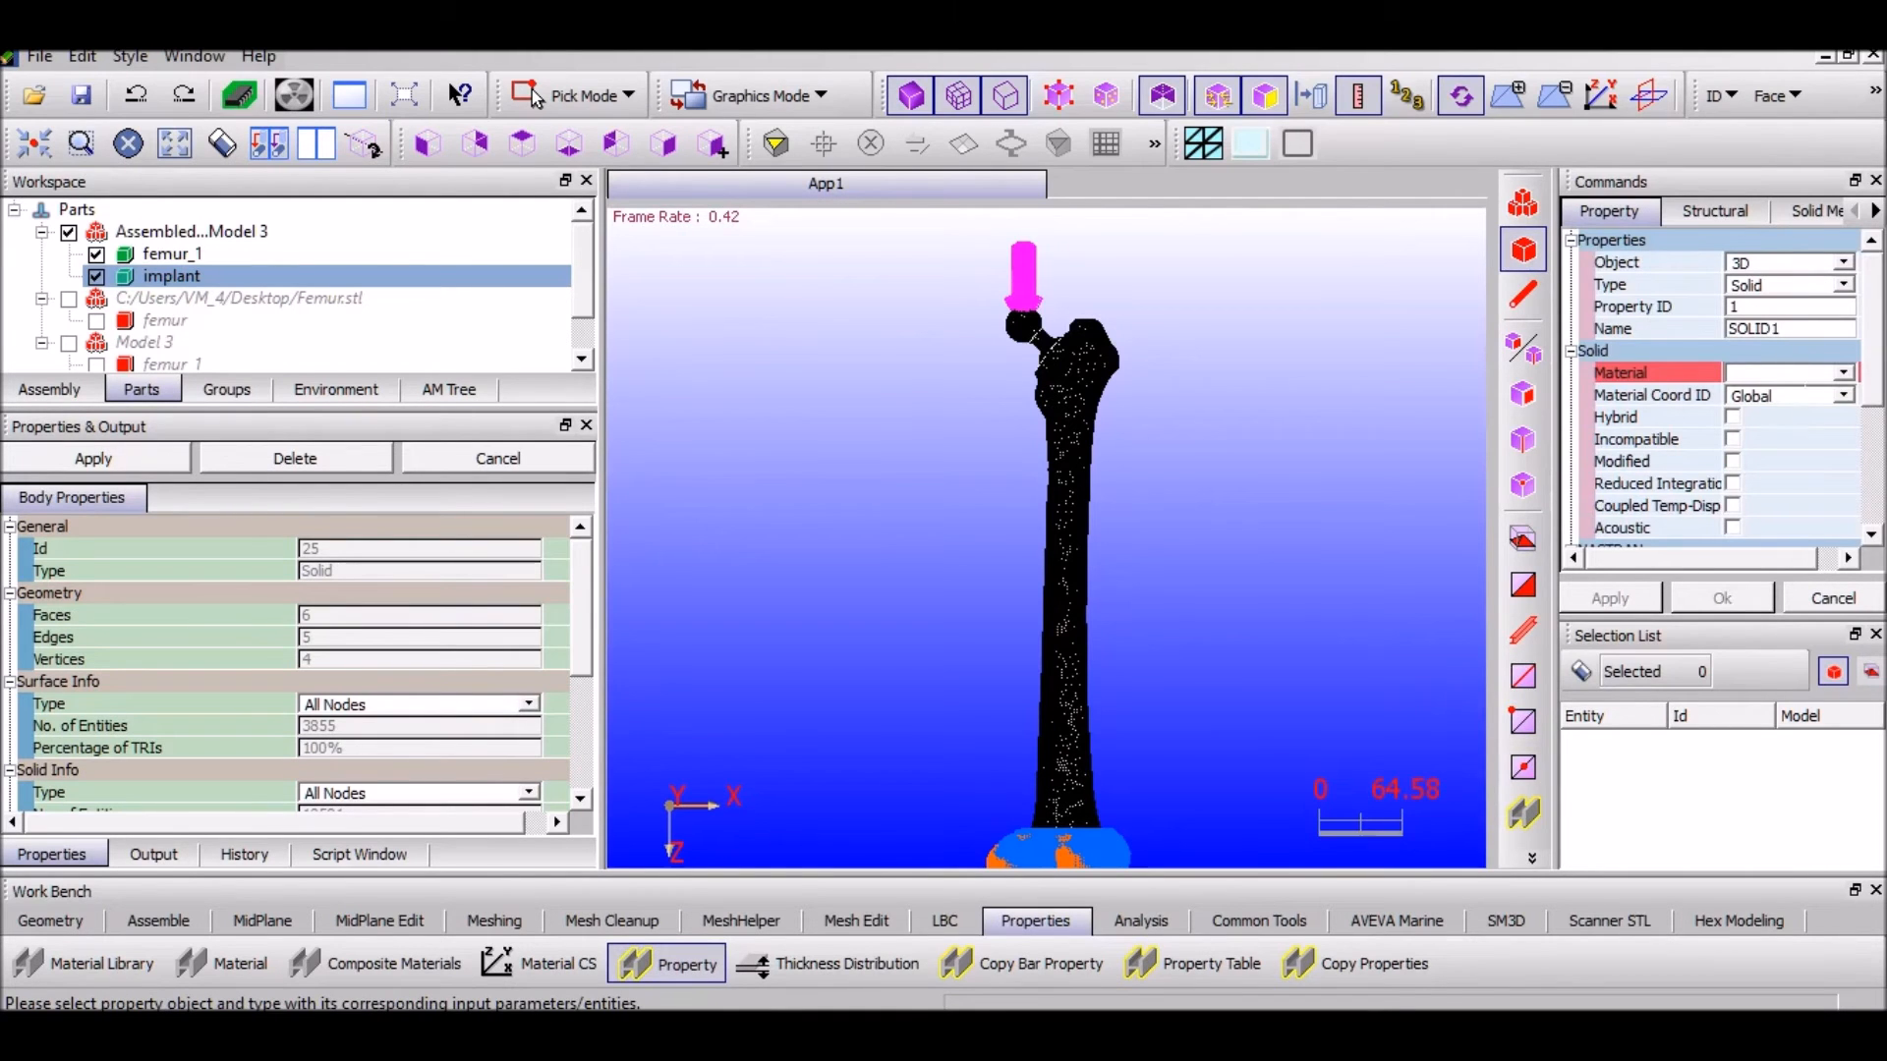
pyautogui.click(158, 258)
pyautogui.click(1844, 394)
pyautogui.click(1845, 380)
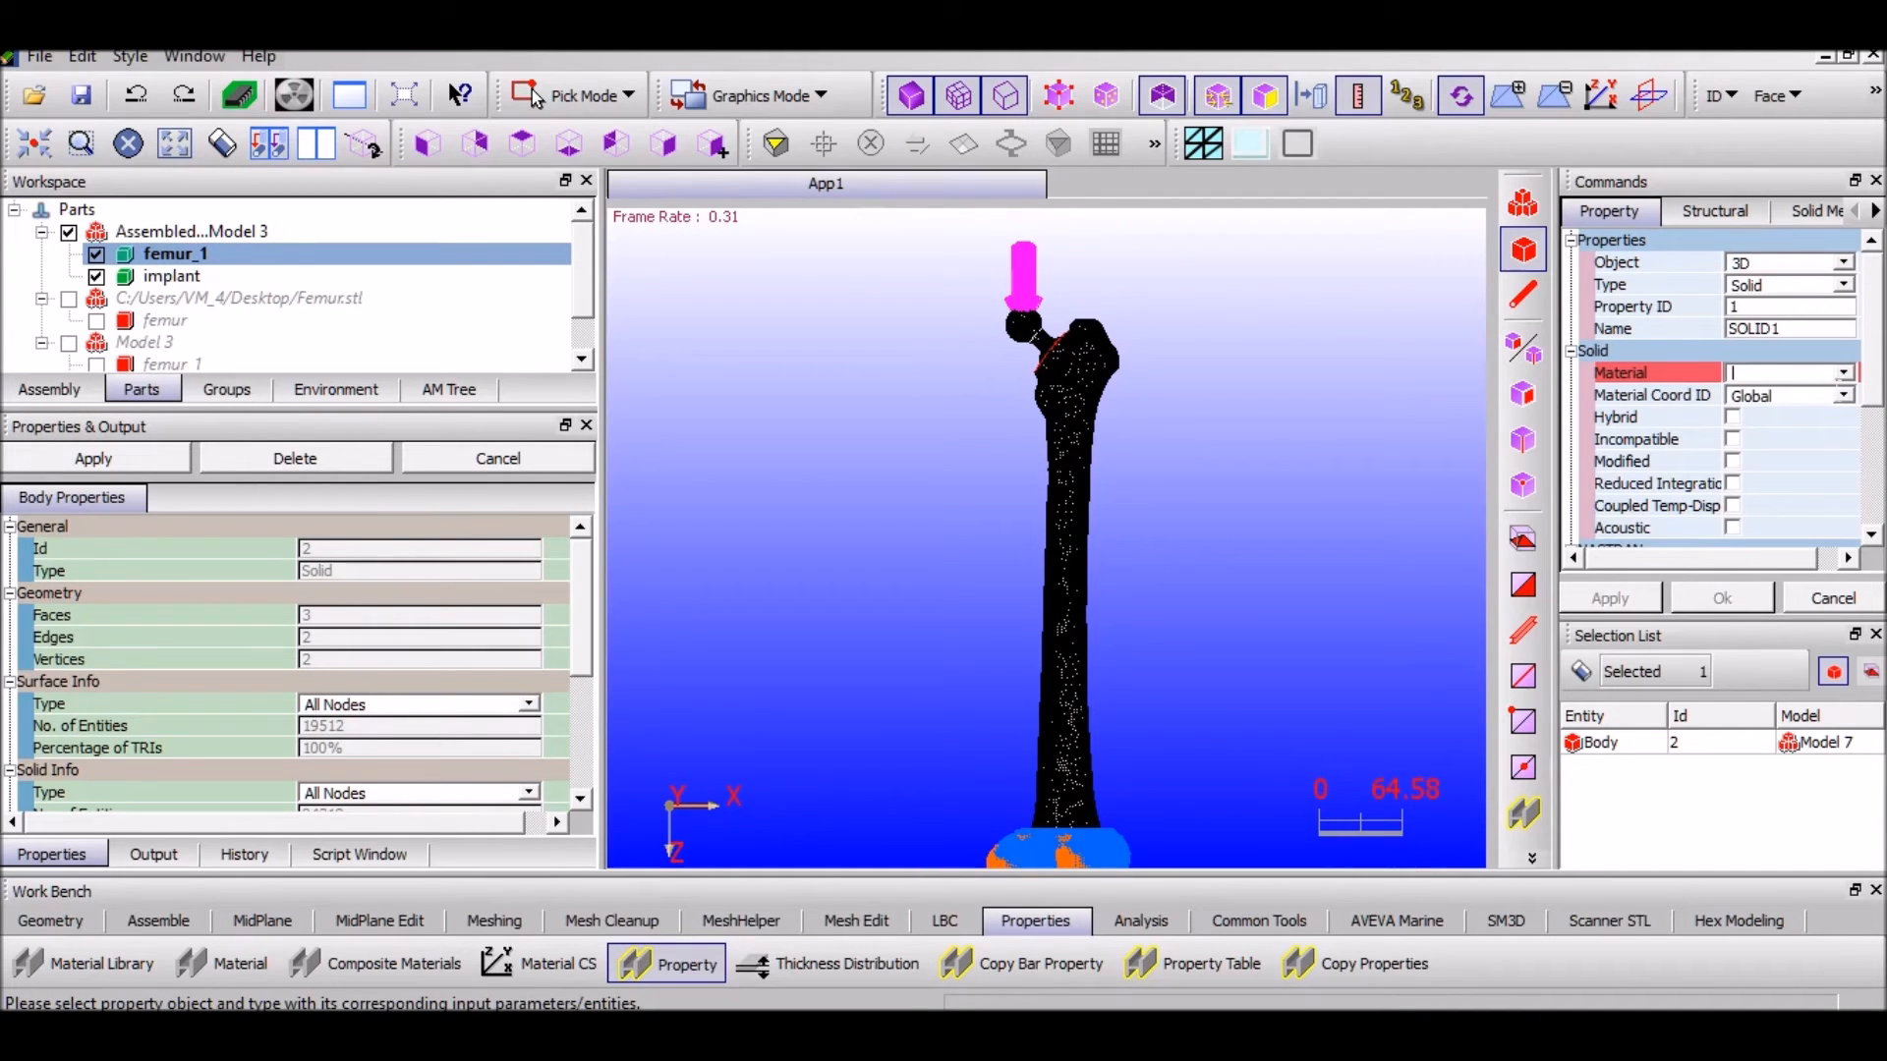
pyautogui.click(224, 963)
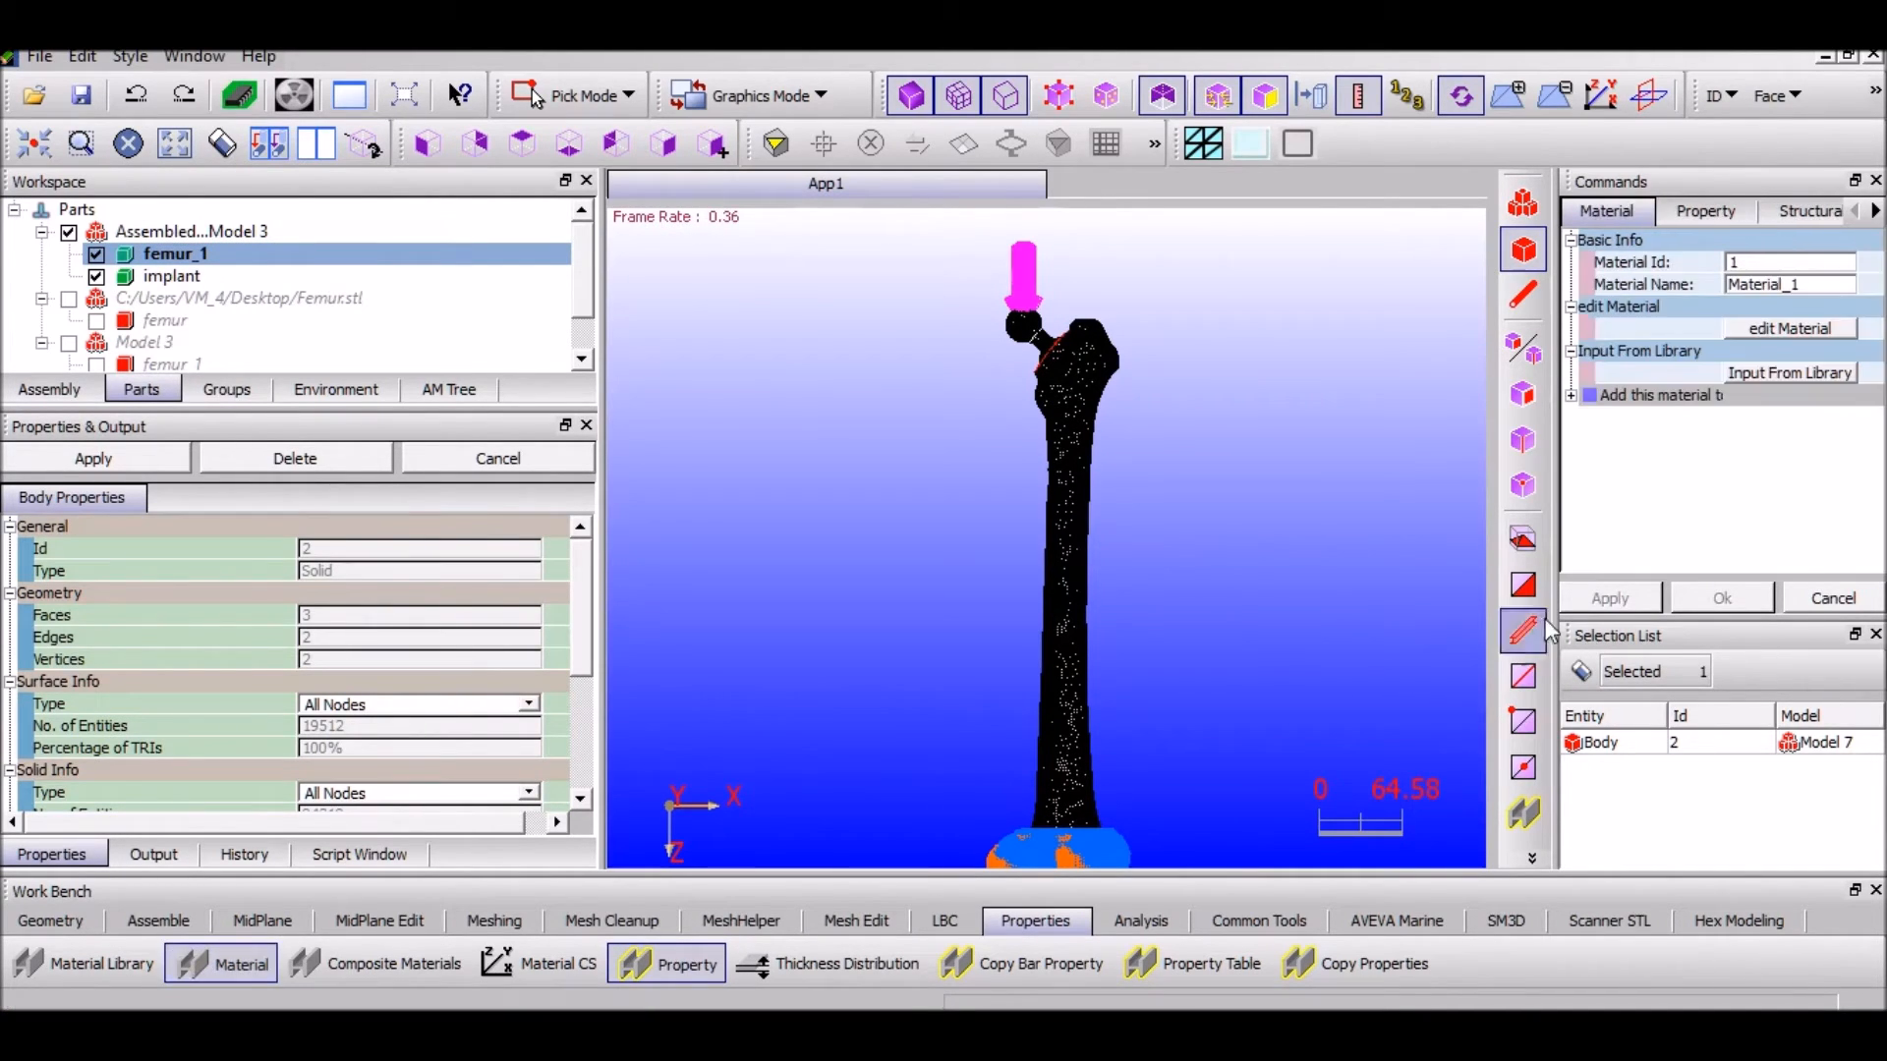
# Import bone and Stainless from the Material Library into the model's materials
pyautogui.click(118, 968)
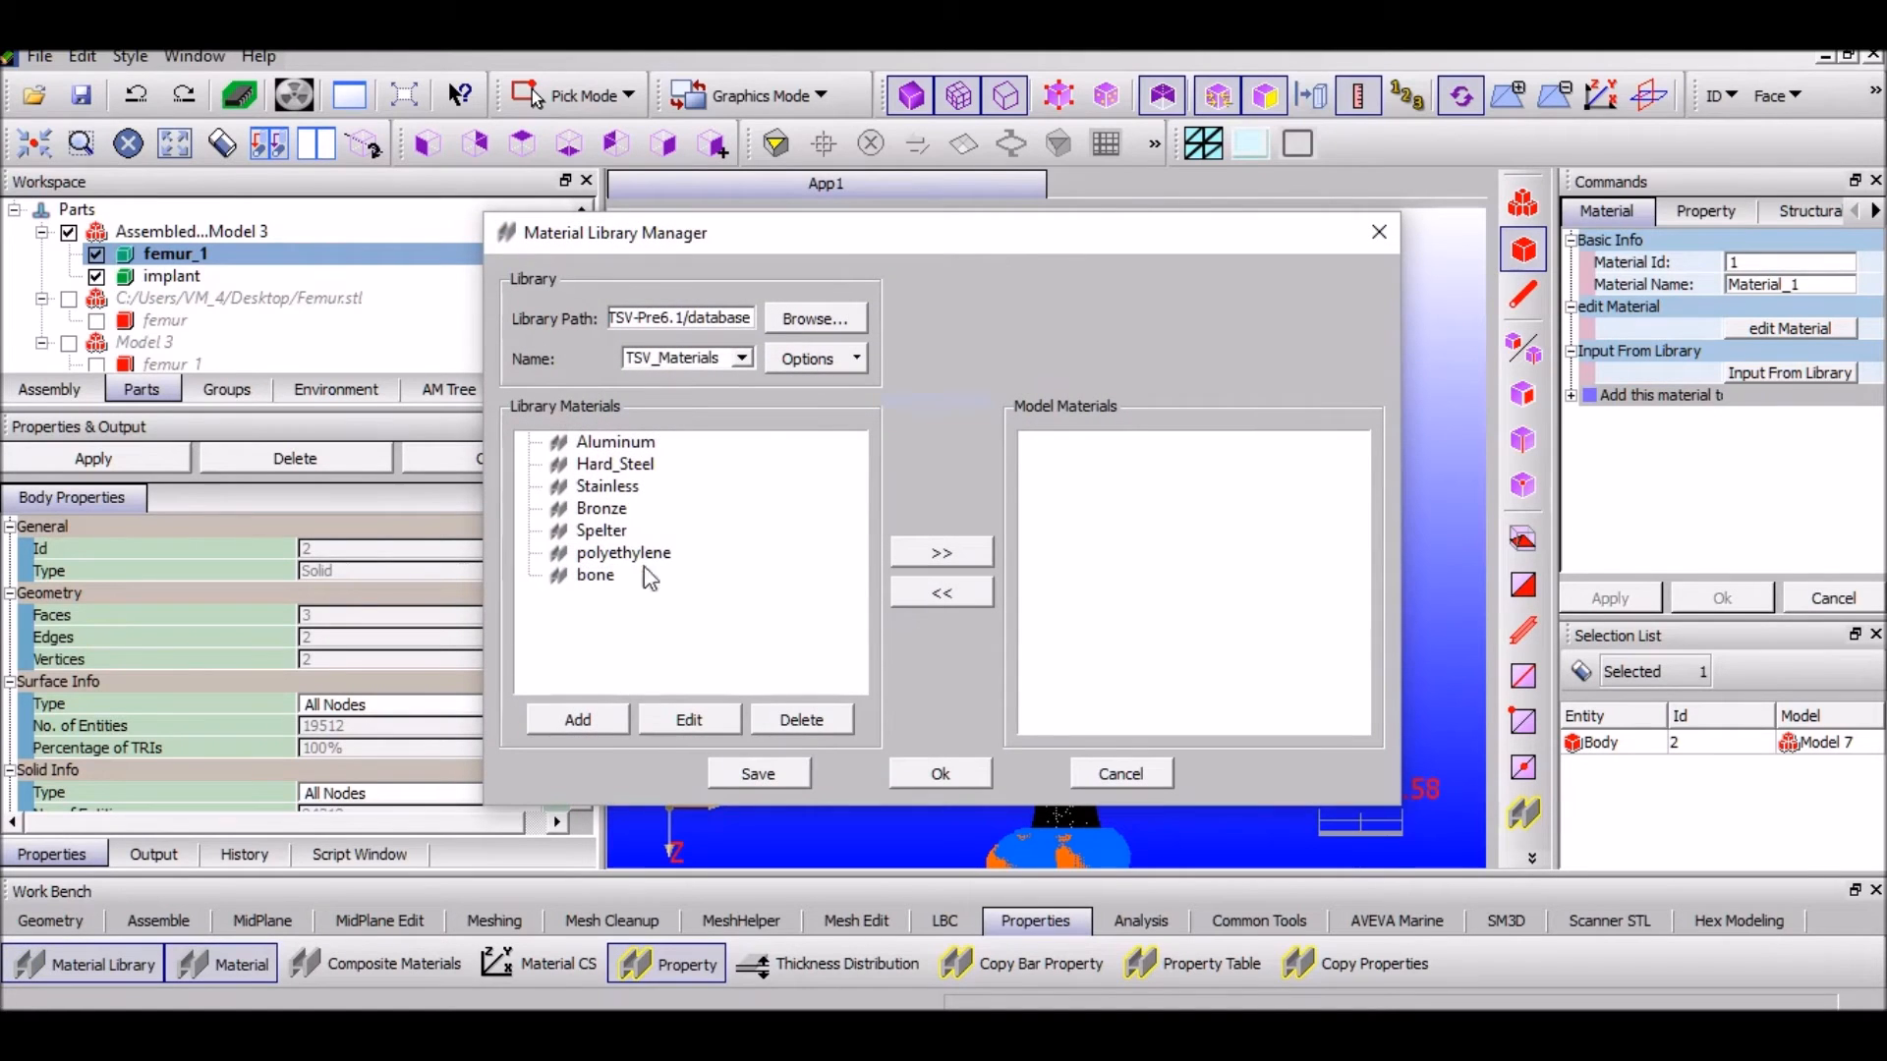
pyautogui.click(619, 575)
pyautogui.click(952, 558)
pyautogui.click(607, 486)
pyautogui.click(941, 553)
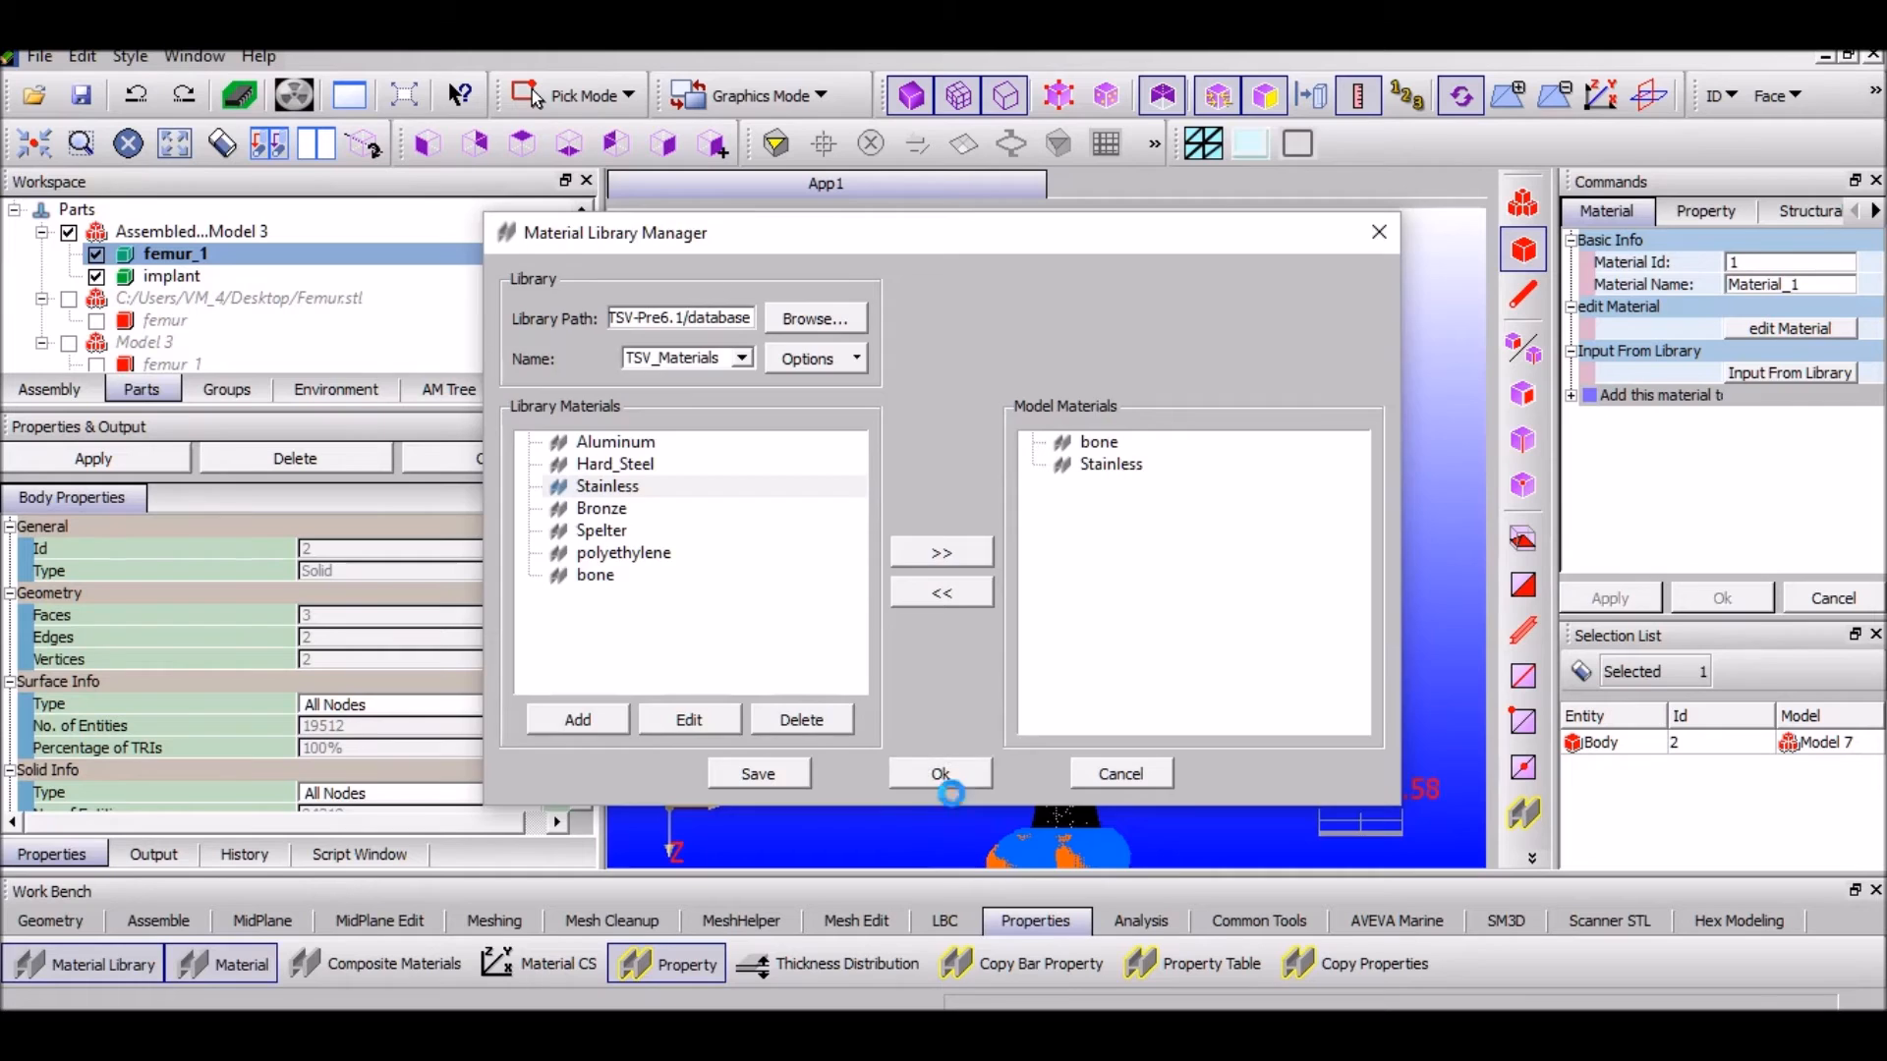
pyautogui.click(945, 782)
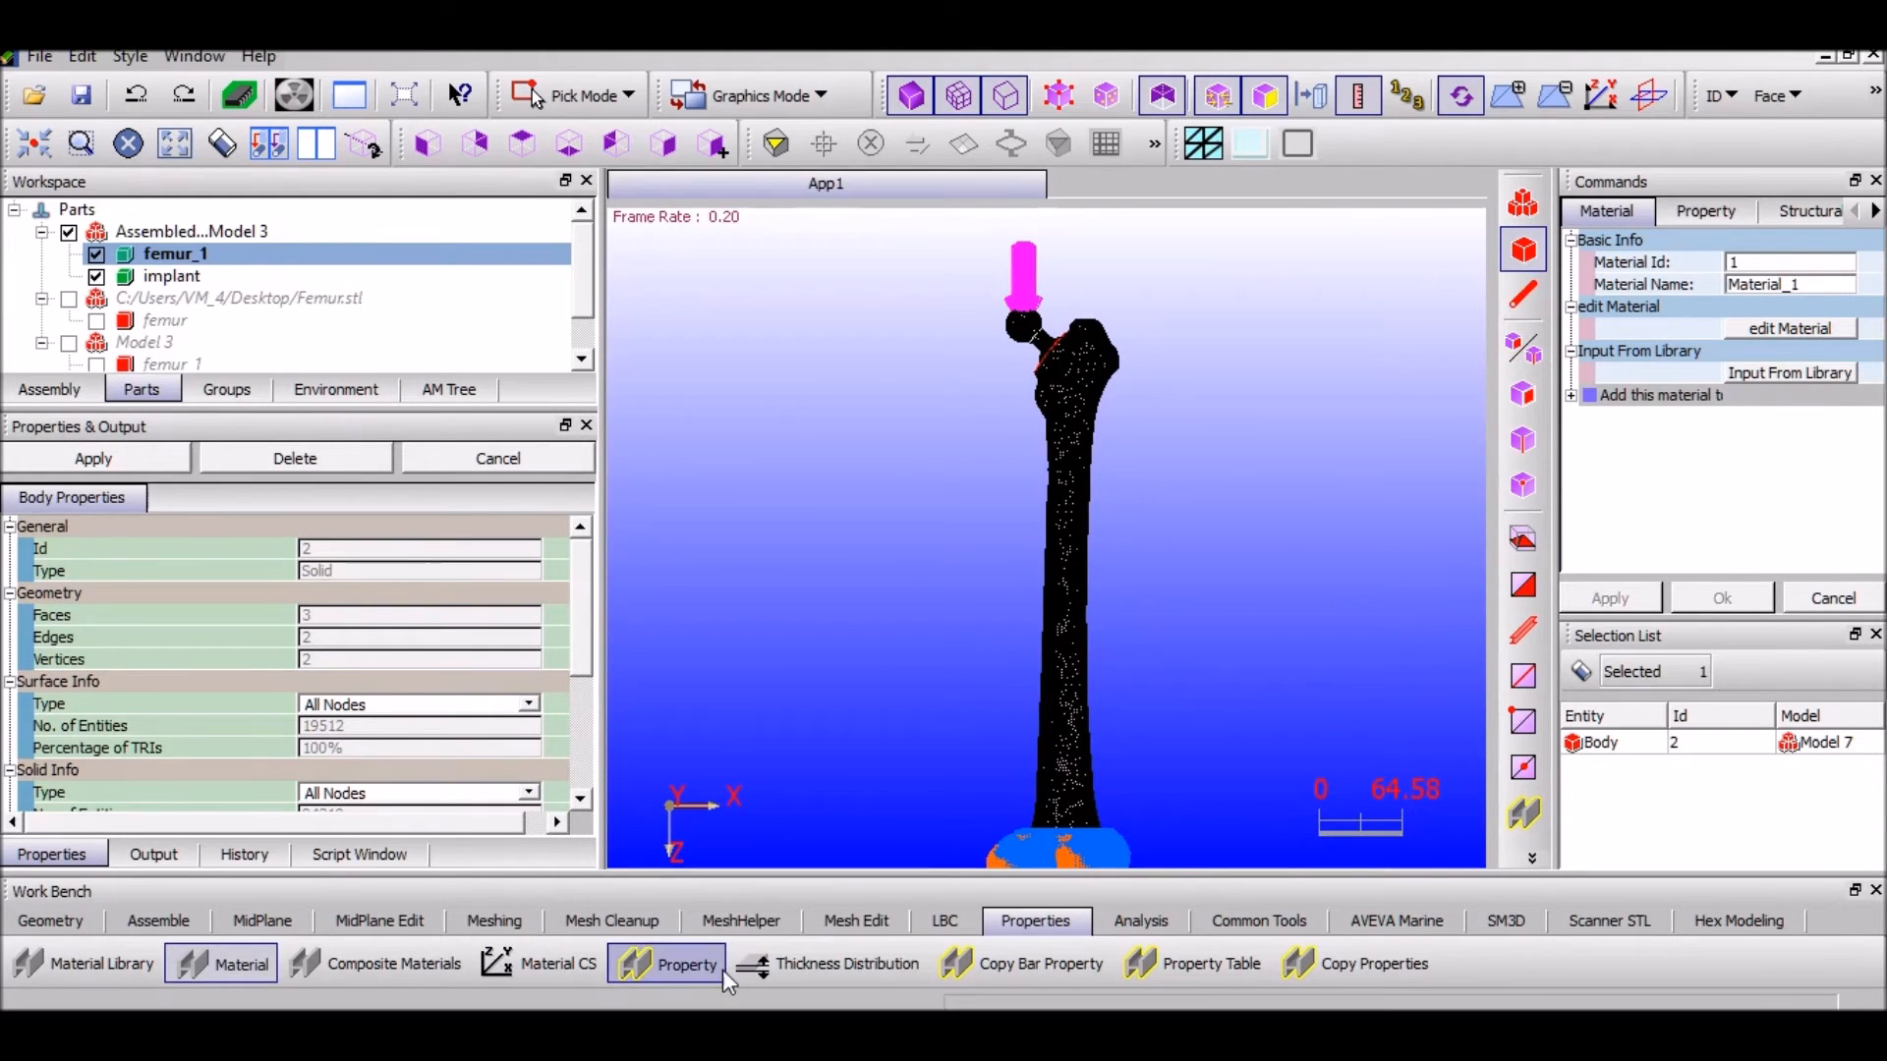
pyautogui.click(688, 968)
# Inspect the Stainless material's density, elastic and expansion values in the Material Library
pyautogui.click(1824, 367)
pyautogui.click(1824, 370)
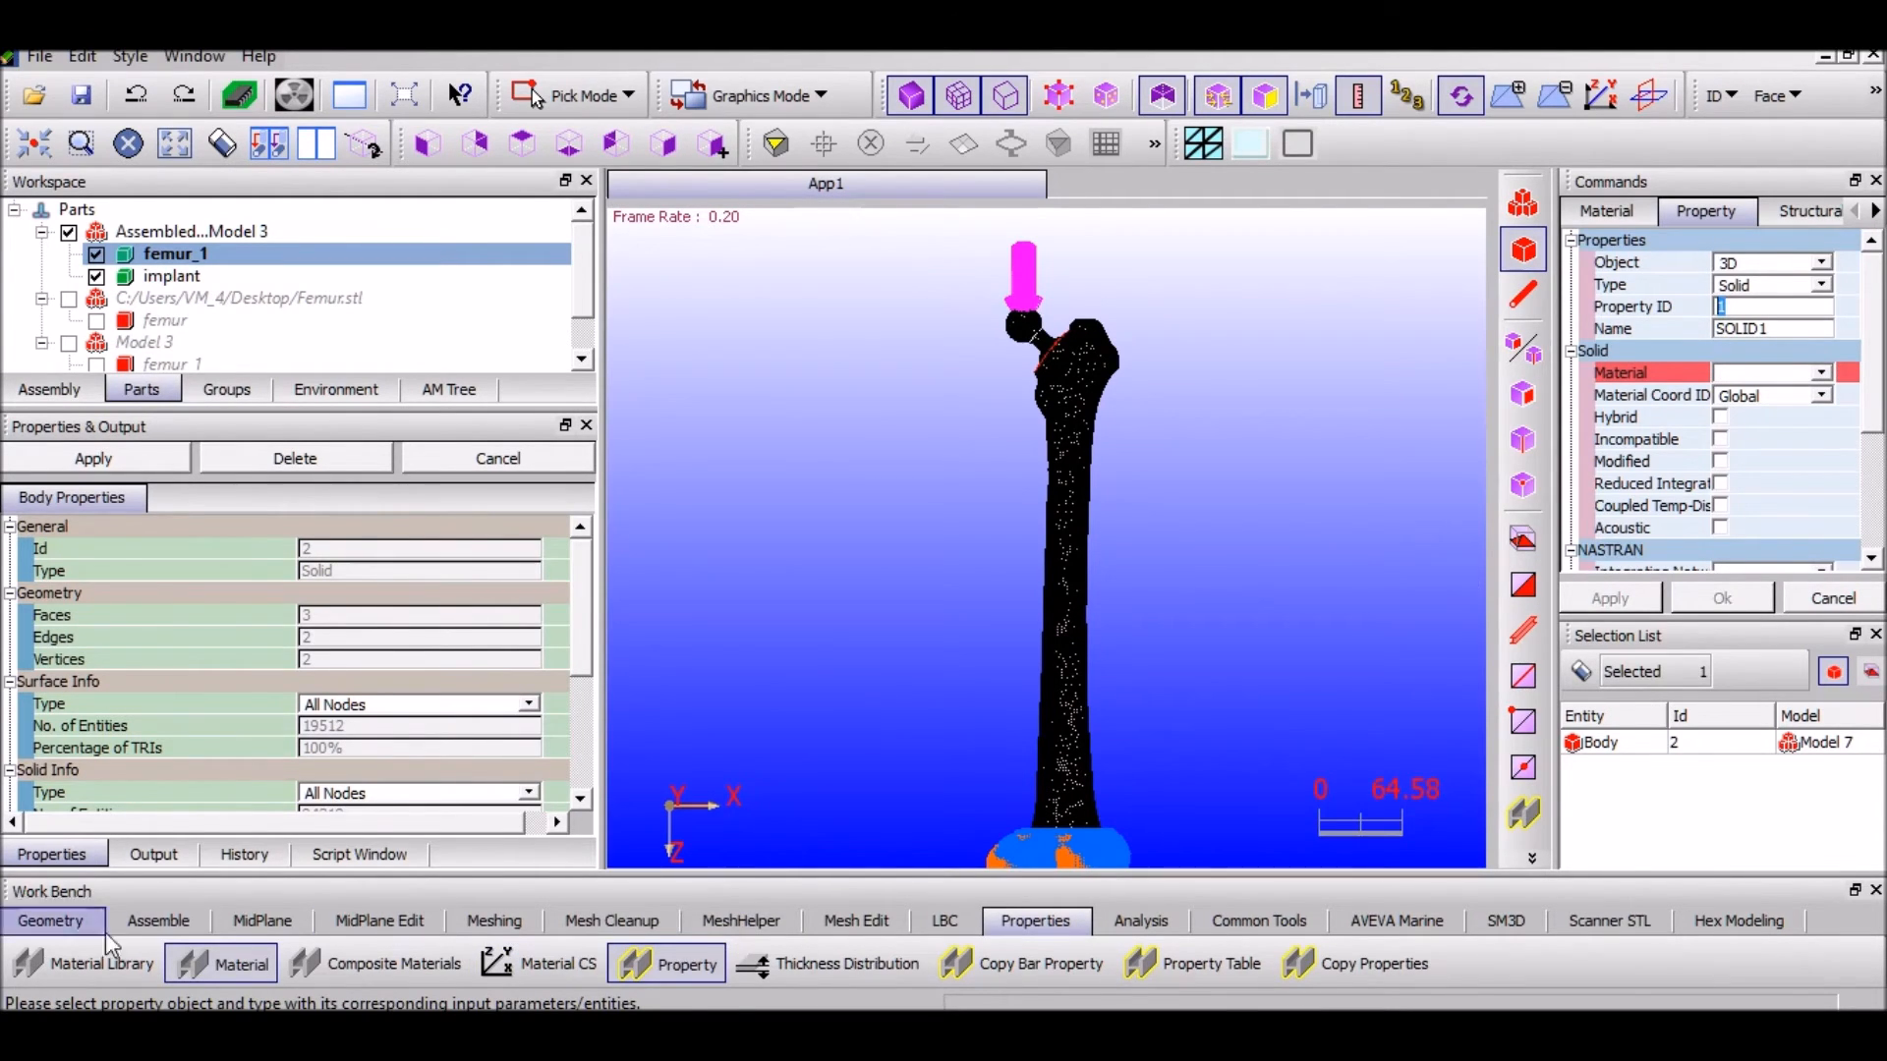
pyautogui.click(88, 965)
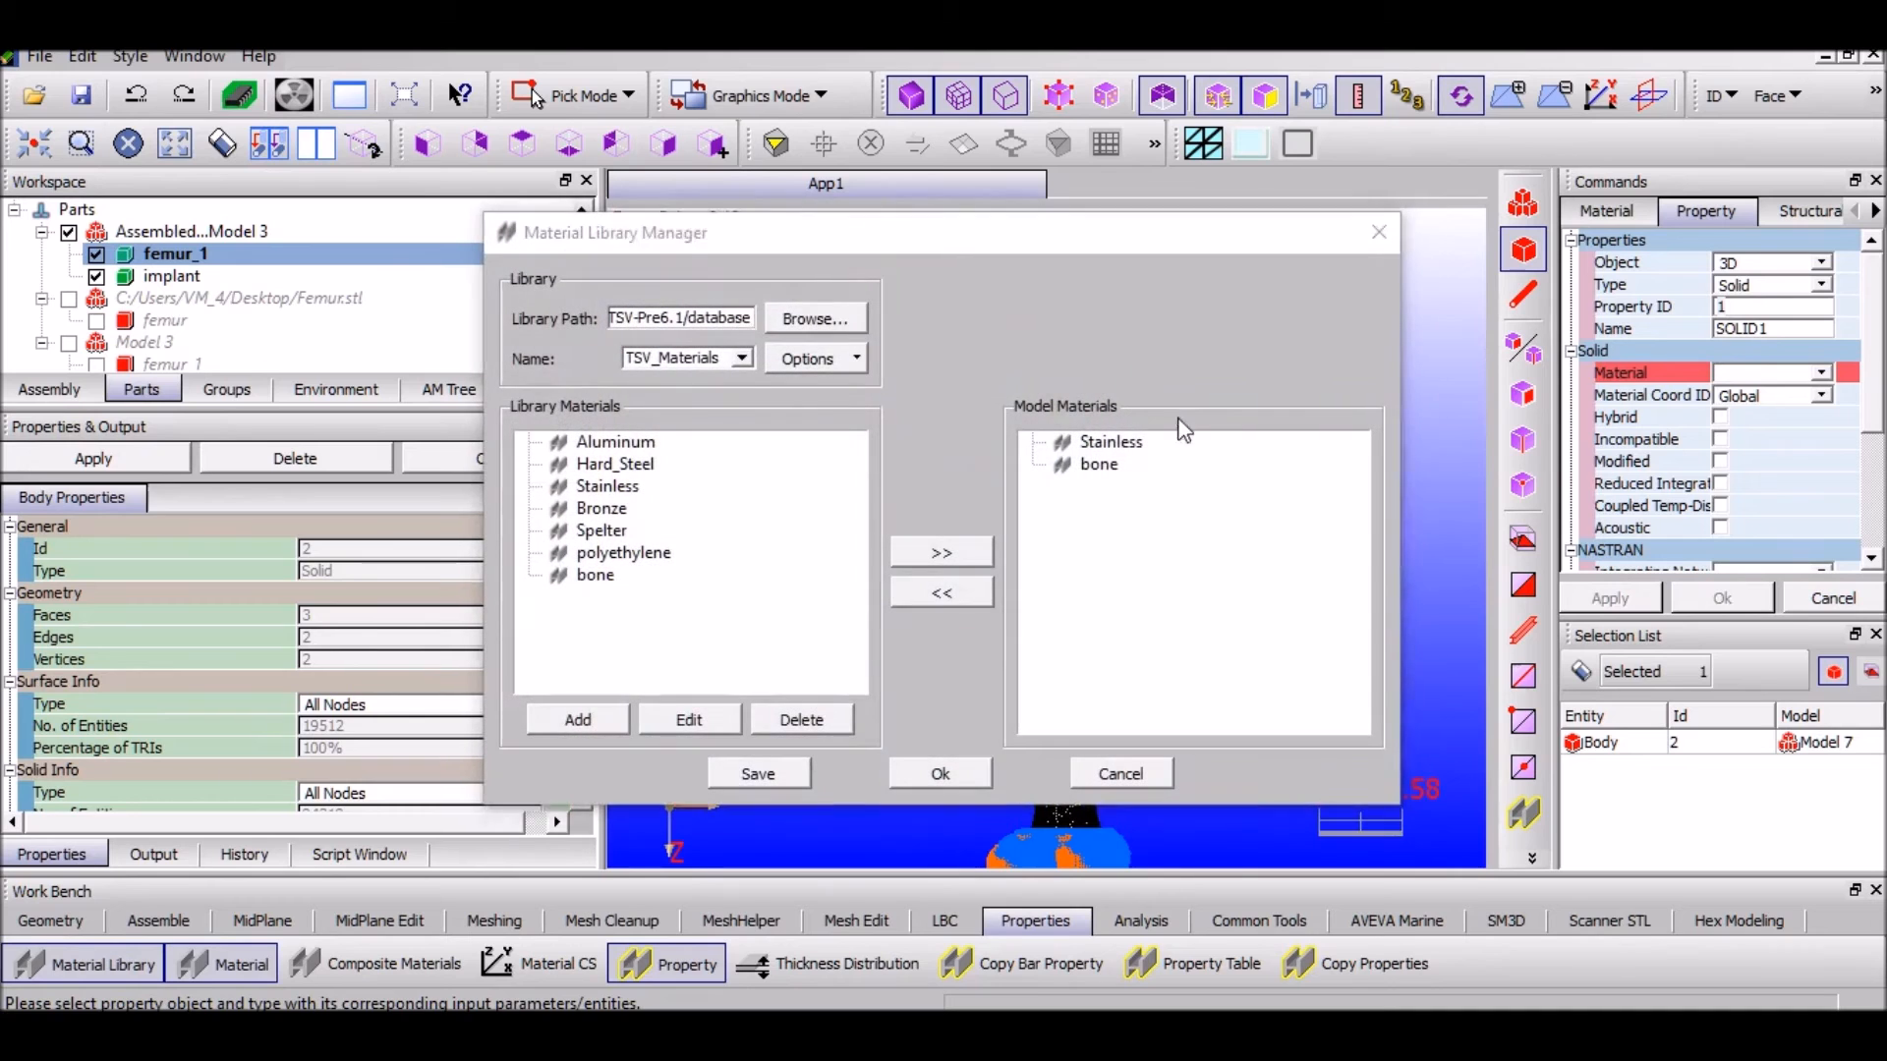
pyautogui.click(1099, 444)
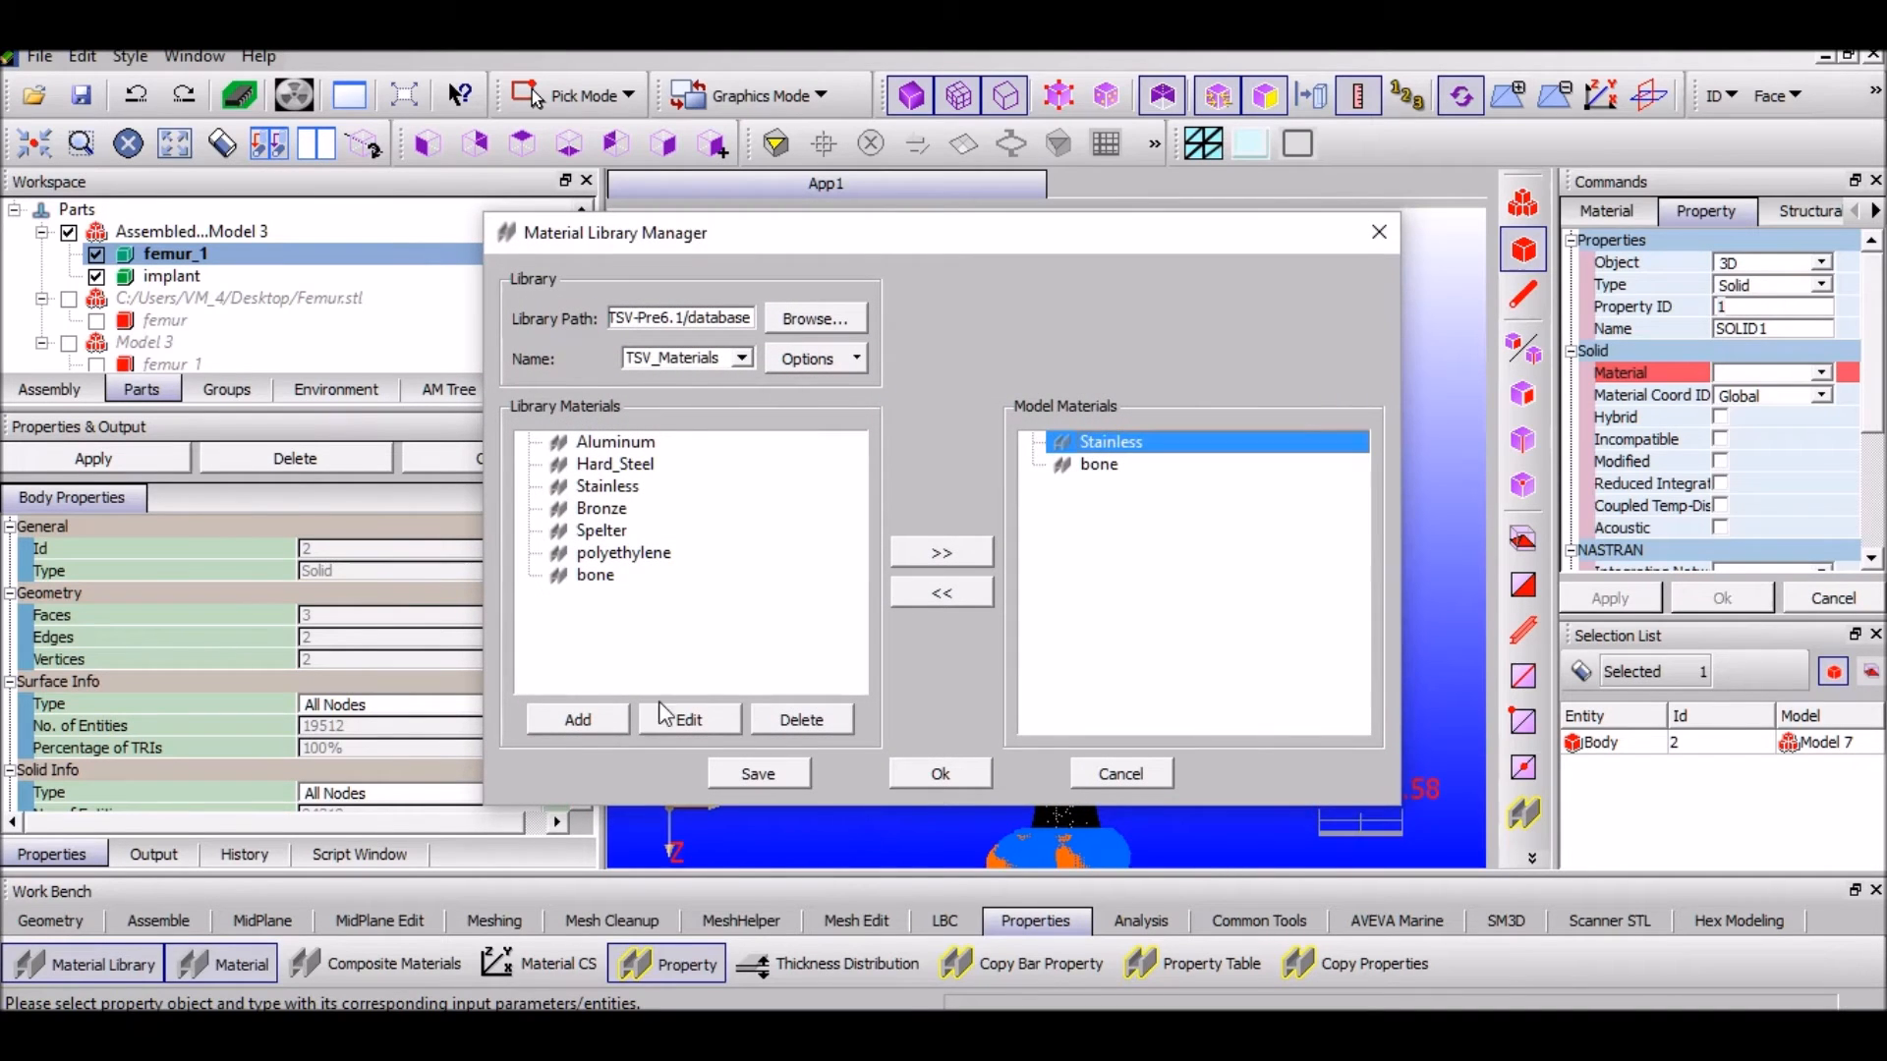
pyautogui.click(690, 720)
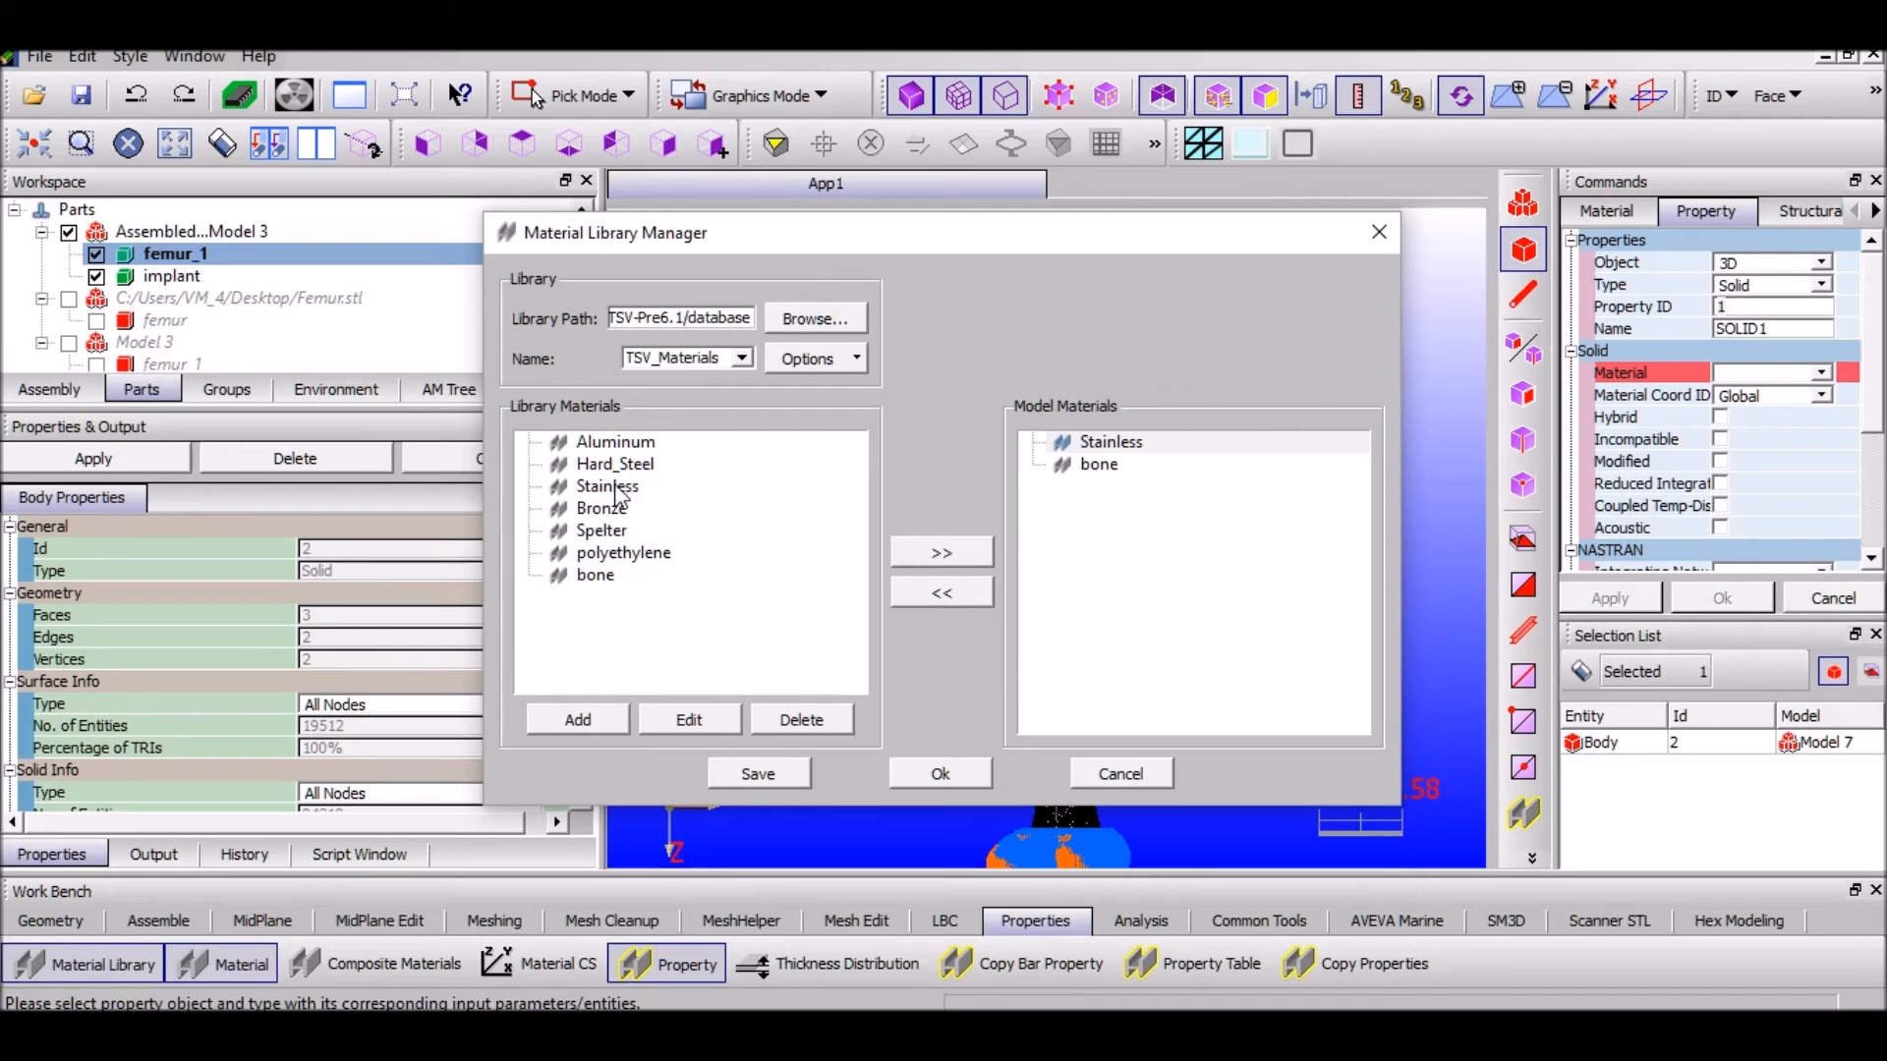
pyautogui.click(648, 727)
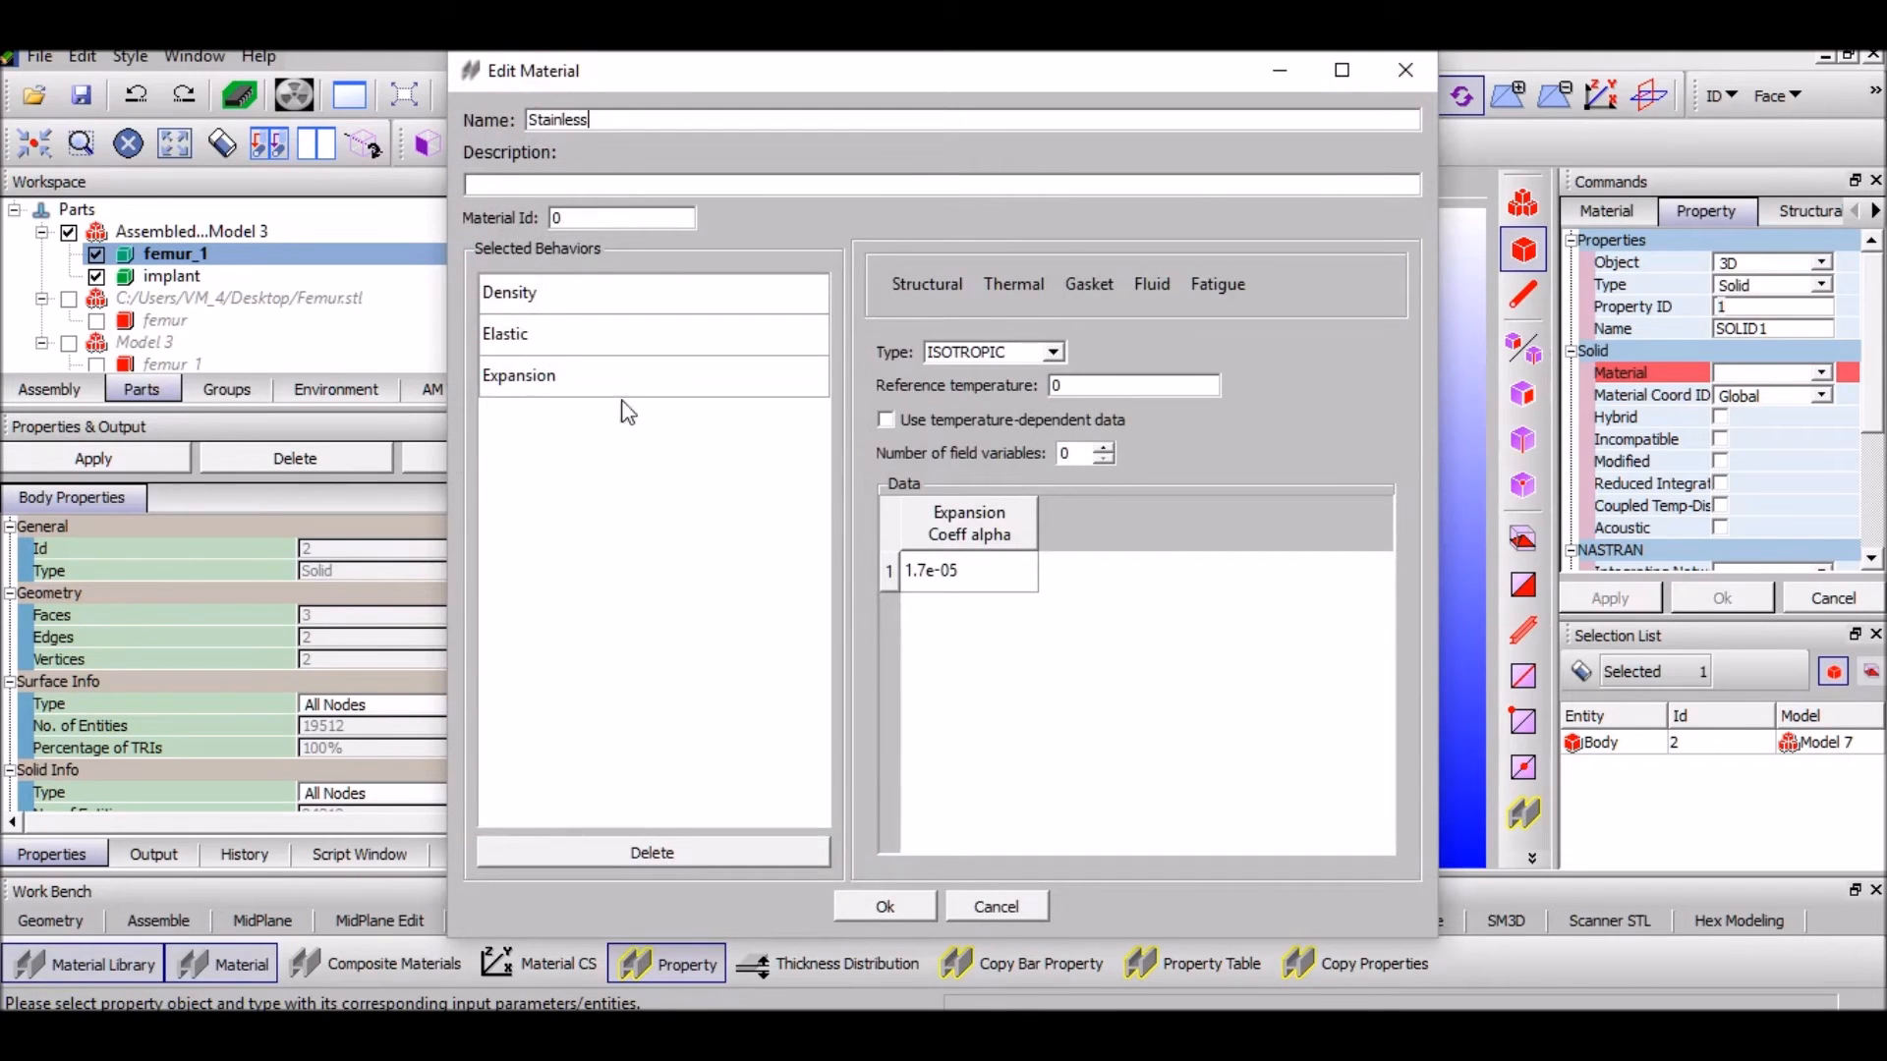
pyautogui.click(538, 307)
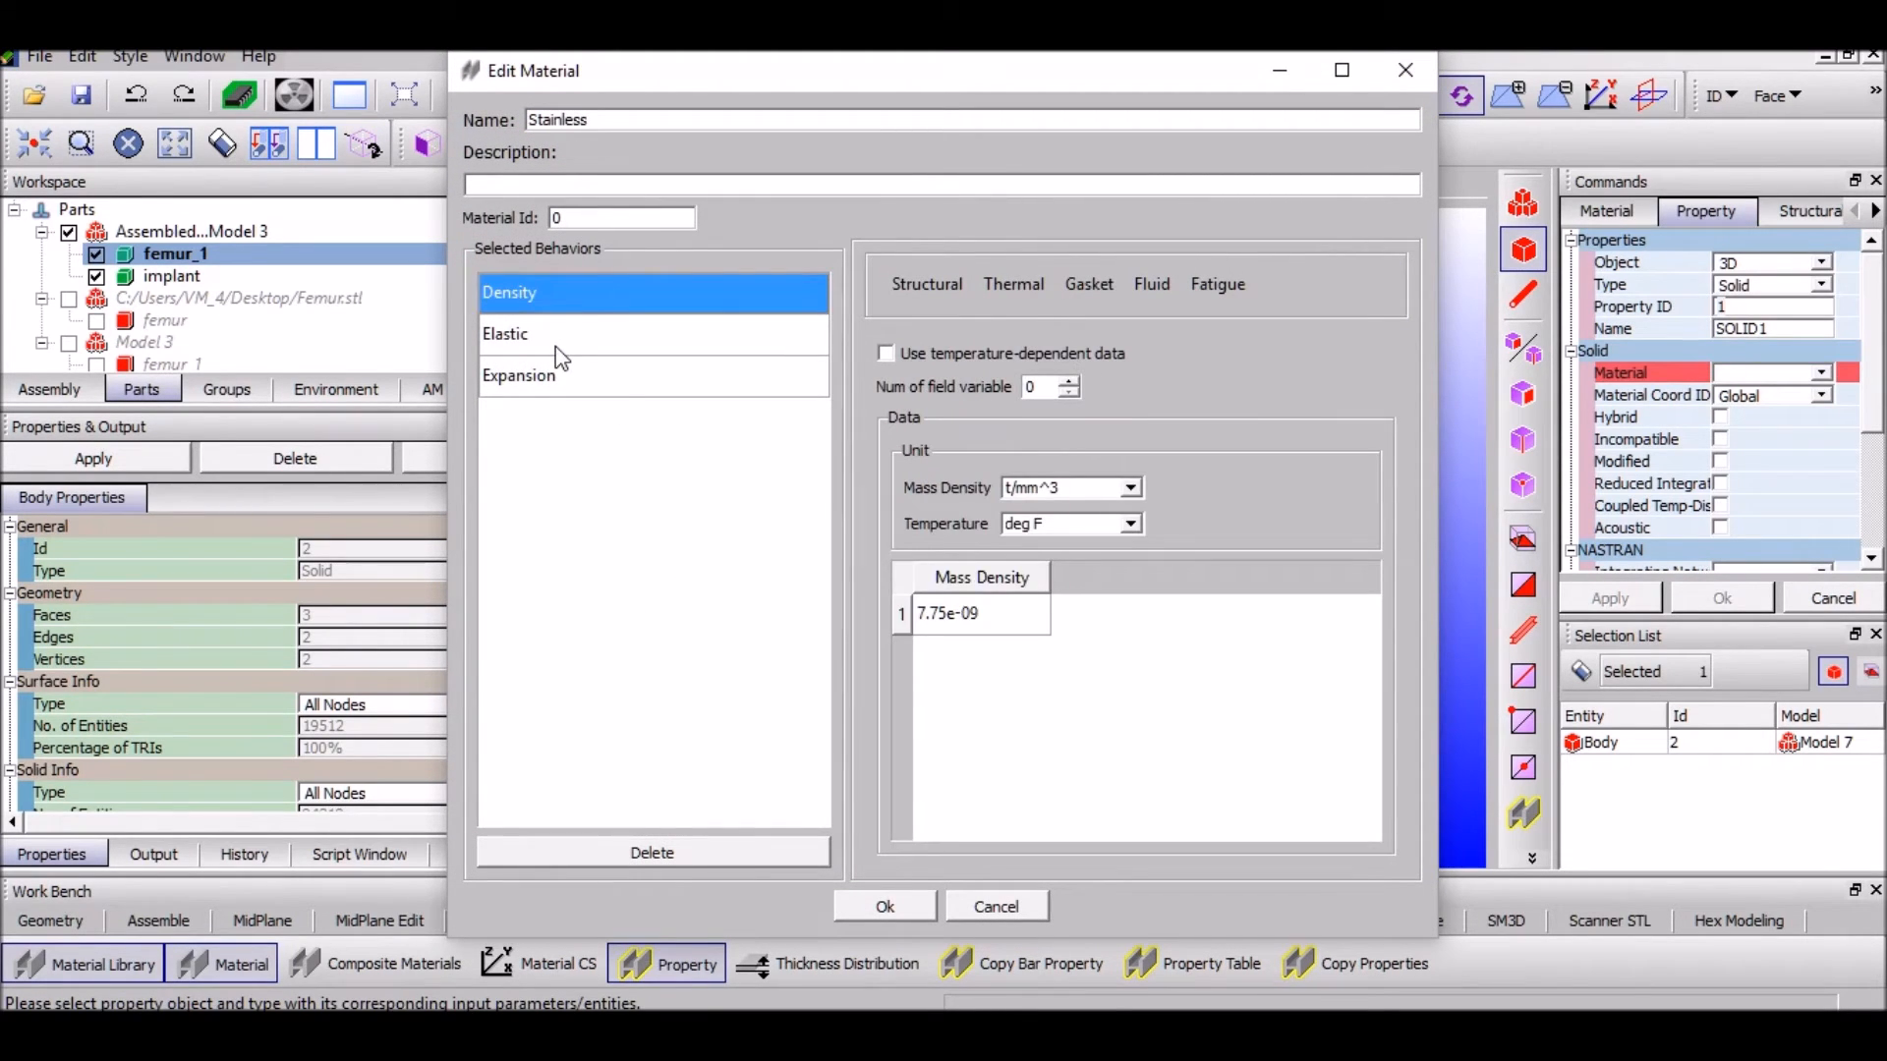
pyautogui.click(561, 344)
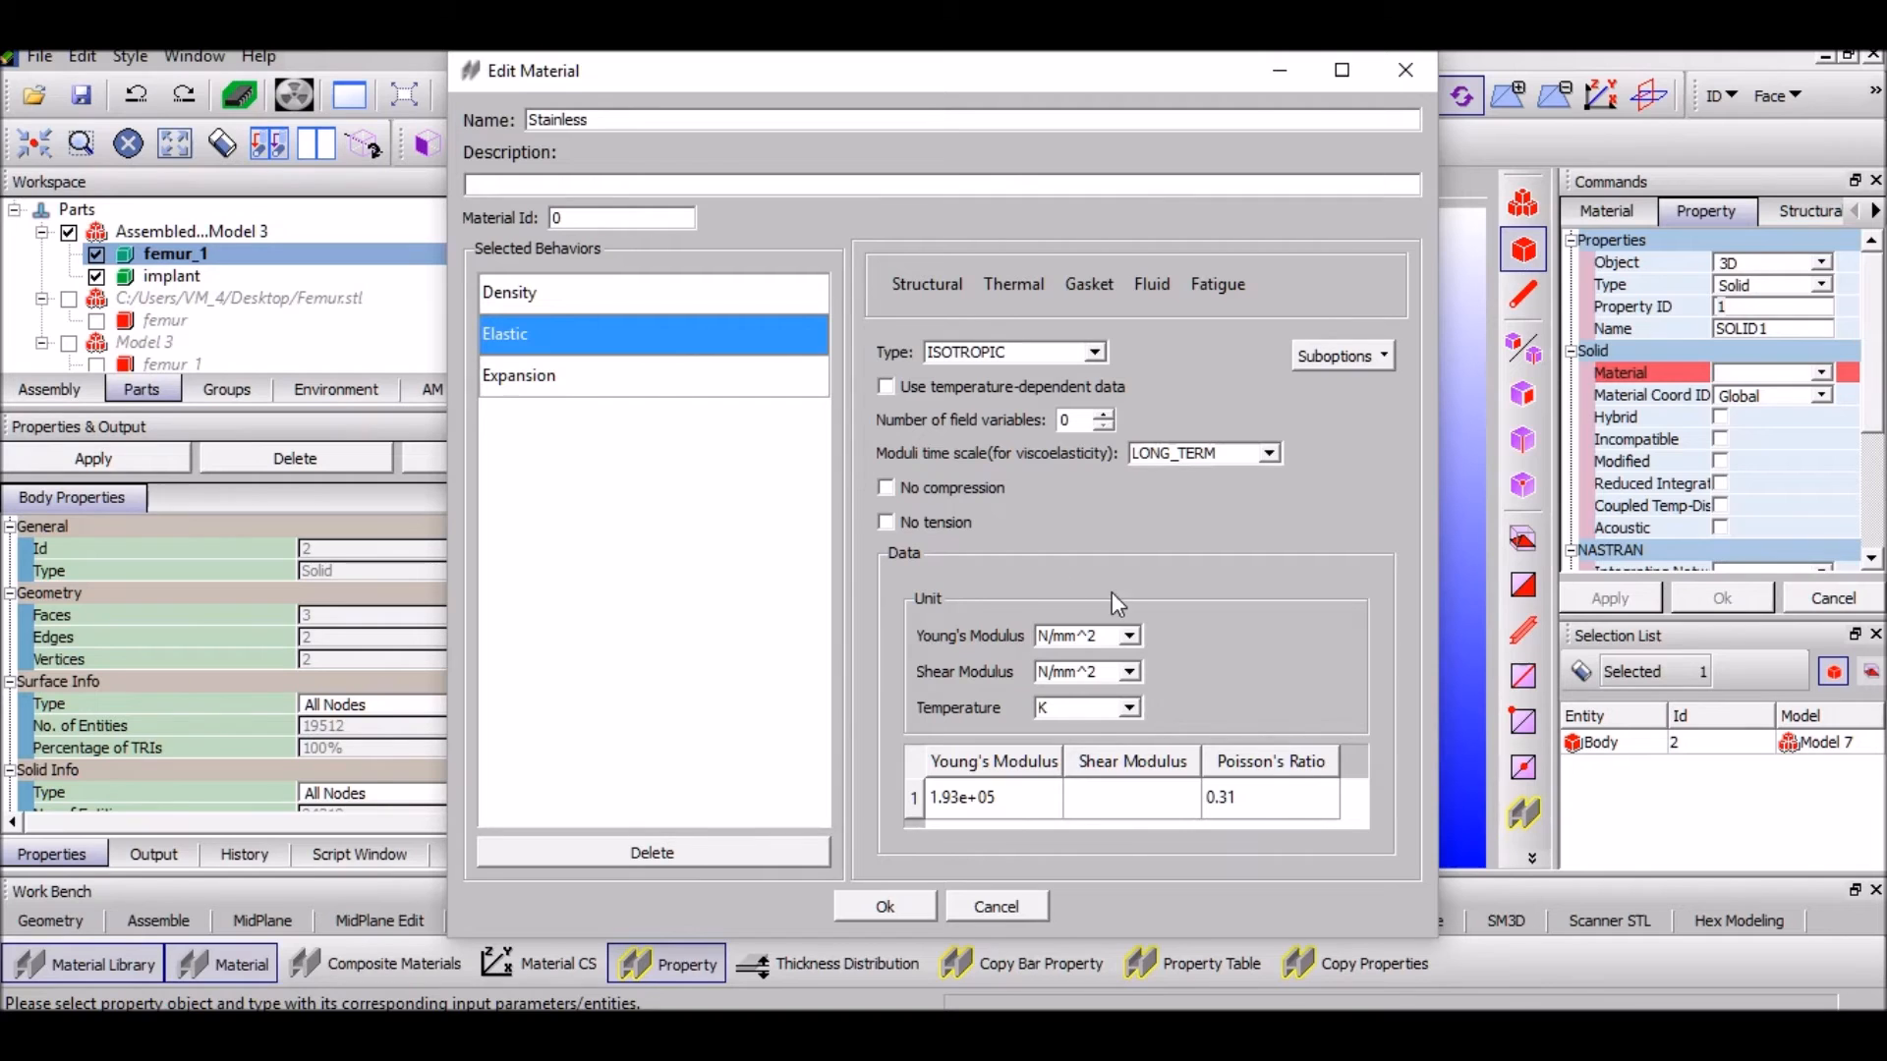
pyautogui.click(647, 369)
pyautogui.click(886, 905)
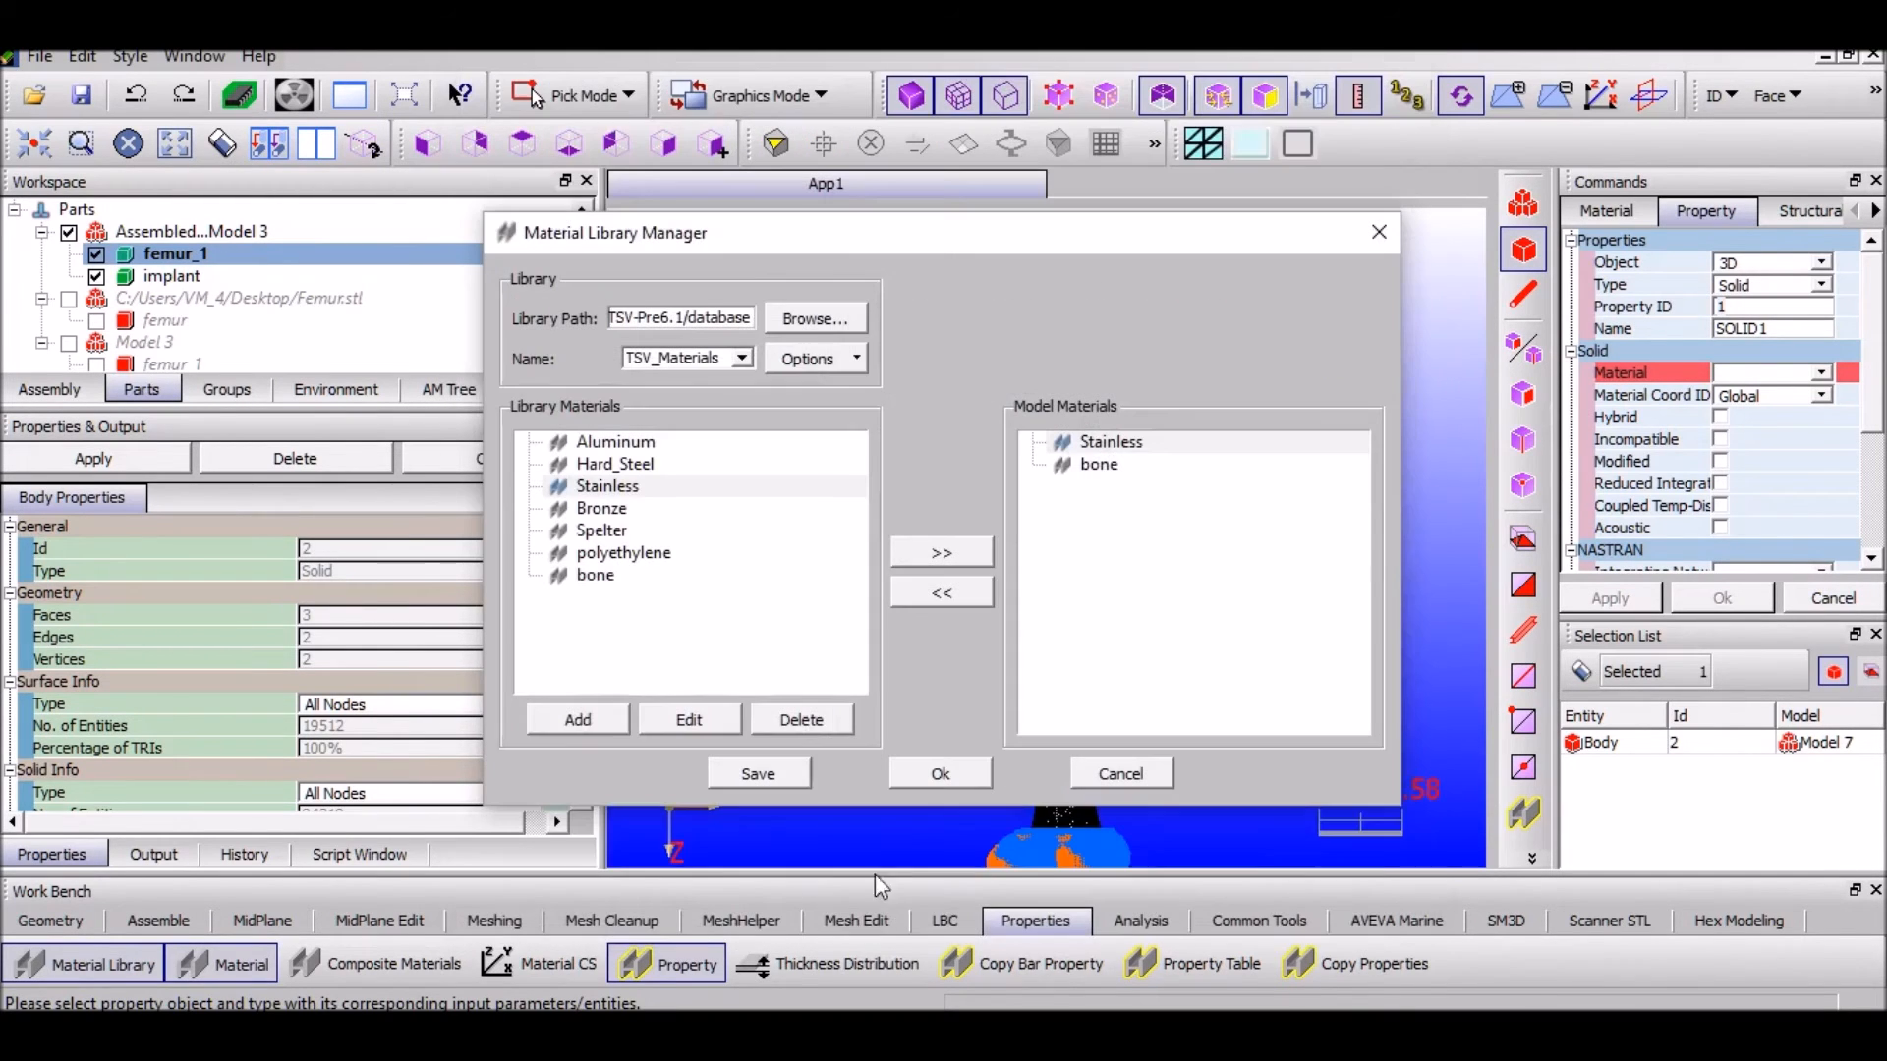
# View bone's density 148 and elastic constants: E 2500, G 56, Poisson's ratio 0.3
pyautogui.click(611, 579)
pyautogui.click(725, 719)
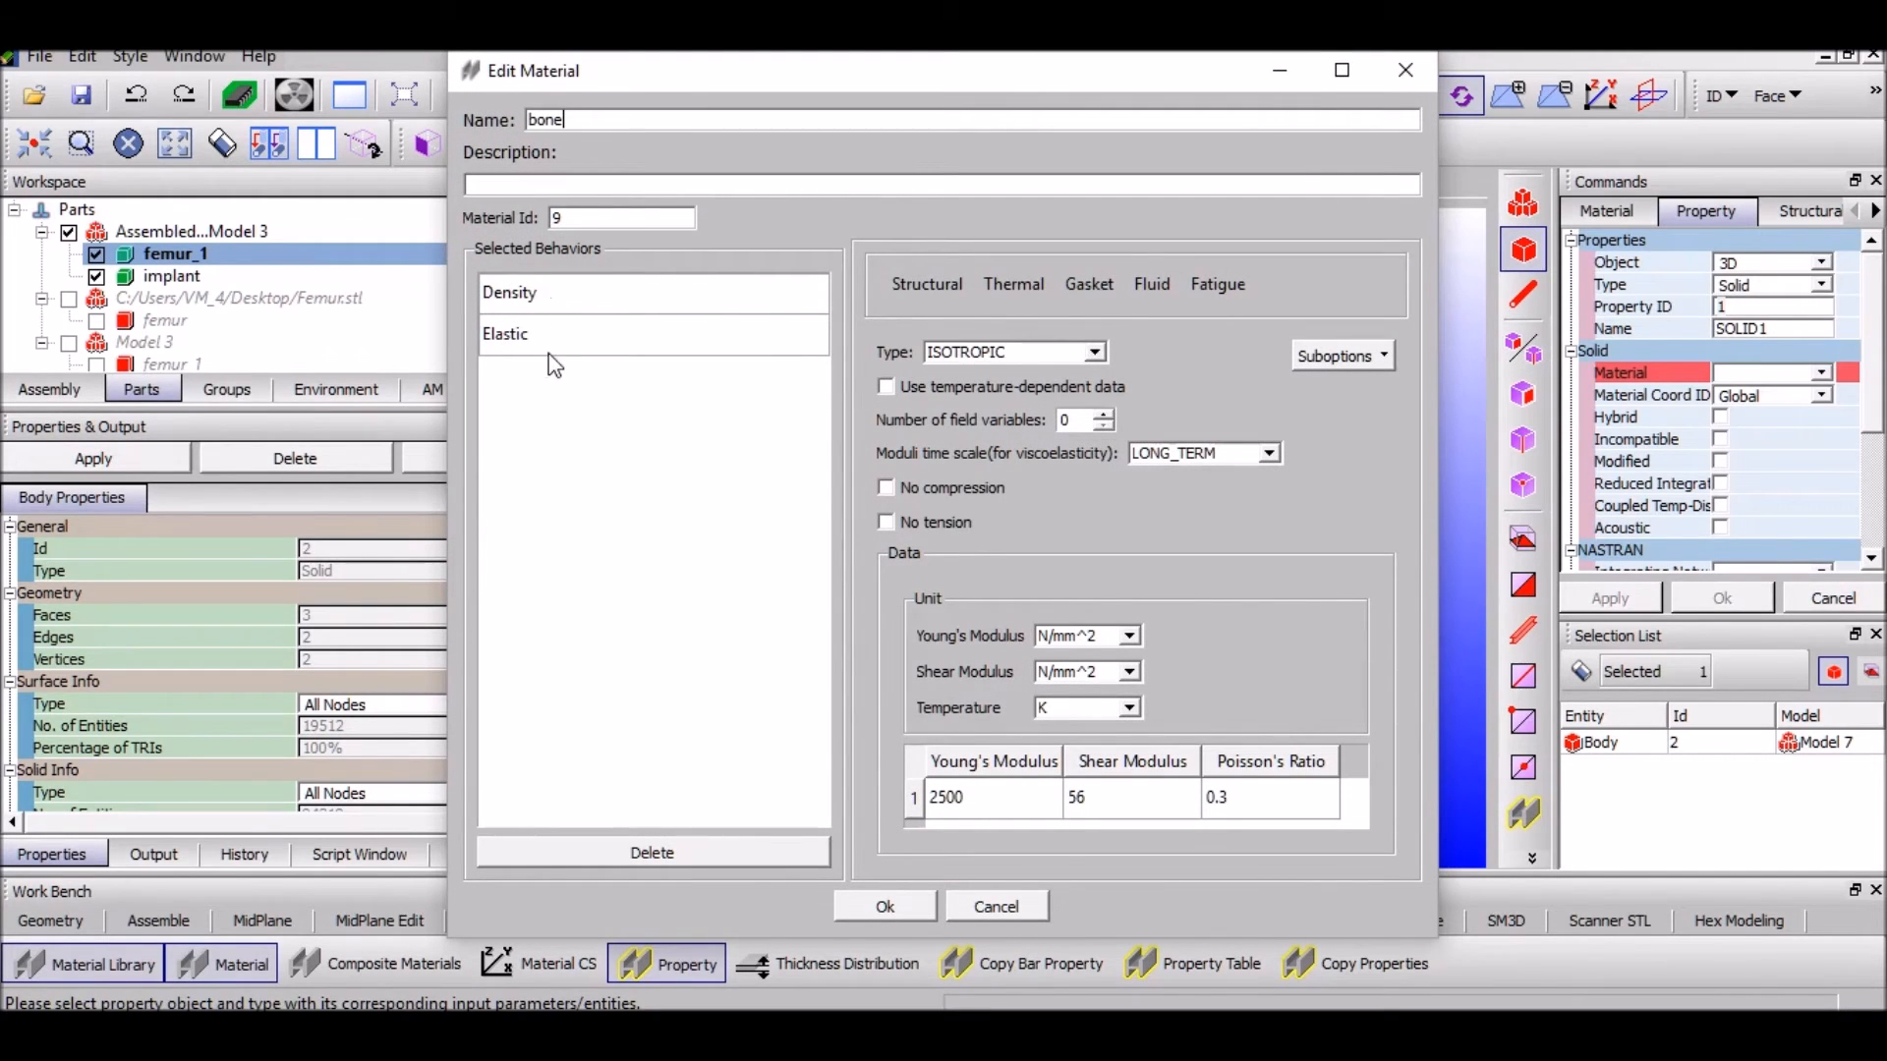
pyautogui.click(521, 308)
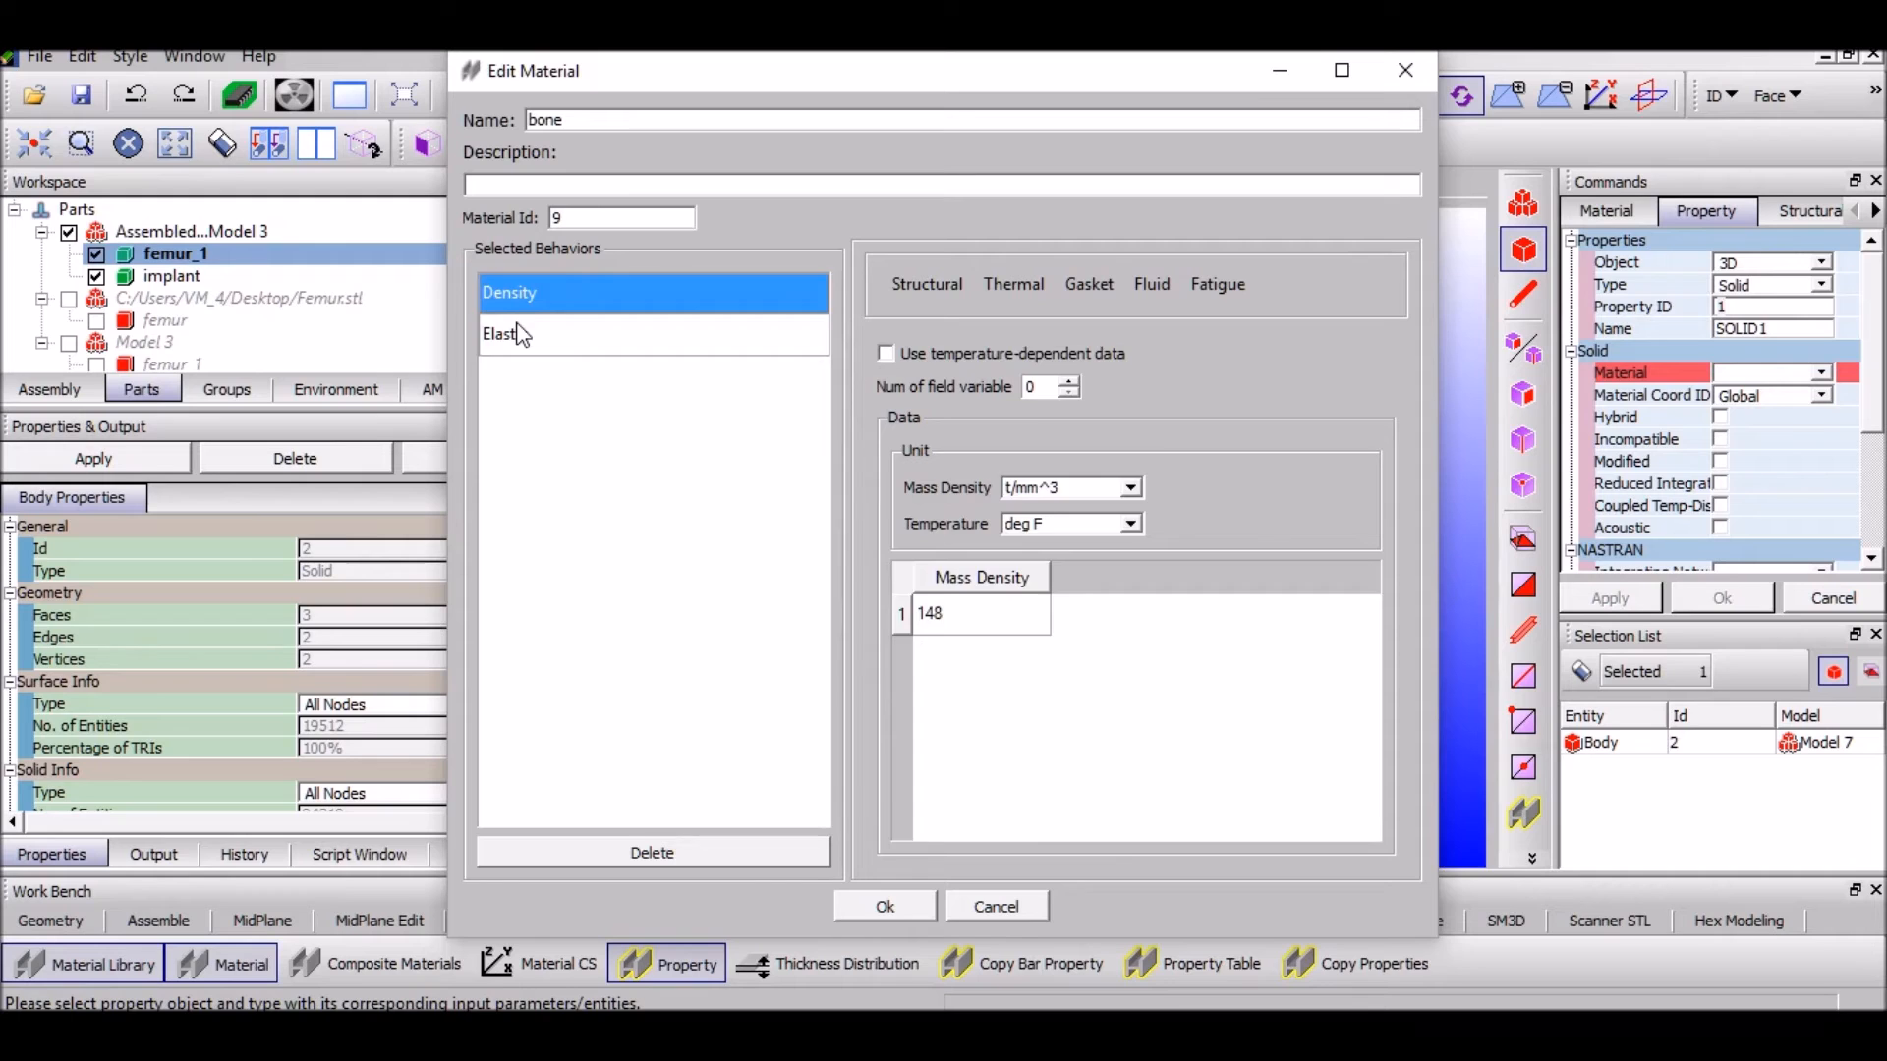
pyautogui.click(521, 335)
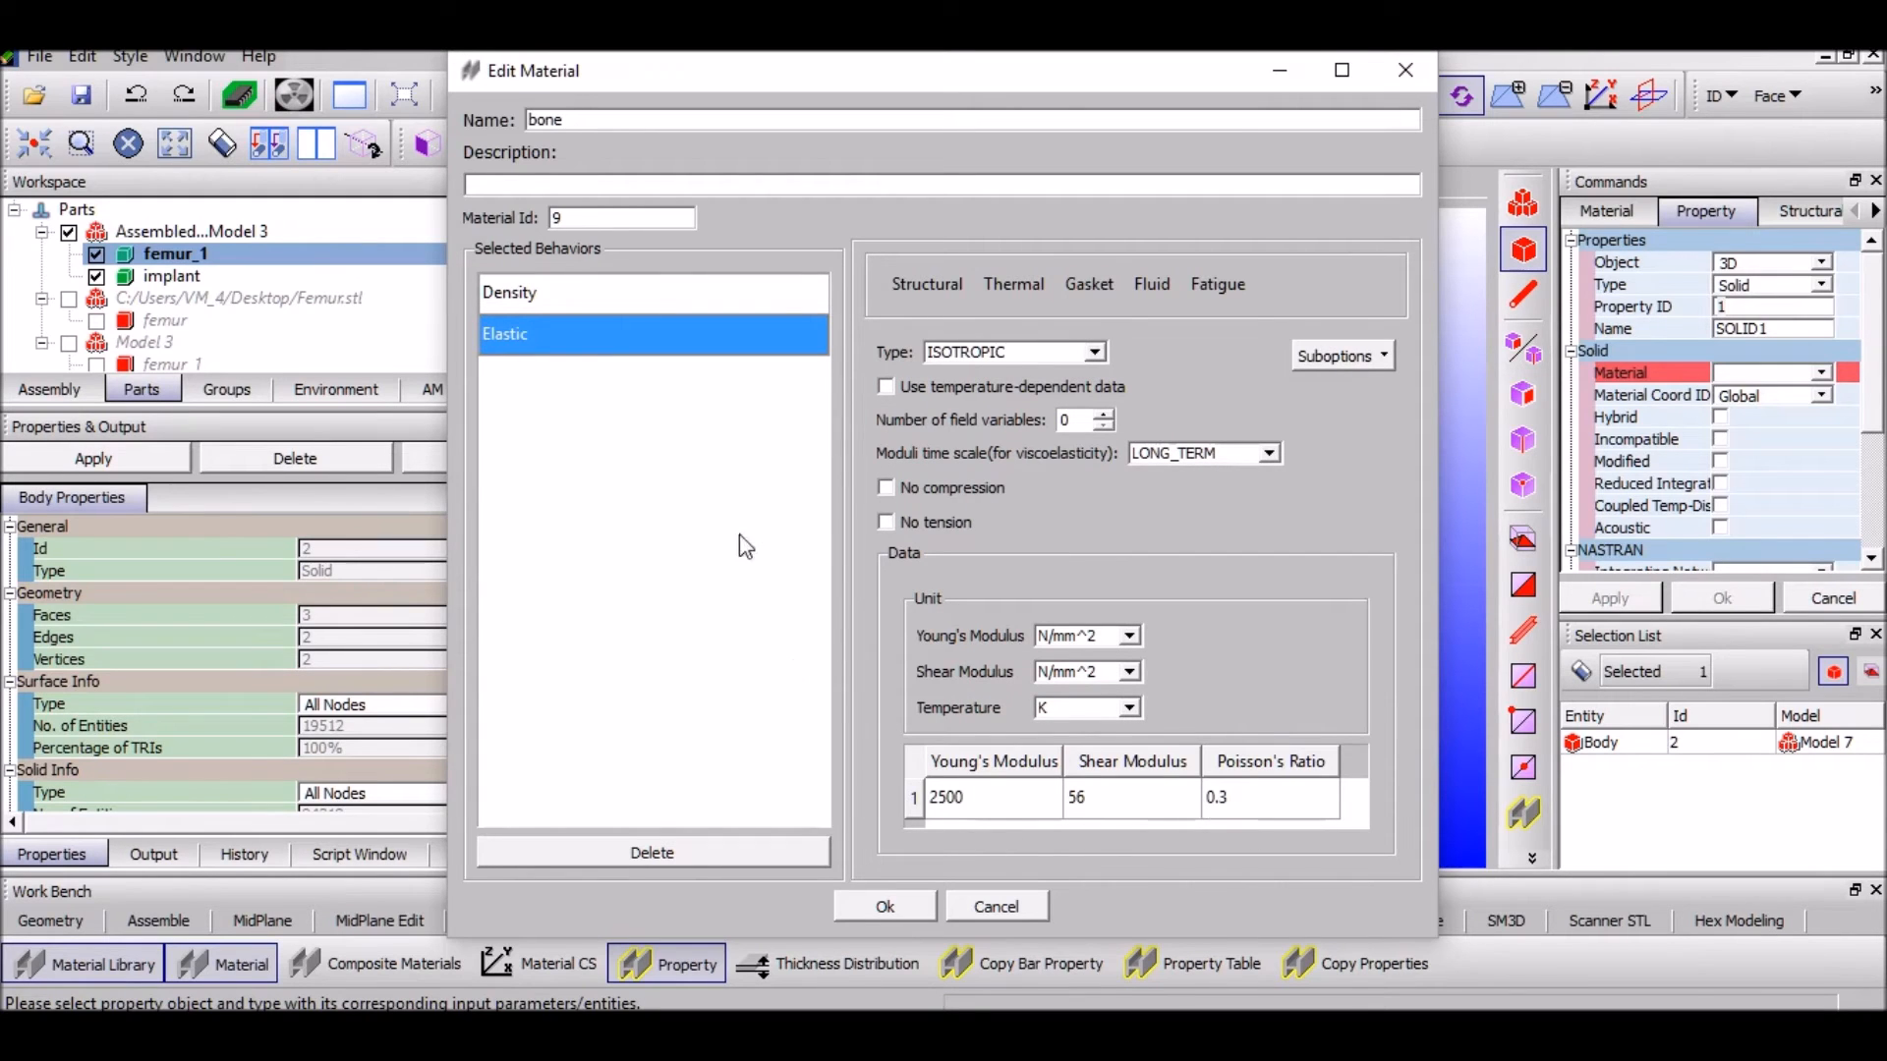
pyautogui.click(1398, 87)
pyautogui.click(1398, 74)
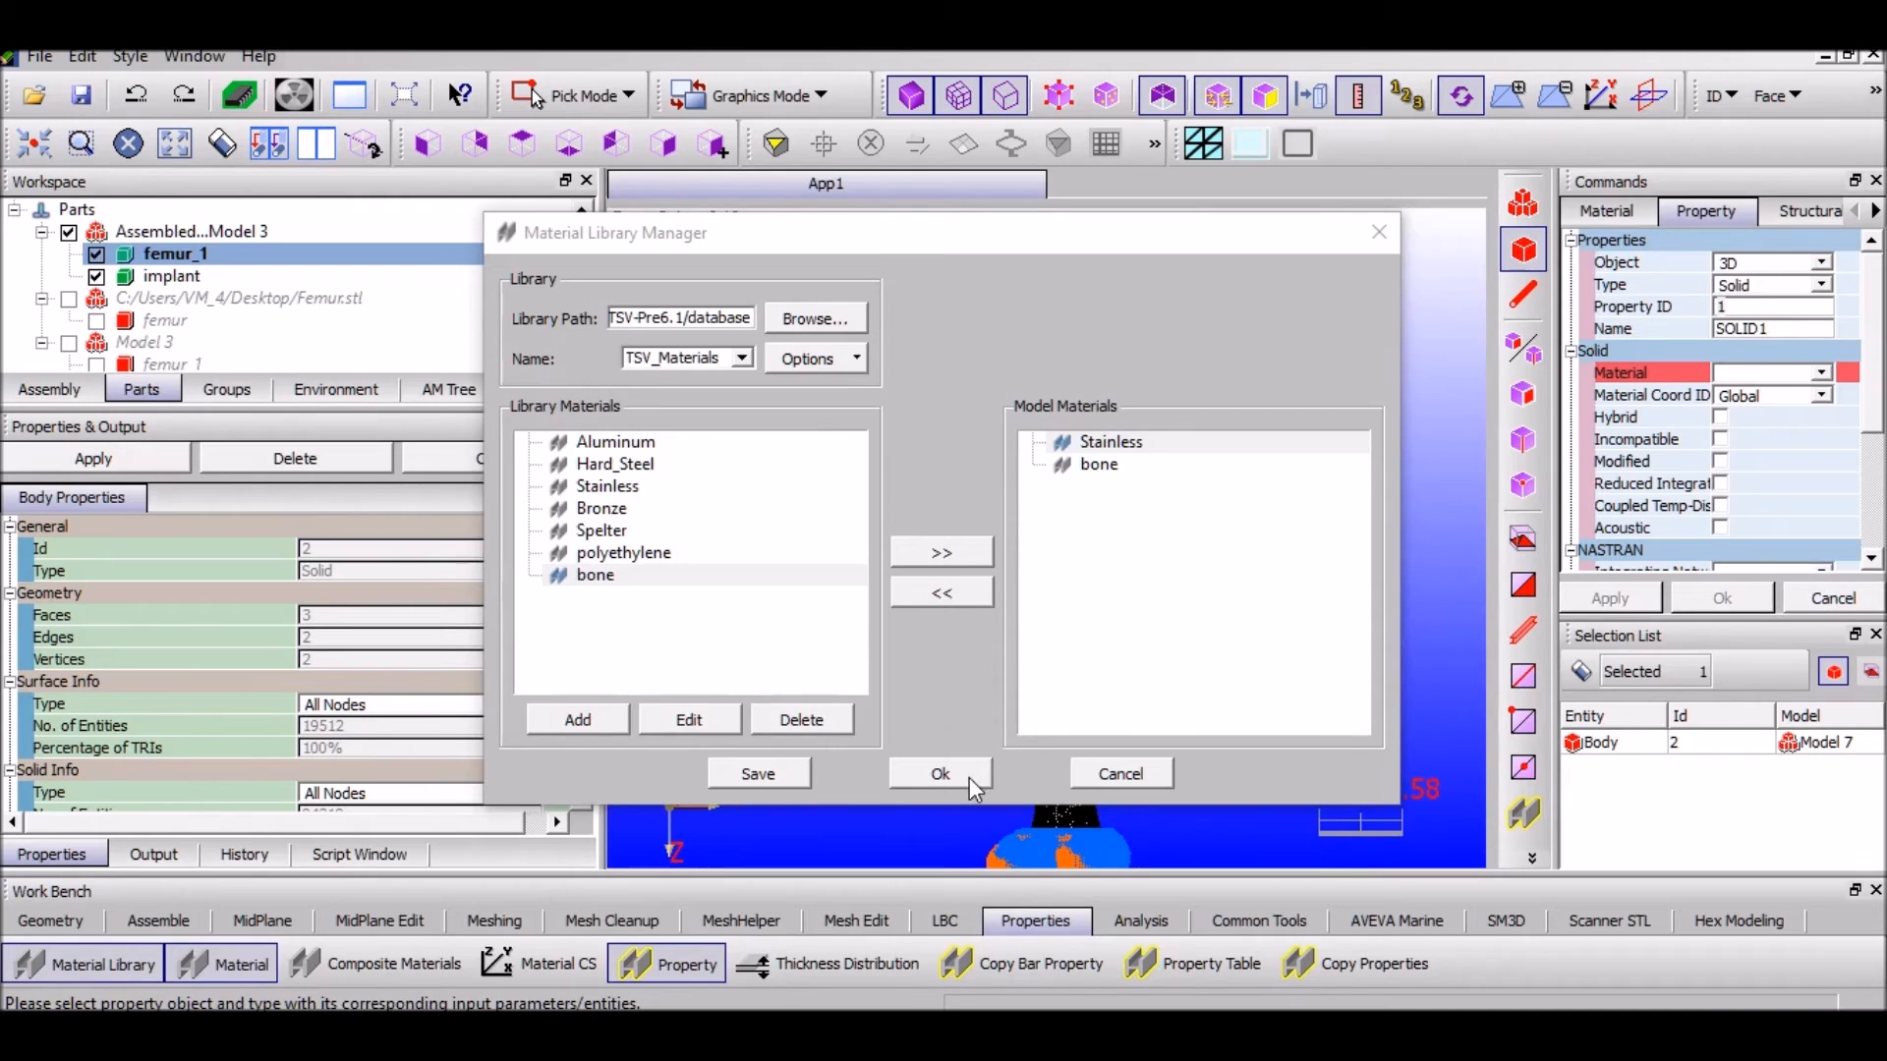
pyautogui.click(936, 776)
# Assign femur_1 a solid property using the bone material
pyautogui.click(937, 553)
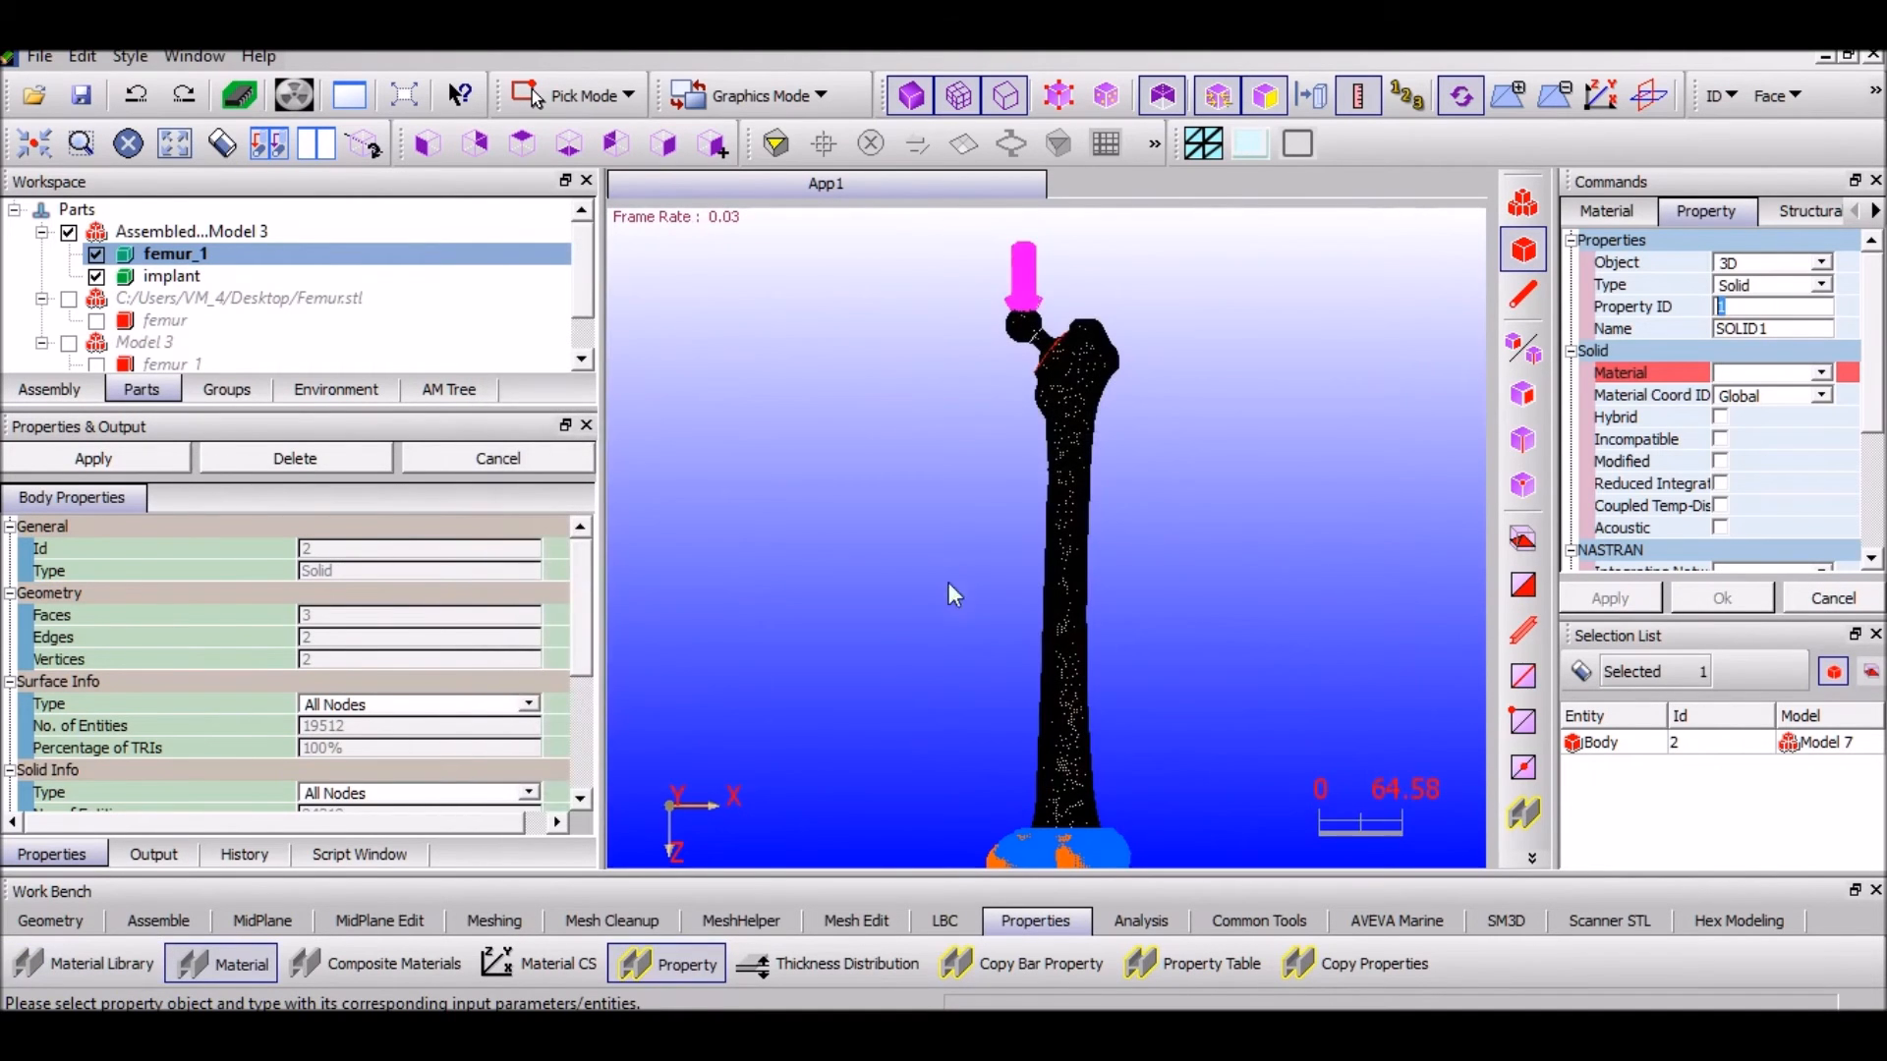
pyautogui.write('9')
pyautogui.click(1820, 374)
pyautogui.click(1823, 386)
pyautogui.click(1821, 374)
pyautogui.click(1795, 435)
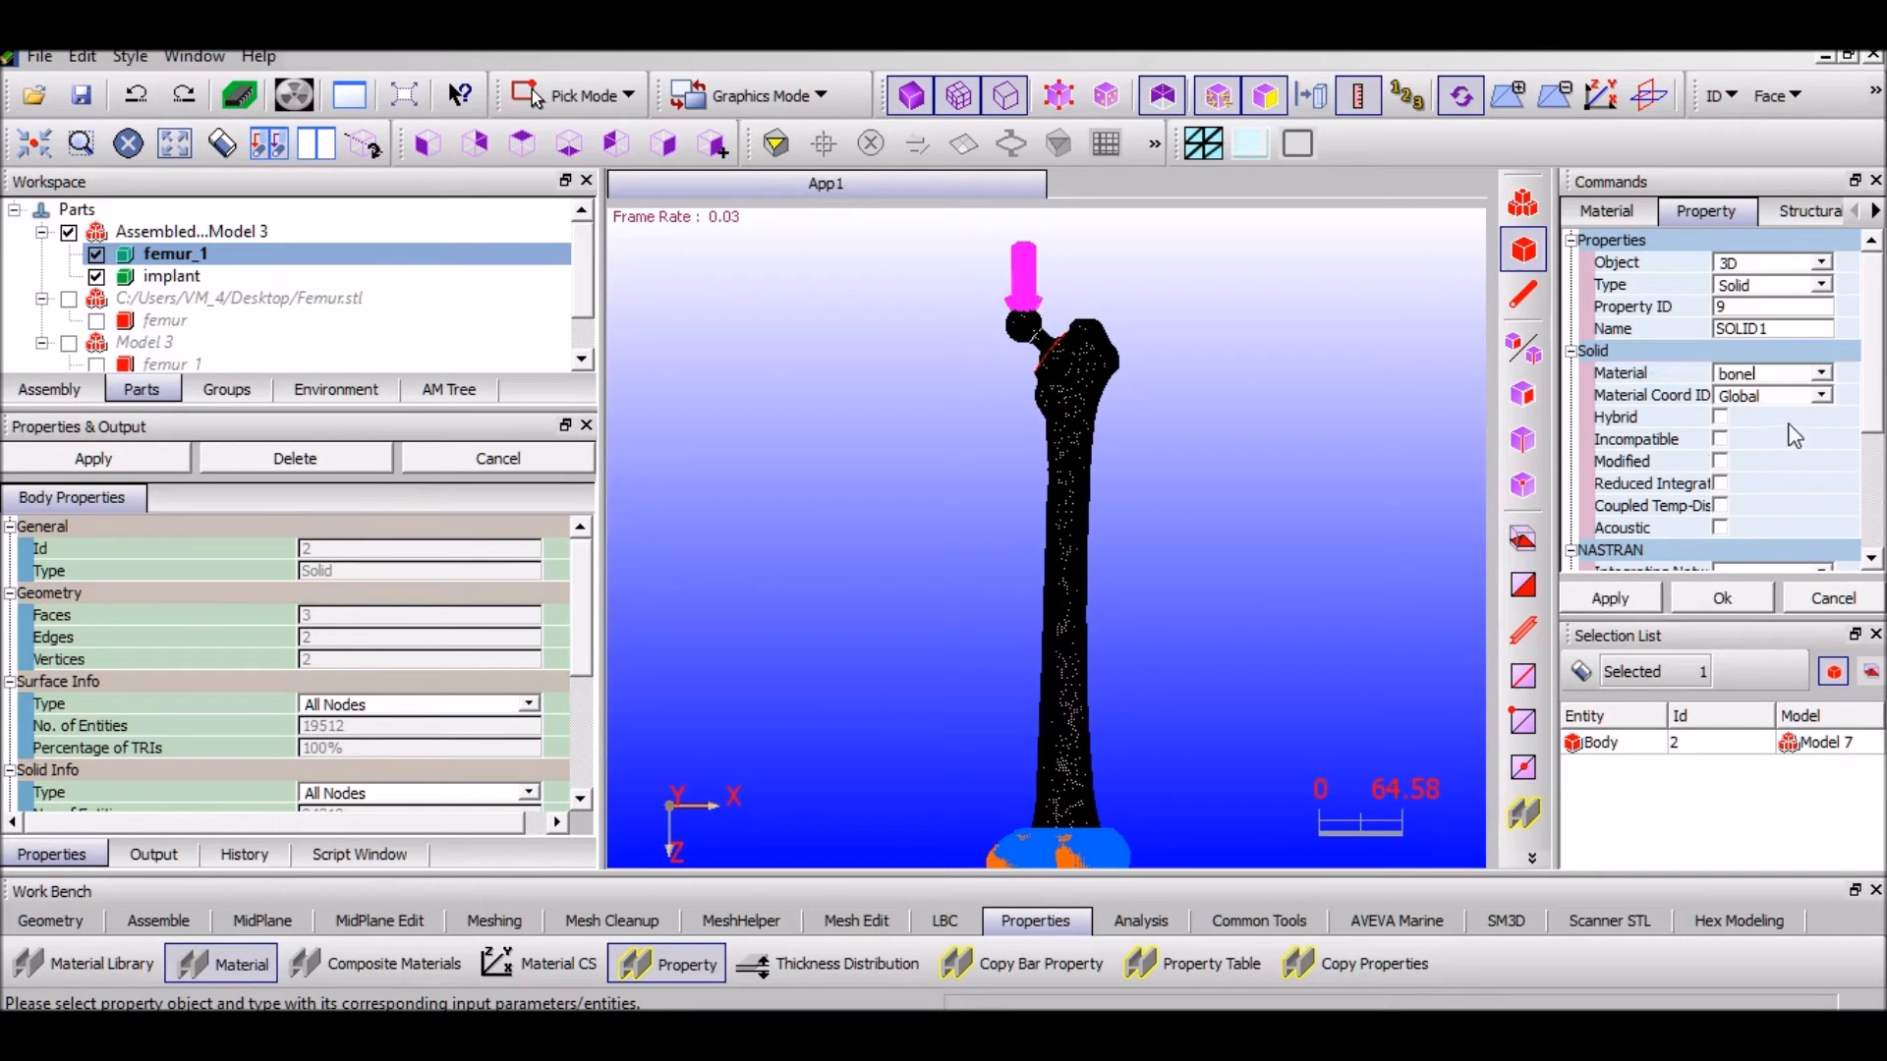
pyautogui.click(1621, 599)
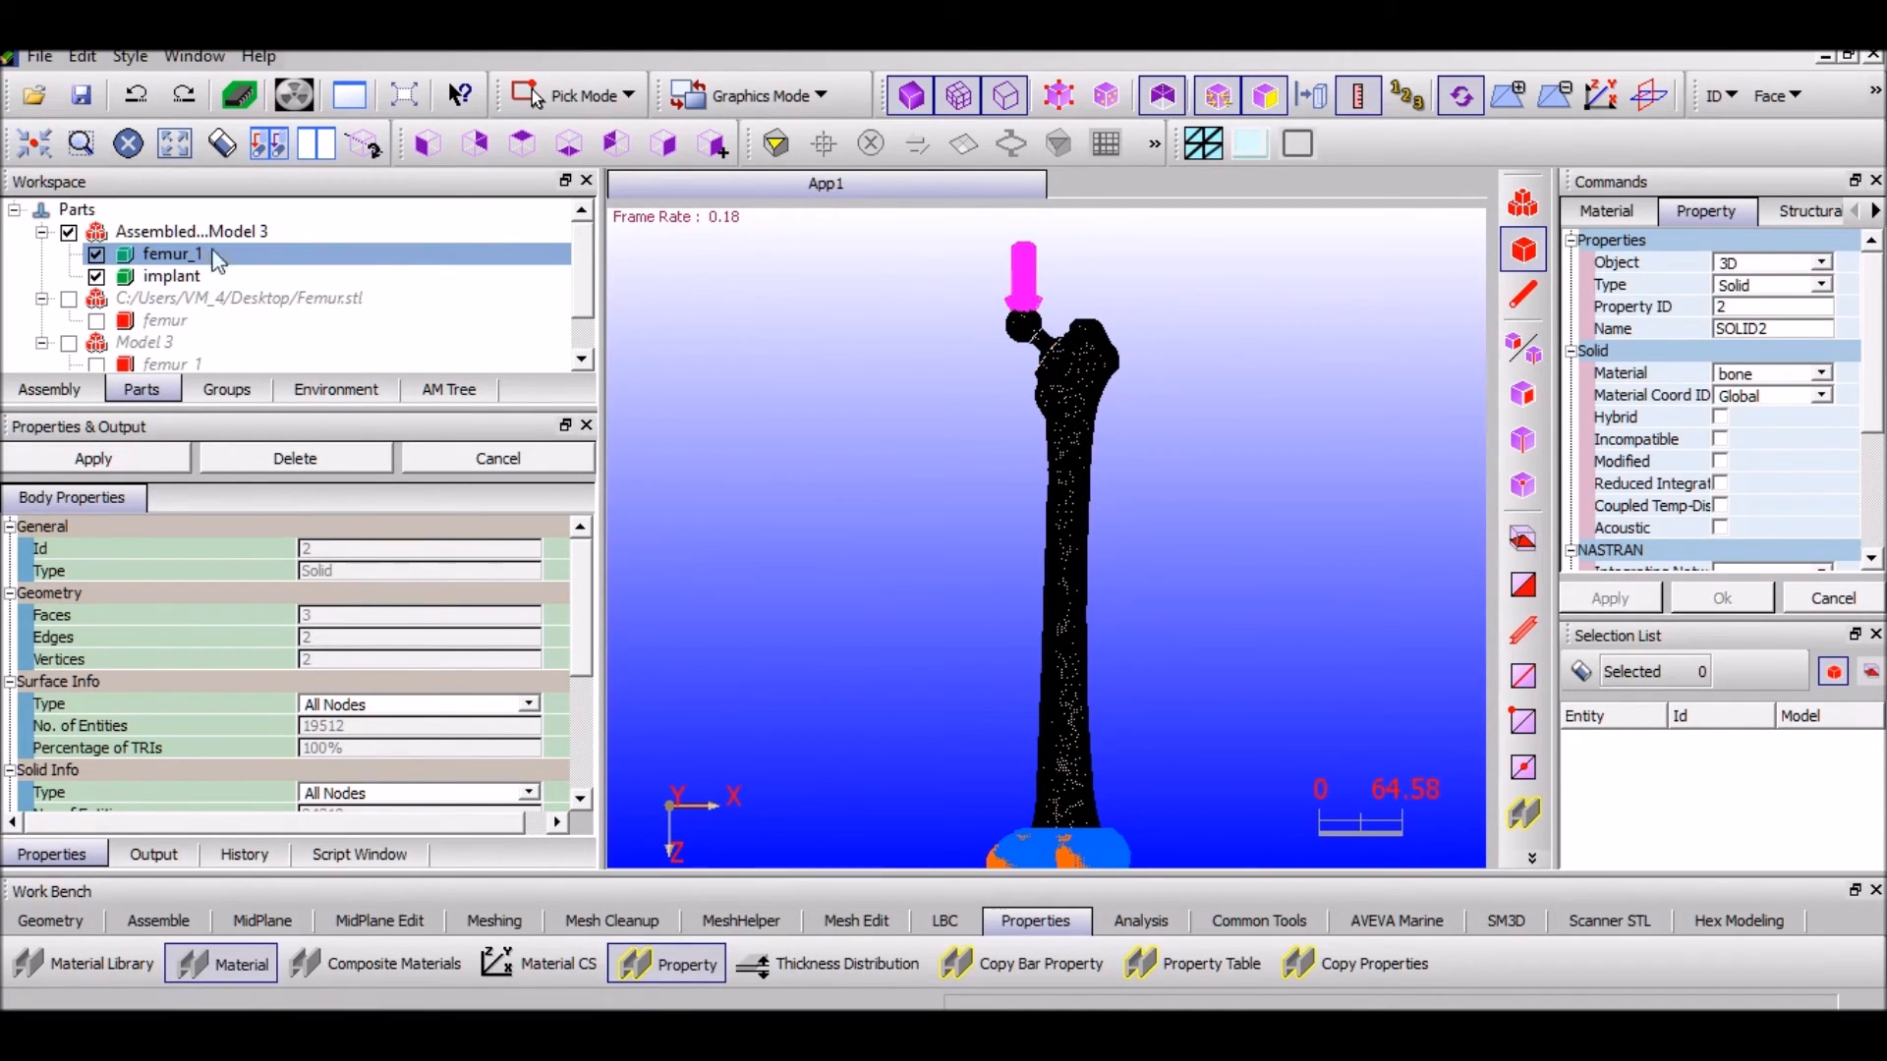
# Assign the implant solid property SOLID2 using the Stainless material
pyautogui.moveTo(588, 634); pyautogui.dragTo(588, 763)
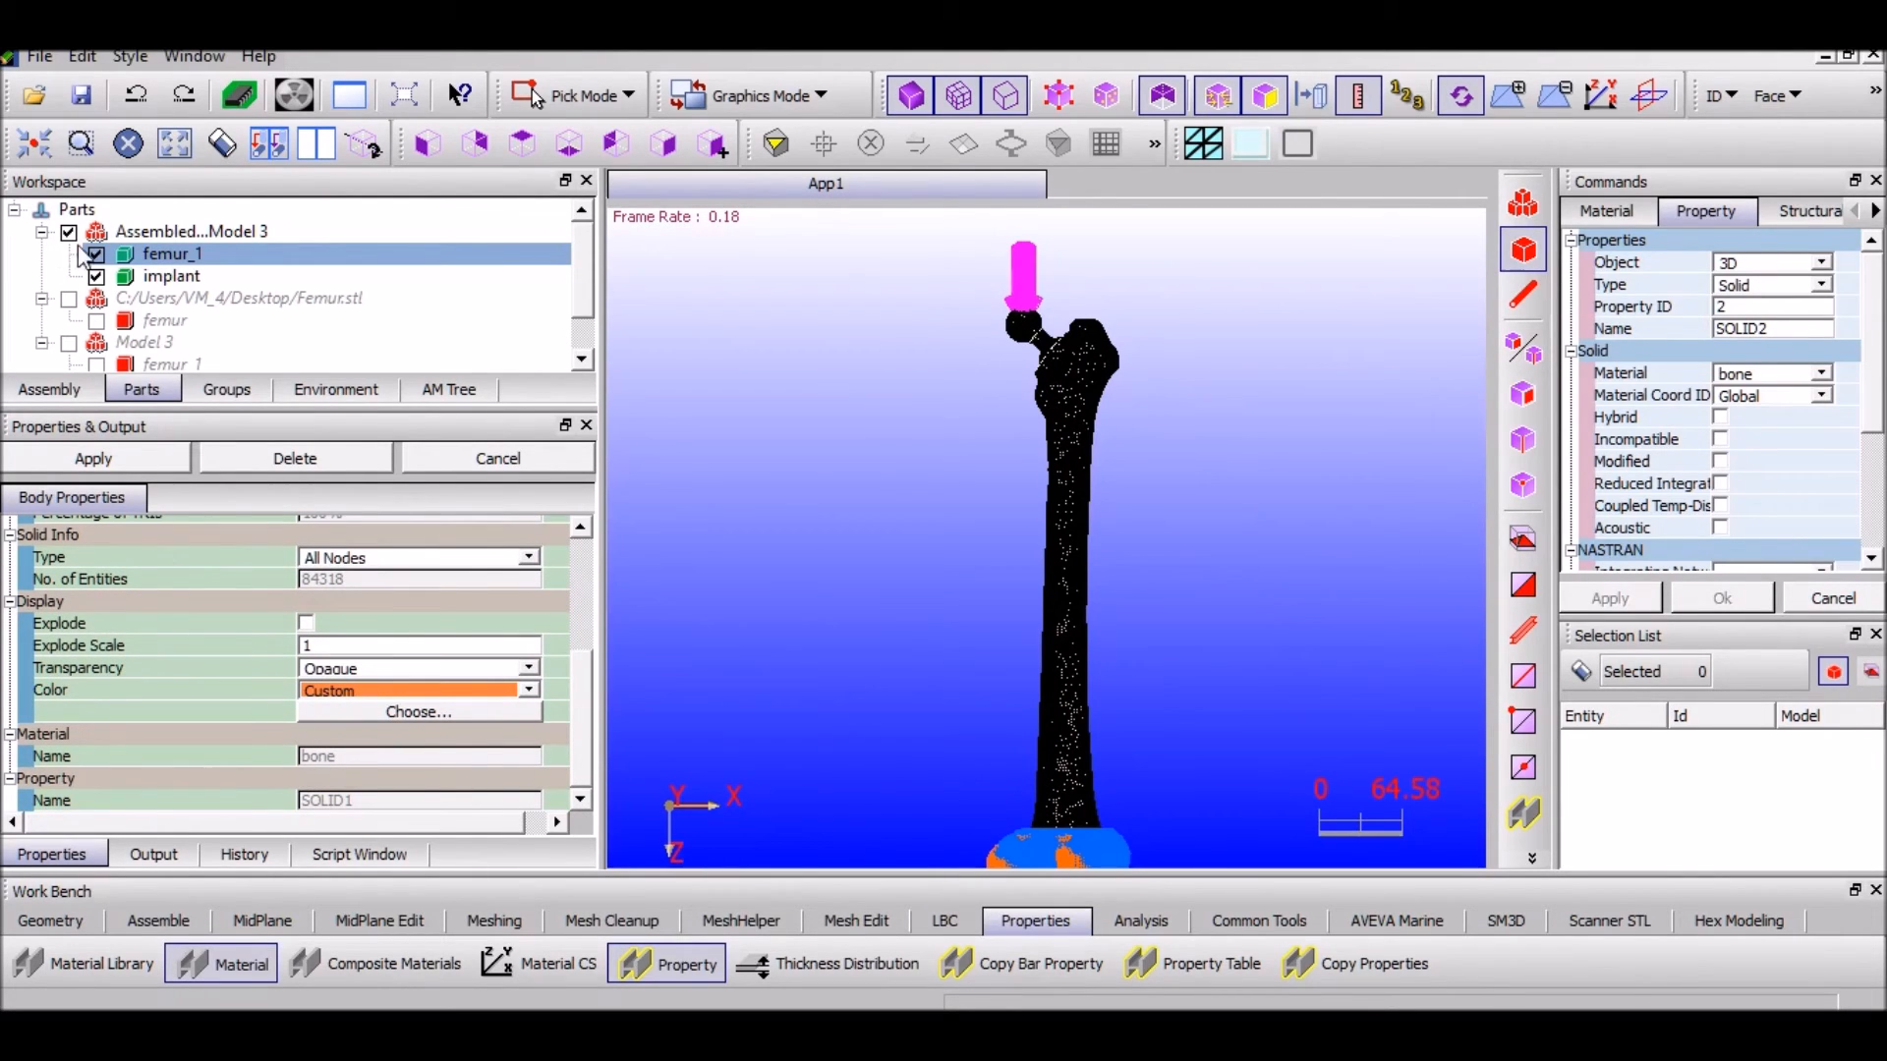
pyautogui.click(157, 276)
pyautogui.click(1818, 376)
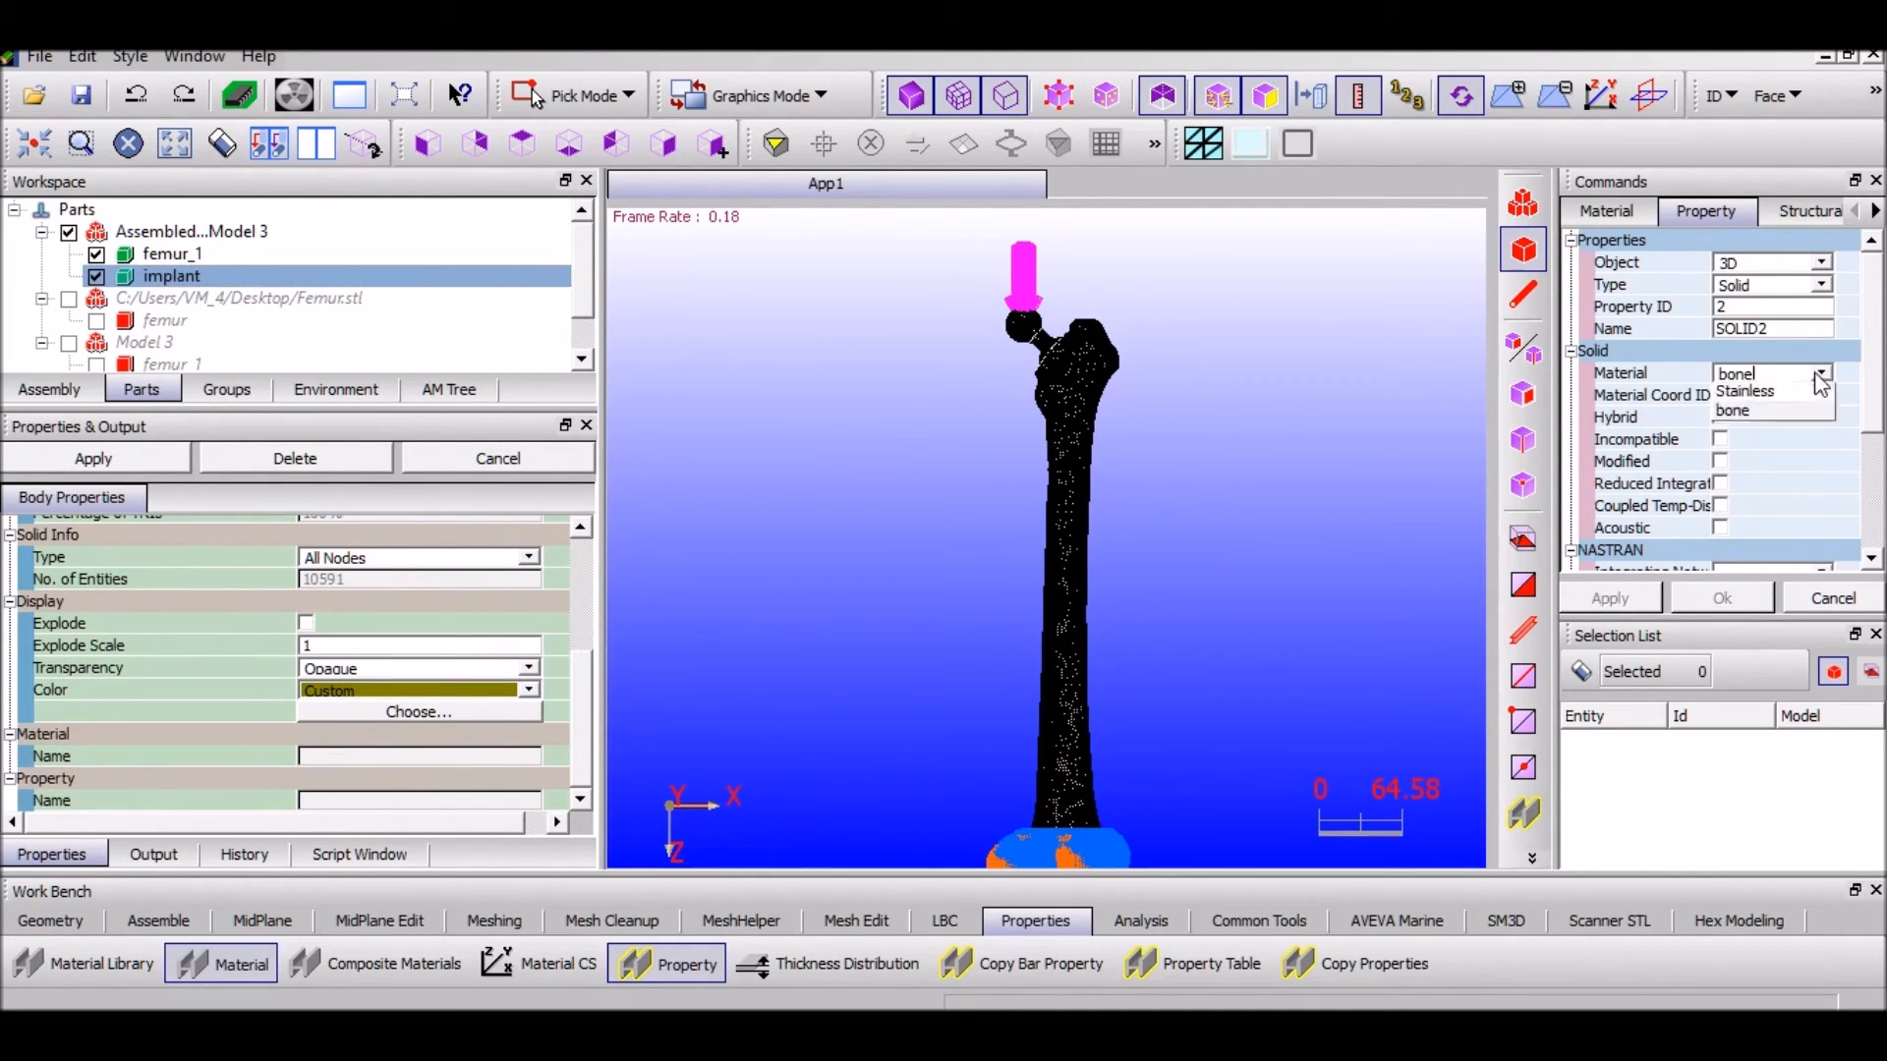
pyautogui.click(1778, 411)
pyautogui.click(203, 276)
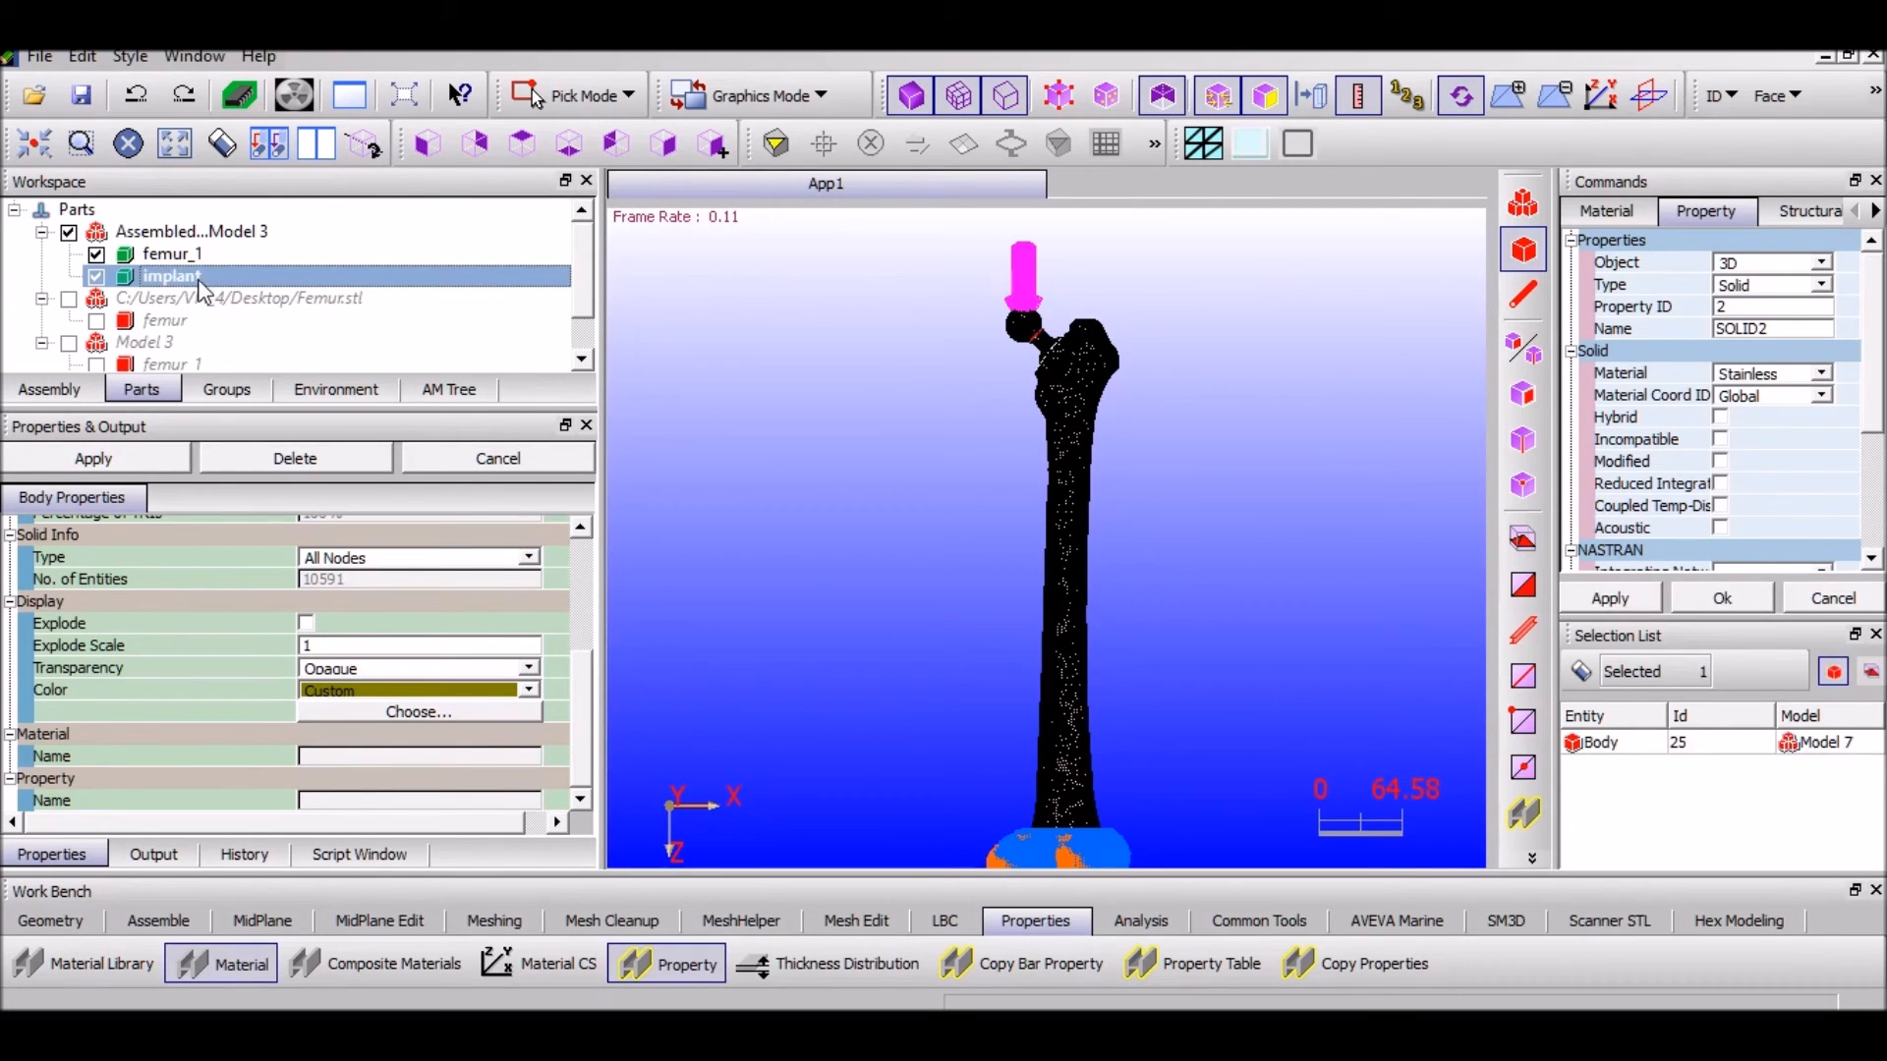
pyautogui.click(1640, 599)
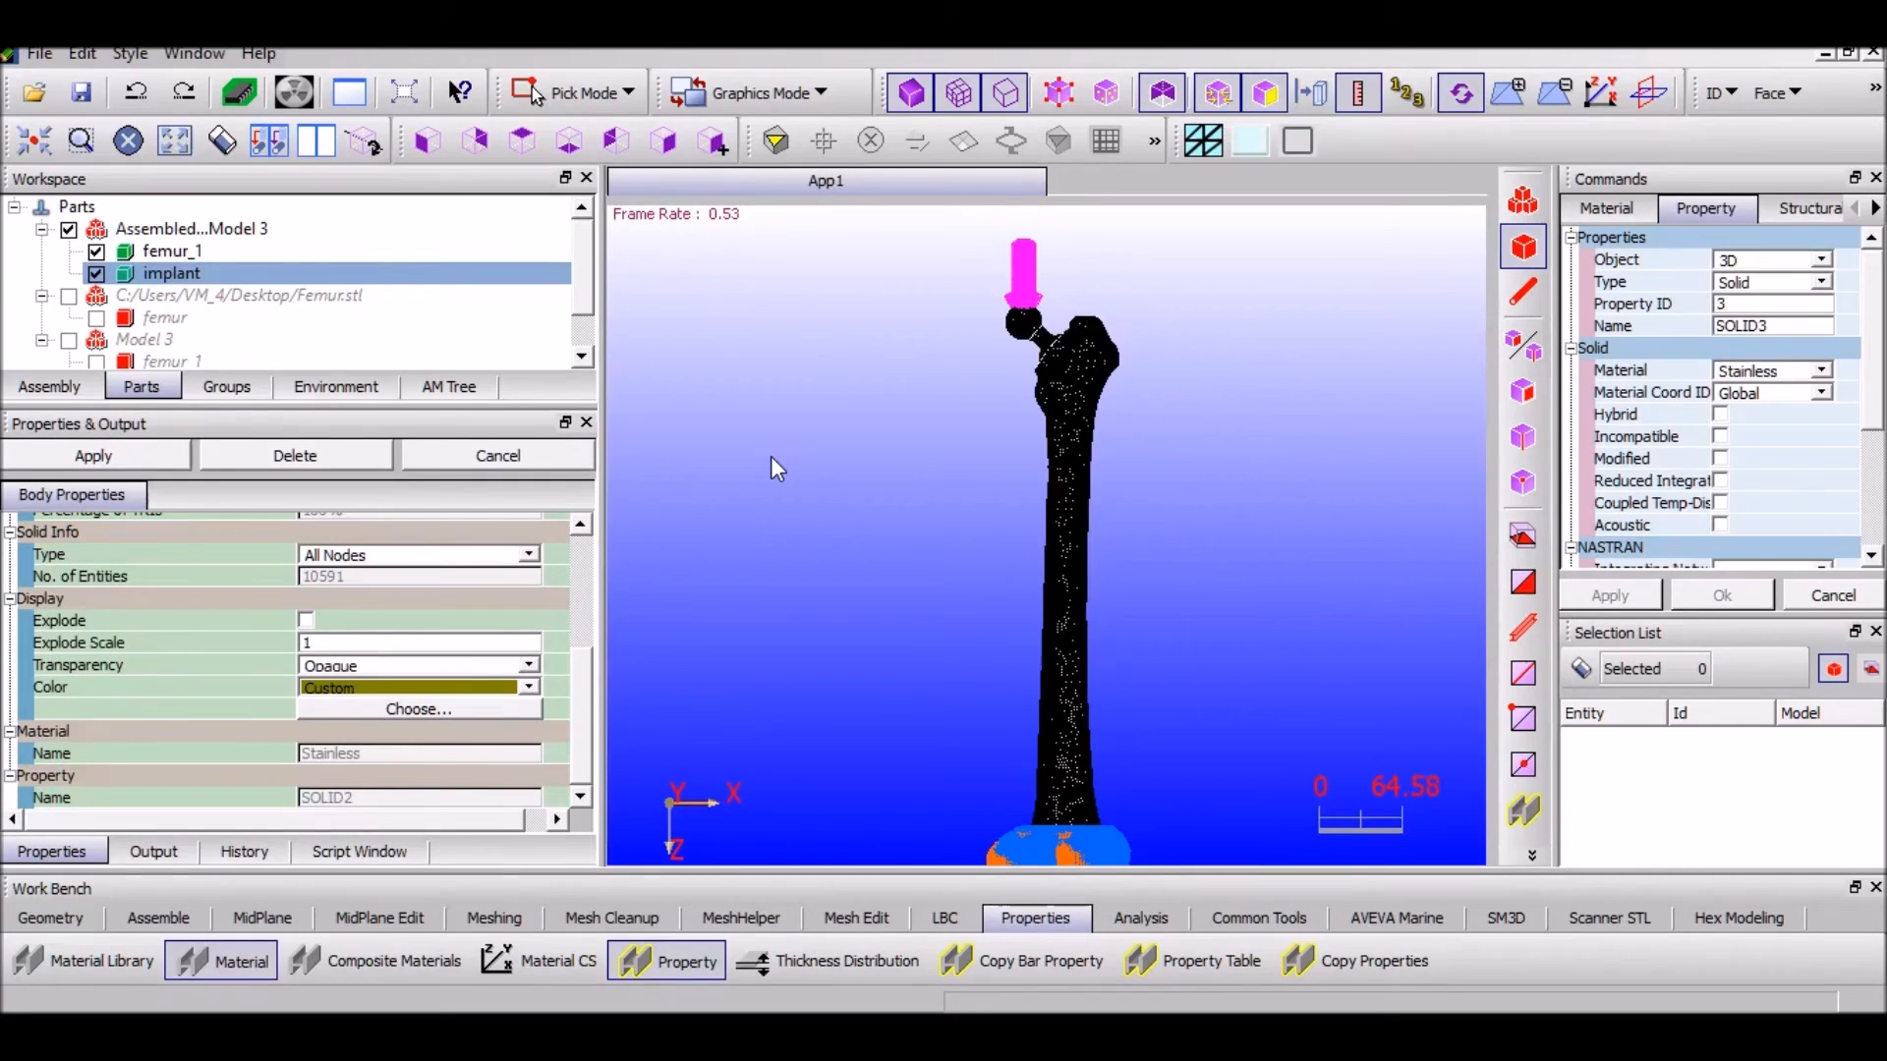
pyautogui.click(1111, 922)
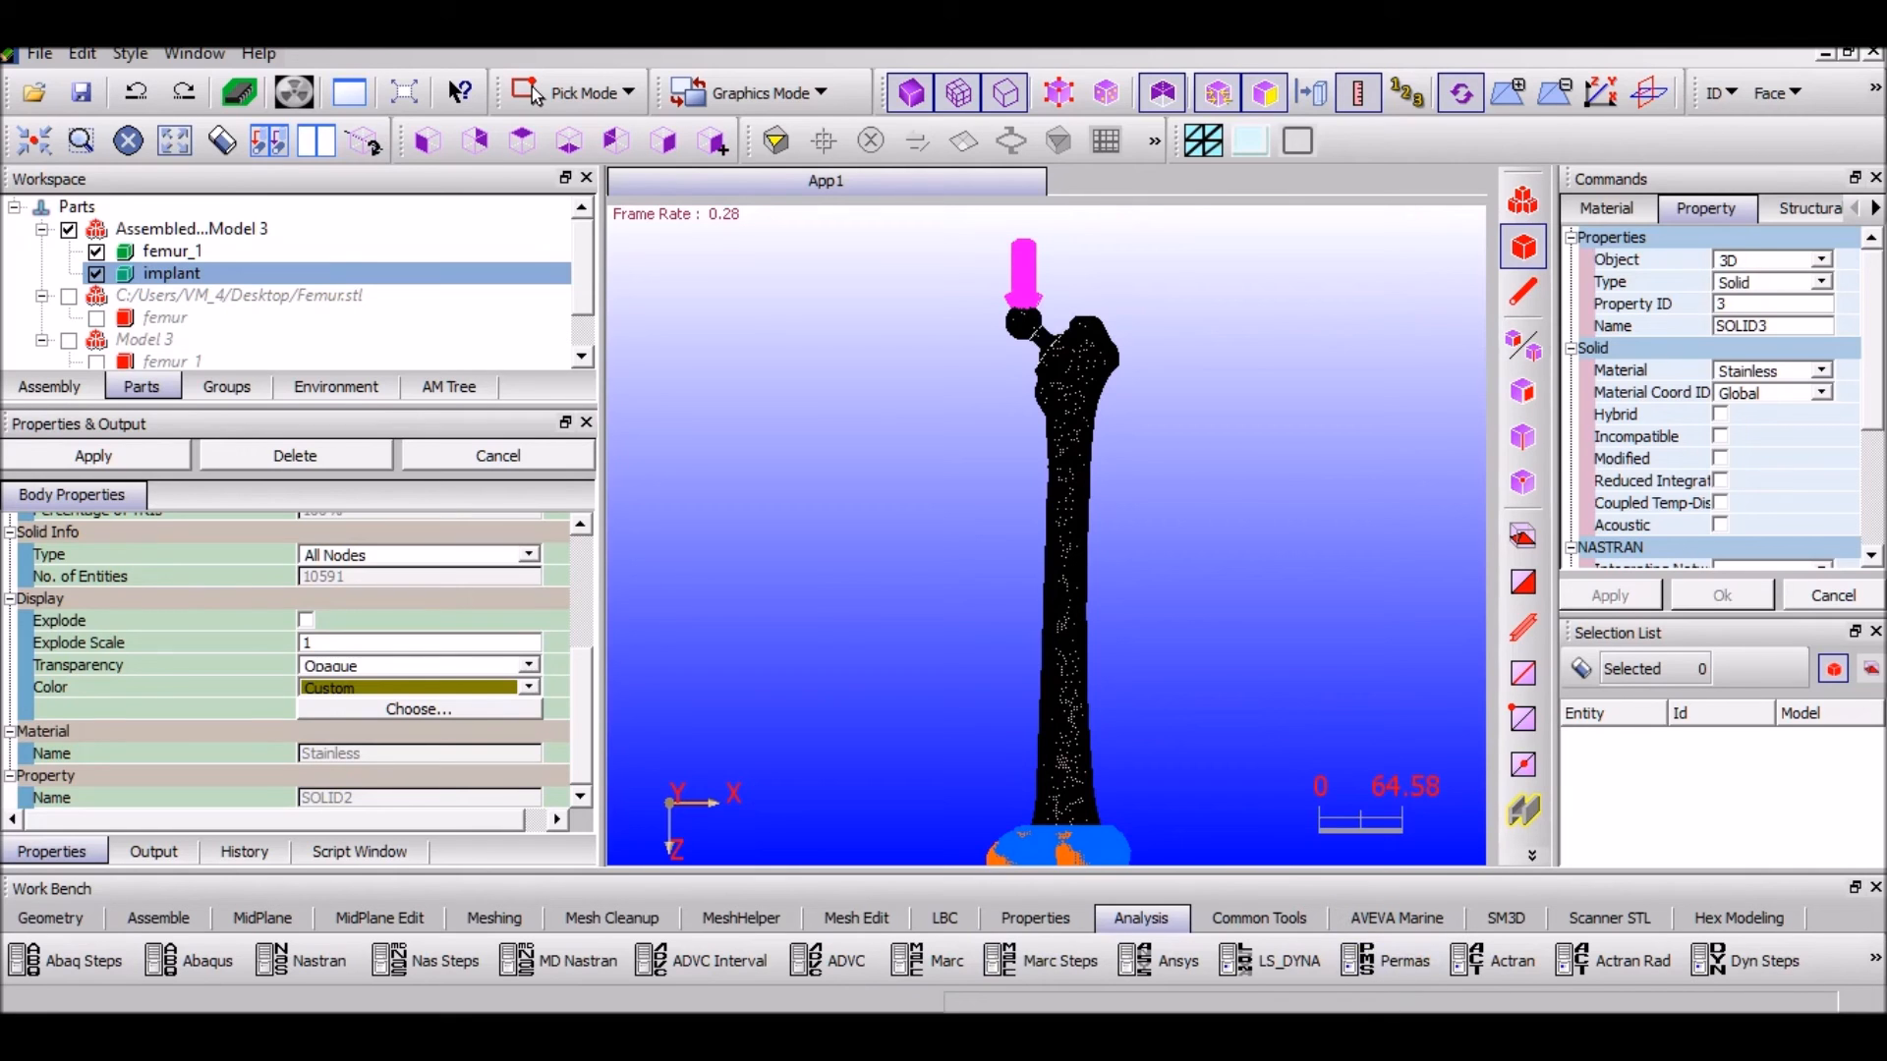
# Create a Dynamis Structural Linear Static job named femurimplant for the Assembled model
pyautogui.click(1876, 965)
pyautogui.click(1873, 998)
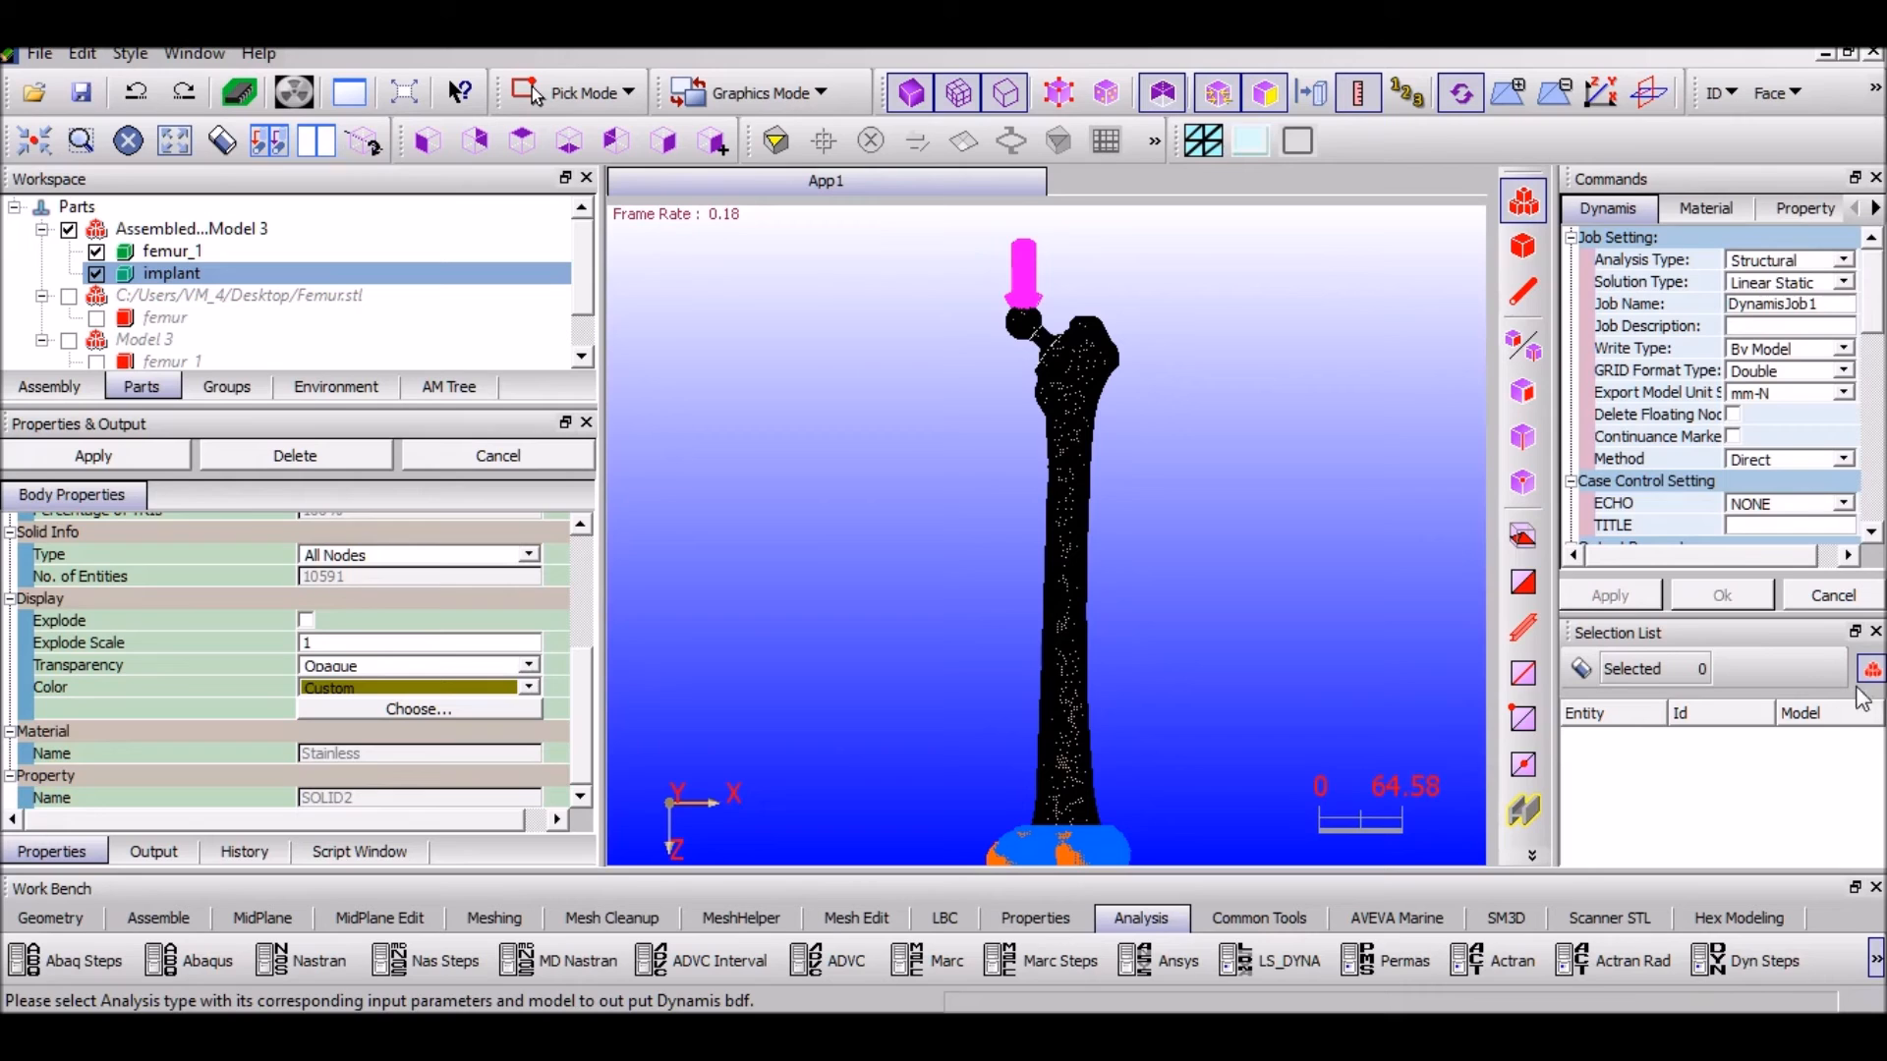
pyautogui.doubleClick(1734, 303)
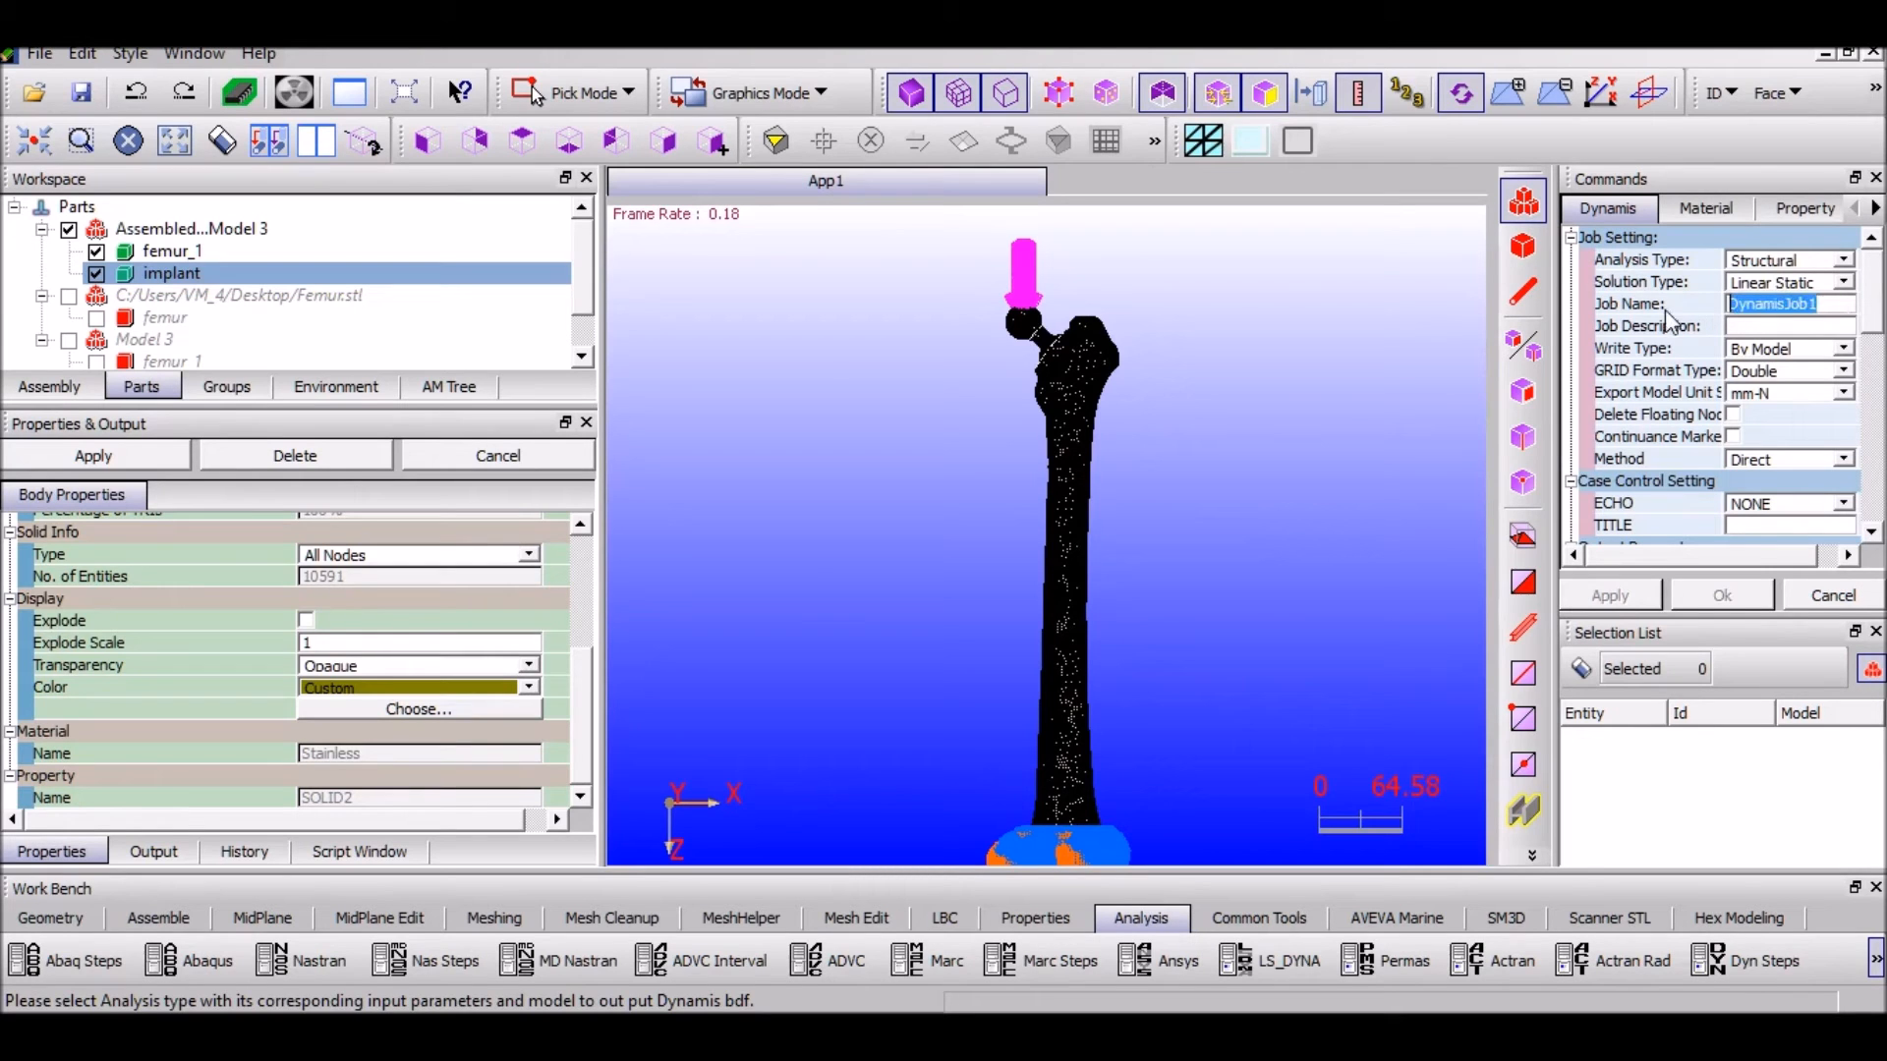
pyautogui.write('femurimplant')
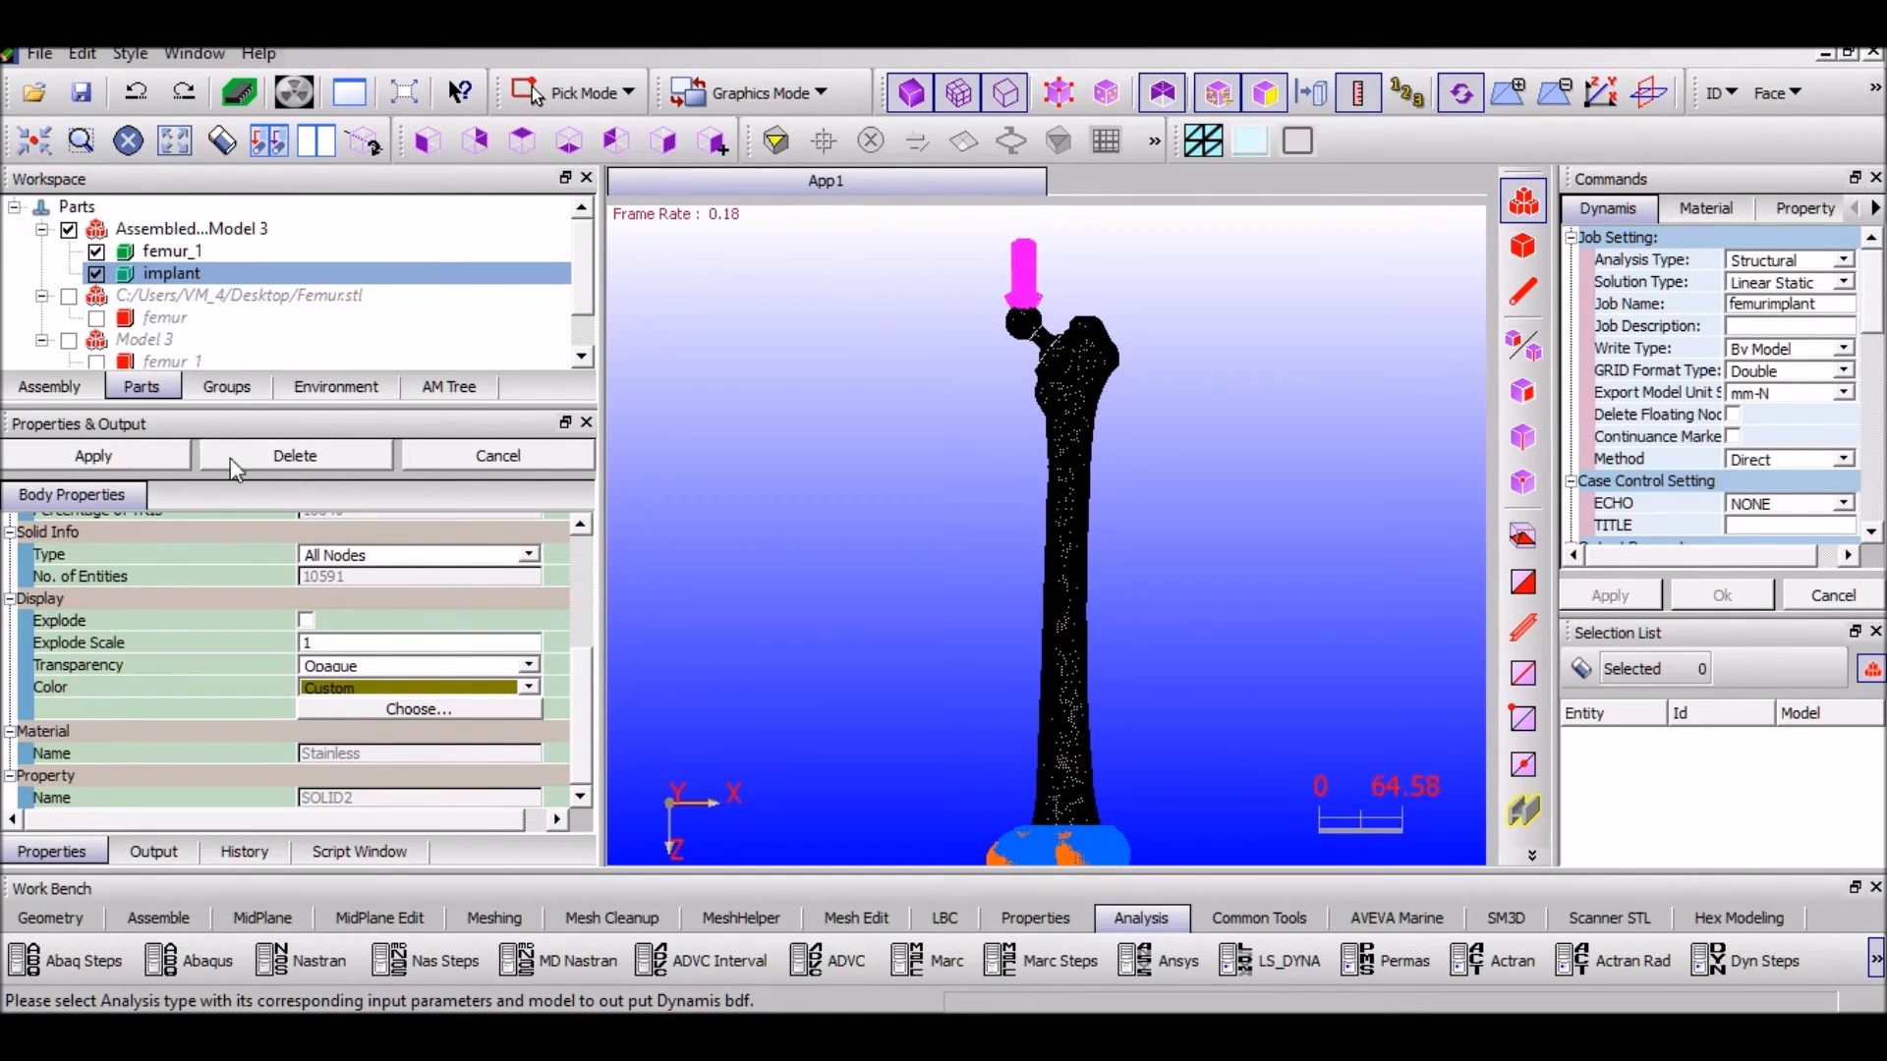
pyautogui.doubleClick(120, 236)
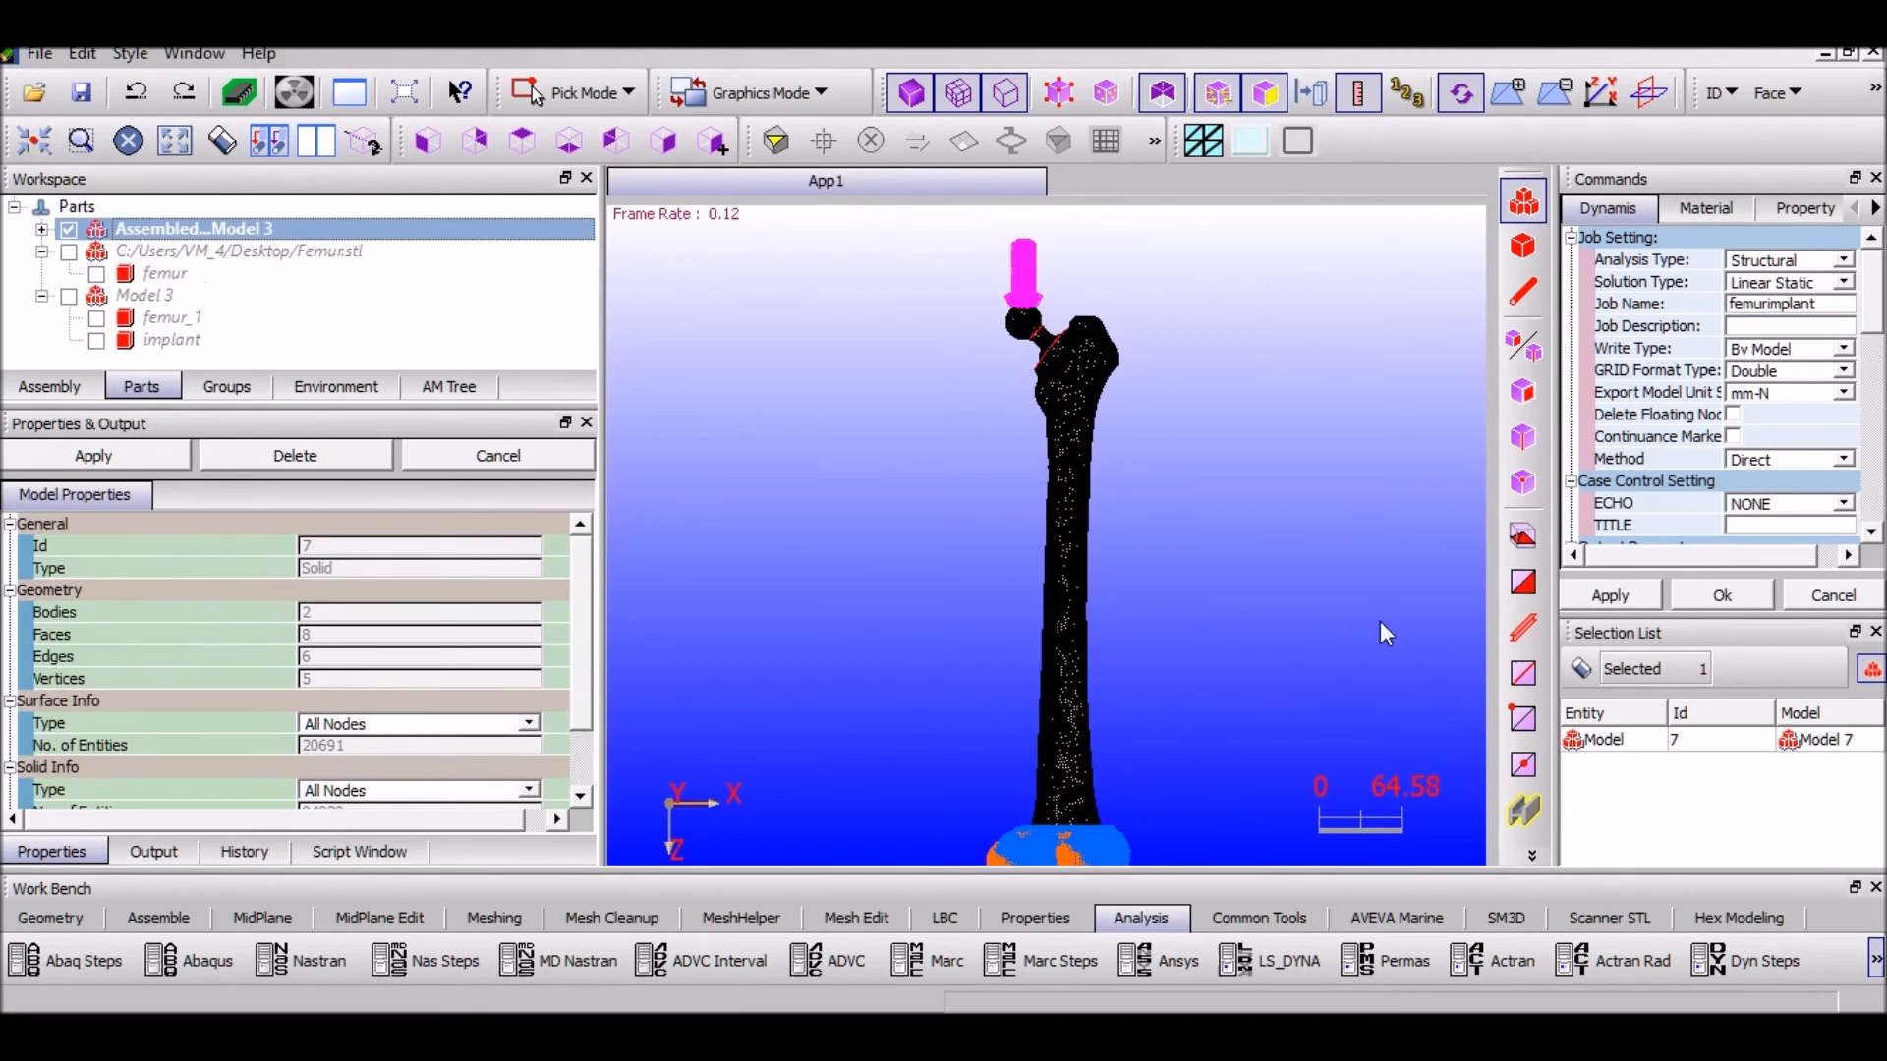
pyautogui.click(1612, 600)
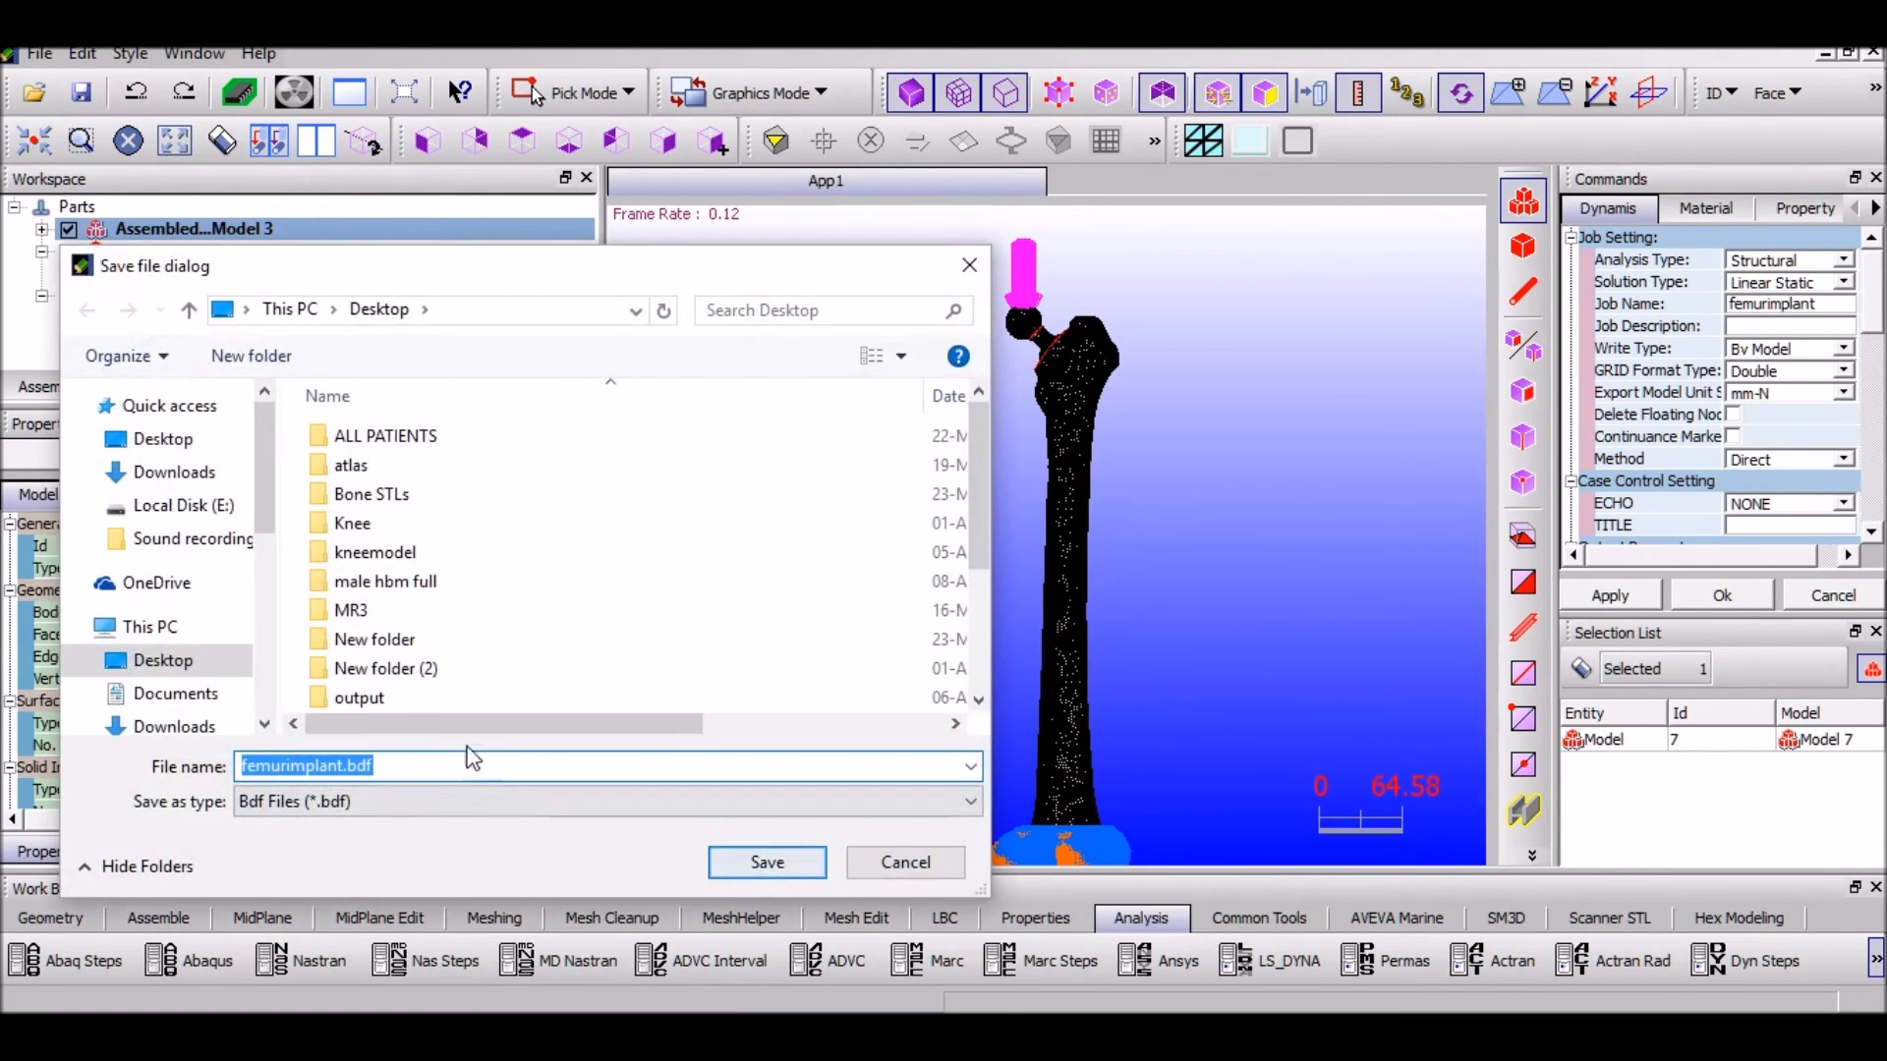
# Save the model as femurimplant.bdf on the Desktop and acknowledge the export success message
pyautogui.click(776, 865)
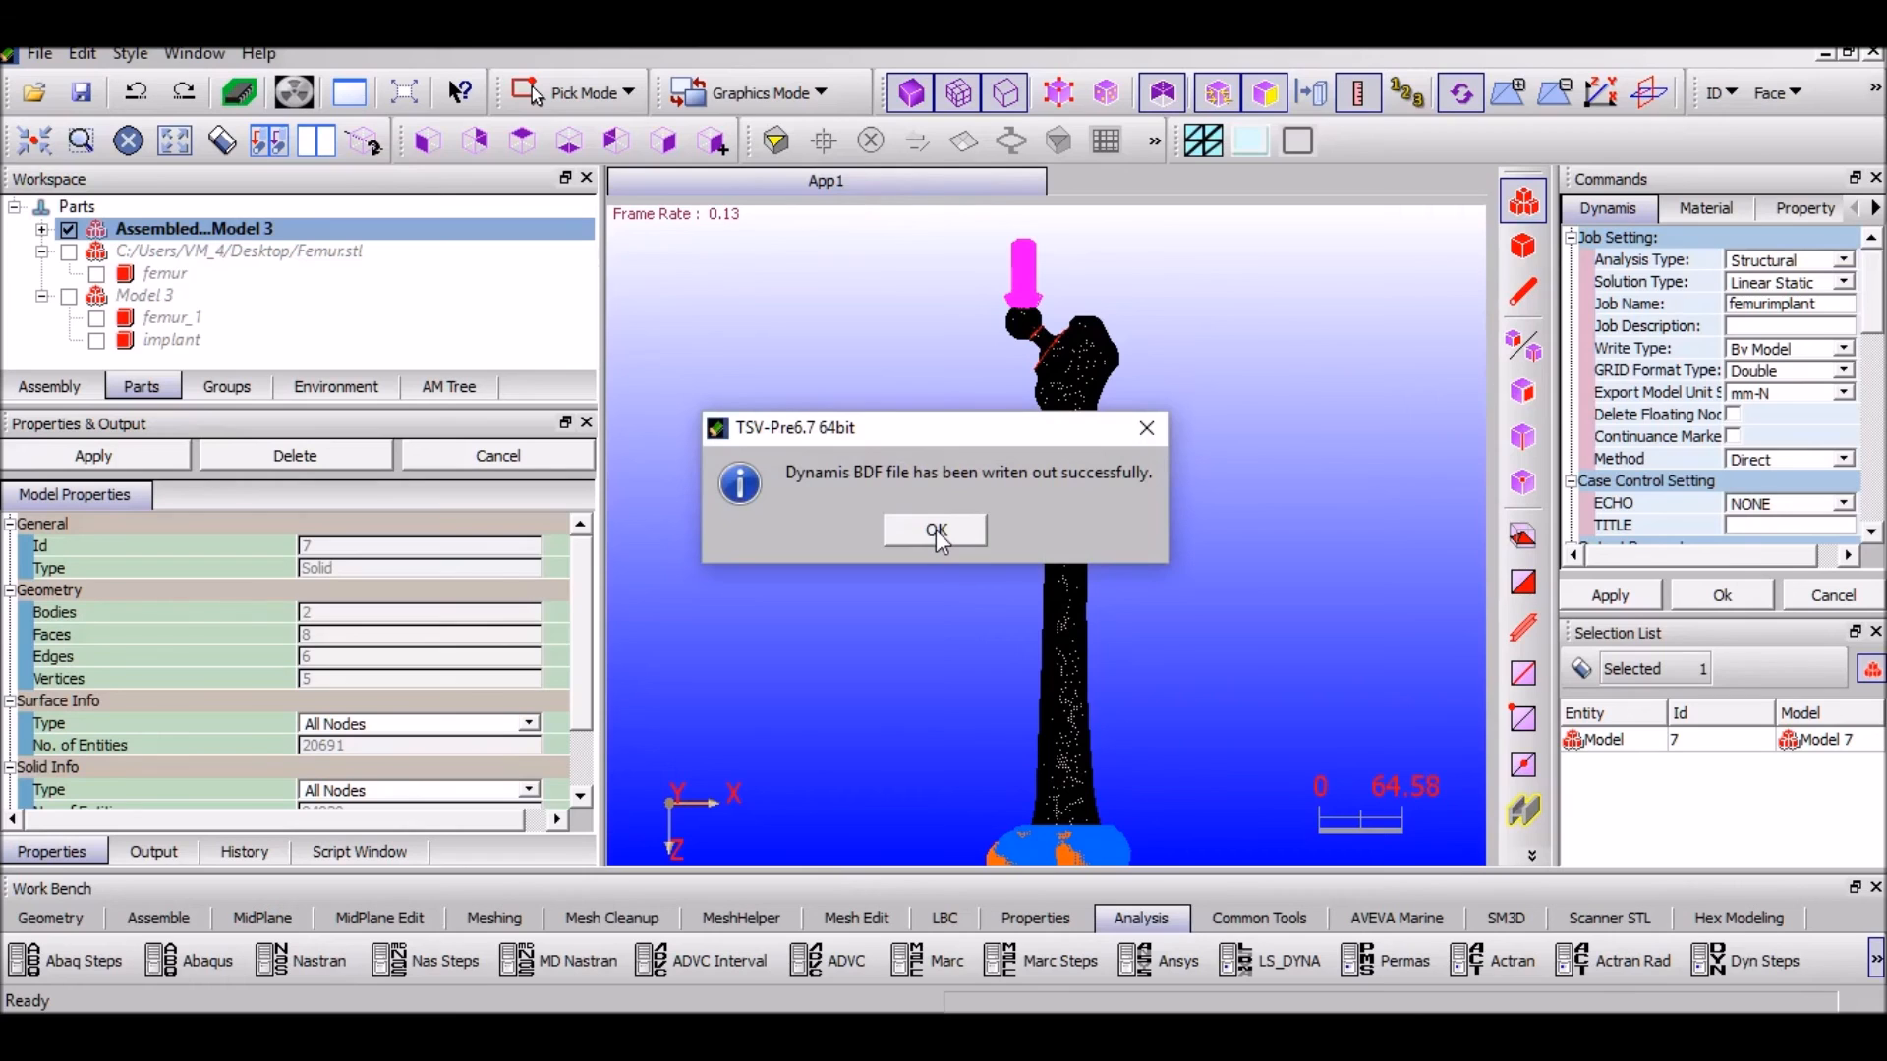
pyautogui.click(935, 528)
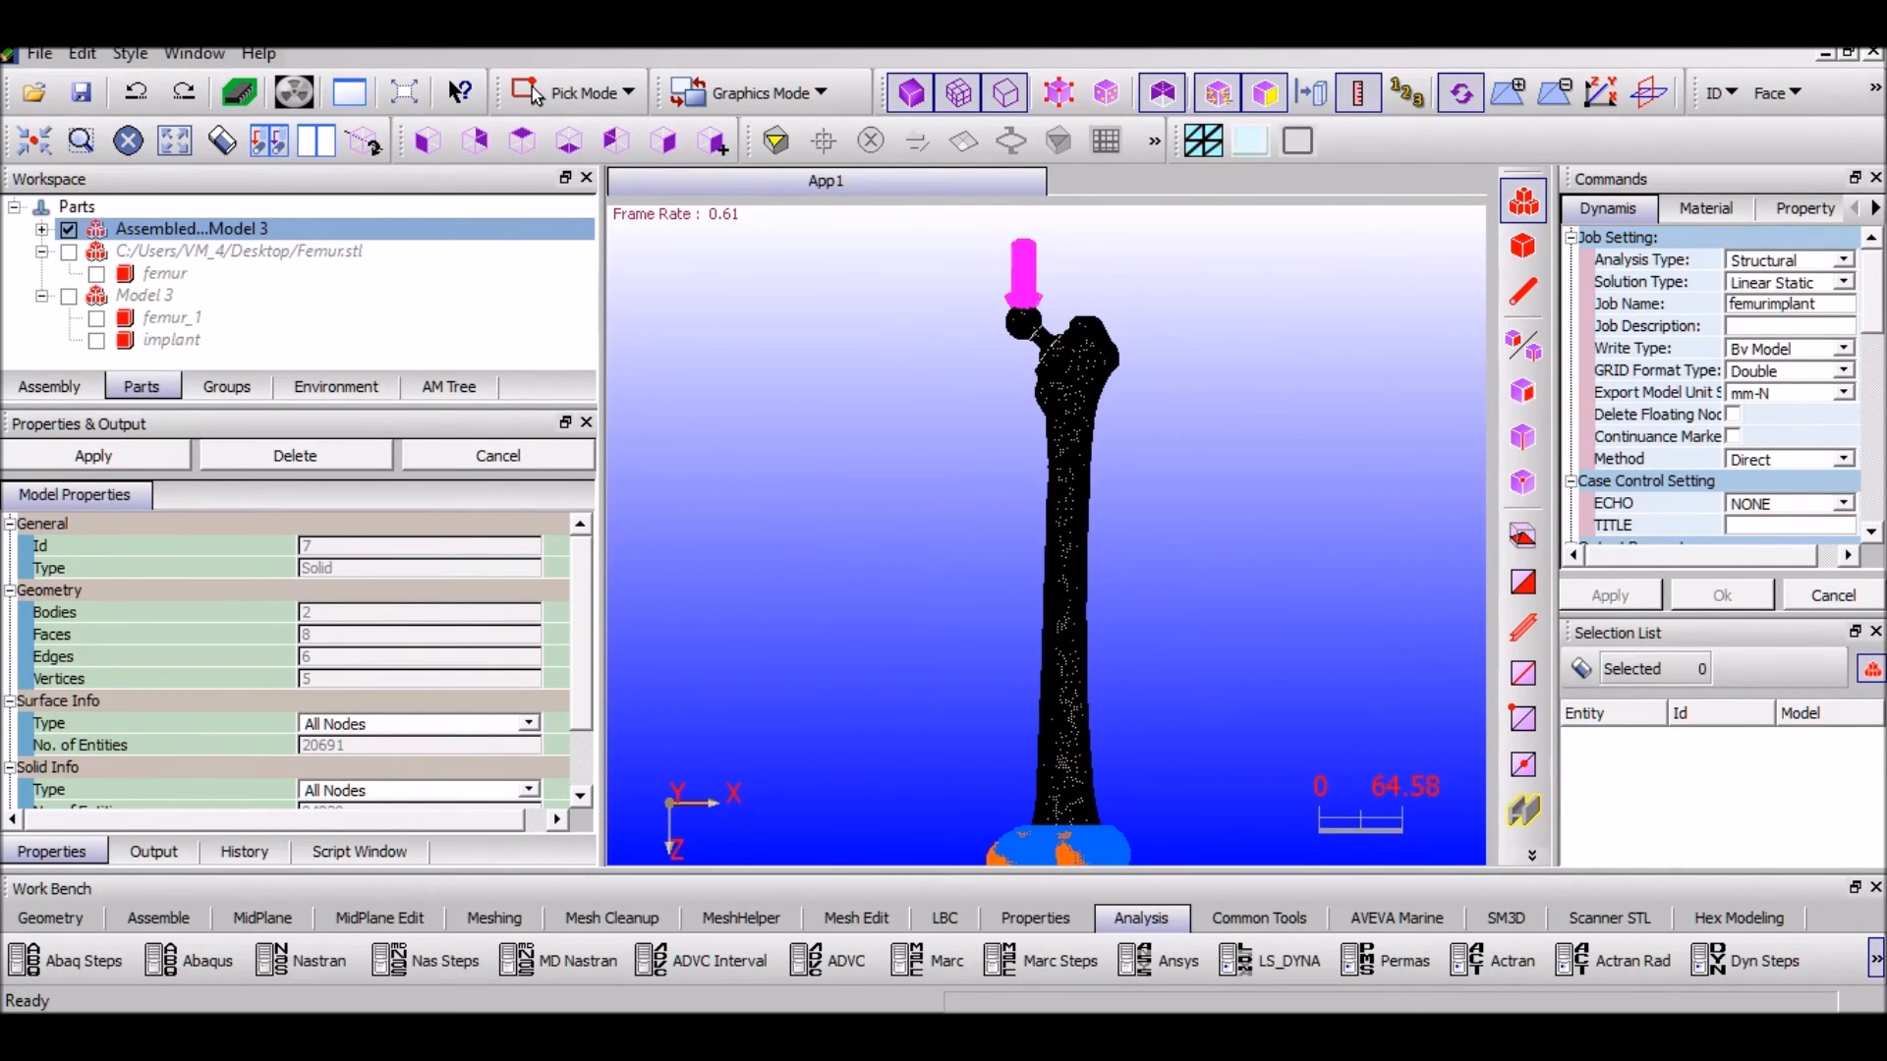
pyautogui.click(295, 84)
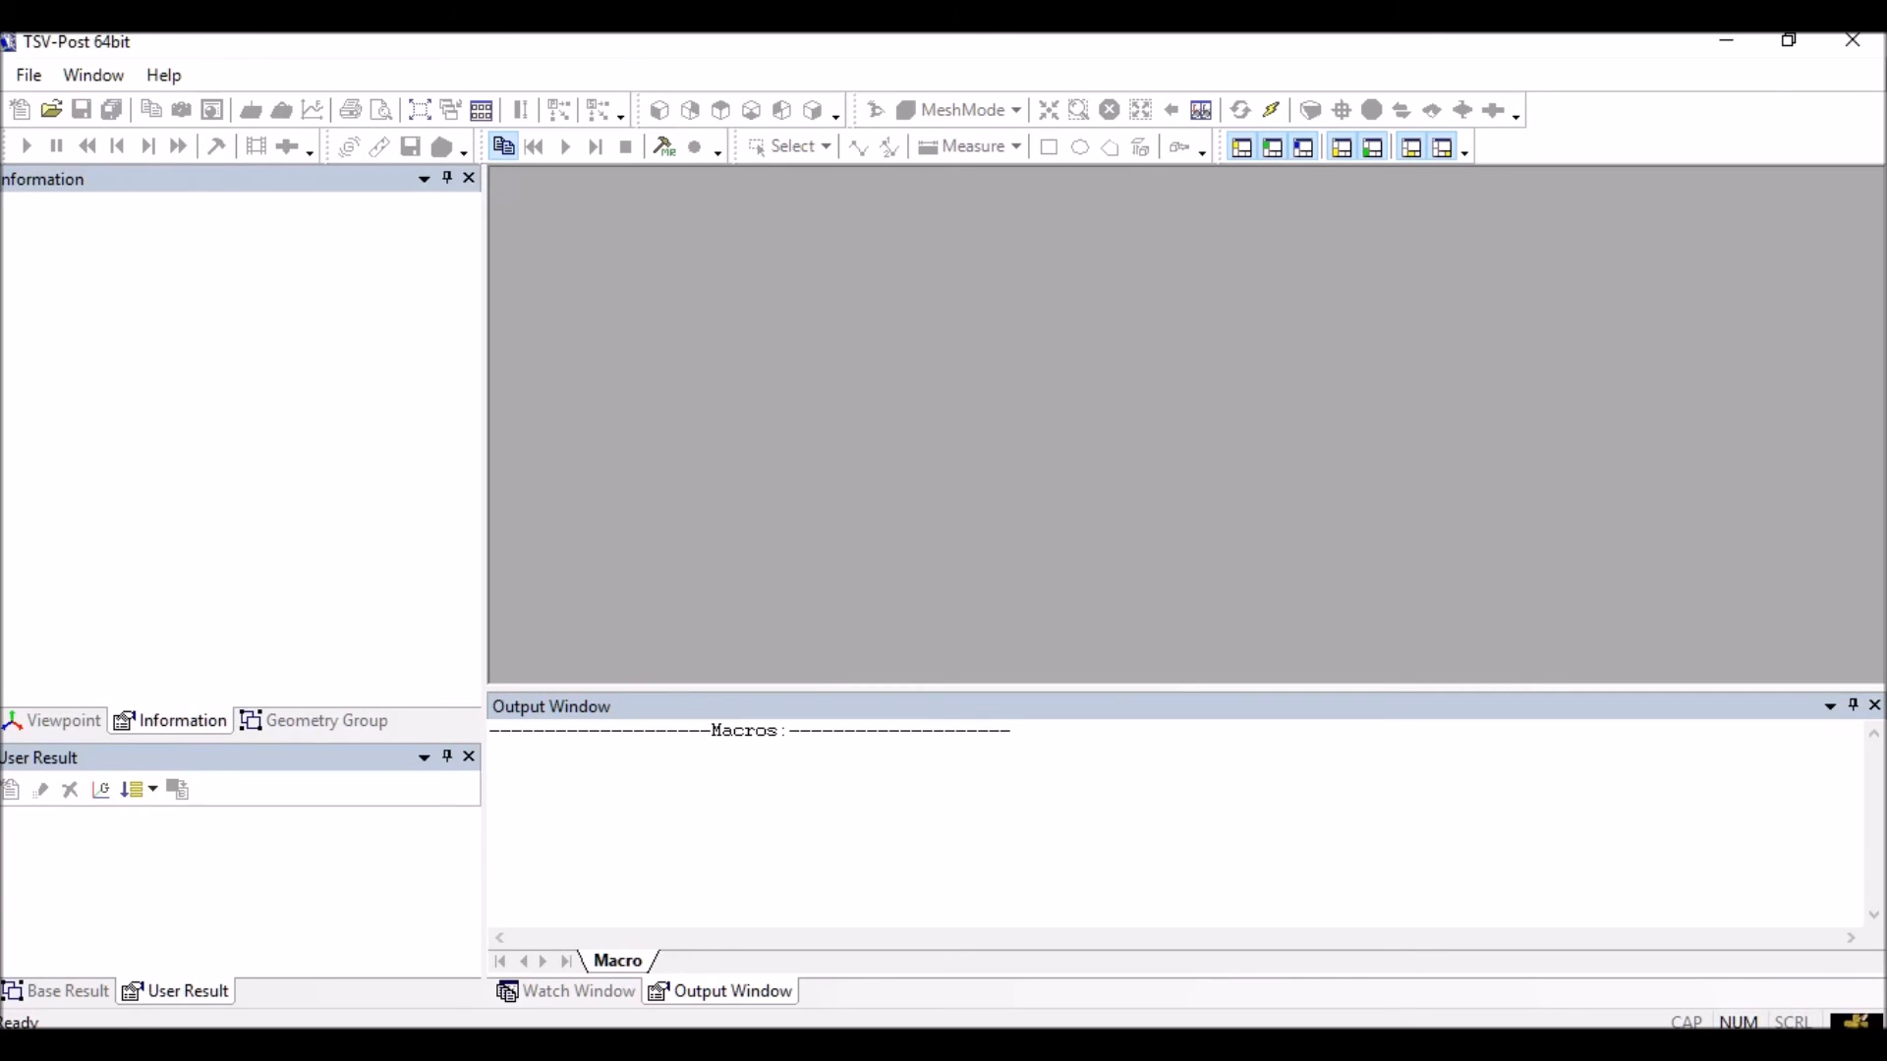
# Import the Nastran results file femurimplant.op2 from the Desktop
pyautogui.click(29, 75)
pyautogui.moveTo(26, 208)
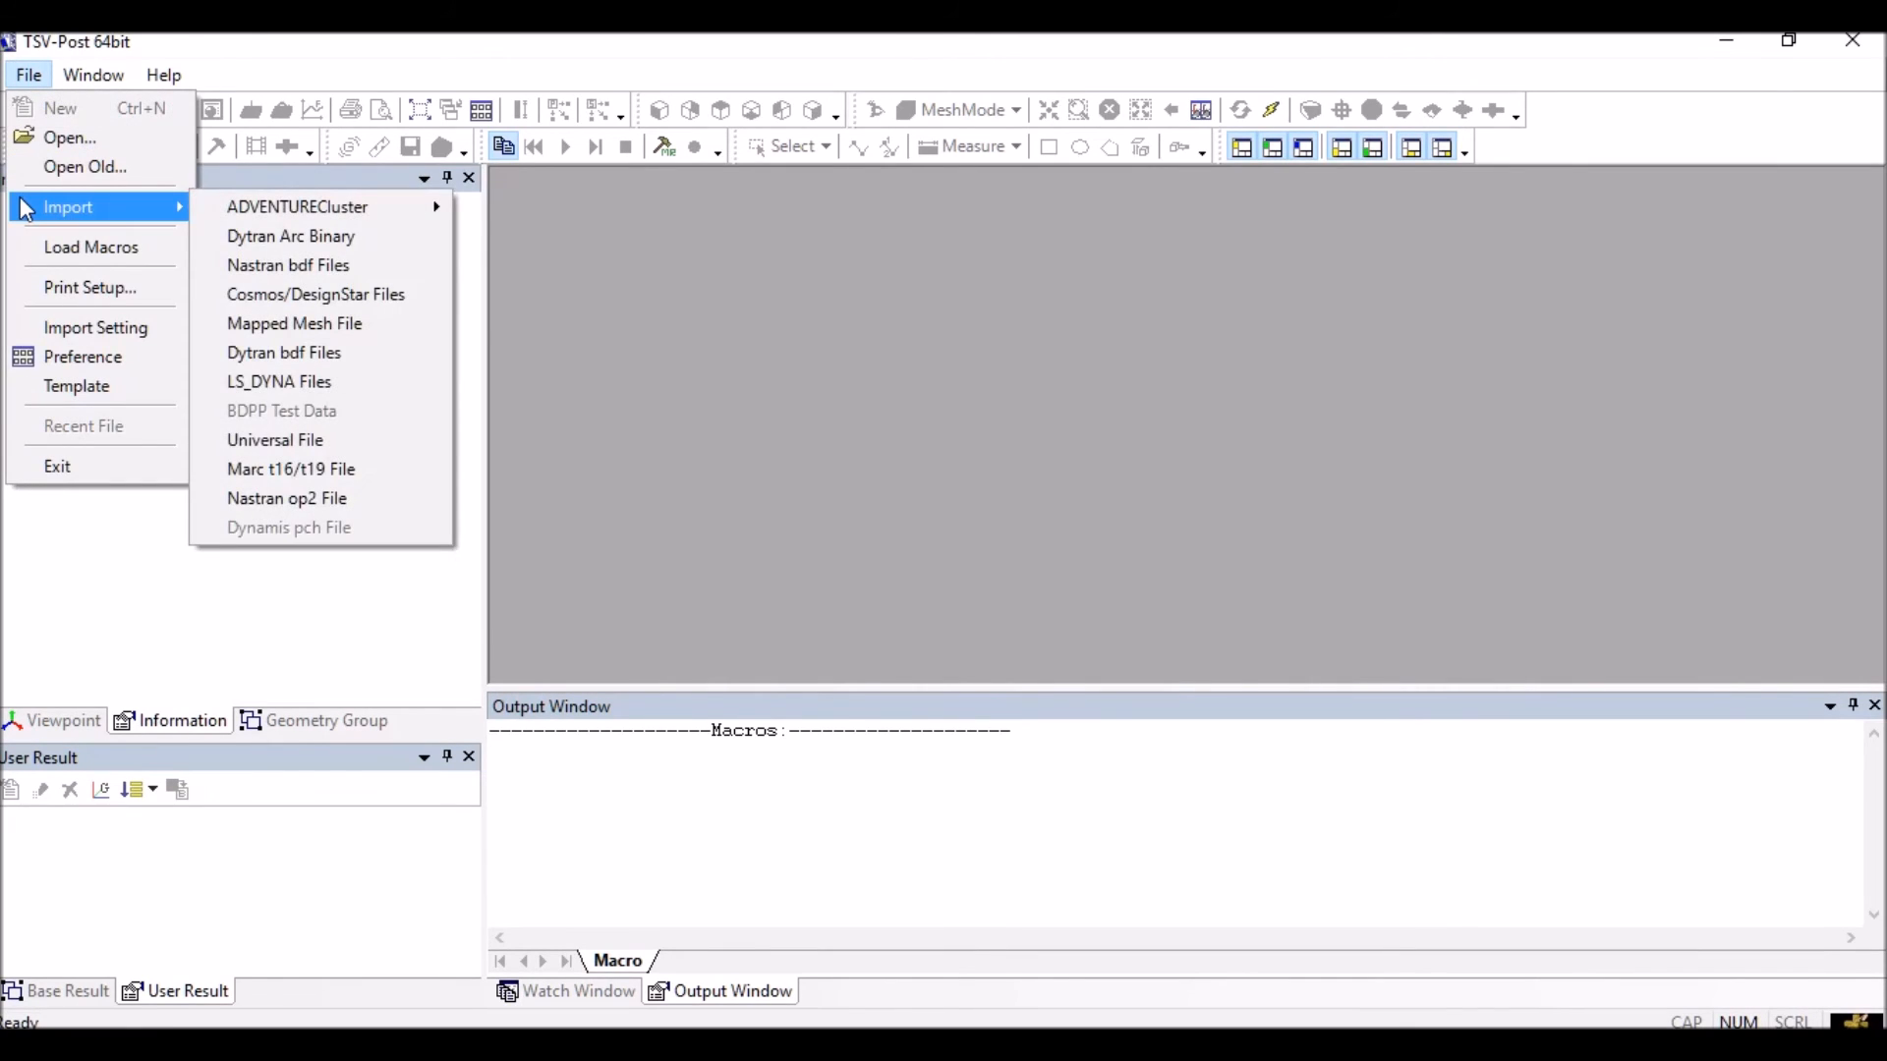
pyautogui.click(279, 500)
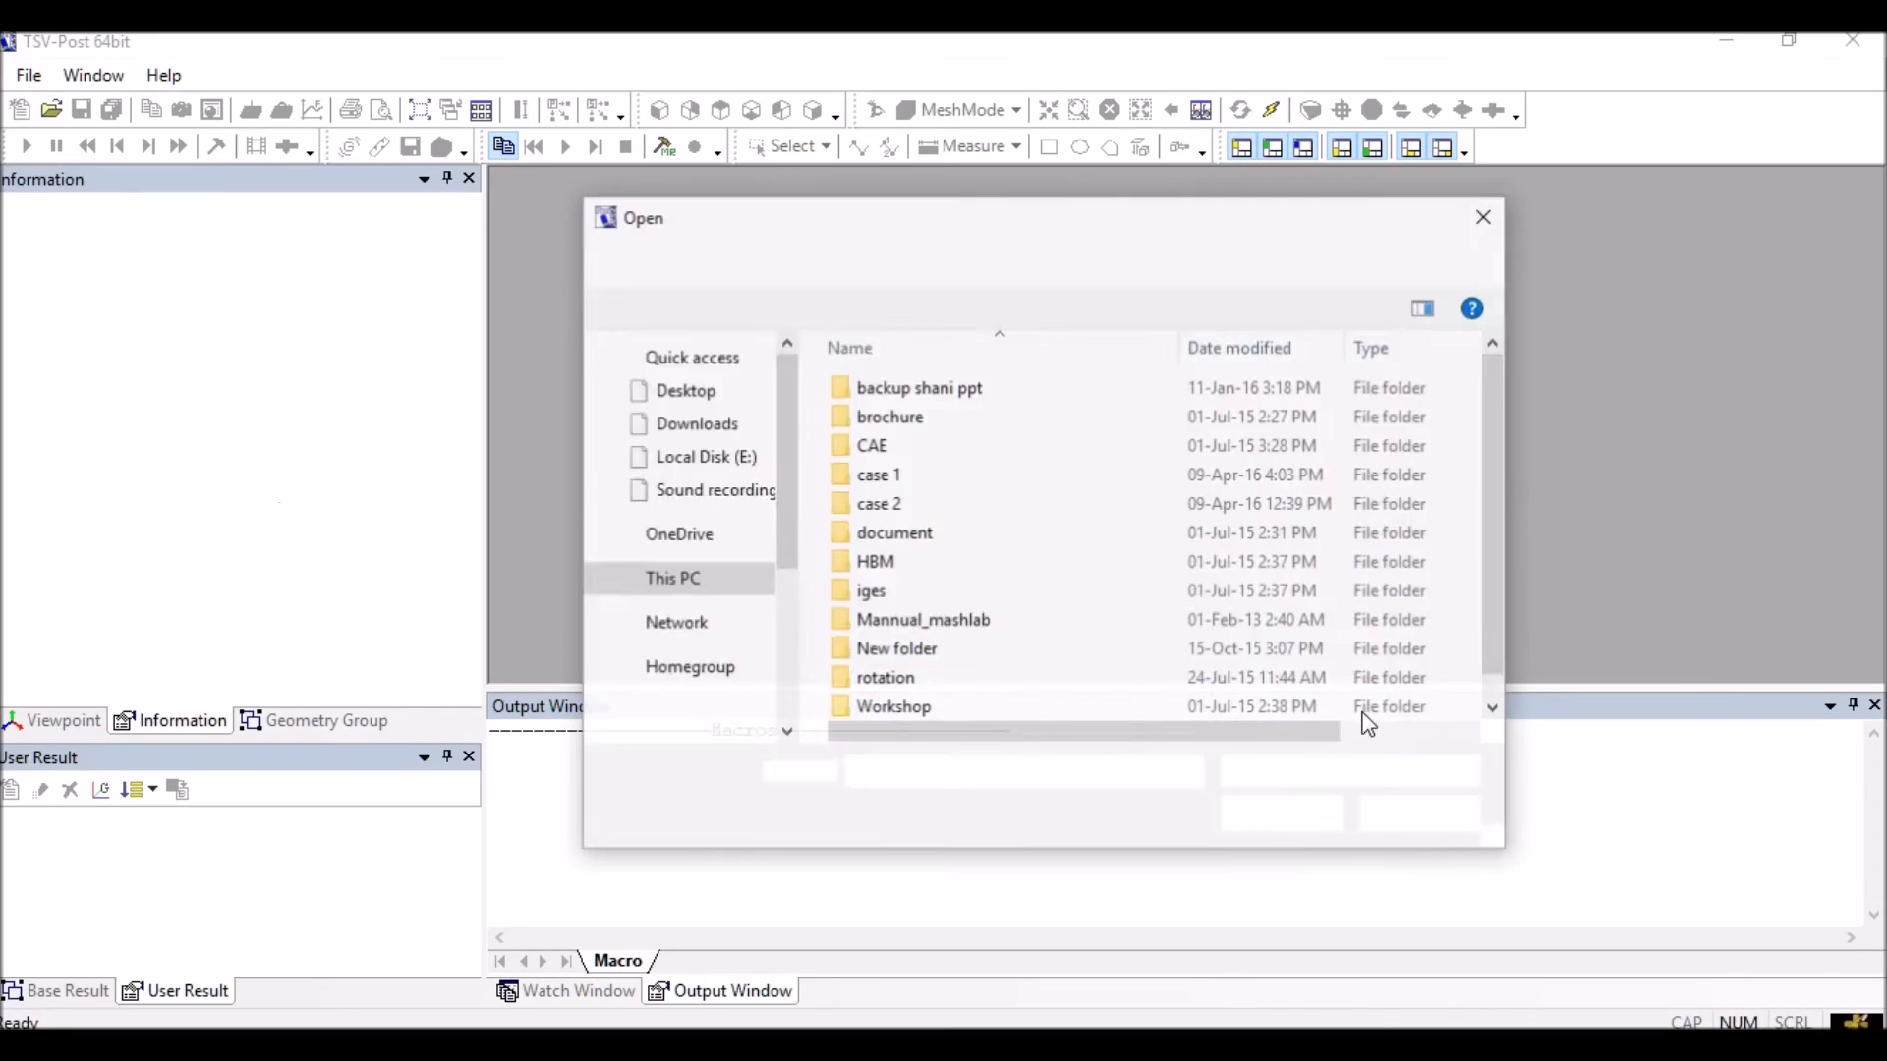
pyautogui.click(702, 472)
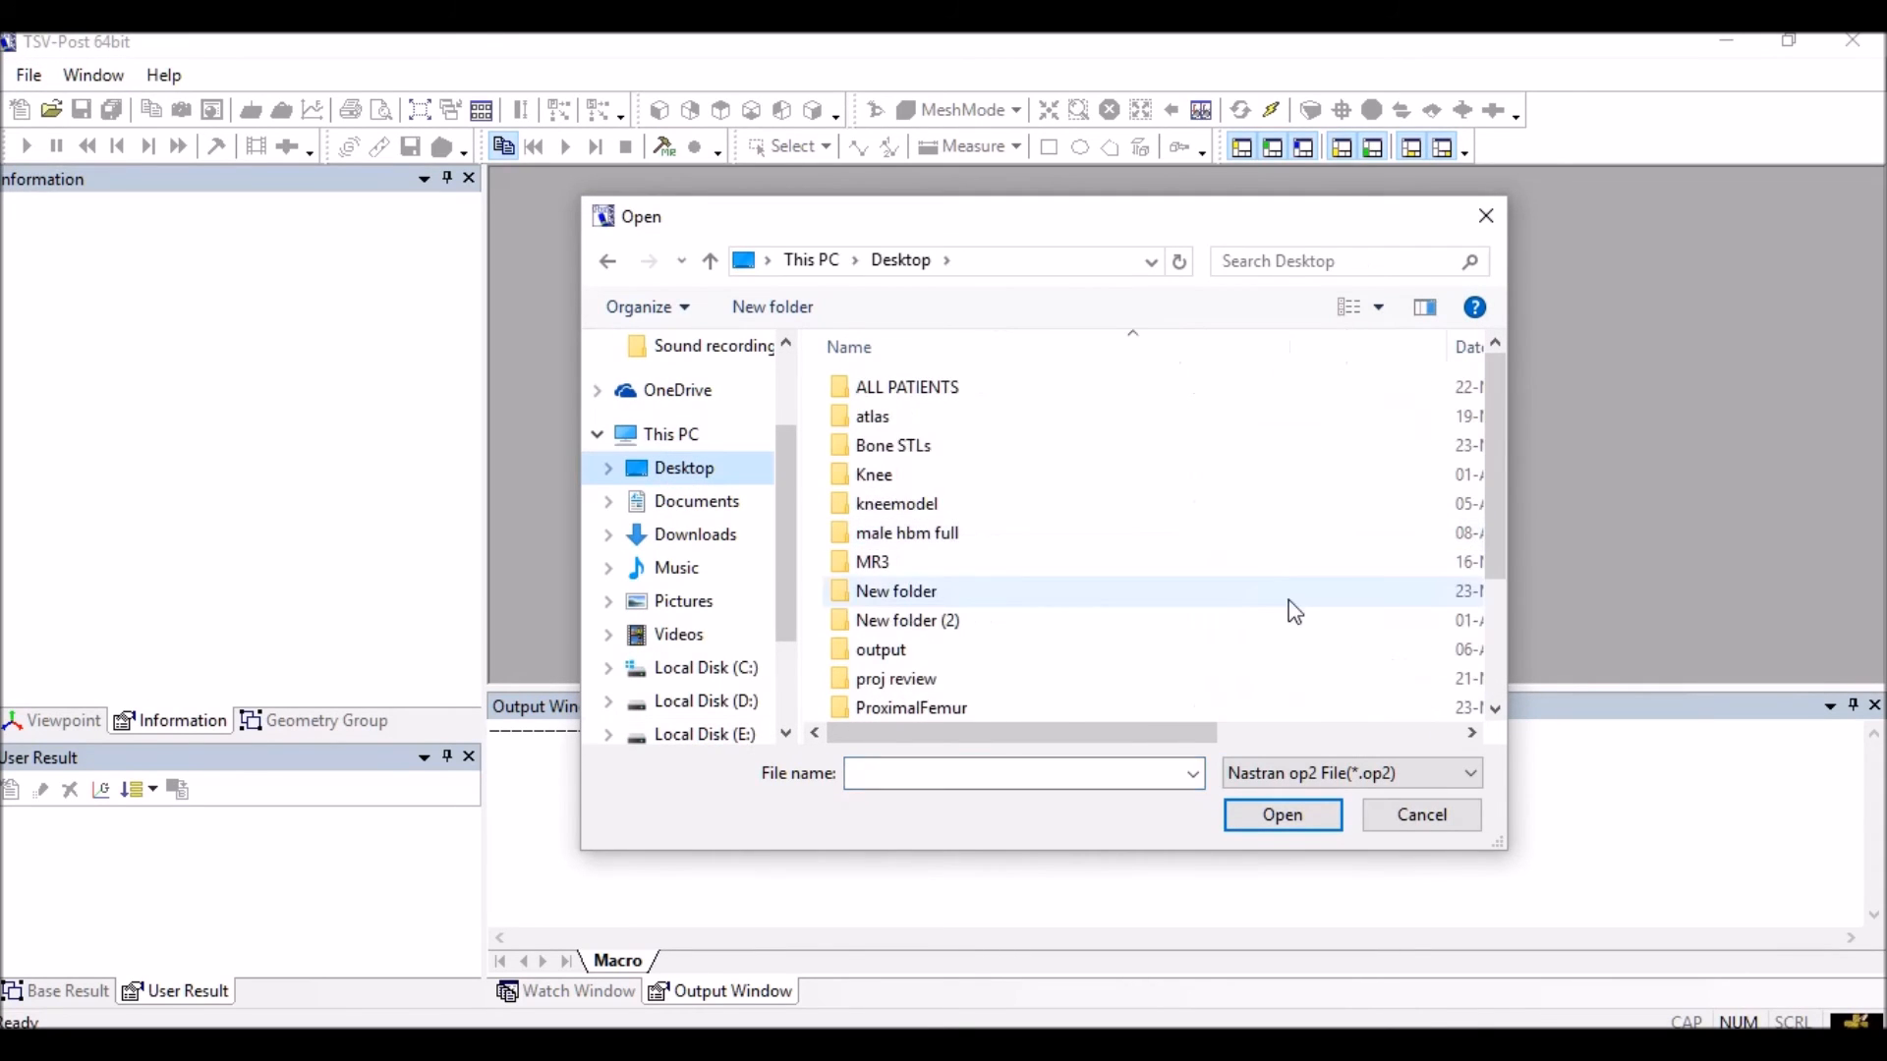
pyautogui.scroll(-2, 1296, 611)
pyautogui.click(1189, 711)
pyautogui.click(1331, 821)
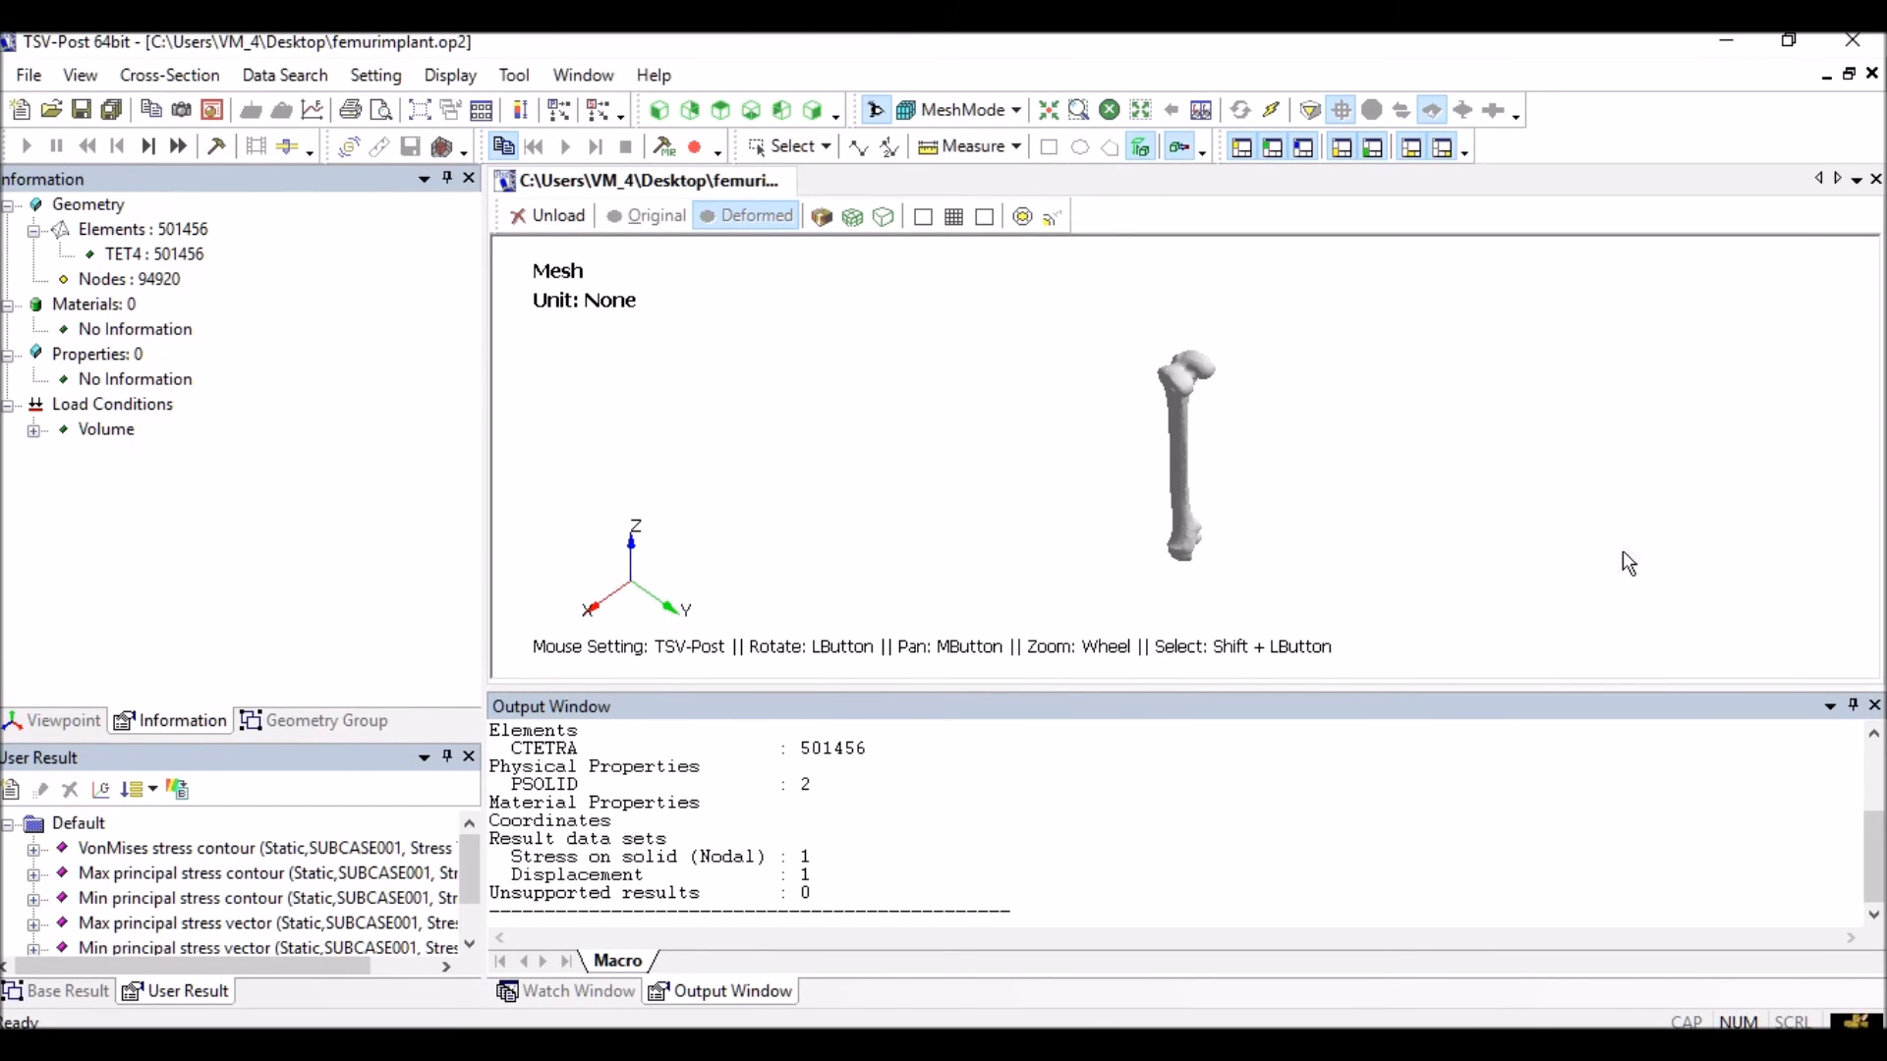
# Plot the x von Mises stress contour on the femur and animate its deformation
pyautogui.click(34, 849)
pyautogui.click(105, 875)
pyautogui.doubleClick(107, 875)
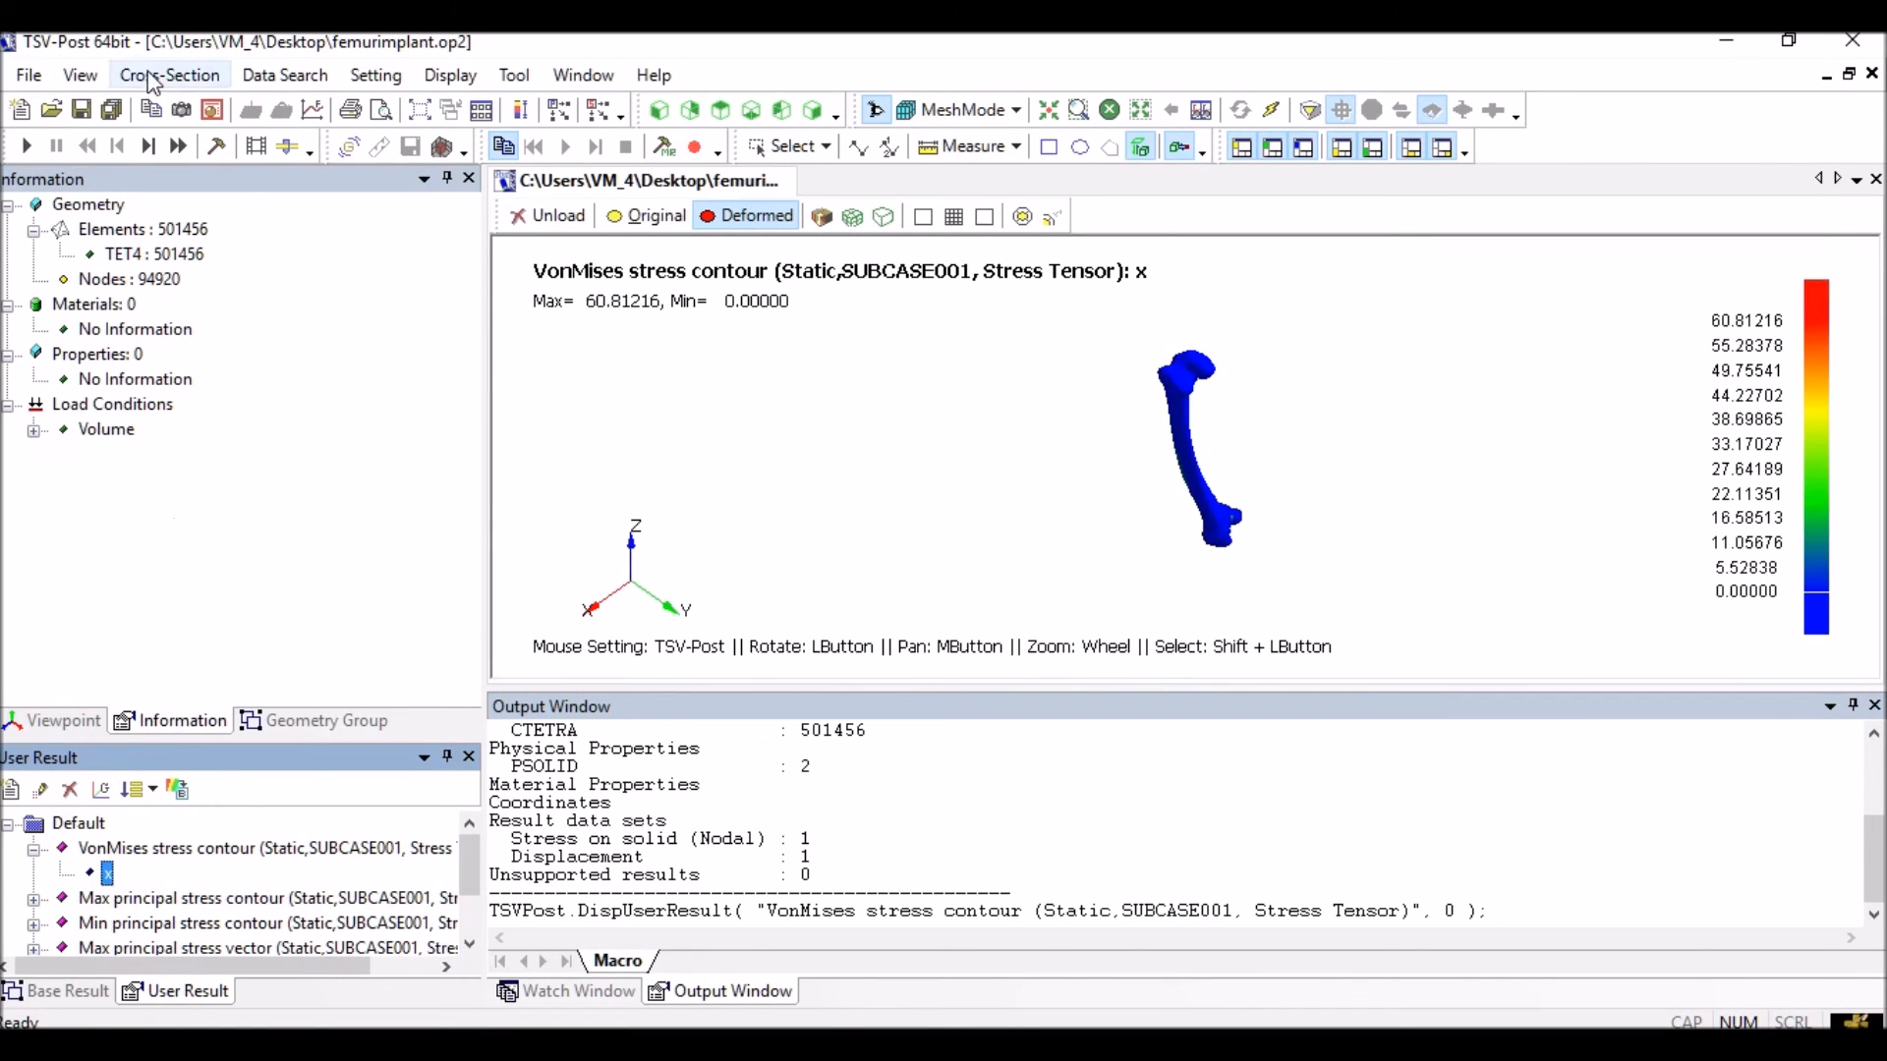
pyautogui.click(28, 147)
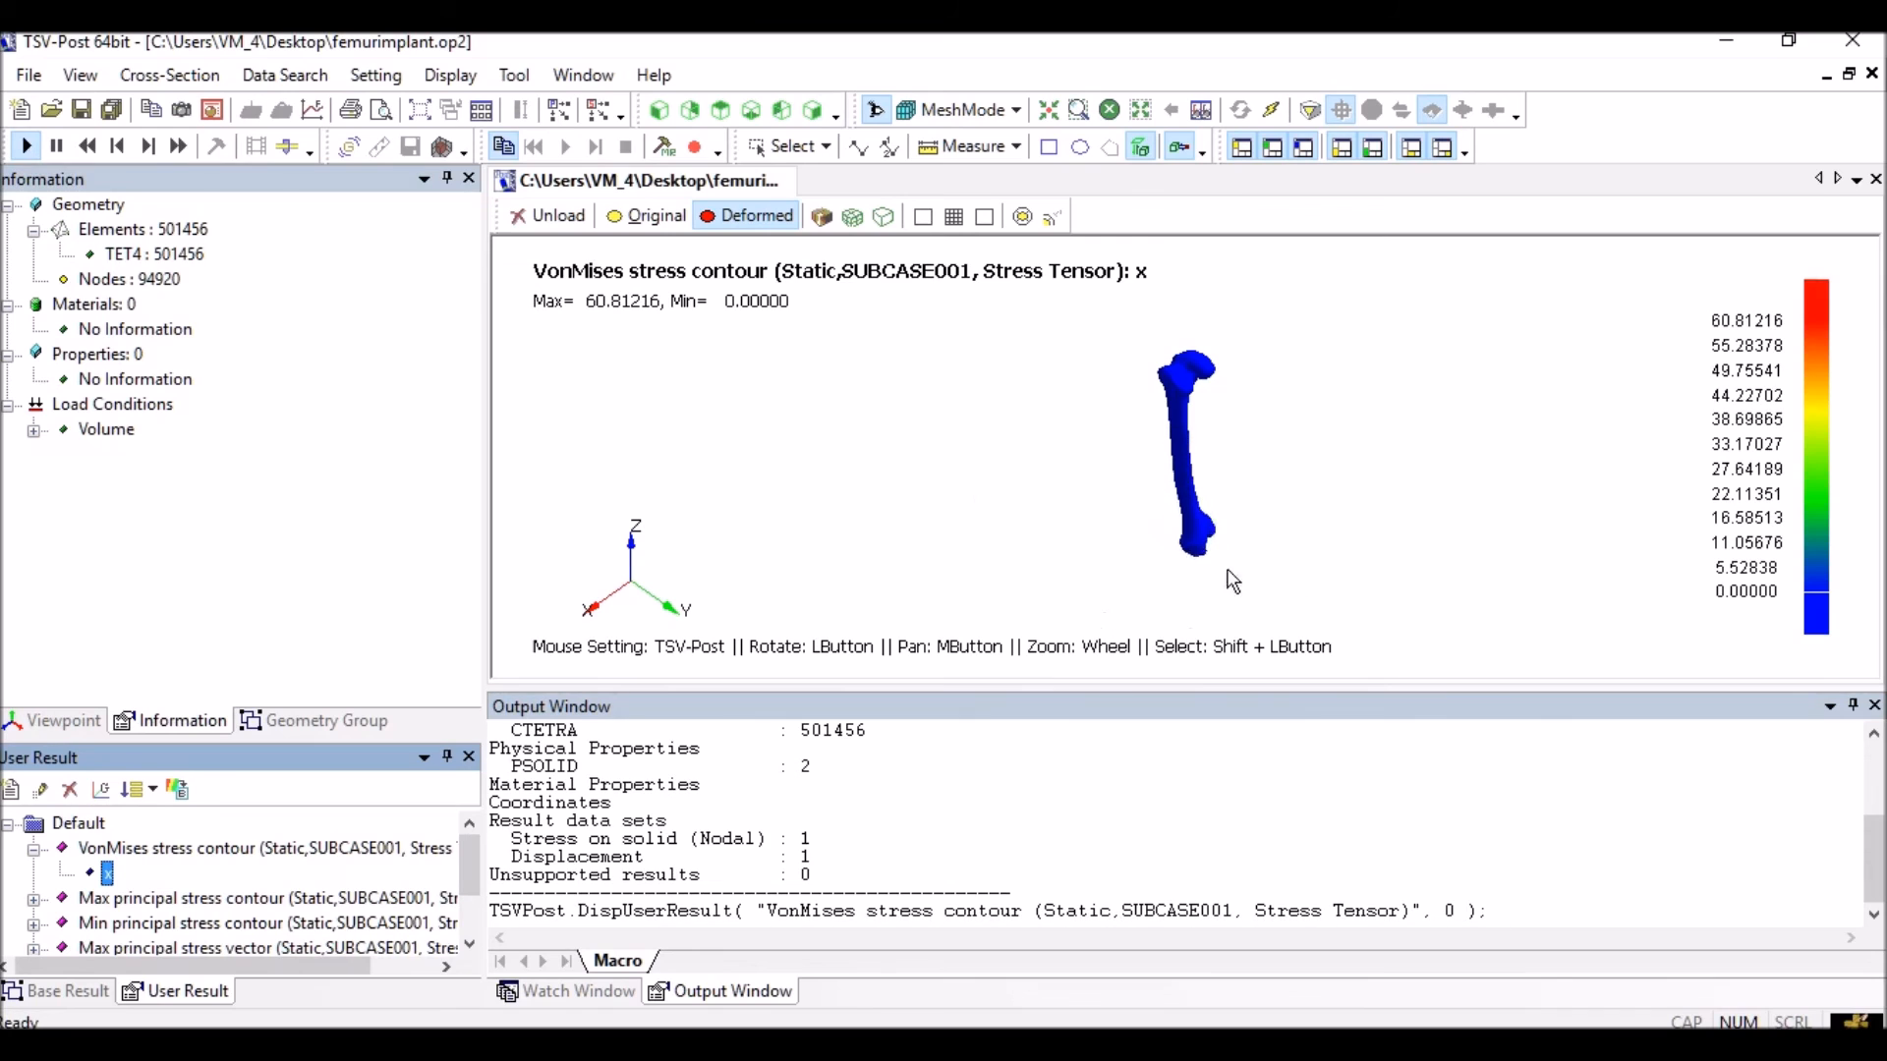
pyautogui.moveTo(971, 506); pyautogui.dragTo(981, 438, button='middle')
pyautogui.moveTo(905, 408); pyautogui.dragTo(1076, 440)
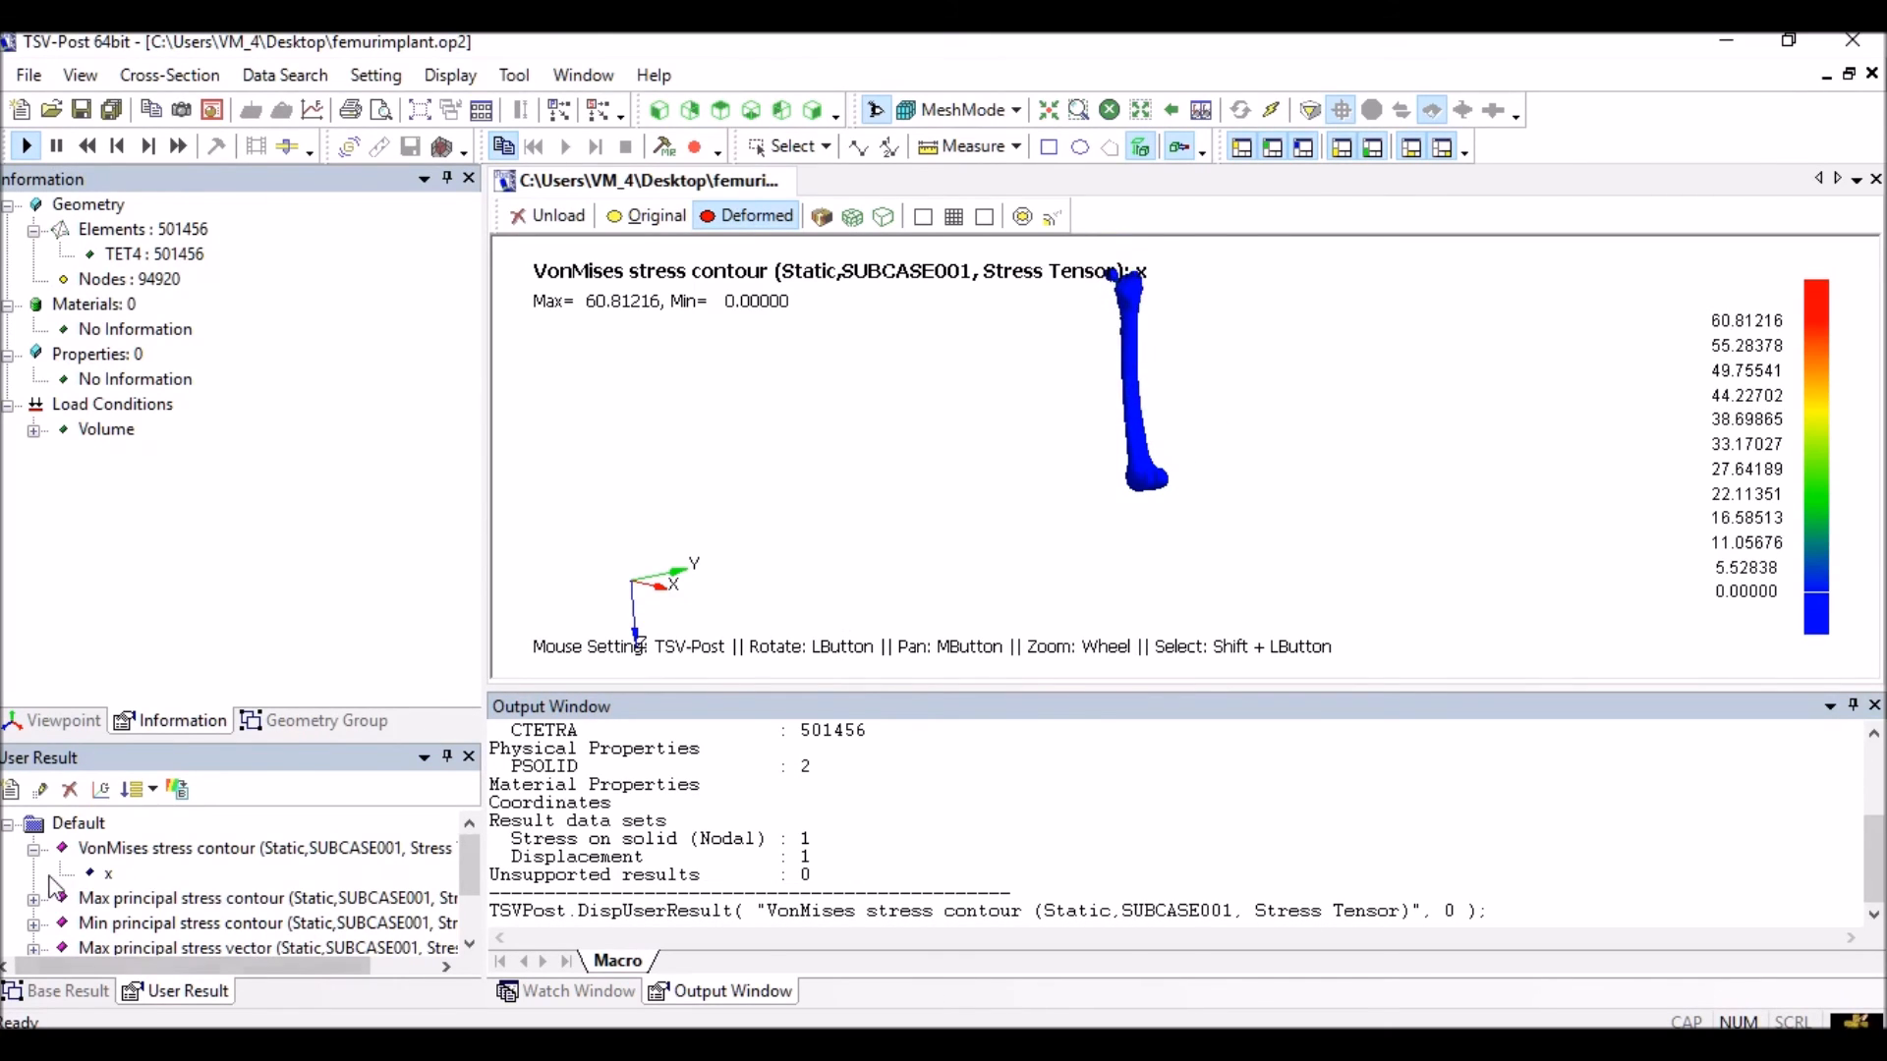
# Switch the plot to the x Displacements contour (-8.50312 to 0.00346)
pyautogui.scroll(-1, 89, 904)
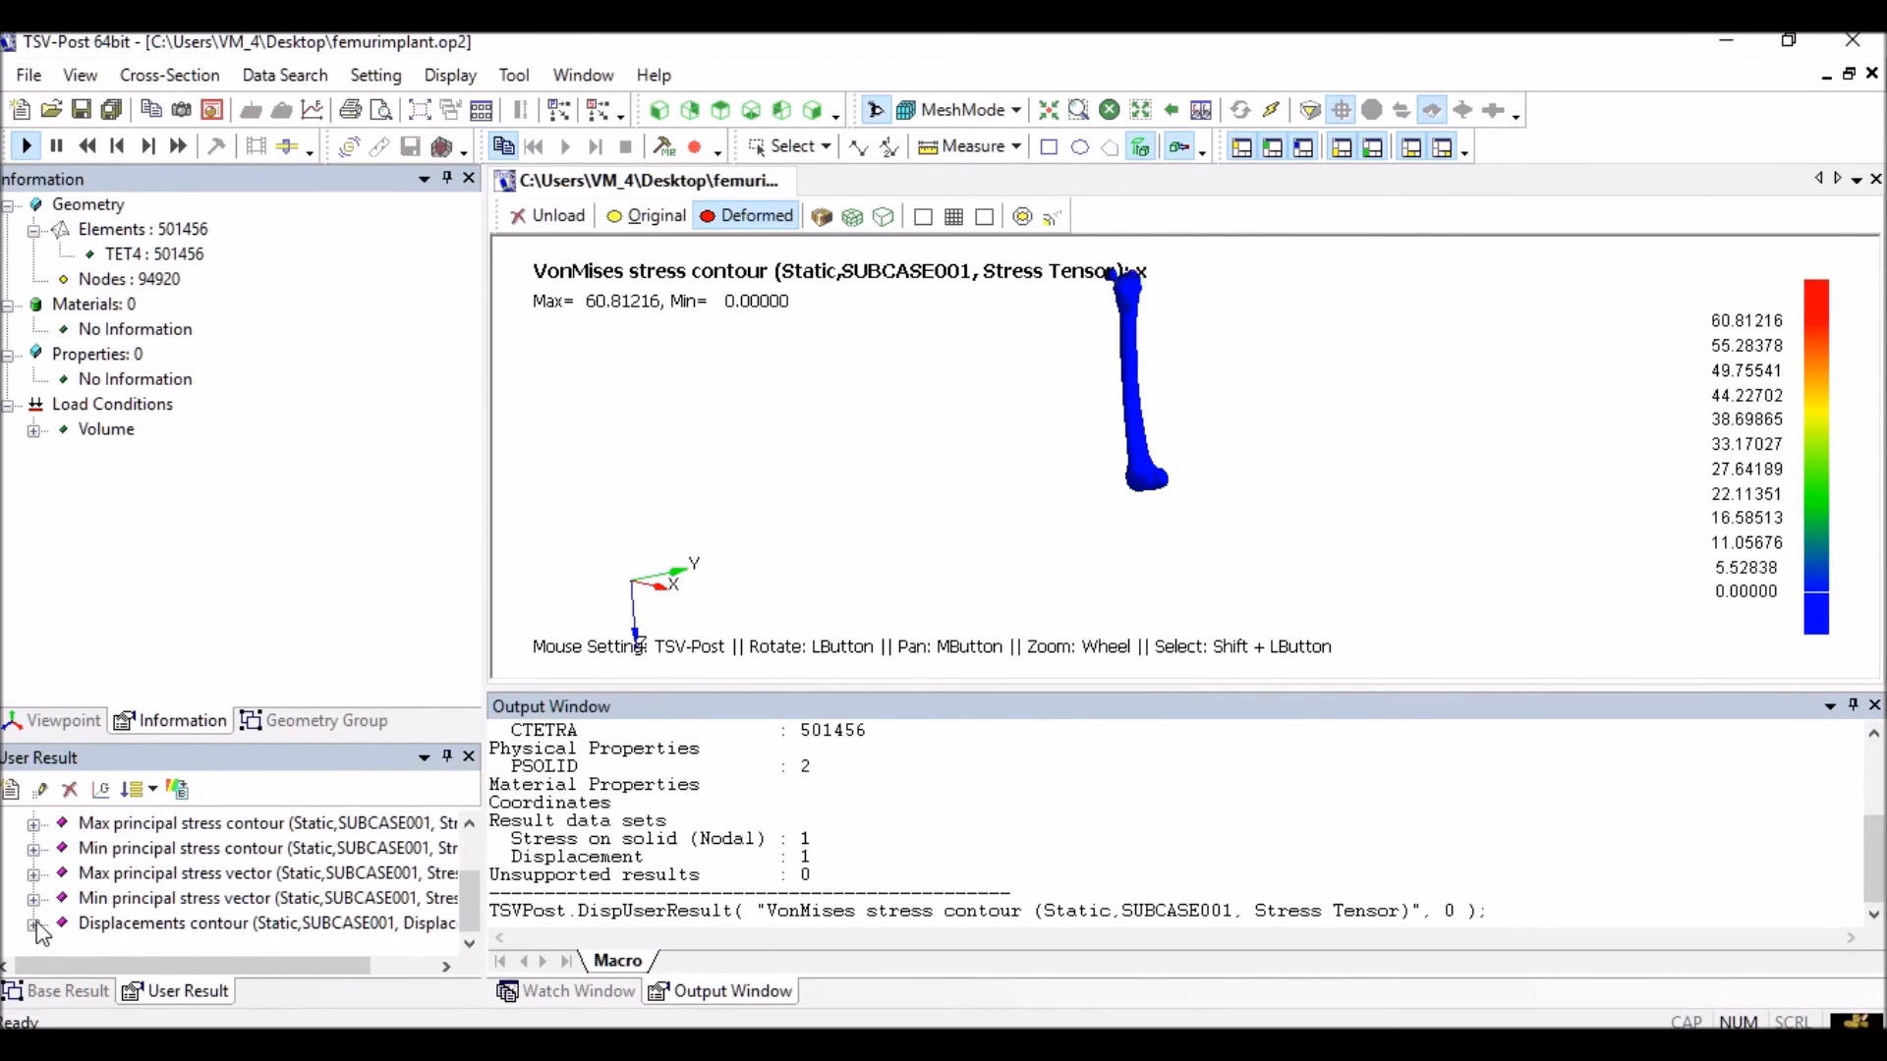
pyautogui.scroll(-1, 43, 934)
pyautogui.click(108, 876)
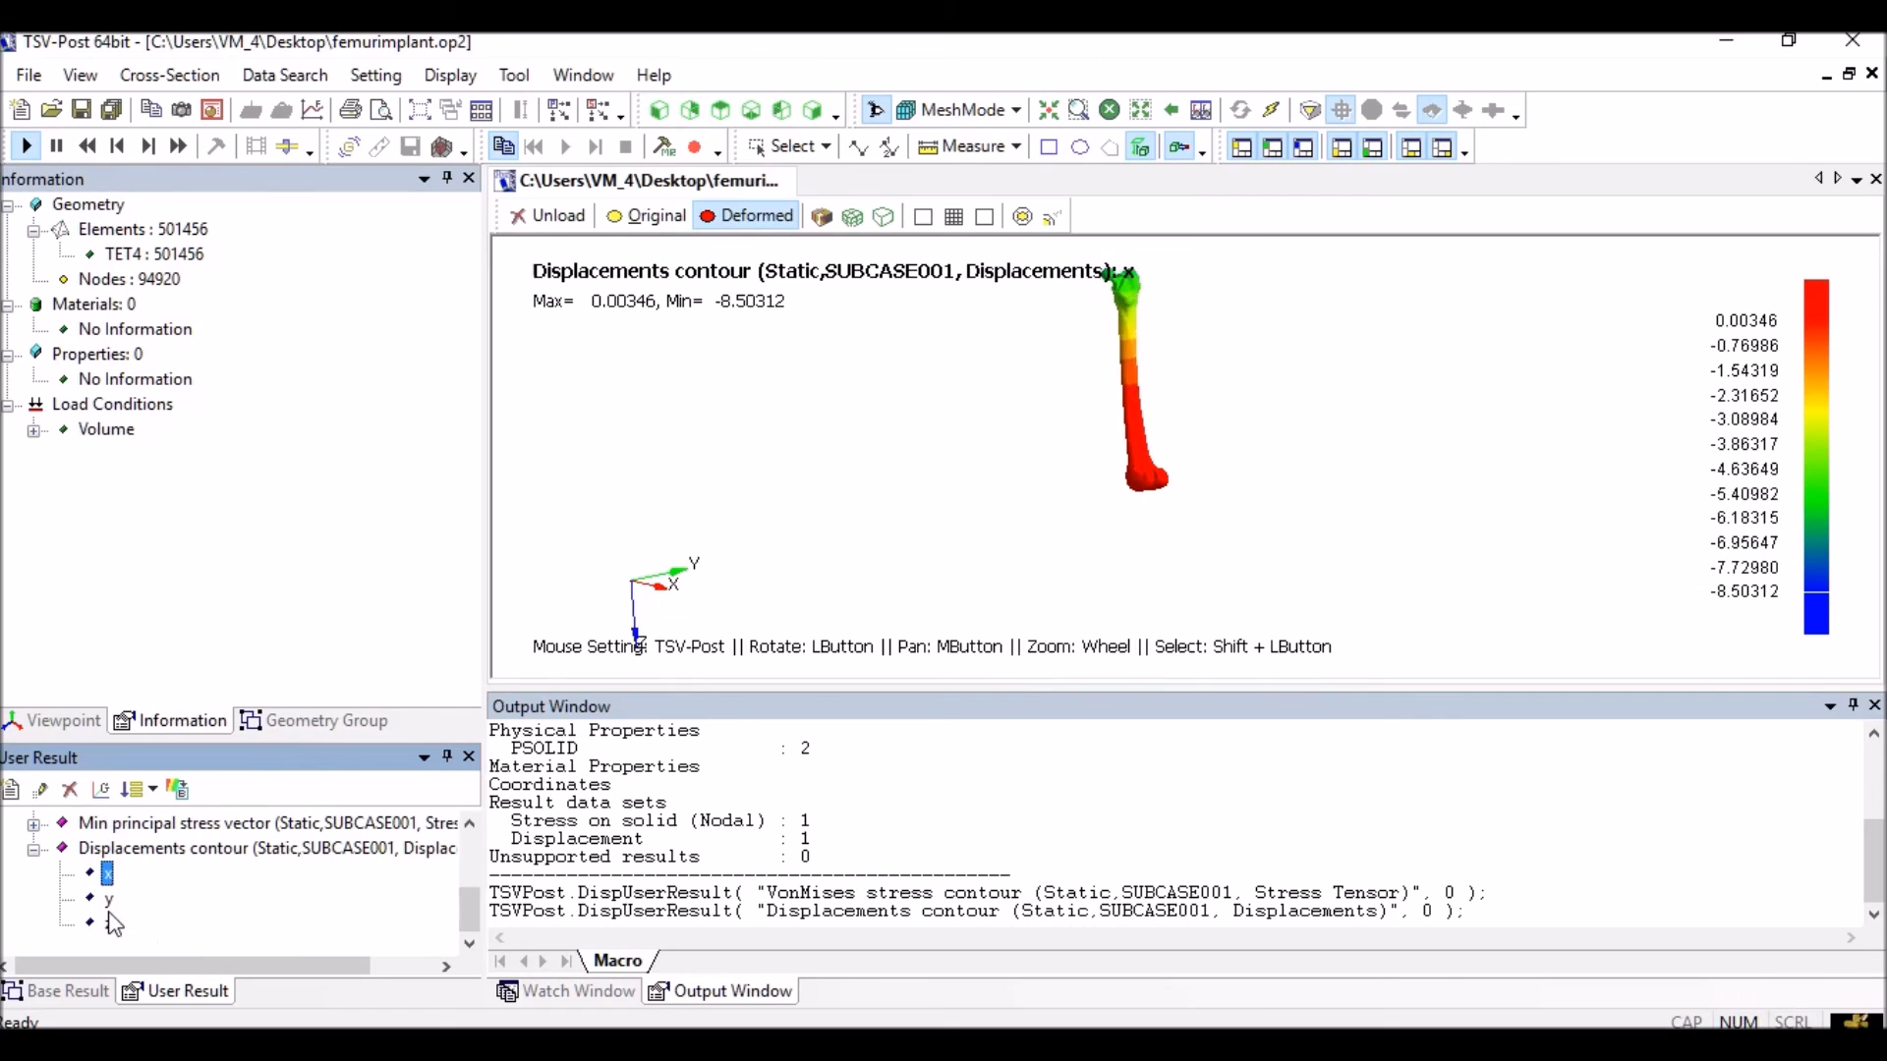
# Display the x Max principal stress contour on the femur
pyautogui.scroll(1, 98, 919)
pyautogui.scroll(1, 67, 909)
pyautogui.click(33, 898)
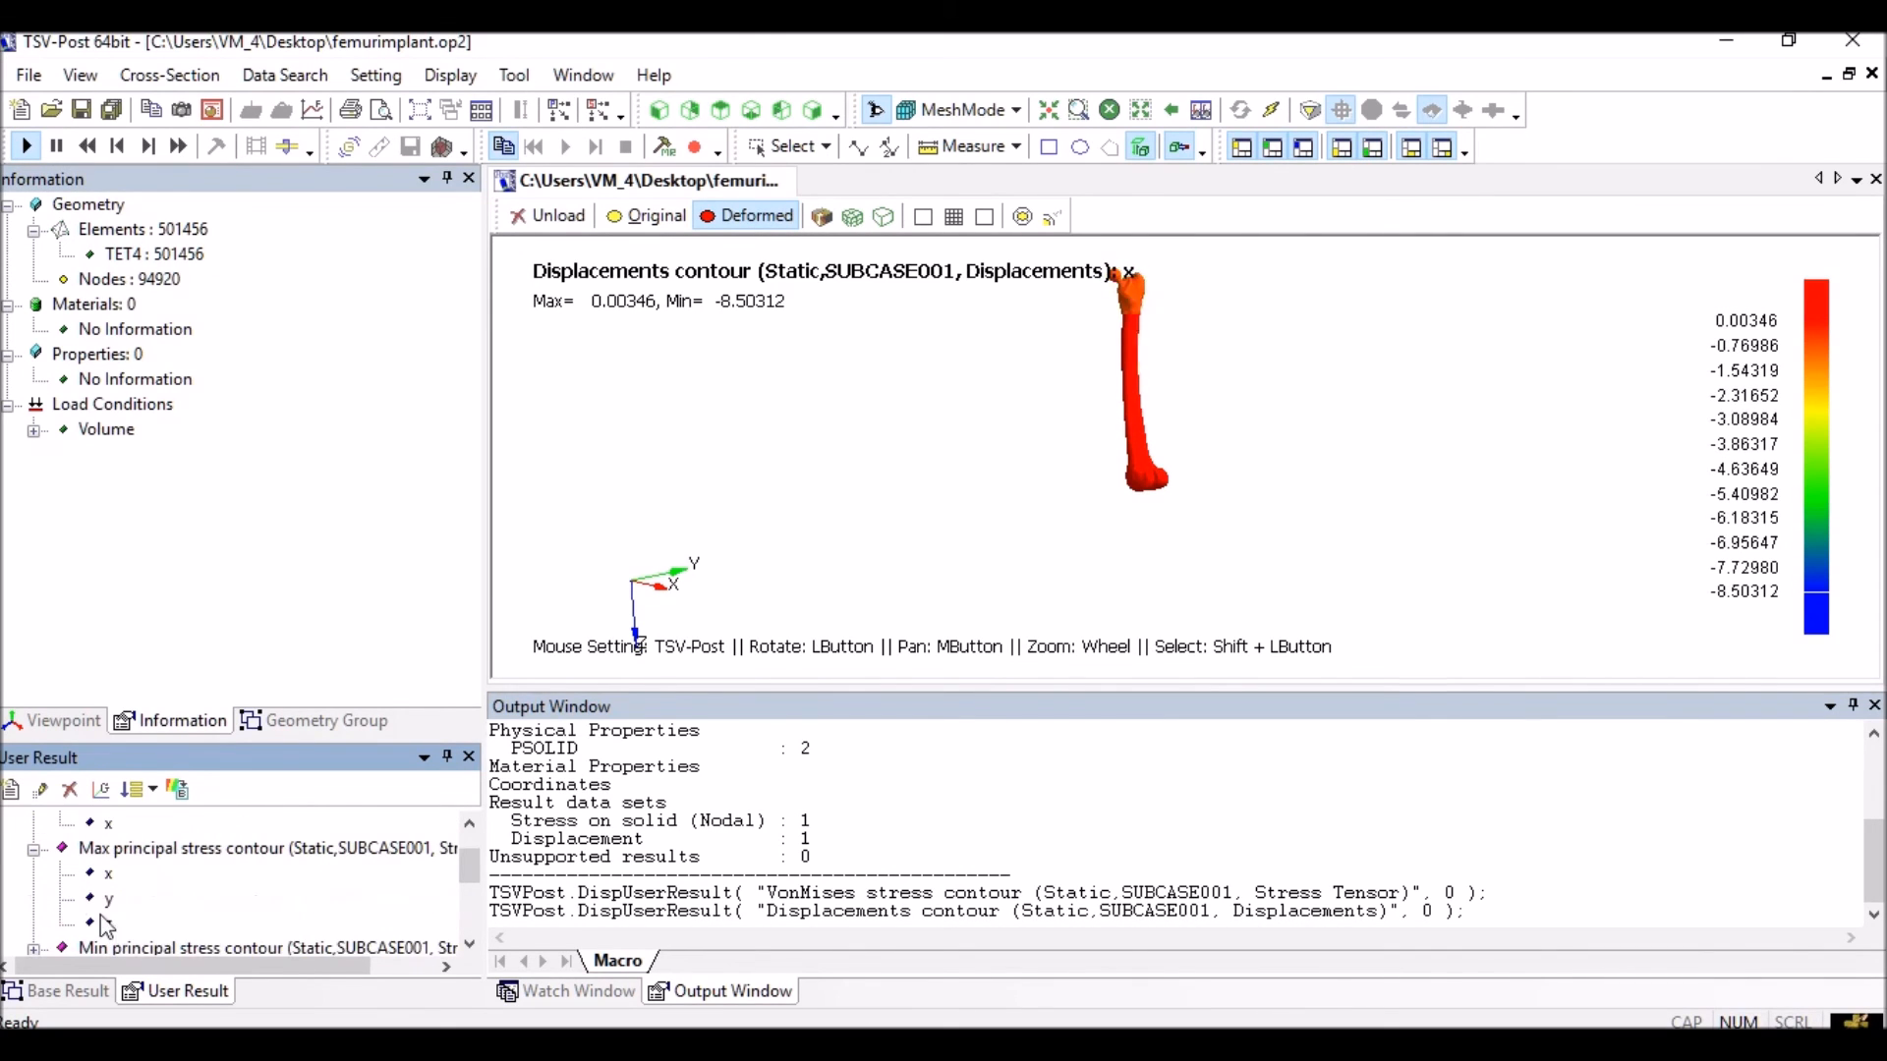
pyautogui.click(100, 875)
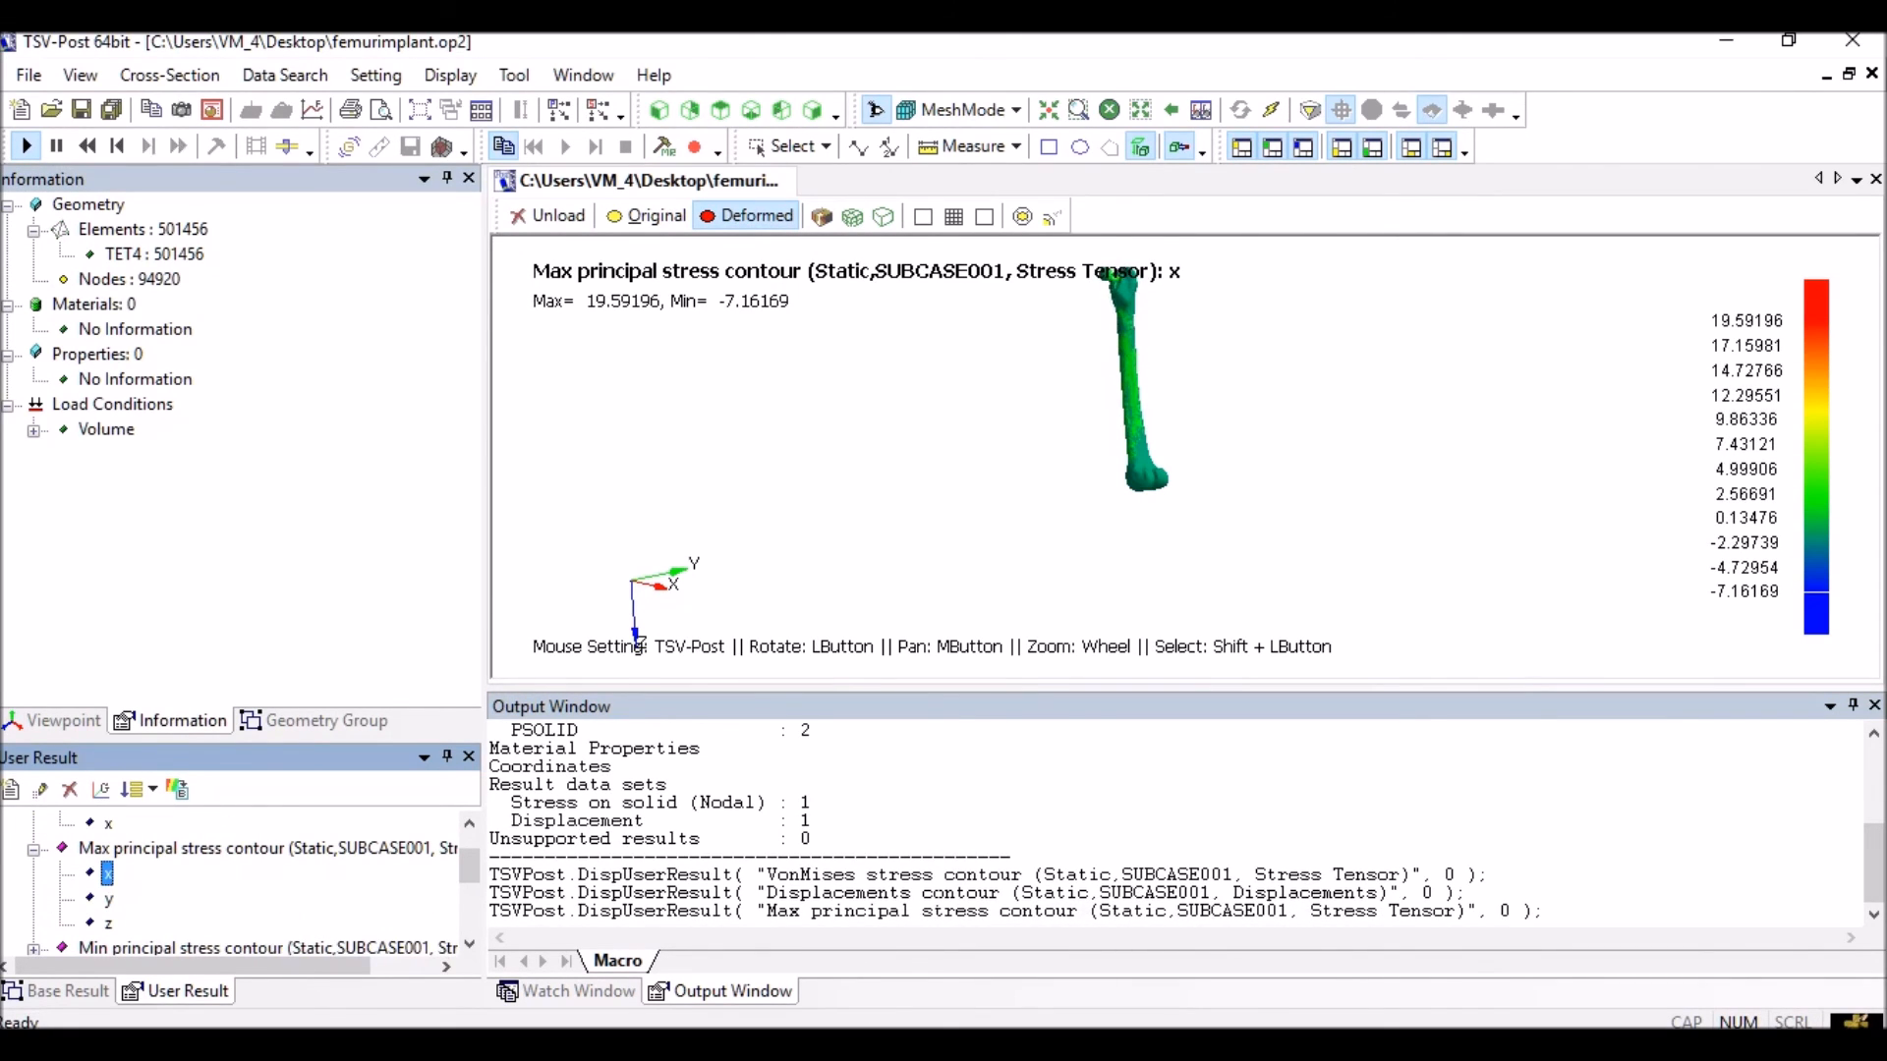
# Zoom in on the femoral head, then restore the x von Mises stress contour
pyautogui.moveTo(1135, 577); pyautogui.dragTo(1093, 647, button='middle')
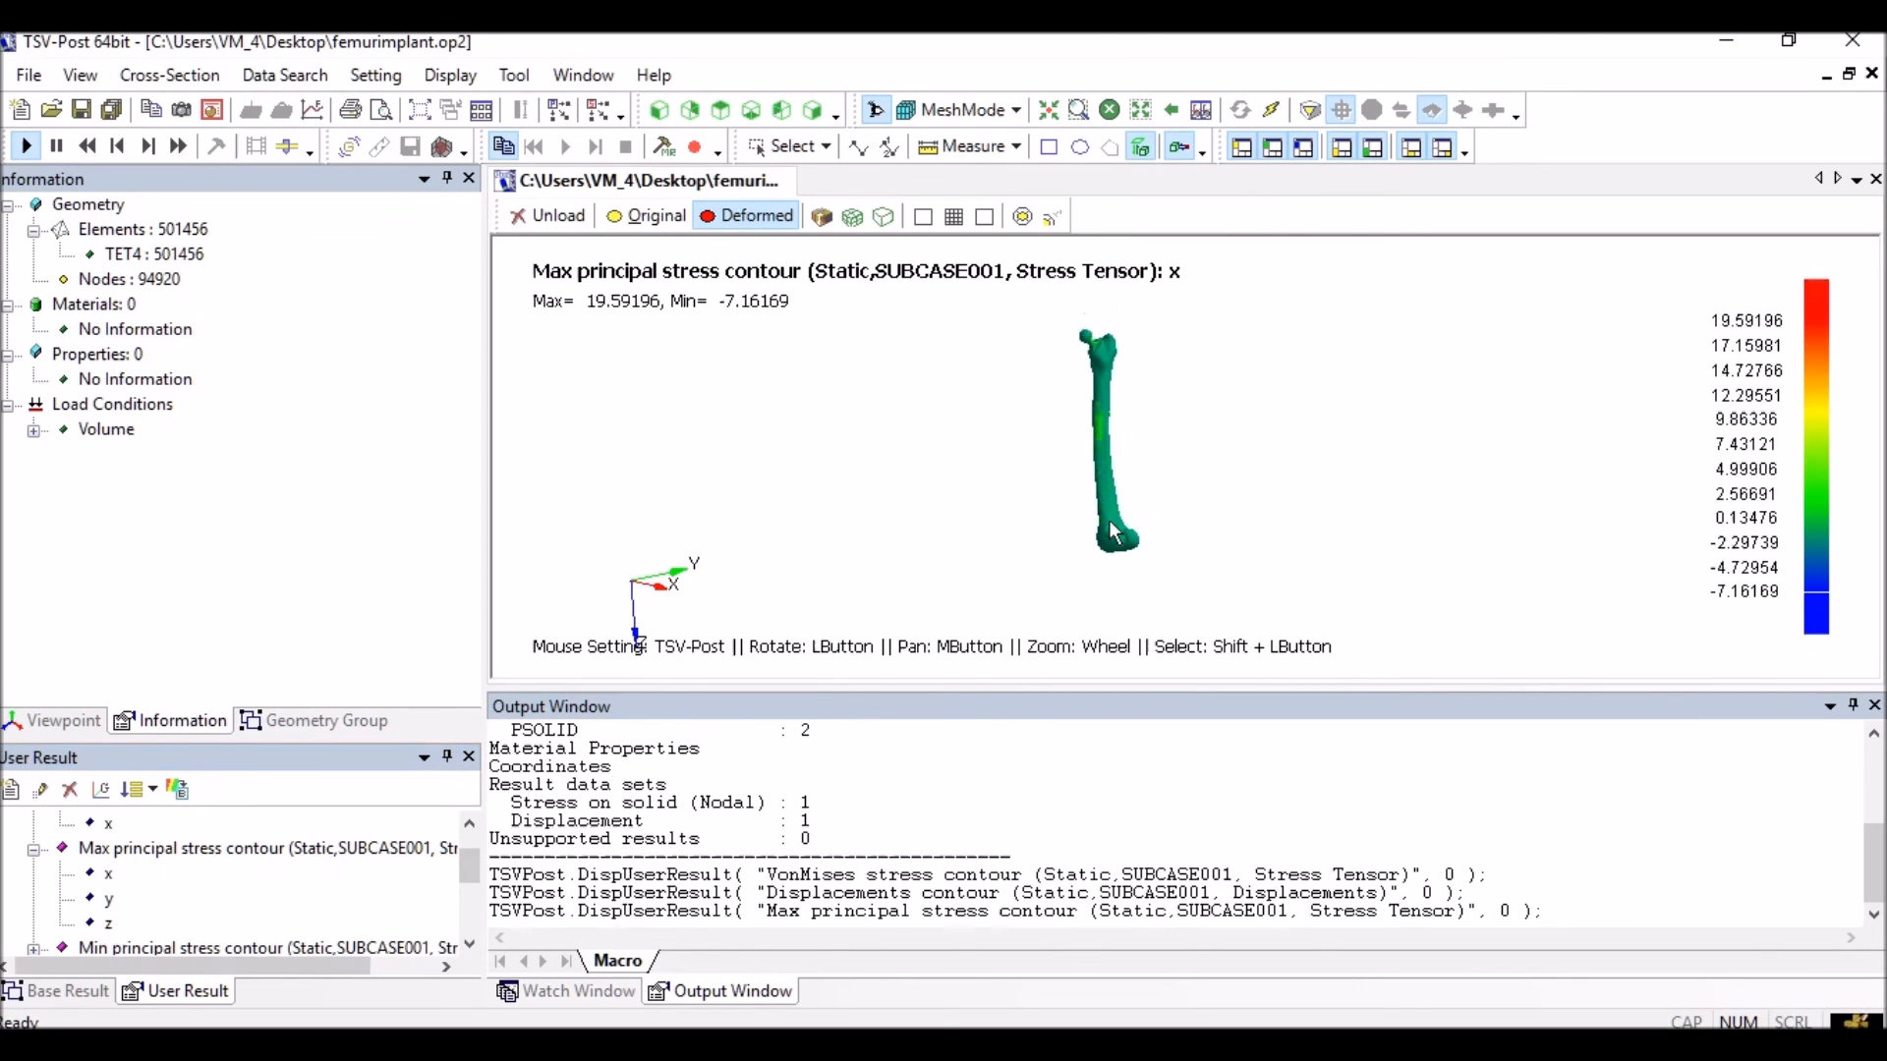
pyautogui.scroll(3, 1111, 515)
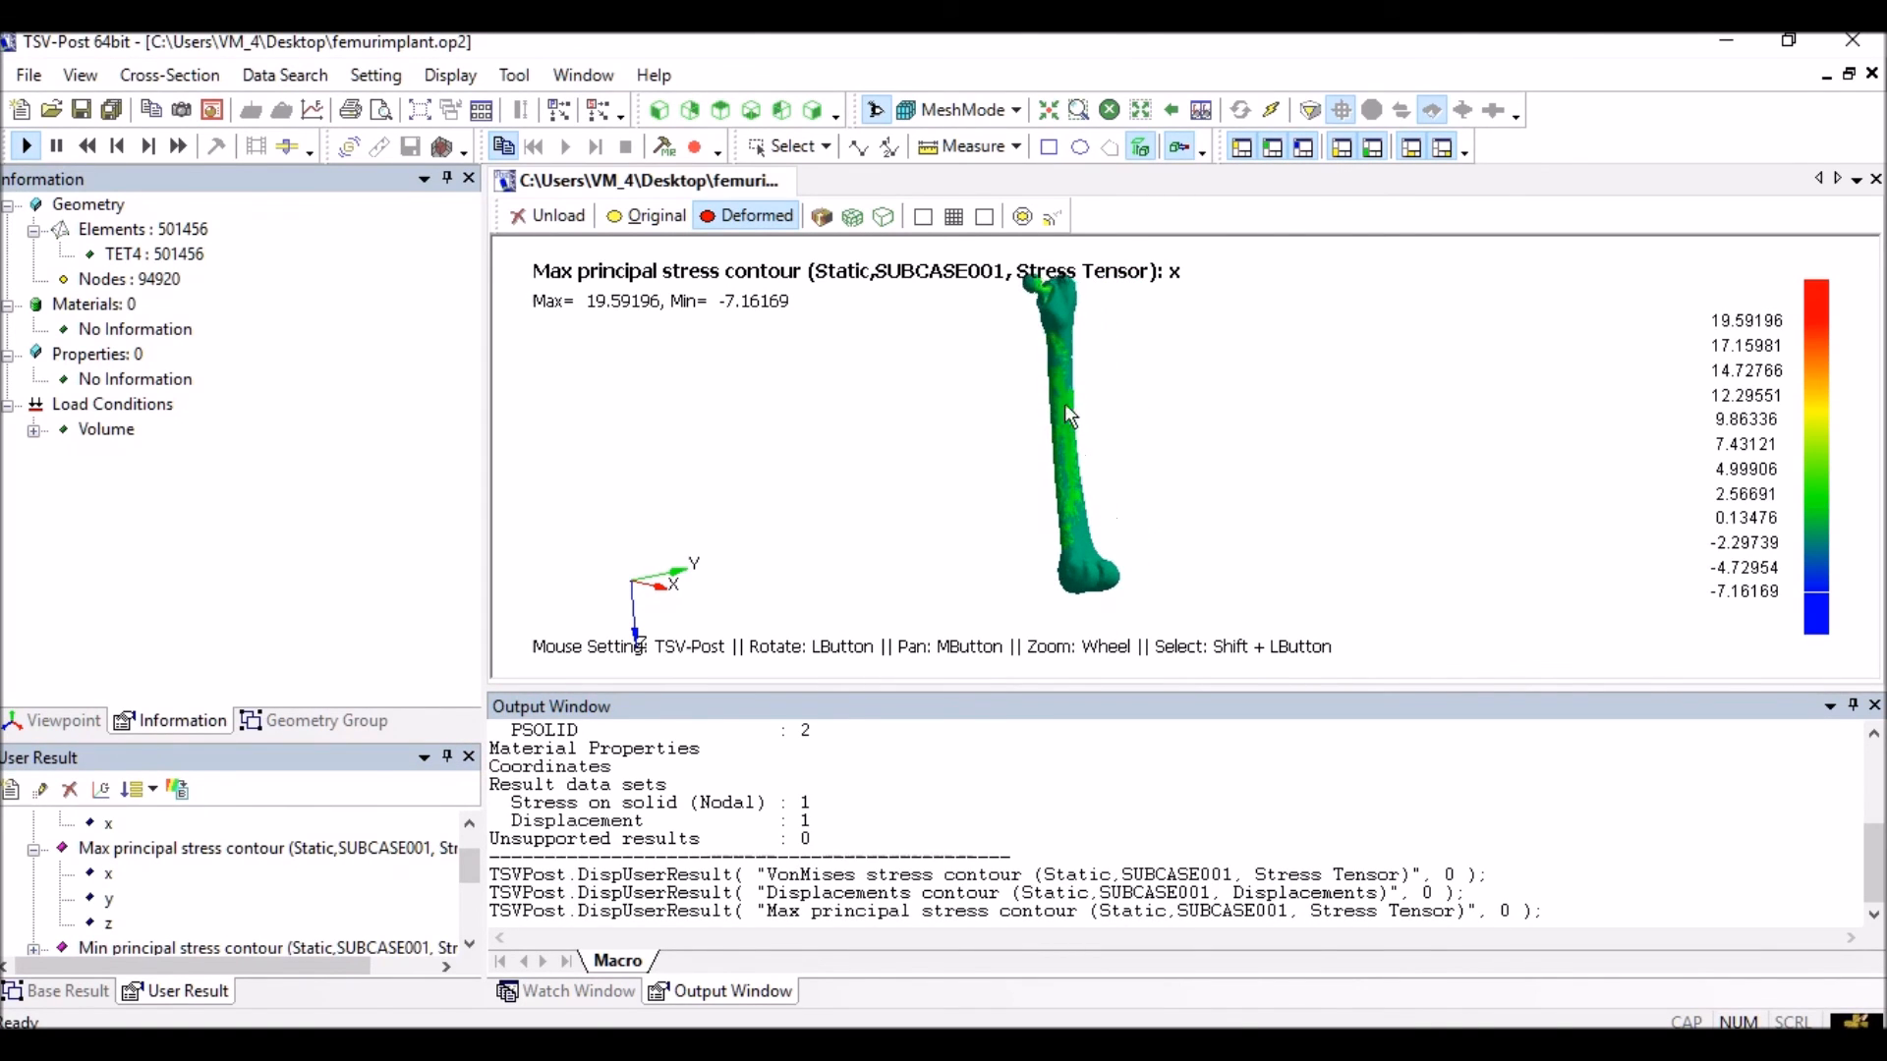
pyautogui.moveTo(1069, 406); pyautogui.dragTo(1135, 534, button='middle')
pyautogui.scroll(6, 1141, 425)
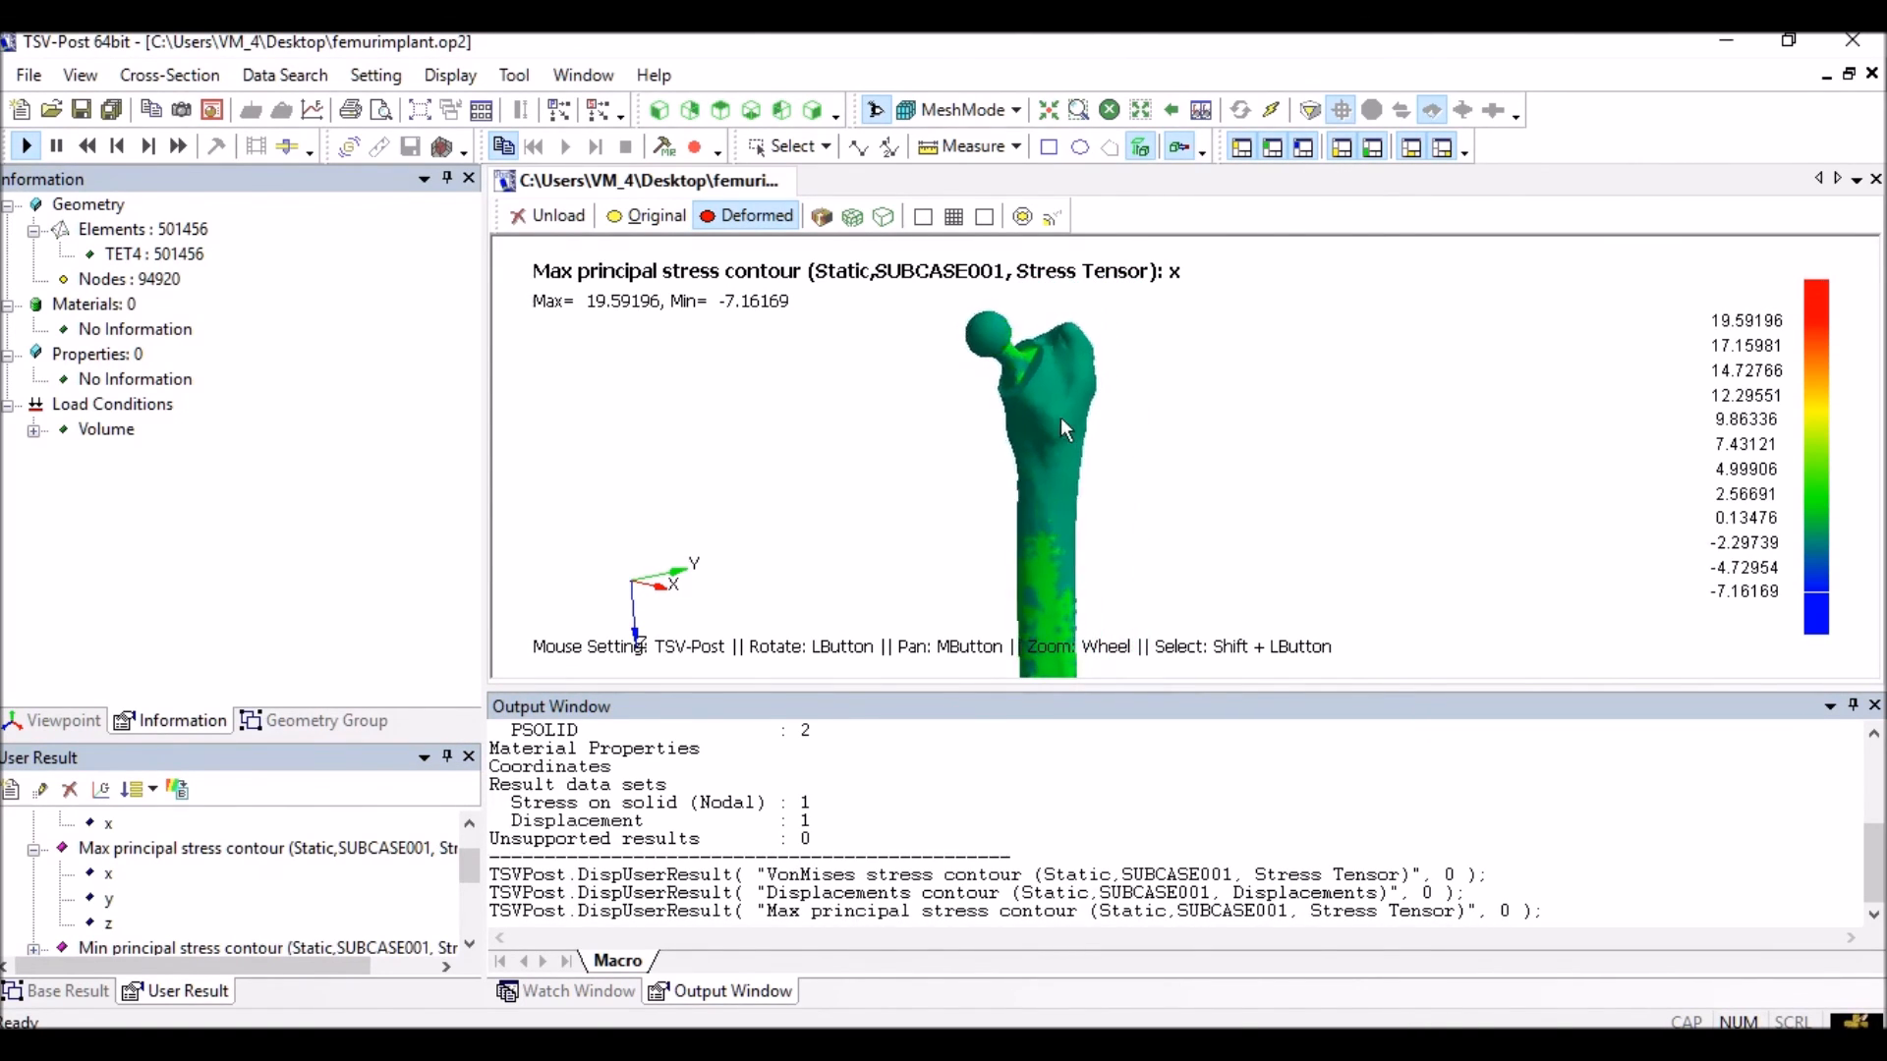
pyautogui.moveTo(1060, 416); pyautogui.dragTo(1160, 475, button='middle')
pyautogui.click(108, 823)
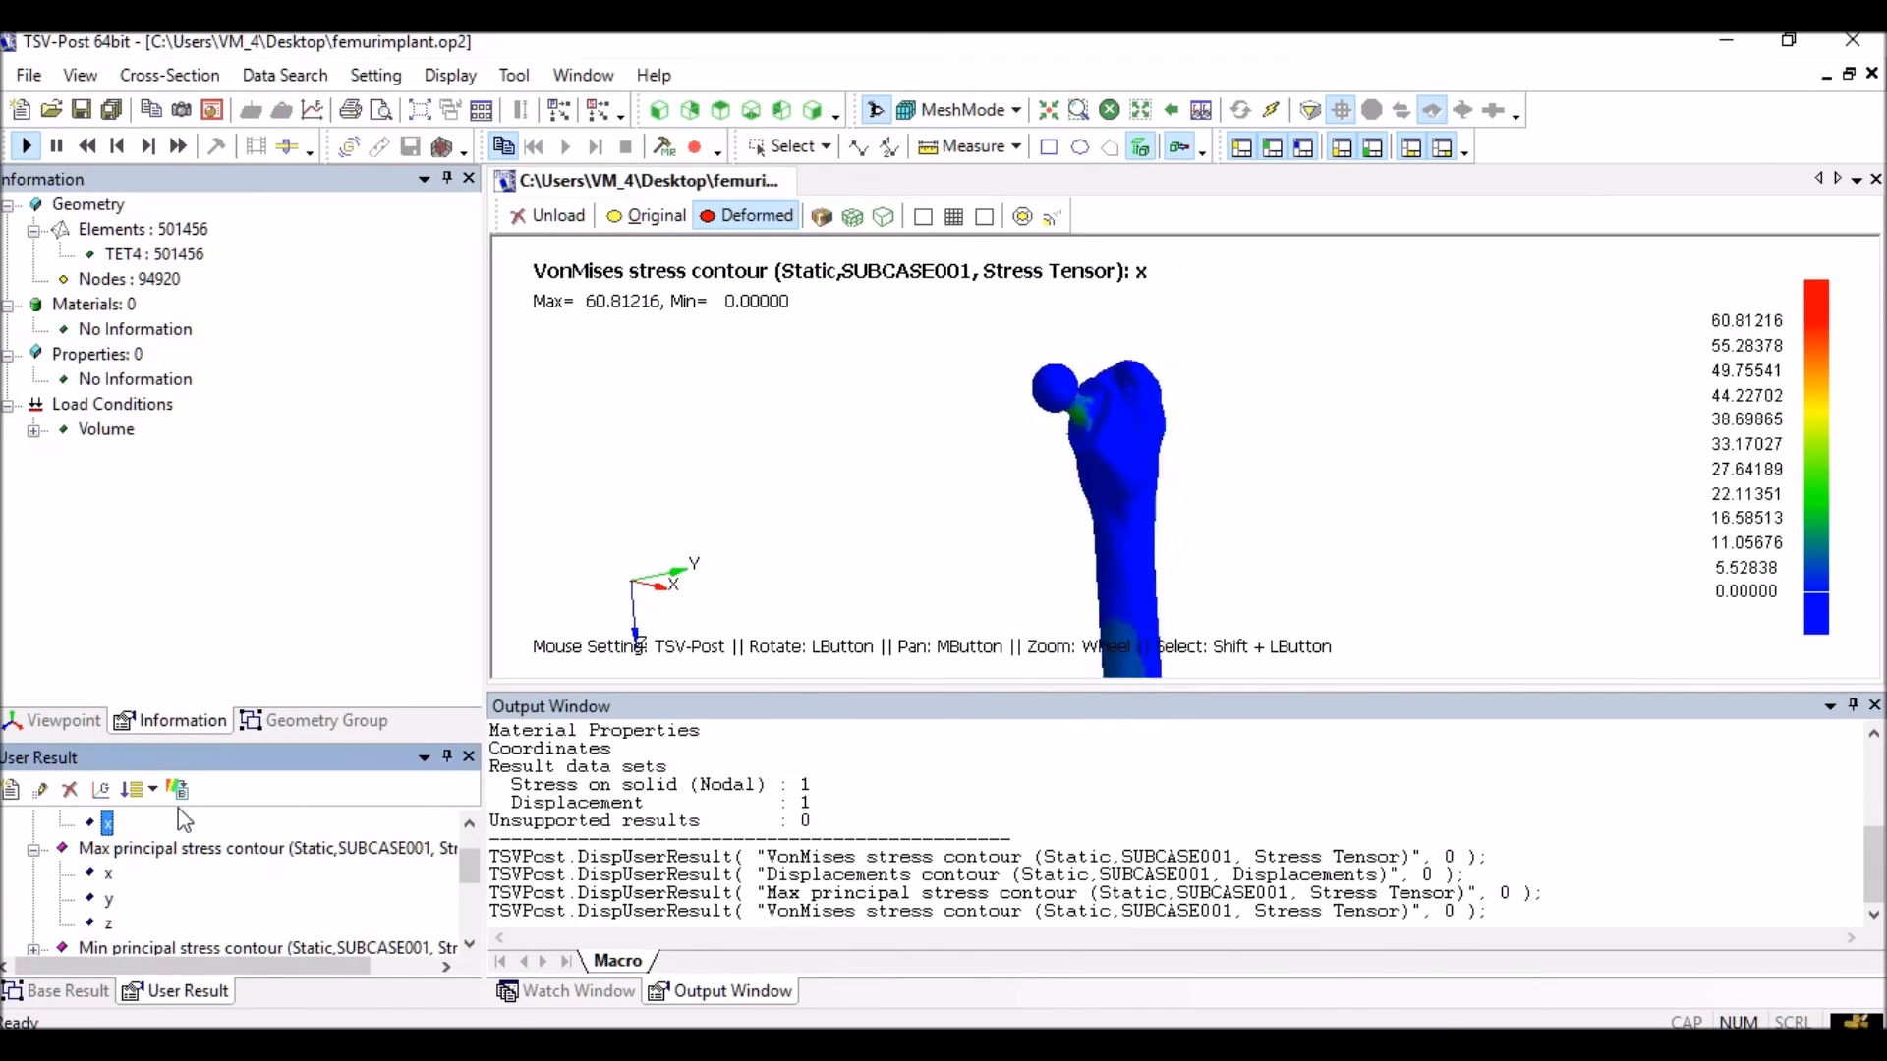
pyautogui.scroll(5, 1111, 434)
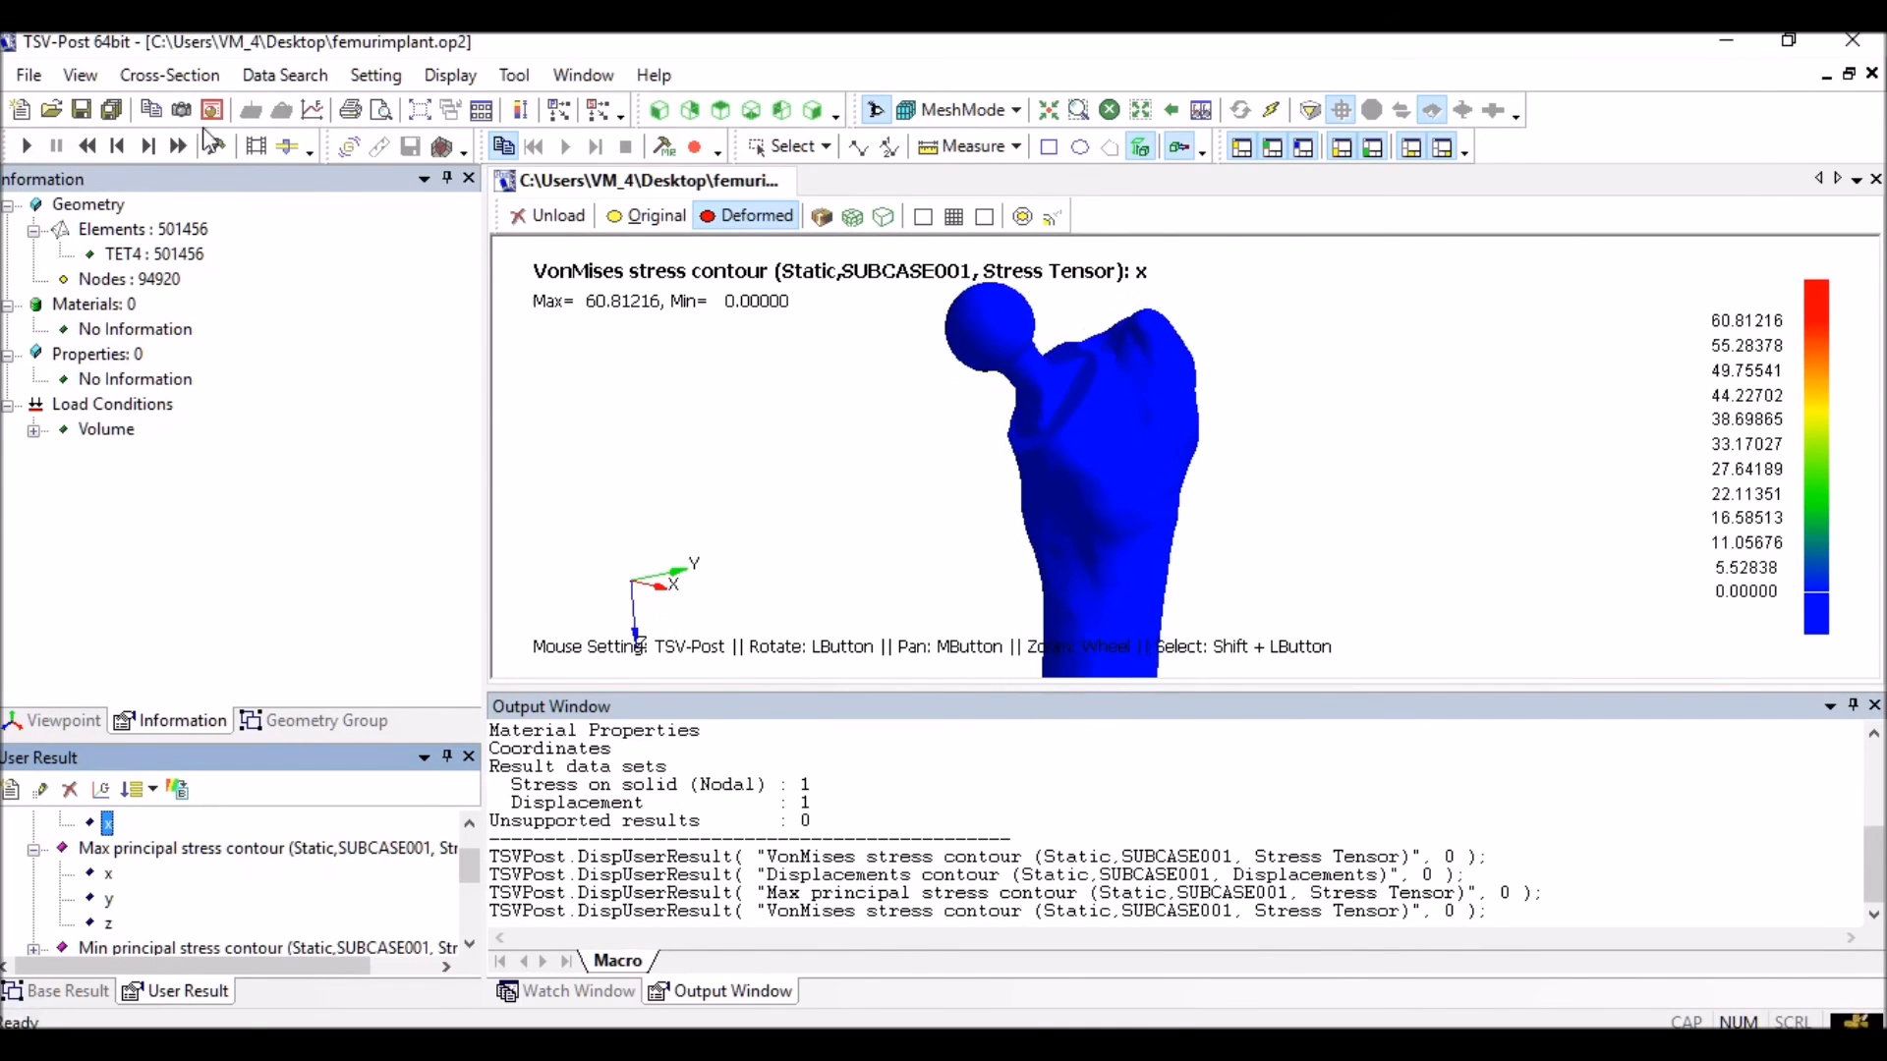
pyautogui.scroll(-10, 1040, 516)
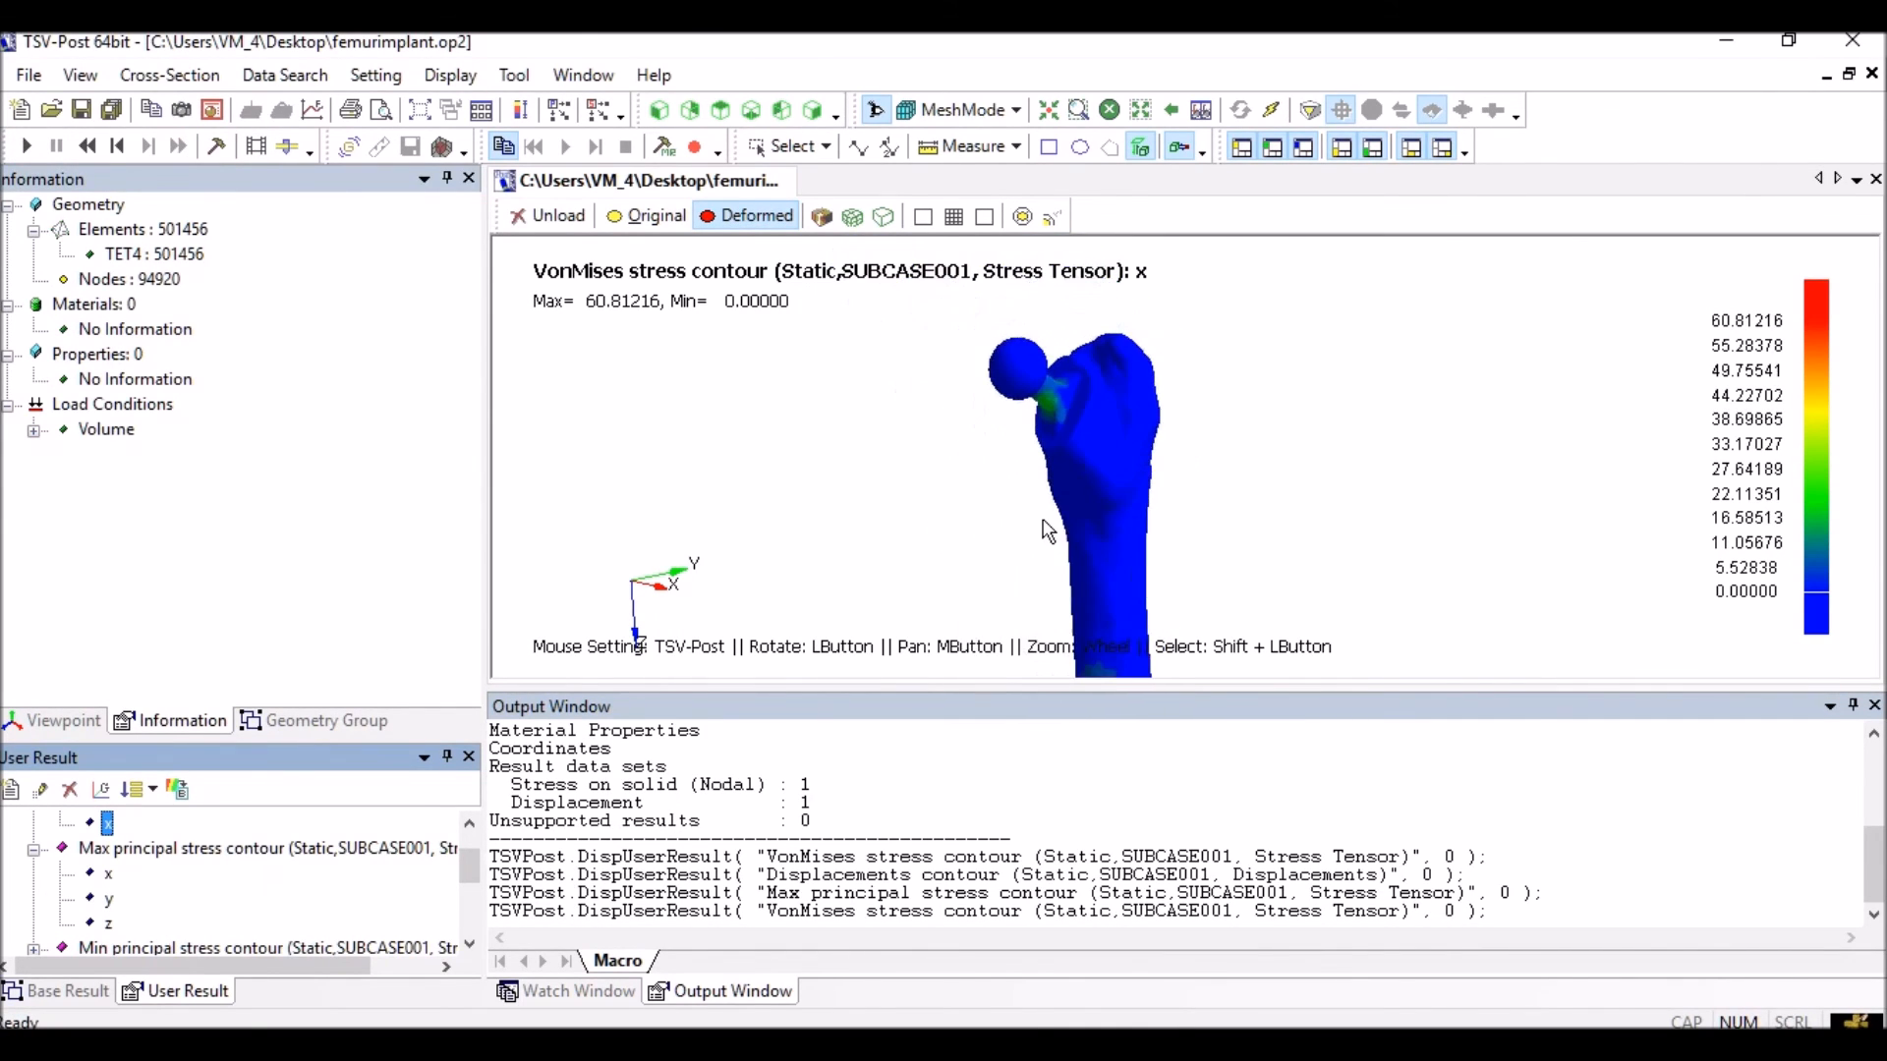